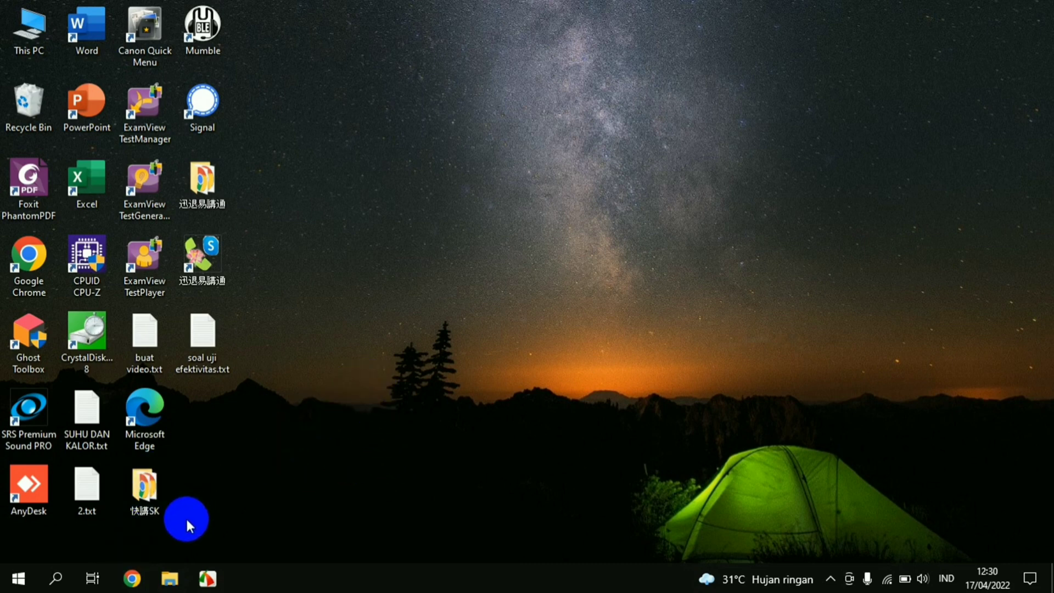
Open fisikainteraktifkelas.gnomio.com in Chrome from the 'fisi' address-bar suggestion
{"action": "left_click", "coordinate": [131, 579]}
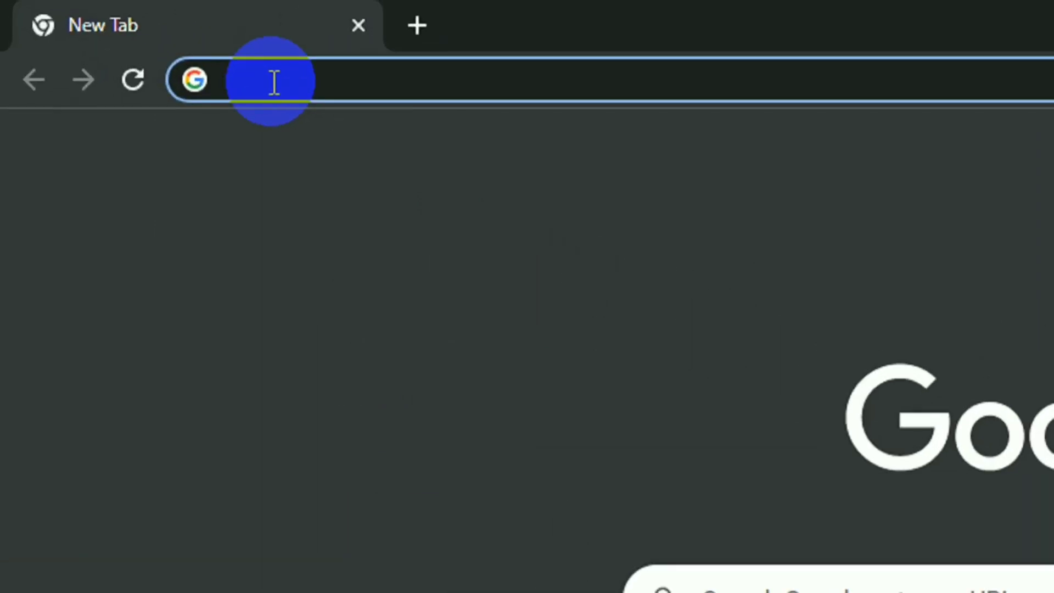
{"action": "type", "text": "f"}
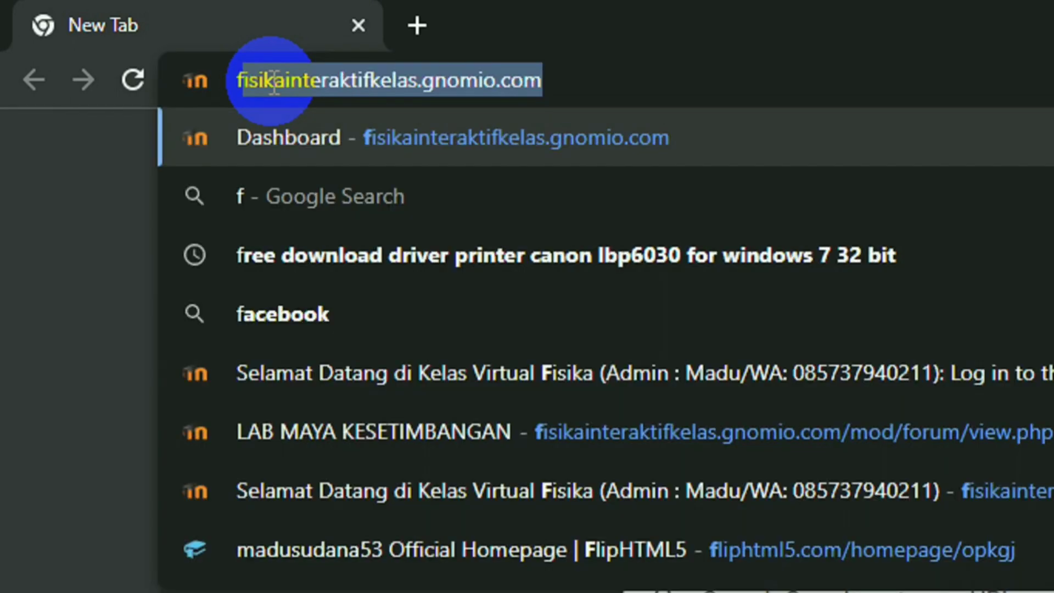
{"action": "type", "text": "isi"}
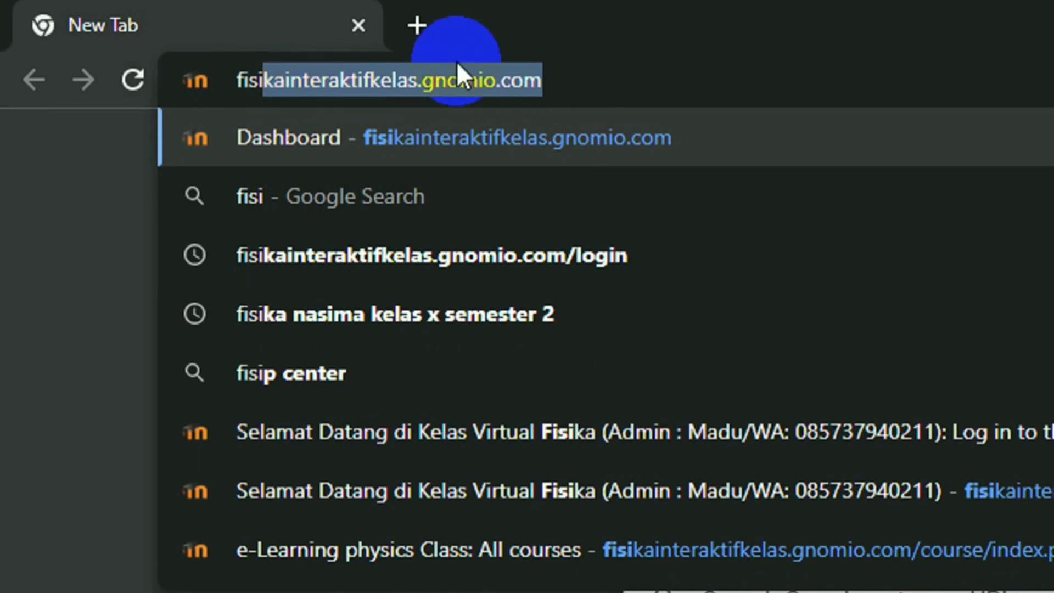
{"action": "left_click", "coordinate": [577, 80]}
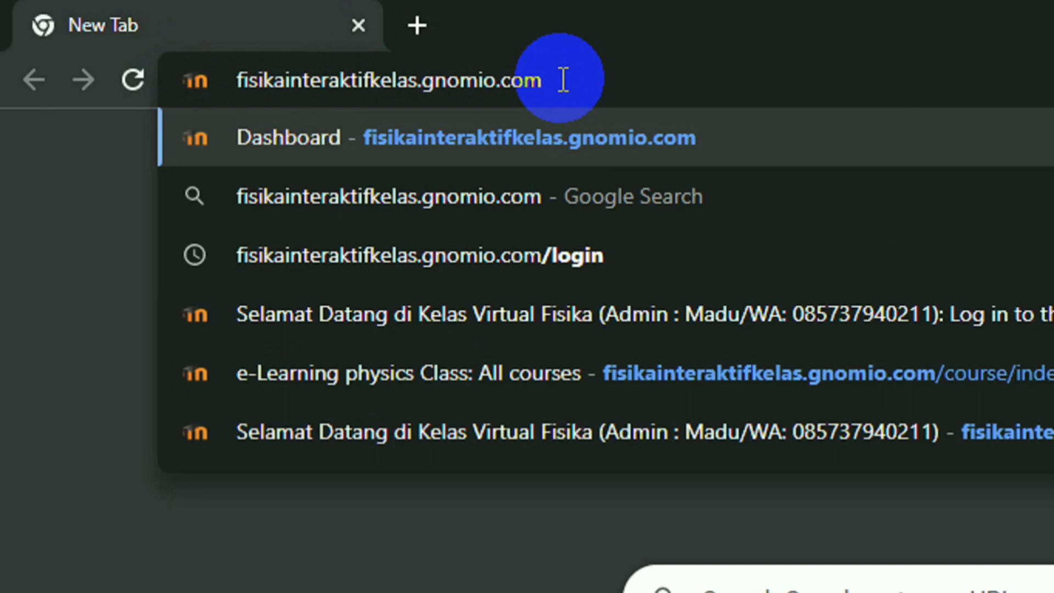
{"action": "key", "text": "Return"}
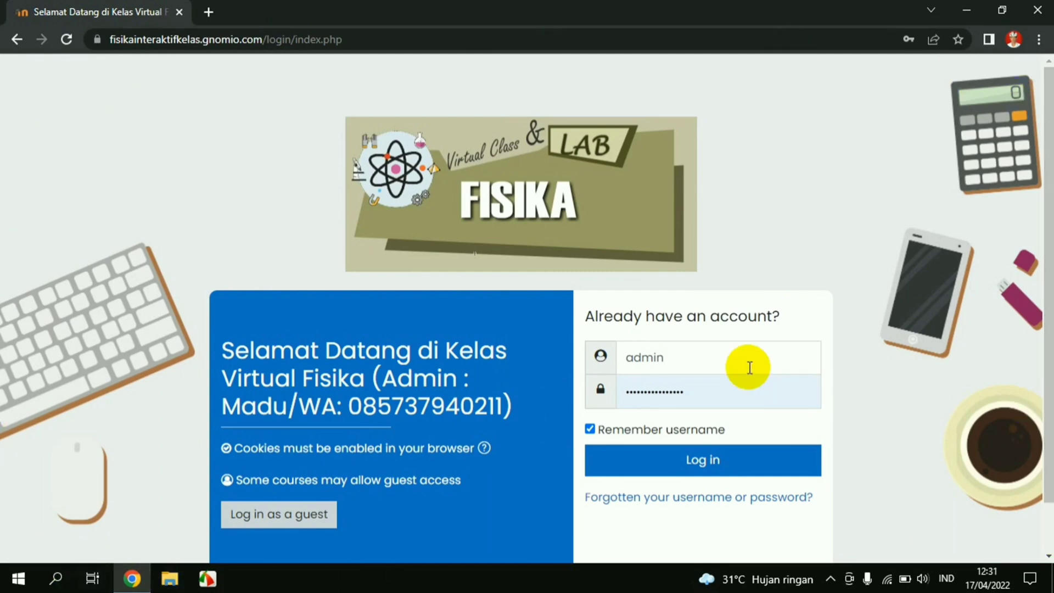
Replace the prefilled admin username with the saved student login and log in
{"action": "left_click", "coordinate": [728, 357]}
{"action": "left_click", "coordinate": [880, 399]}
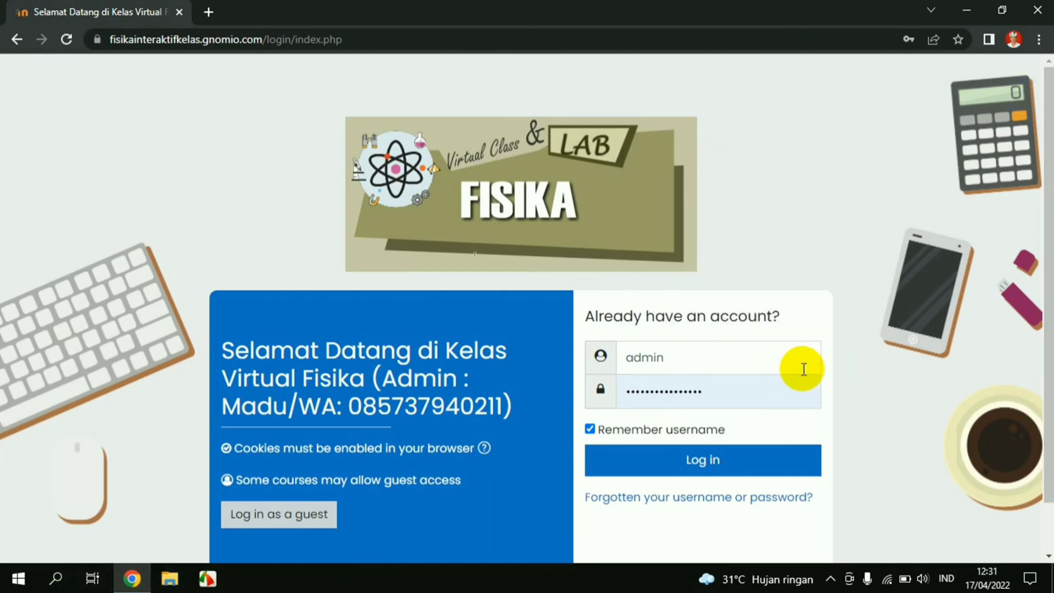
{"action": "left_click_drag", "start_coordinate": [675, 358], "coordinate": [602, 361]}
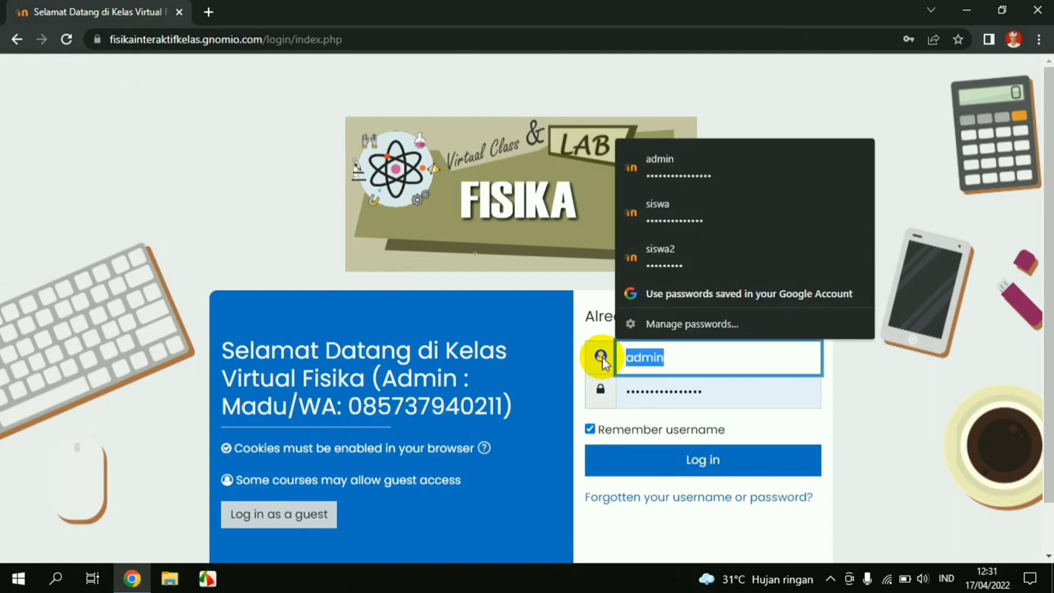
{"action": "key", "text": "BackSpace"}
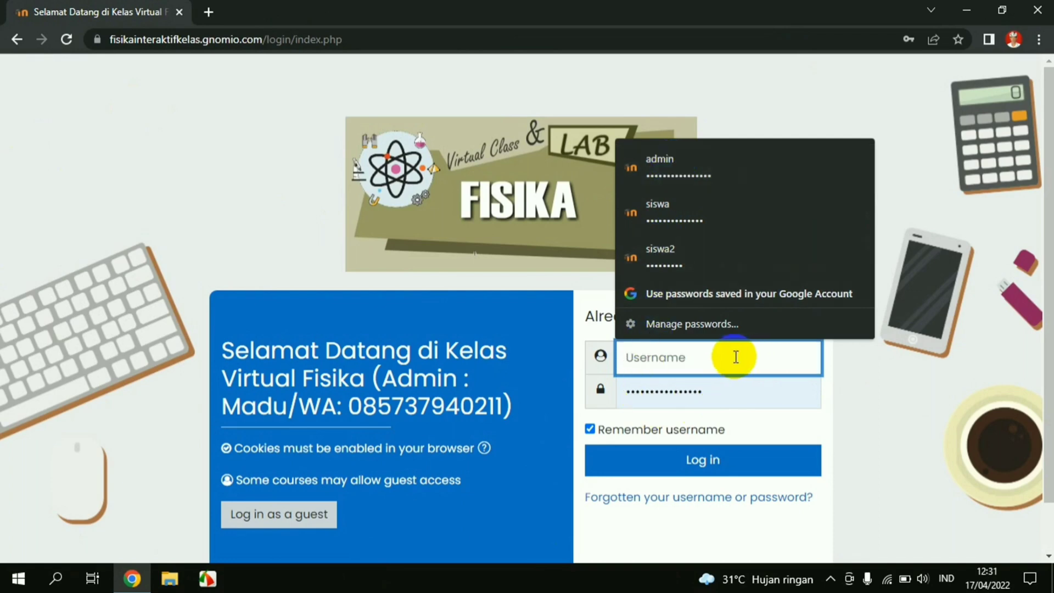
{"action": "left_click", "coordinate": [682, 218]}
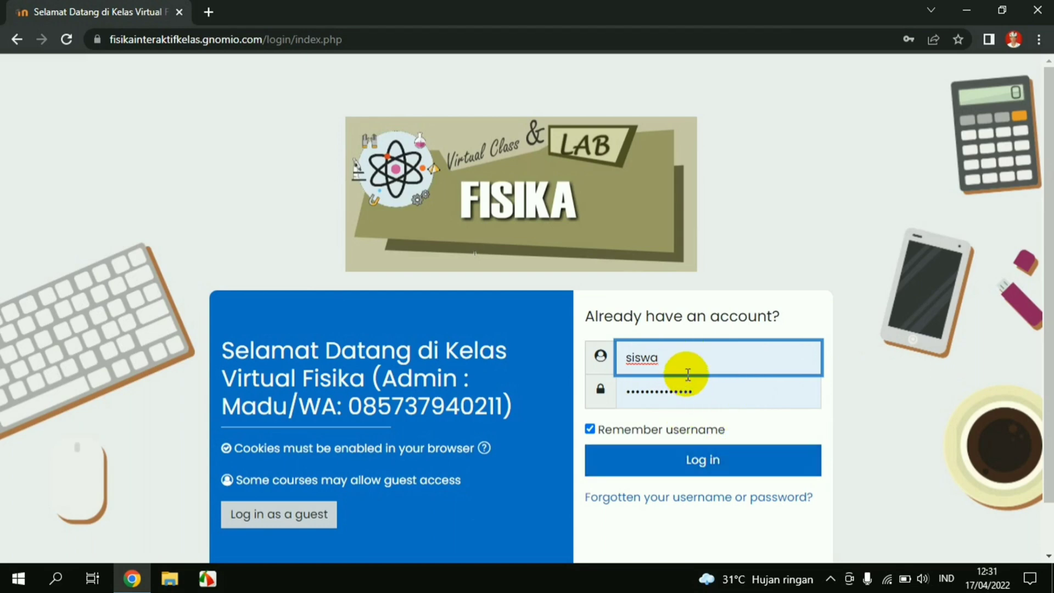
{"action": "left_click", "coordinate": [747, 472]}
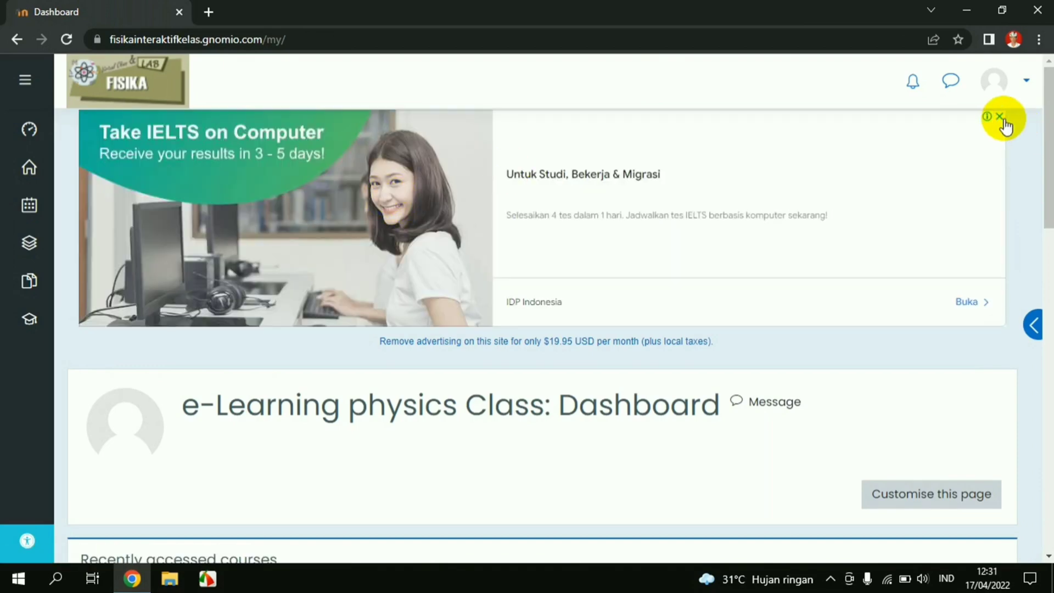
Close the IELTS advert, giving 'Konten tertutup iklan' as the reason
{"action": "left_click", "coordinate": [998, 120]}
{"action": "left_click", "coordinate": [470, 149]}
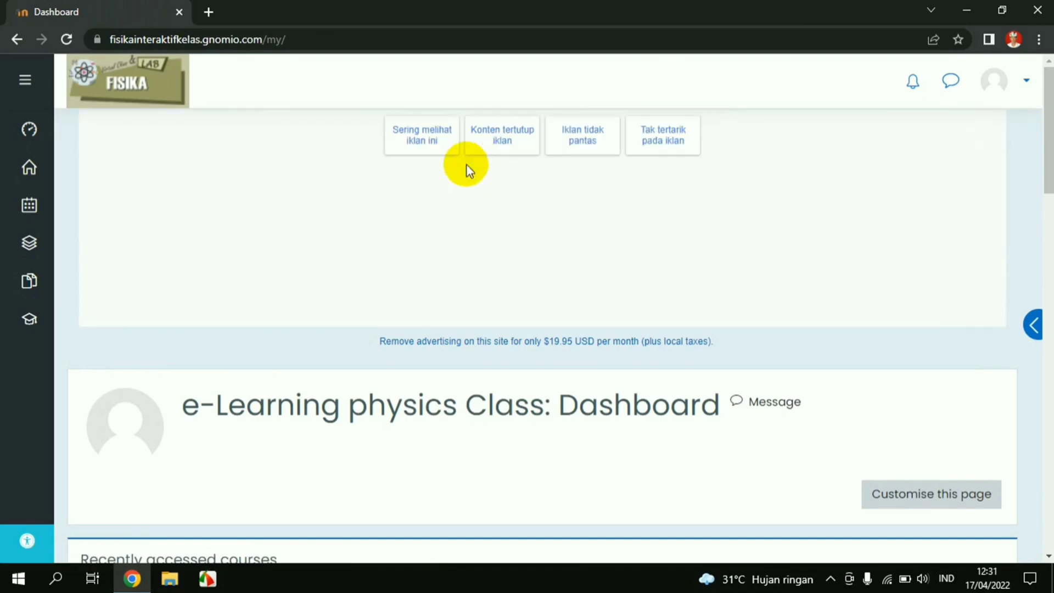
{"action": "left_click_drag", "start_coordinate": [461, 131], "coordinate": [697, 241]}
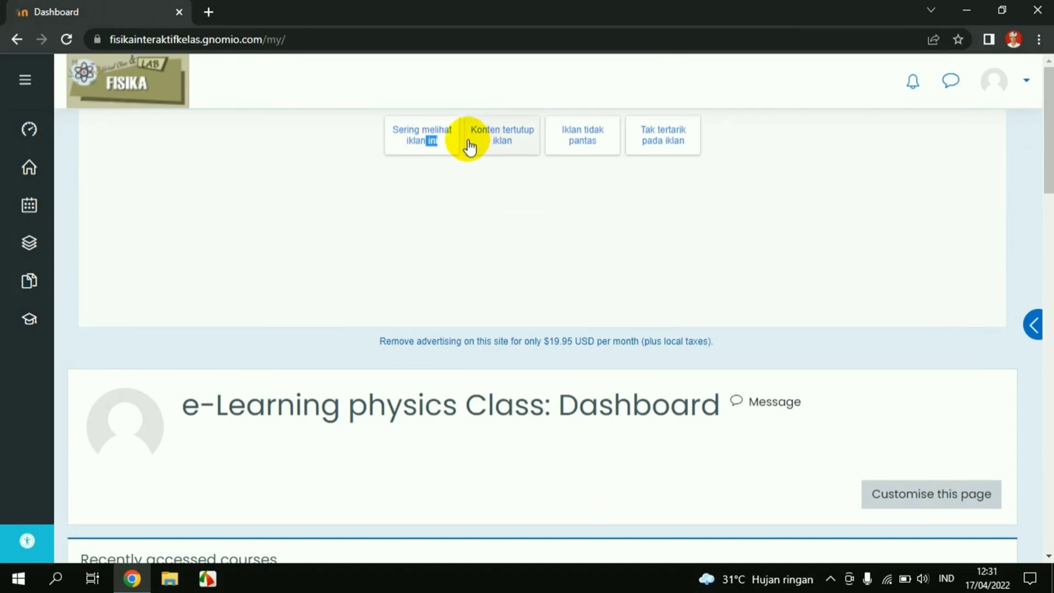
{"action": "left_click", "coordinate": [499, 138]}
Browse the dashboard's Course overview cards, including KESETIMBANGAN (Lab Maya)
{"action": "scroll", "coordinate": [815, 296], "scroll_direction": "down", "scroll_amount": 4}
{"action": "scroll", "coordinate": [815, 296], "scroll_direction": "down", "scroll_amount": 12}
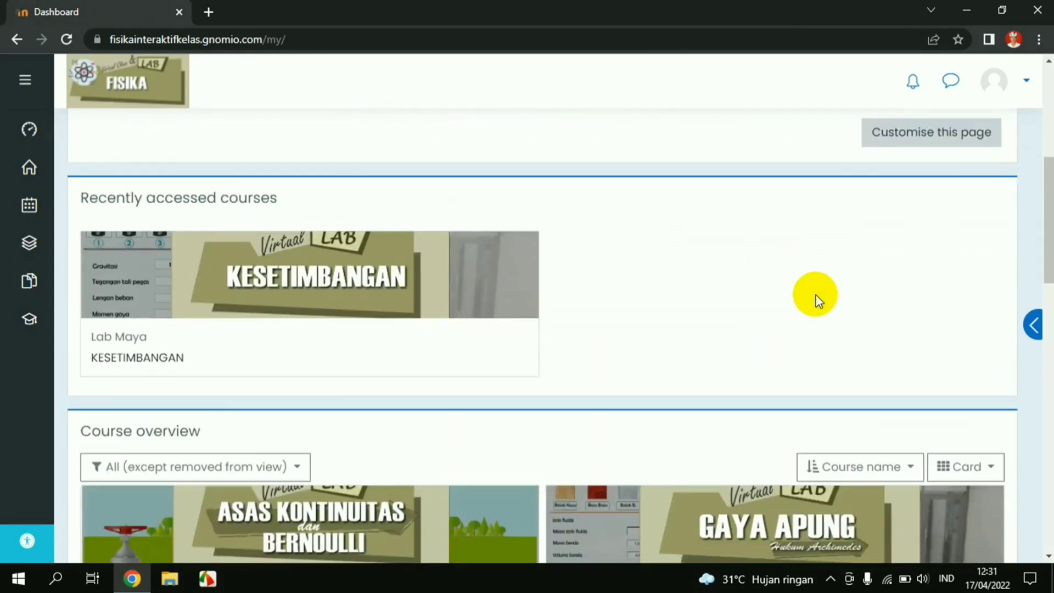
{"action": "scroll", "coordinate": [815, 297], "scroll_direction": "down", "scroll_amount": 2}
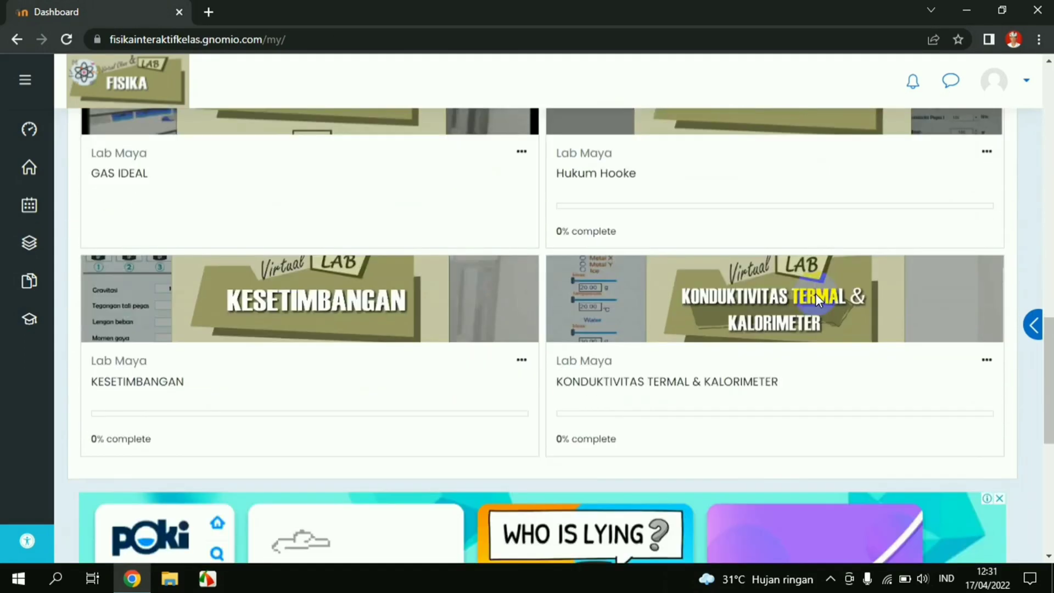
{"action": "scroll", "coordinate": [815, 297], "scroll_direction": "up", "scroll_amount": 14}
{"action": "scroll", "coordinate": [815, 297], "scroll_direction": "down", "scroll_amount": 2}
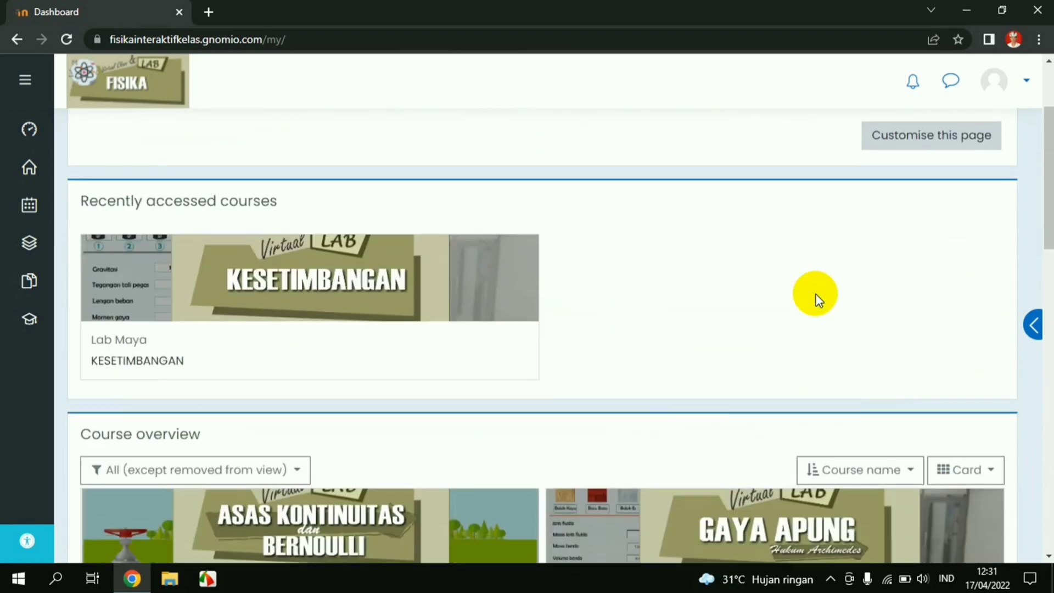
{"action": "scroll", "coordinate": [299, 313], "scroll_direction": "down", "scroll_amount": 3}
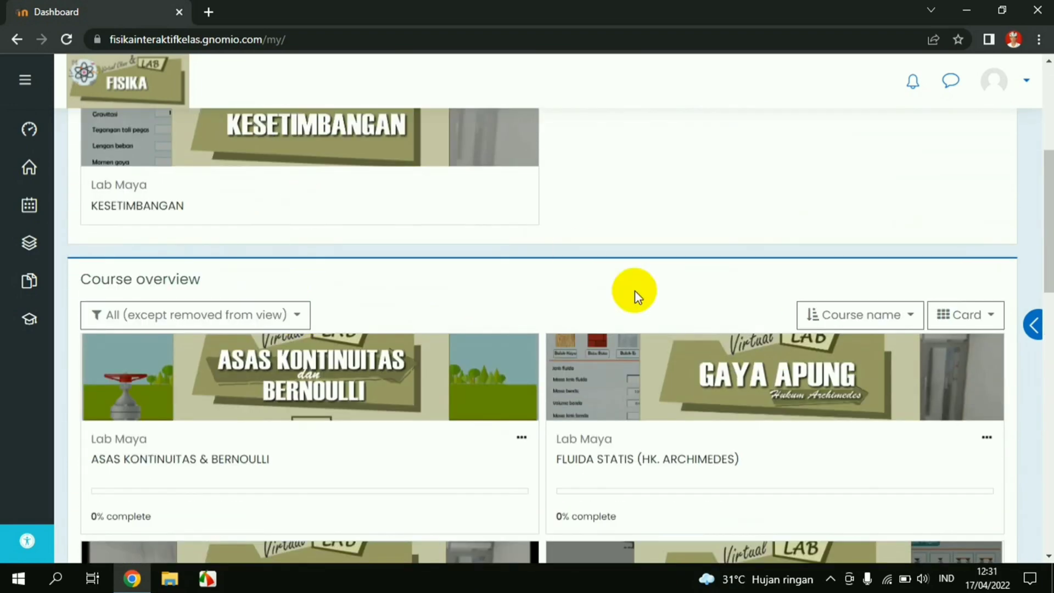
{"action": "scroll", "coordinate": [635, 296], "scroll_direction": "down", "scroll_amount": 5}
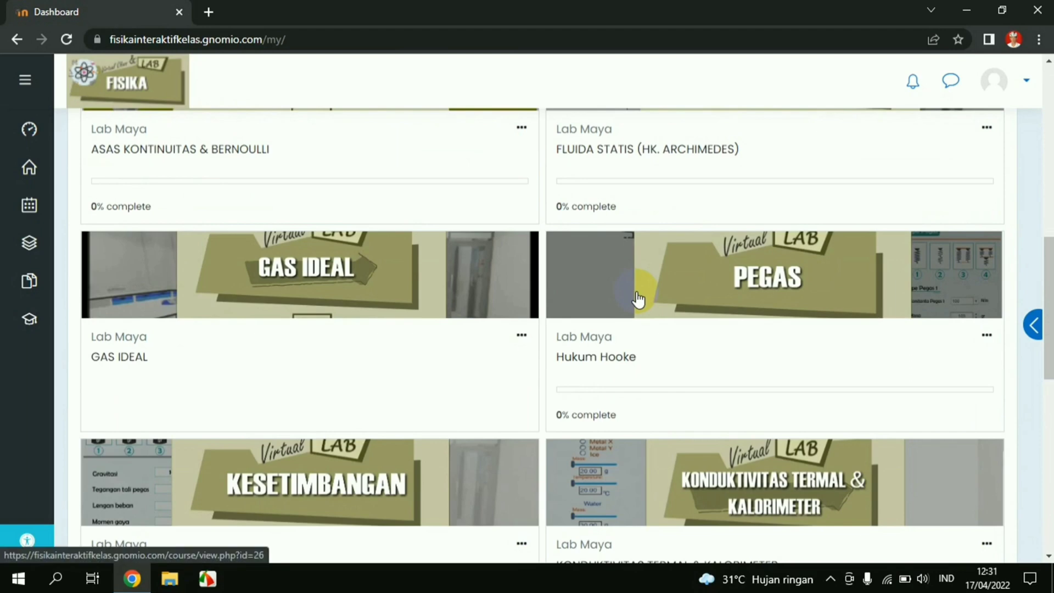
{"action": "scroll", "coordinate": [637, 299], "scroll_direction": "up", "scroll_amount": 4}
{"action": "scroll", "coordinate": [637, 296], "scroll_direction": "up", "scroll_amount": 3}
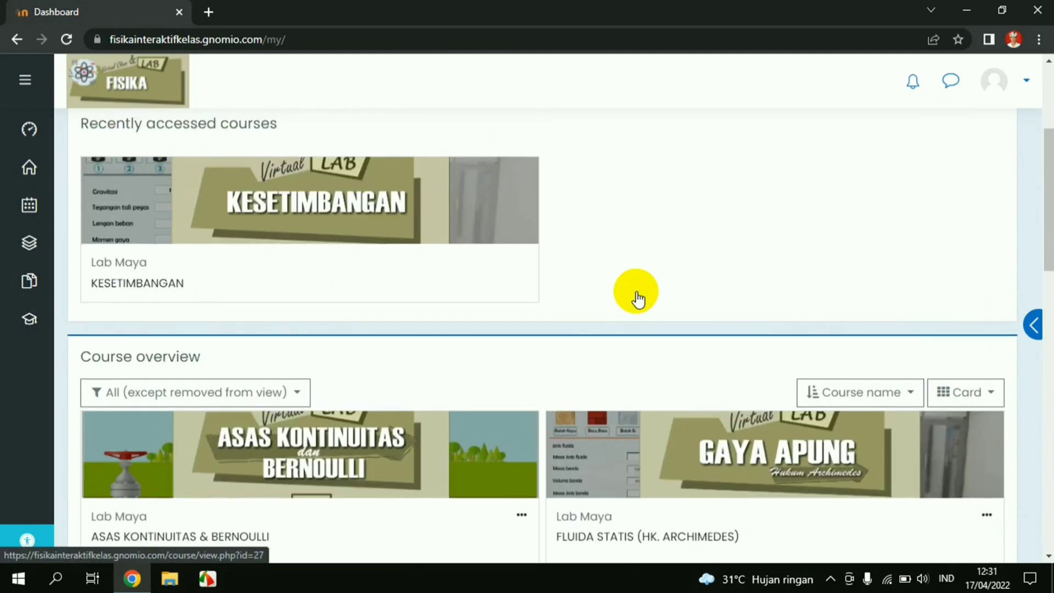
{"action": "scroll", "coordinate": [690, 272], "scroll_direction": "up", "scroll_amount": 4}
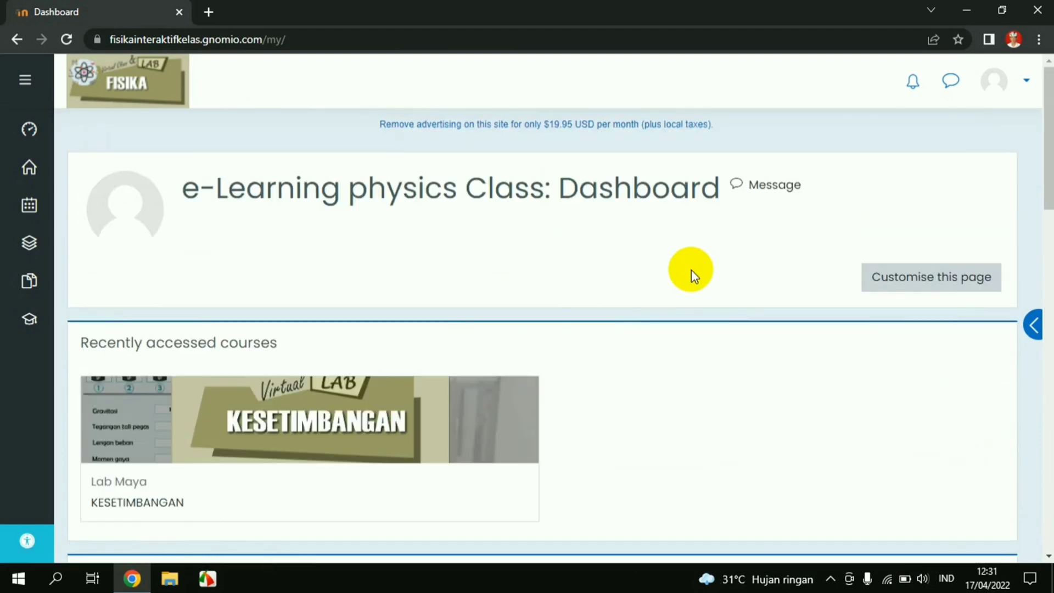
{"action": "scroll", "coordinate": [195, 216], "scroll_direction": "down", "scroll_amount": 3}
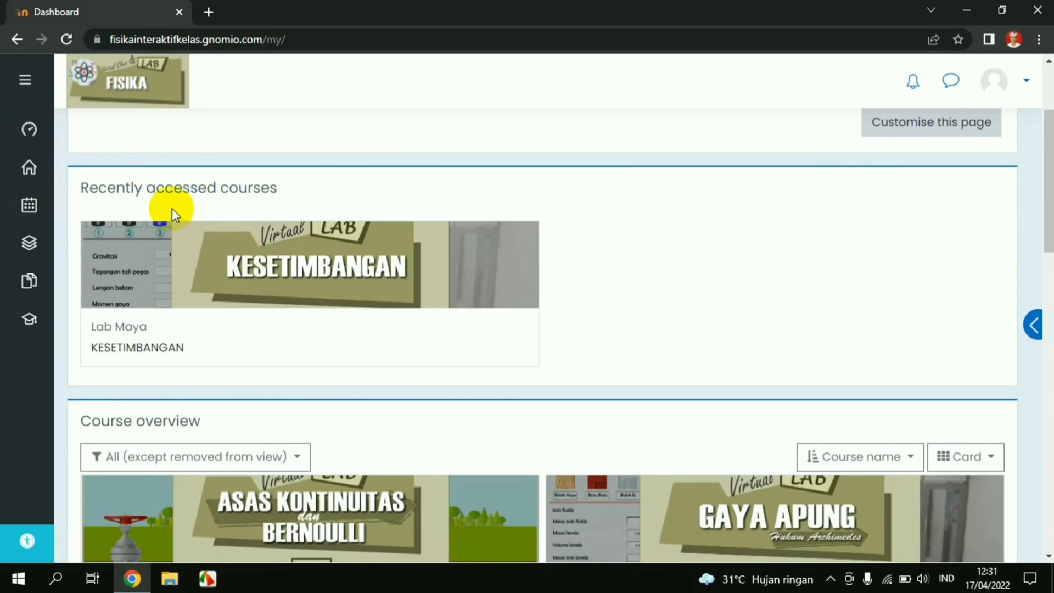
{"action": "scroll", "coordinate": [663, 365], "scroll_direction": "up", "scroll_amount": 1}
{"action": "scroll", "coordinate": [249, 331], "scroll_direction": "down", "scroll_amount": 9}
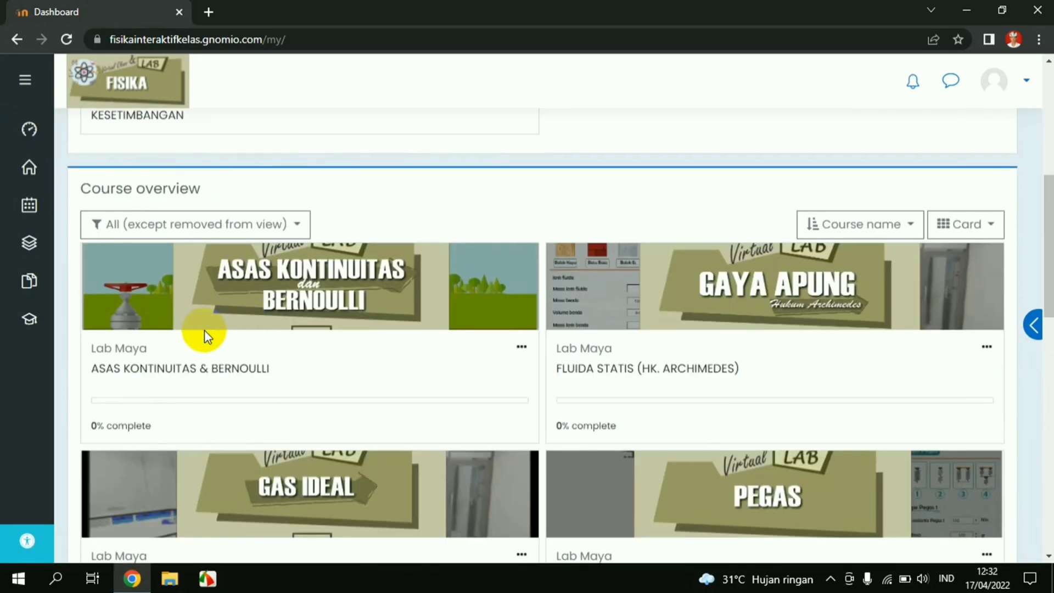
{"action": "scroll", "coordinate": [406, 302], "scroll_direction": "down", "scroll_amount": 4}
{"action": "scroll", "coordinate": [405, 301], "scroll_direction": "up", "scroll_amount": 10}
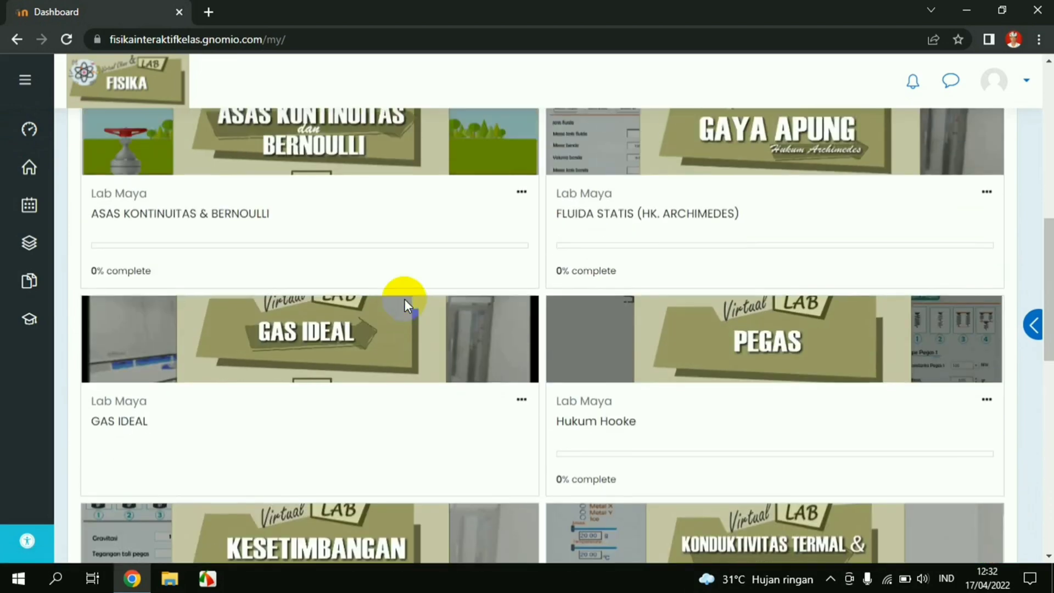
{"action": "scroll", "coordinate": [404, 299], "scroll_direction": "up", "scroll_amount": 4}
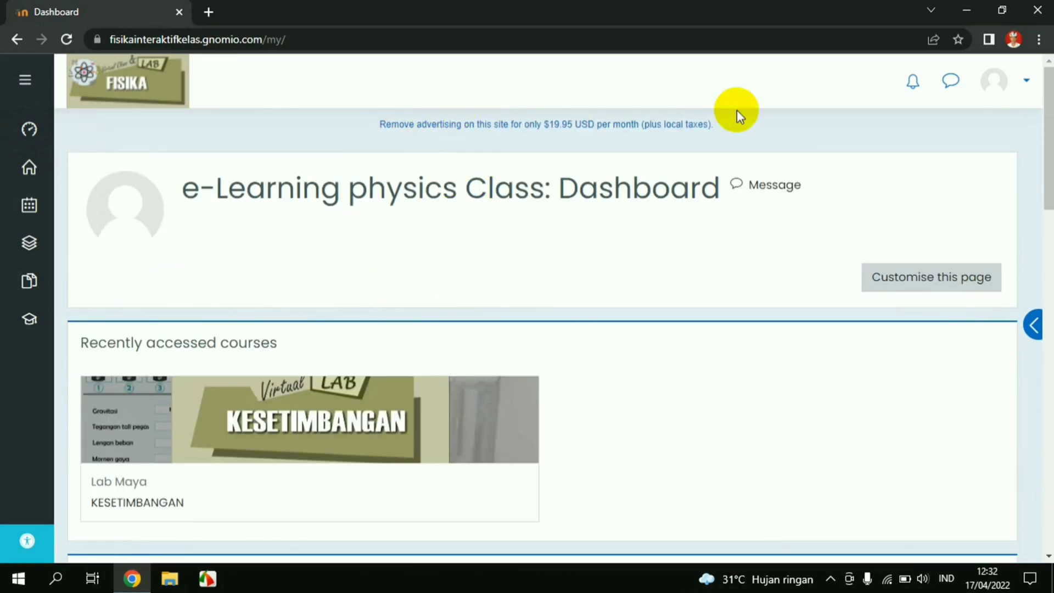
{"action": "left_click", "coordinate": [1031, 325]}
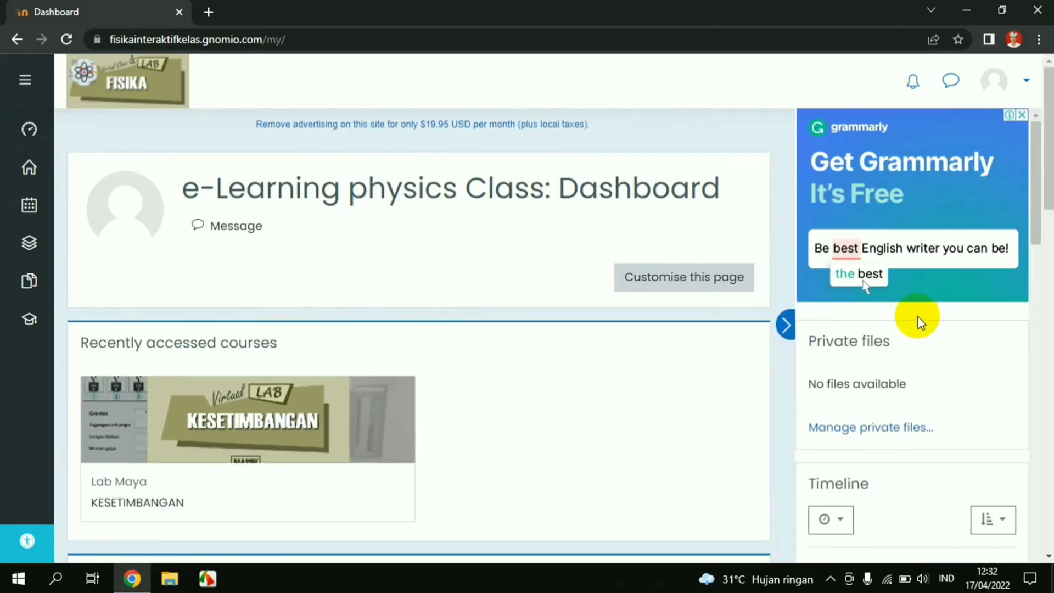
{"action": "scroll", "coordinate": [909, 305], "scroll_direction": "down", "scroll_amount": 5}
{"action": "scroll", "coordinate": [909, 307], "scroll_direction": "up", "scroll_amount": 3}
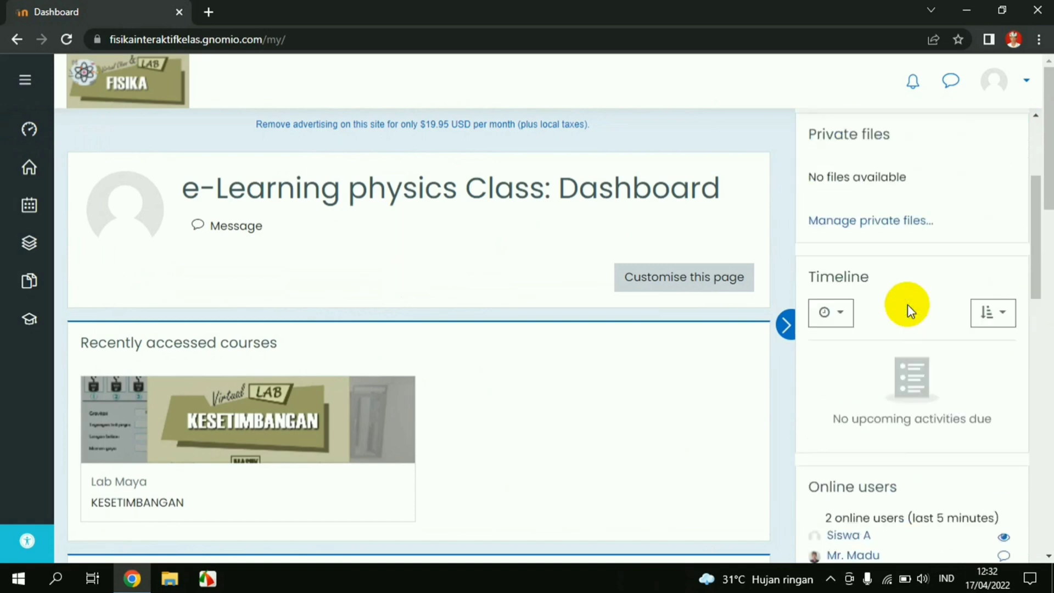
{"action": "scroll", "coordinate": [907, 304], "scroll_direction": "down", "scroll_amount": 3}
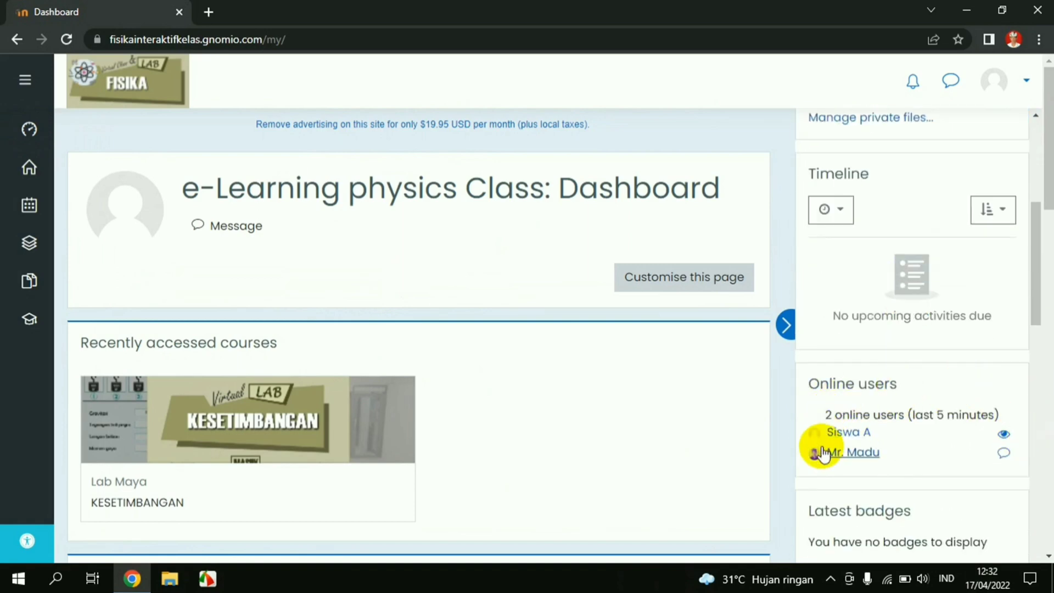
{"action": "scroll", "coordinate": [932, 398], "scroll_direction": "down", "scroll_amount": 2}
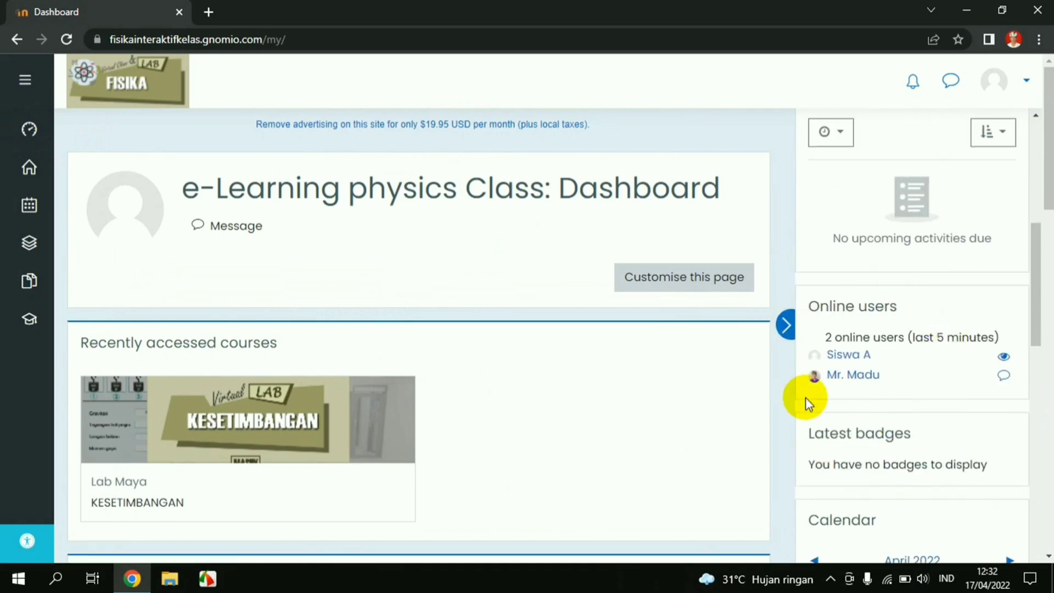
{"action": "scroll", "coordinate": [995, 271], "scroll_direction": "up", "scroll_amount": 1}
{"action": "scroll", "coordinate": [913, 369], "scroll_direction": "down", "scroll_amount": 3}
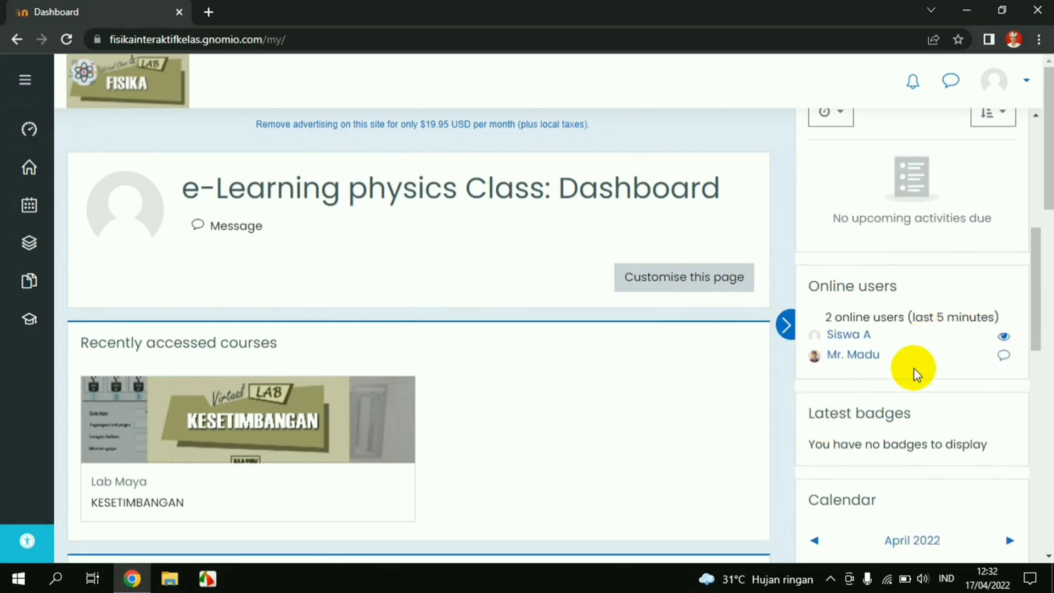
{"action": "scroll", "coordinate": [933, 341], "scroll_direction": "down", "scroll_amount": 4}
{"action": "scroll", "coordinate": [933, 286], "scroll_direction": "down", "scroll_amount": 4}
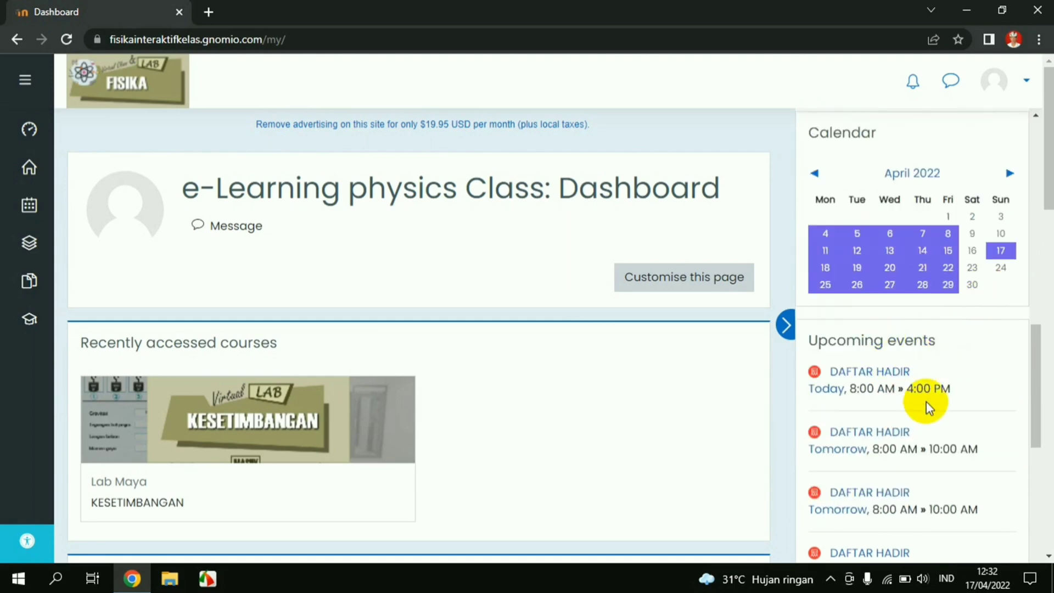
{"action": "scroll", "coordinate": [923, 400], "scroll_direction": "down", "scroll_amount": 3}
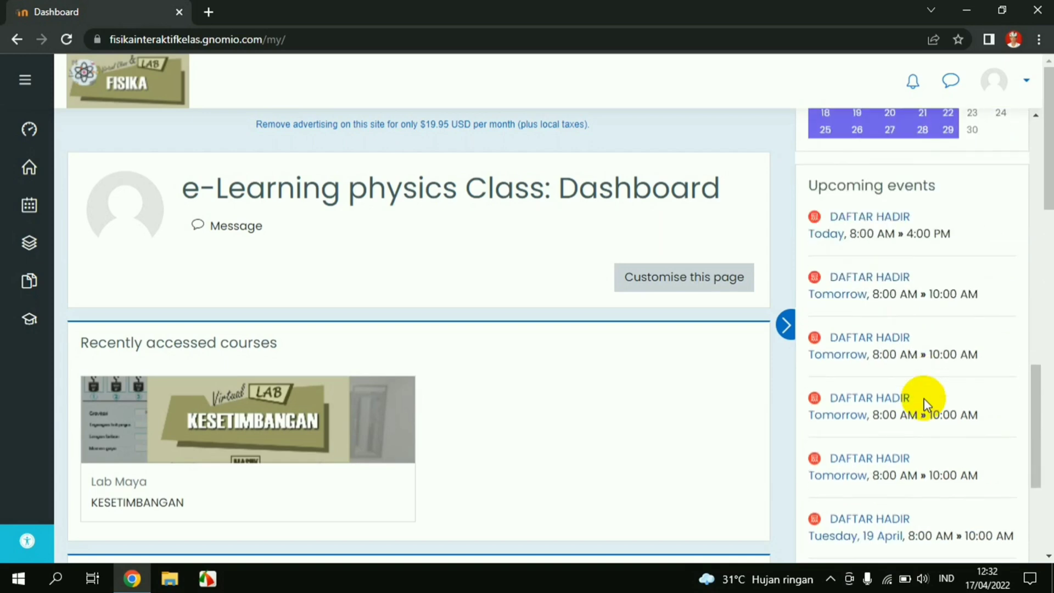
{"action": "scroll", "coordinate": [923, 399], "scroll_direction": "up", "scroll_amount": 6}
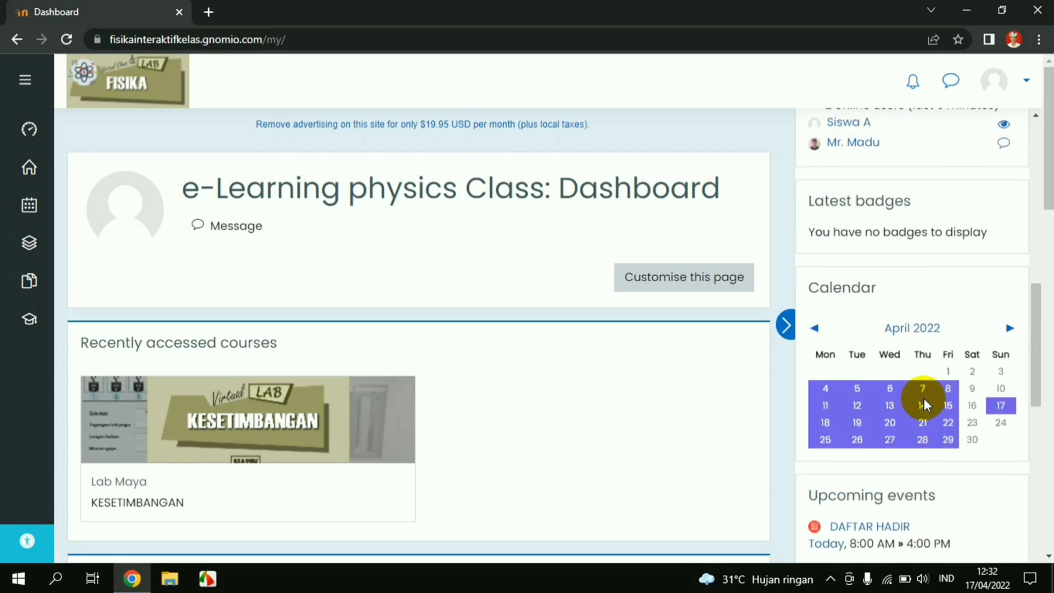
Hide the side blocks so the dashboard fills the page
{"action": "left_click", "coordinate": [787, 326]}
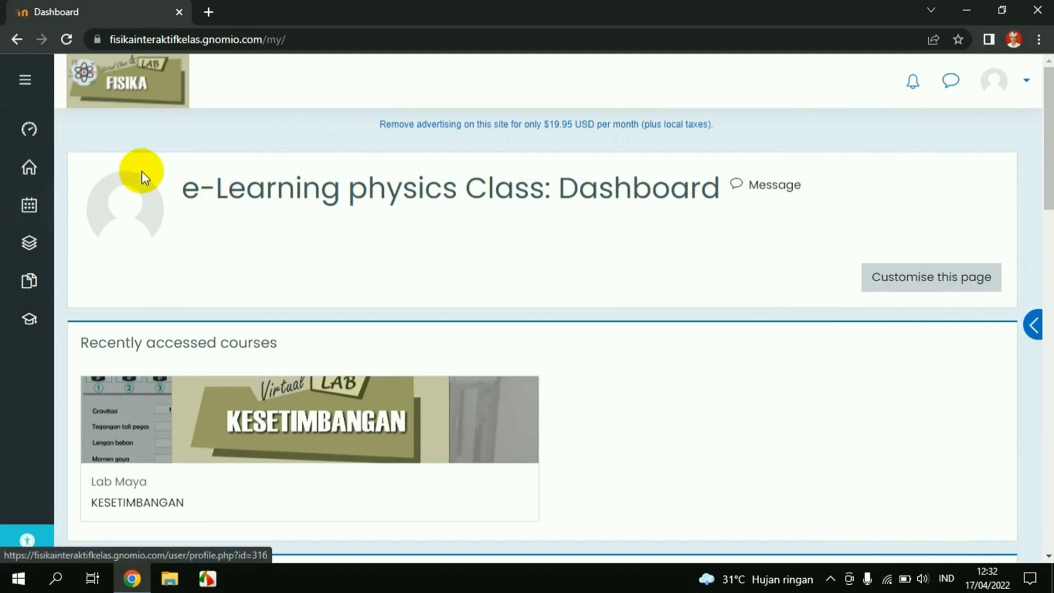
{"action": "left_click", "coordinate": [31, 131]}
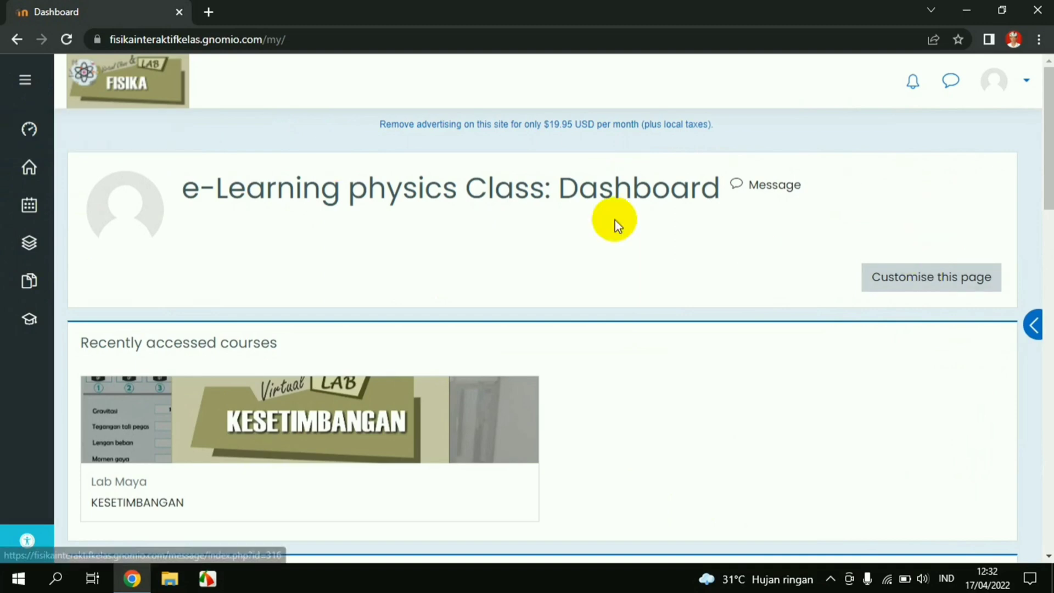
{"action": "left_click", "coordinate": [12, 183]}
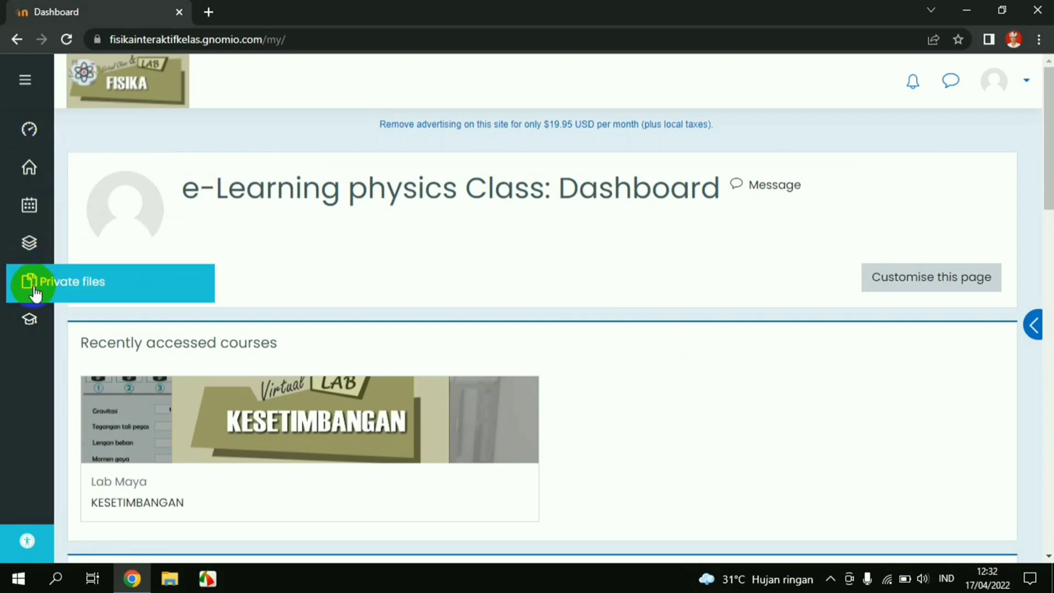
Browse the My courses list in the left navigation, then go to Site home
{"action": "left_click", "coordinate": [33, 323]}
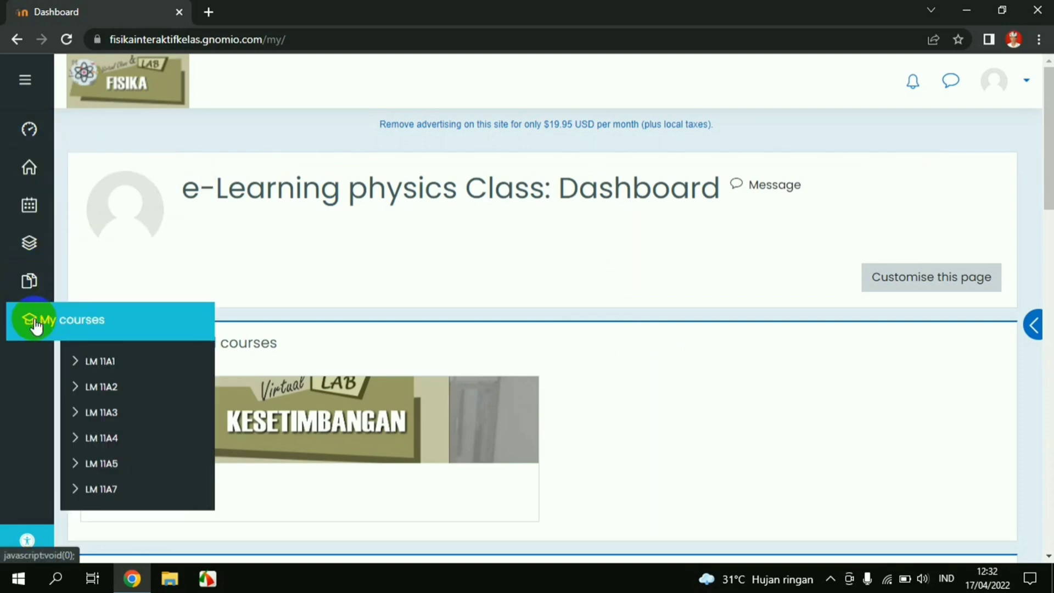
{"action": "left_click", "coordinate": [97, 366]}
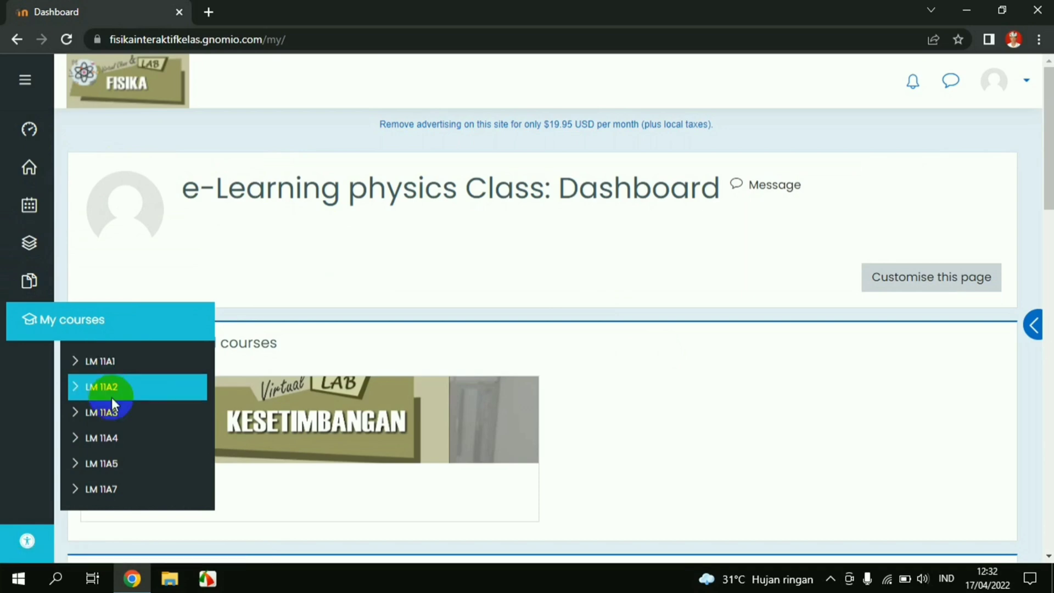
{"action": "left_click", "coordinate": [119, 441]}
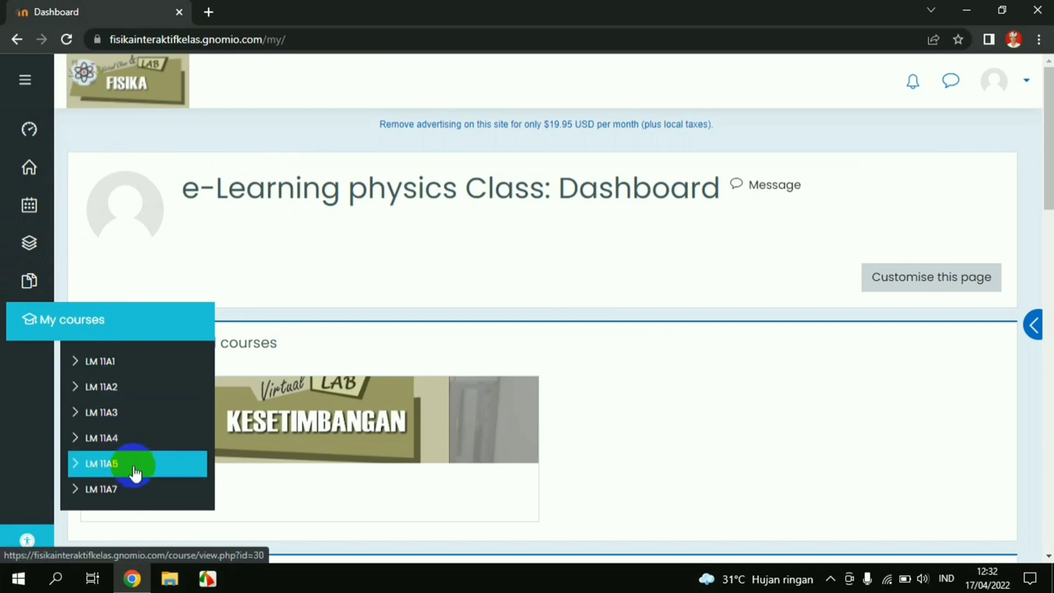
{"action": "left_click", "coordinate": [127, 393]}
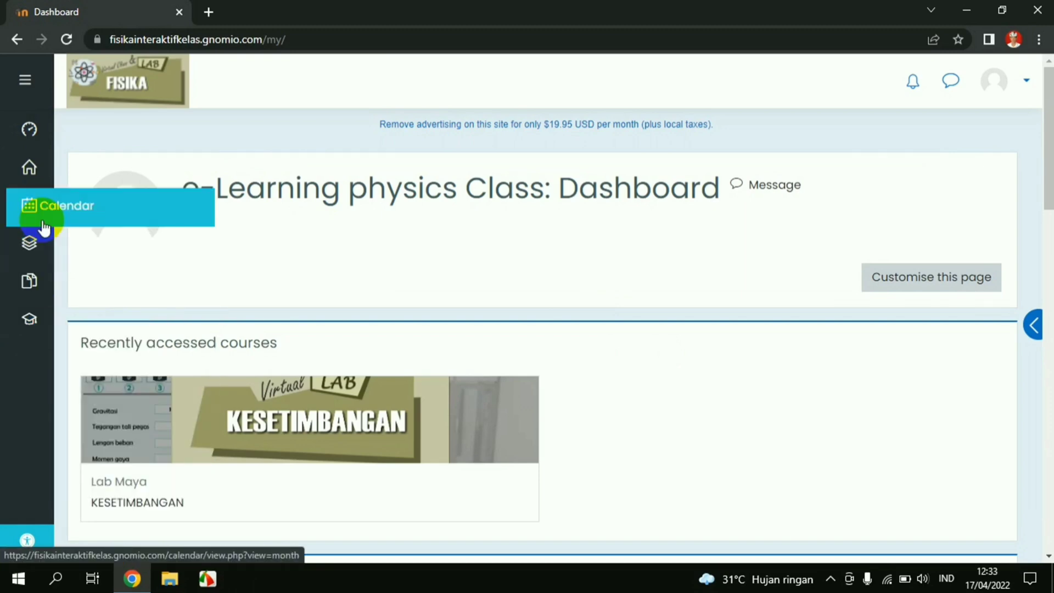
{"action": "left_click", "coordinate": [34, 175]}
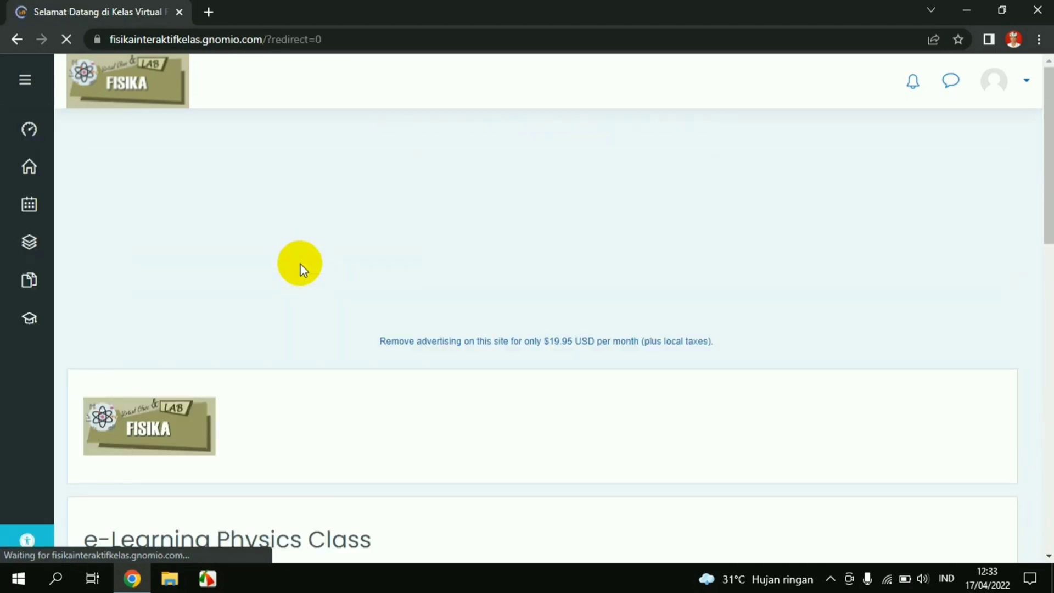
Scroll past the 2:02 LAB MAYA intro video to the FISIKA › Lab Maya (6) category
{"action": "scroll", "coordinate": [300, 265], "scroll_direction": "down", "scroll_amount": 5}
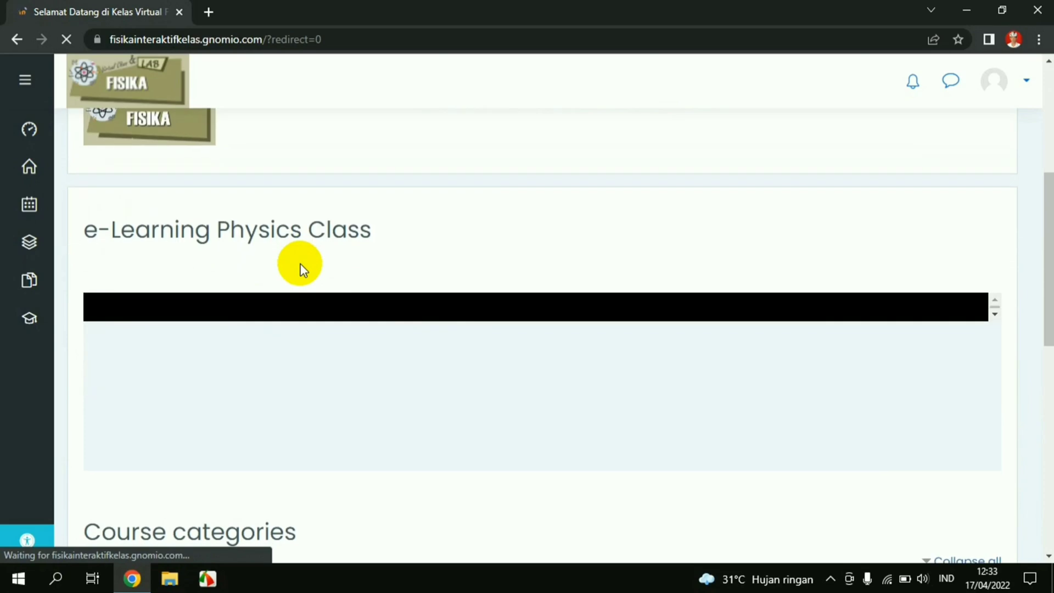
{"action": "scroll", "coordinate": [354, 281], "scroll_direction": "down", "scroll_amount": 2}
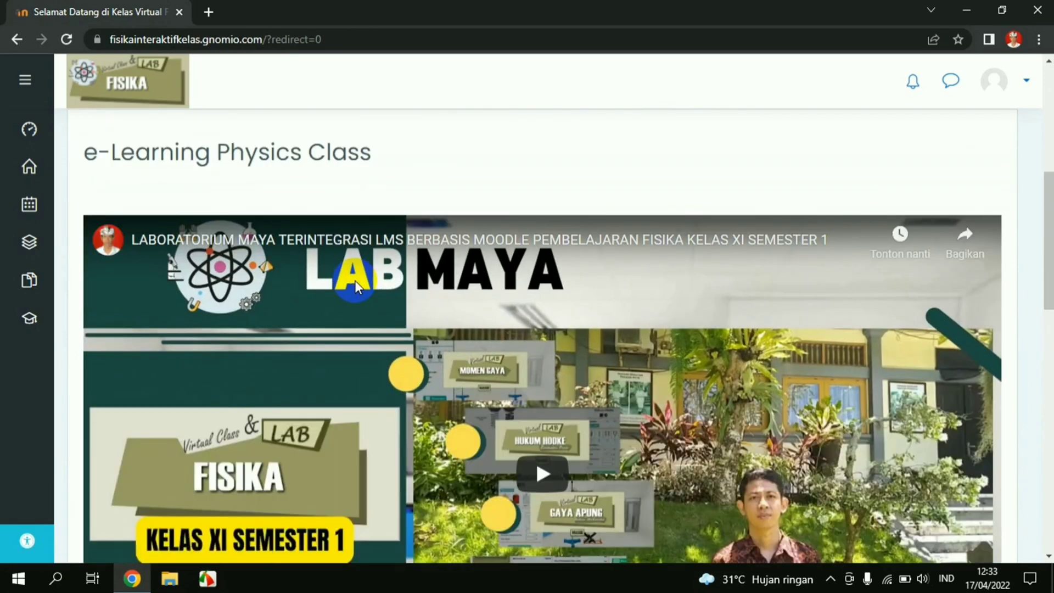
{"action": "scroll", "coordinate": [354, 281], "scroll_direction": "down", "scroll_amount": 2}
{"action": "scroll", "coordinate": [490, 329], "scroll_direction": "up", "scroll_amount": 1}
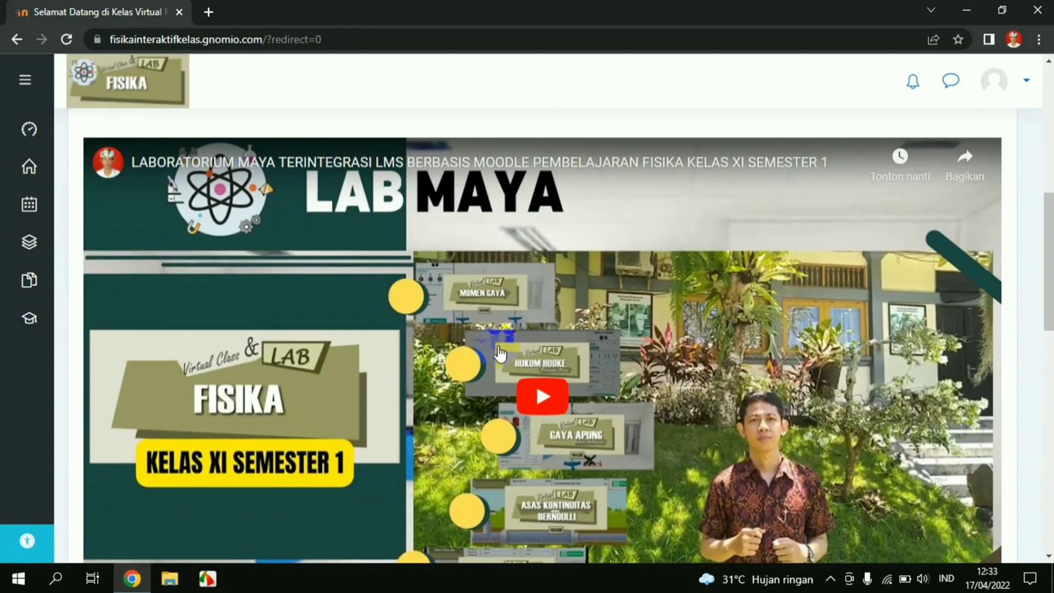
{"action": "scroll", "coordinate": [661, 394], "scroll_direction": "down", "scroll_amount": 1}
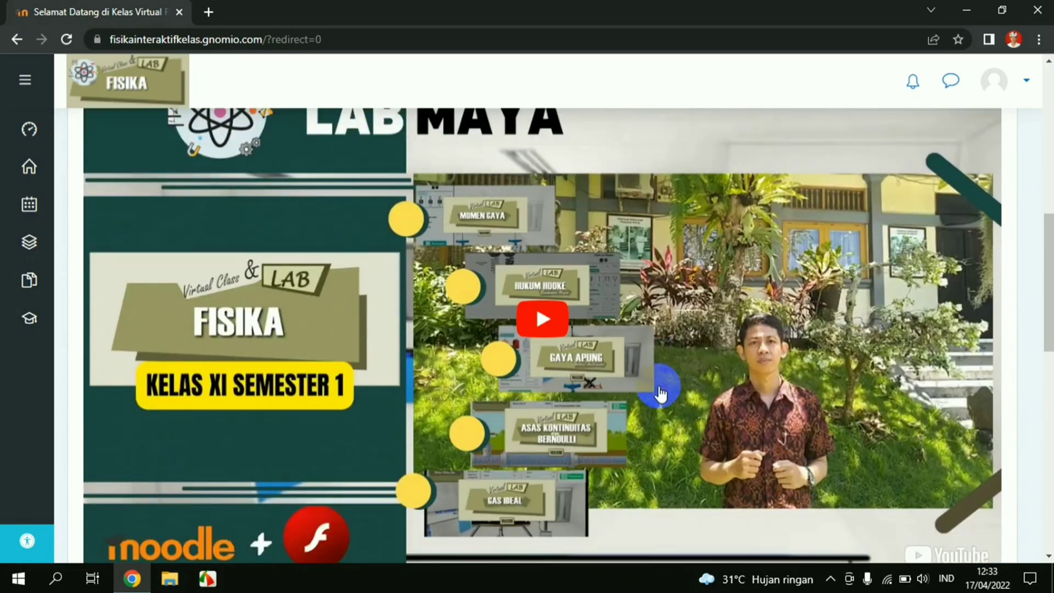
{"action": "scroll", "coordinate": [661, 394], "scroll_direction": "down", "scroll_amount": 2}
{"action": "scroll", "coordinate": [659, 384], "scroll_direction": "up", "scroll_amount": 2}
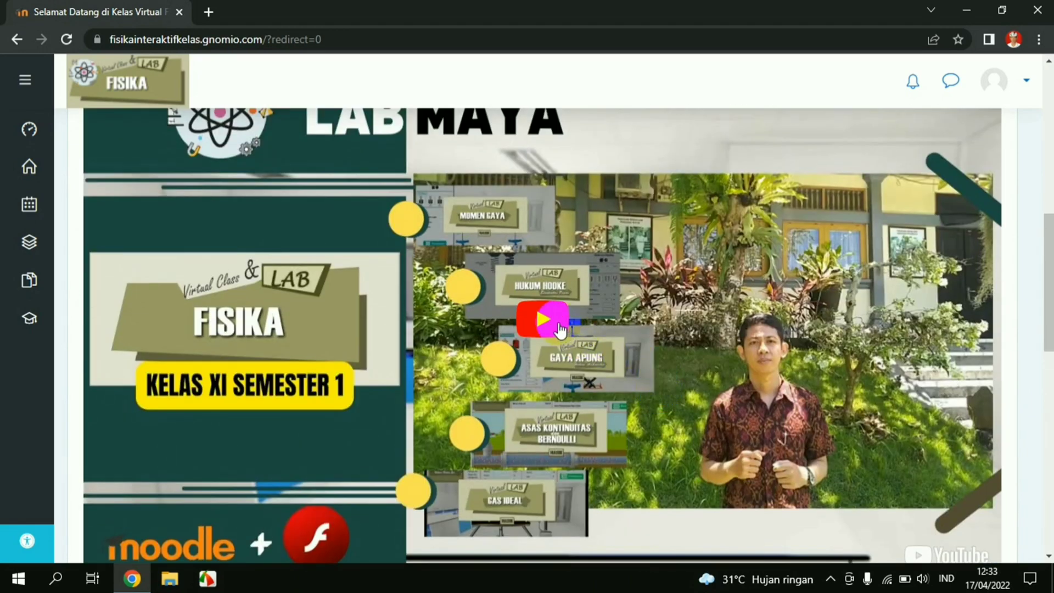
{"action": "scroll", "coordinate": [560, 330], "scroll_direction": "up", "scroll_amount": 1}
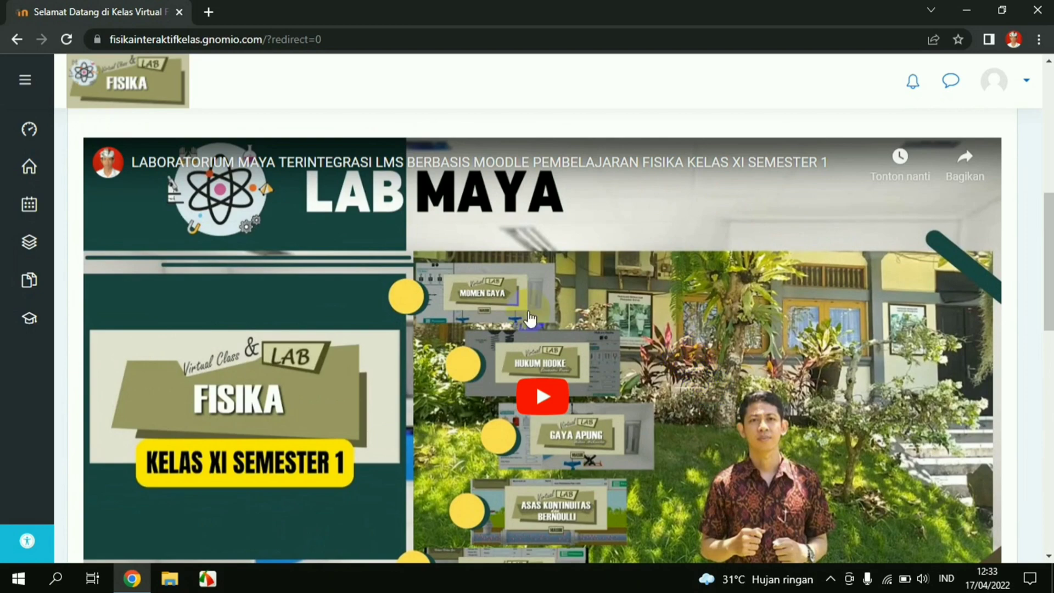
{"action": "scroll", "coordinate": [310, 459], "scroll_direction": "down", "scroll_amount": 1}
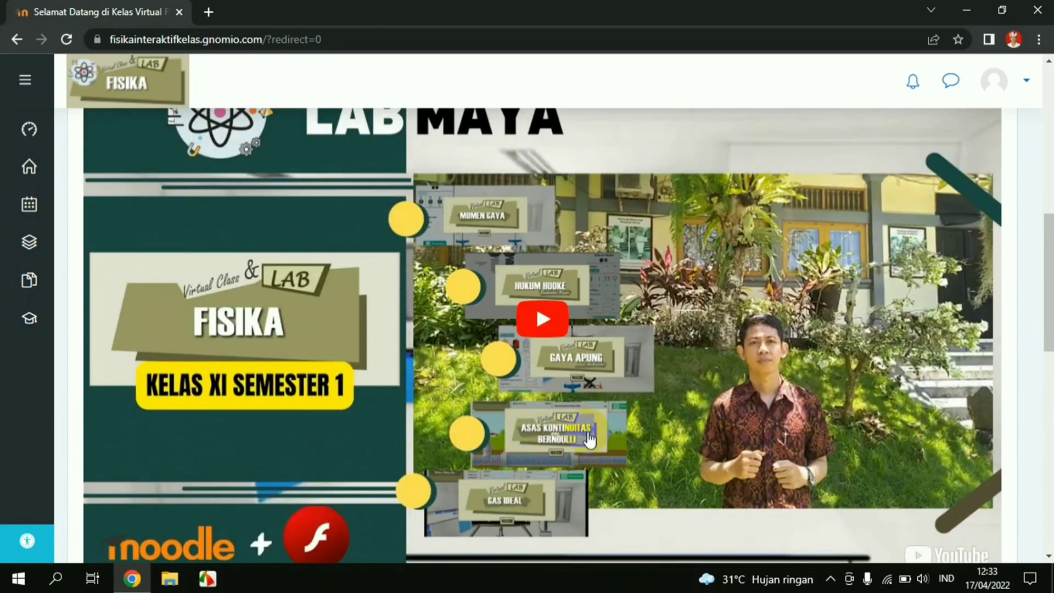
{"action": "scroll", "coordinate": [589, 439], "scroll_direction": "up", "scroll_amount": 1}
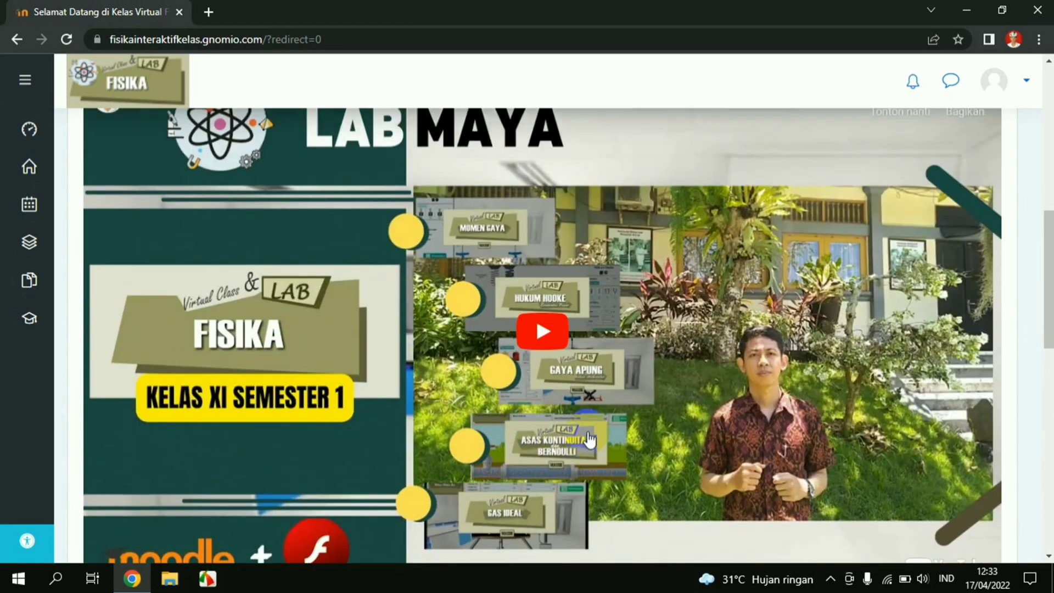
{"action": "scroll", "coordinate": [589, 439], "scroll_direction": "down", "scroll_amount": 1}
{"action": "scroll", "coordinate": [458, 430], "scroll_direction": "down", "scroll_amount": 2}
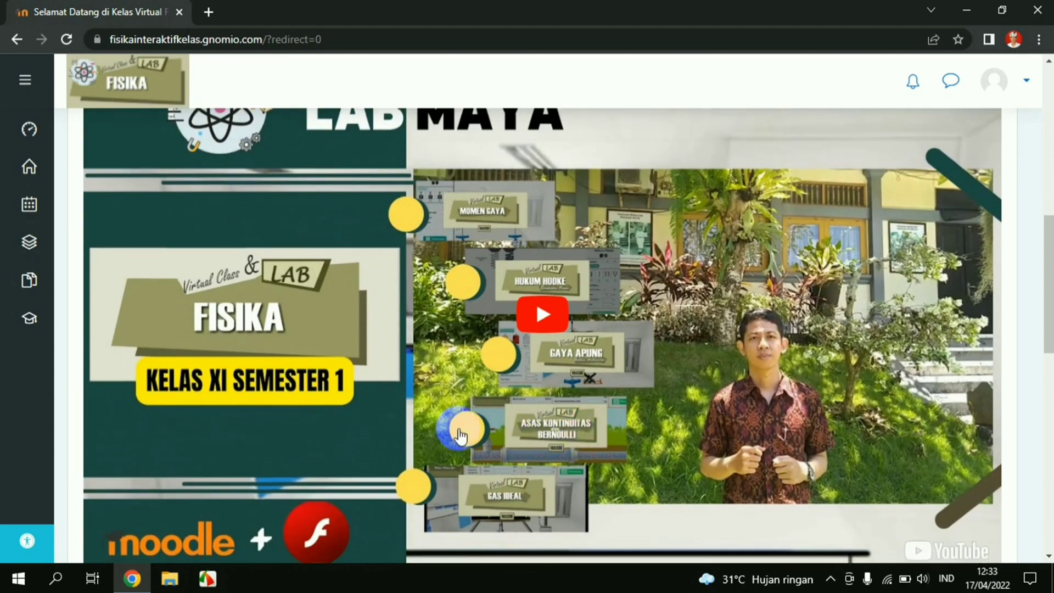
{"action": "scroll", "coordinate": [254, 373], "scroll_direction": "down", "scroll_amount": 1}
{"action": "scroll", "coordinate": [254, 366], "scroll_direction": "down", "scroll_amount": 2}
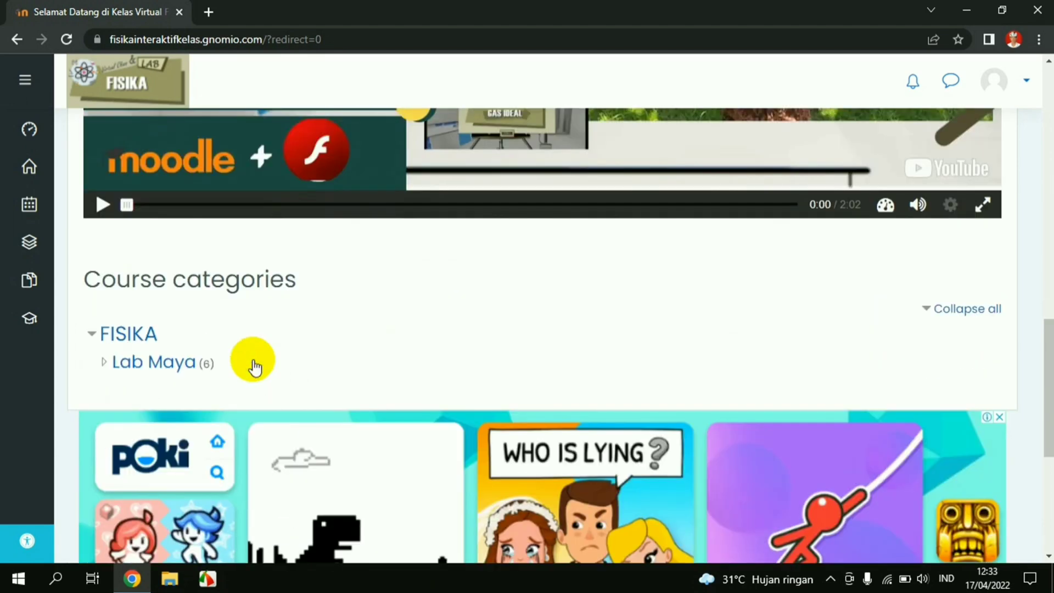
{"action": "scroll", "coordinate": [179, 317], "scroll_direction": "up", "scroll_amount": 2}
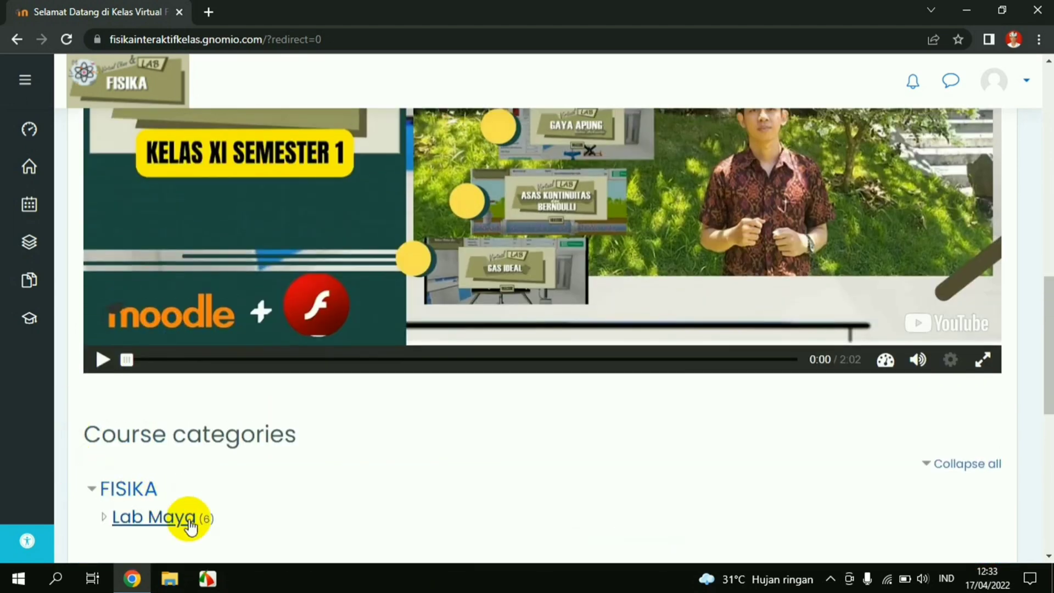
{"action": "scroll", "coordinate": [175, 521], "scroll_direction": "down", "scroll_amount": 1}
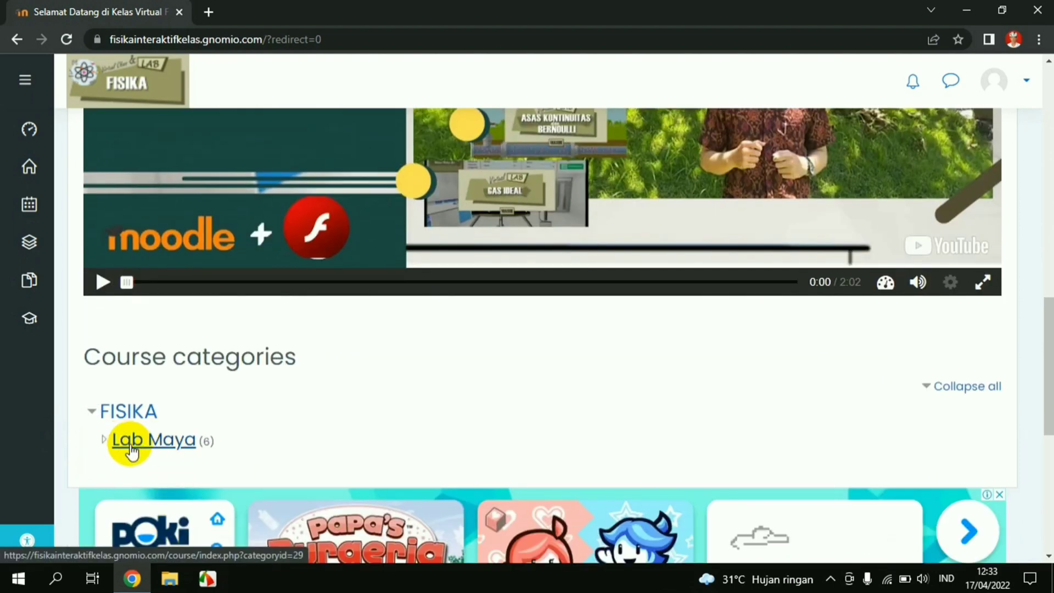
Open the Lab Maya category past the full-page ad and reach the KESETIMBANGAN course
{"action": "left_click", "coordinate": [159, 442]}
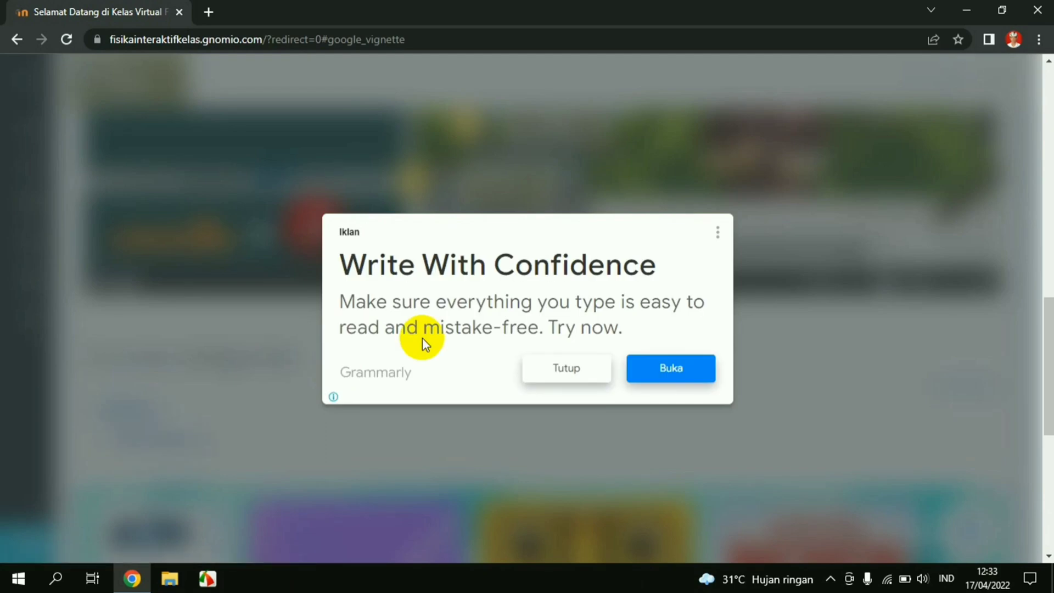
{"action": "left_click", "coordinate": [559, 369]}
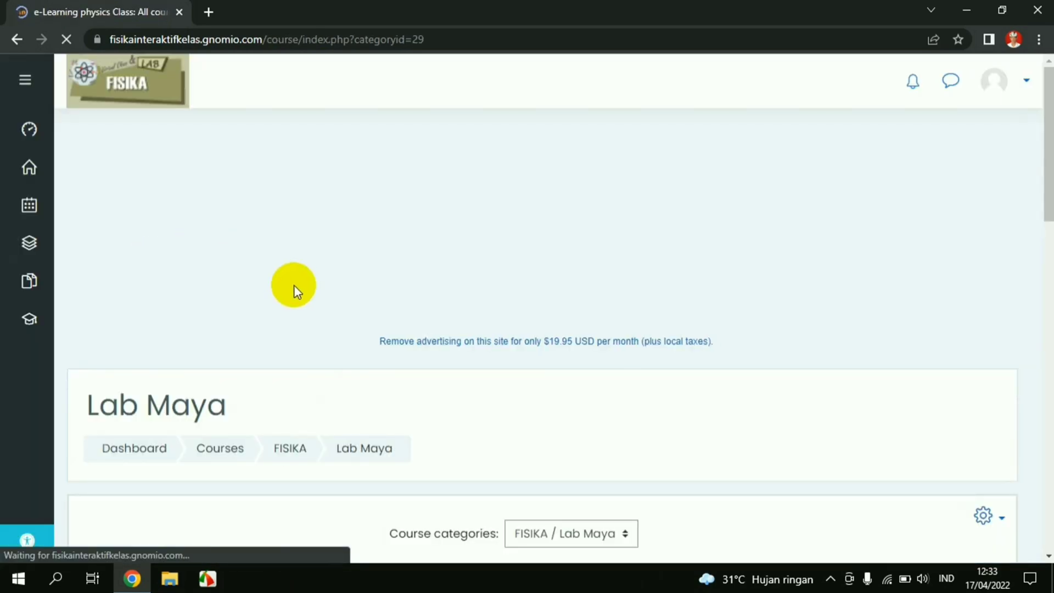
{"action": "scroll", "coordinate": [294, 286], "scroll_direction": "down", "scroll_amount": 4}
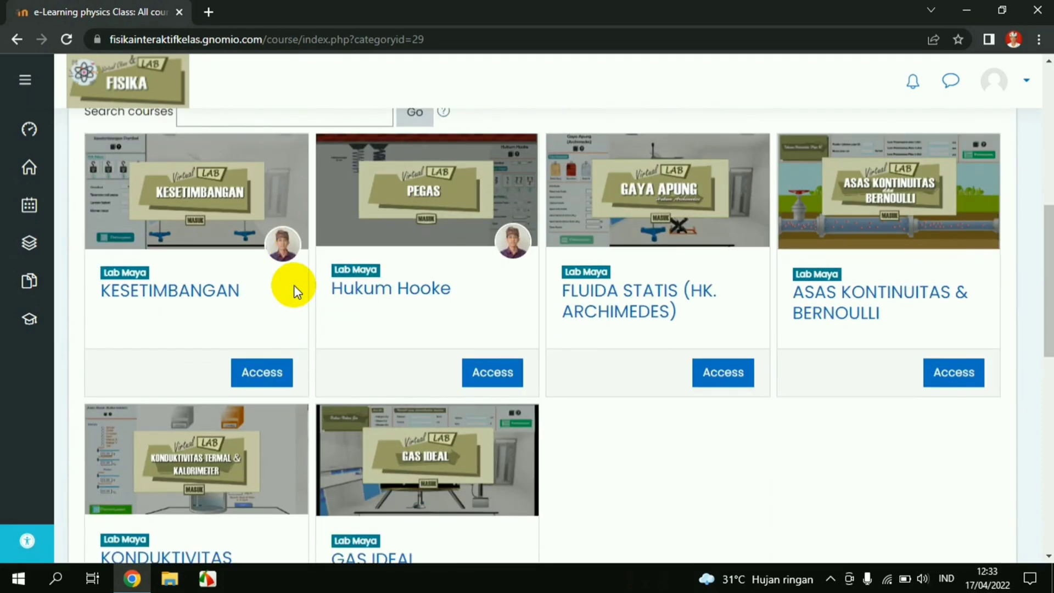
{"action": "scroll", "coordinate": [295, 286], "scroll_direction": "up", "scroll_amount": 1}
{"action": "scroll", "coordinate": [776, 381], "scroll_direction": "down", "scroll_amount": 1}
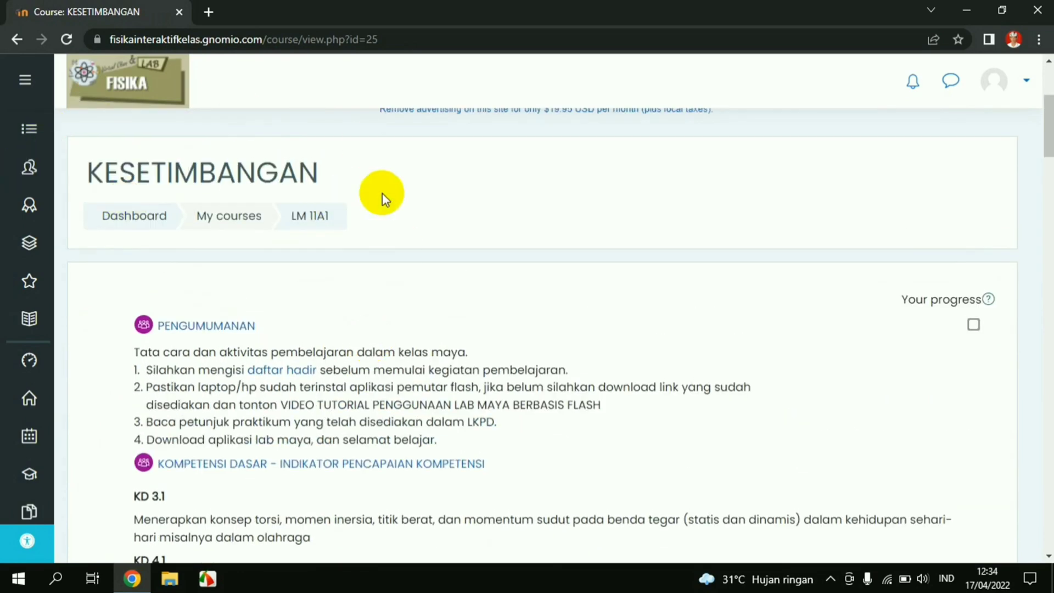
Scroll the course to the IPK indicators 3.1.1–4.1.2 and the DAFTAR HADIR activity
{"action": "scroll", "coordinate": [382, 192], "scroll_direction": "down", "scroll_amount": 1}
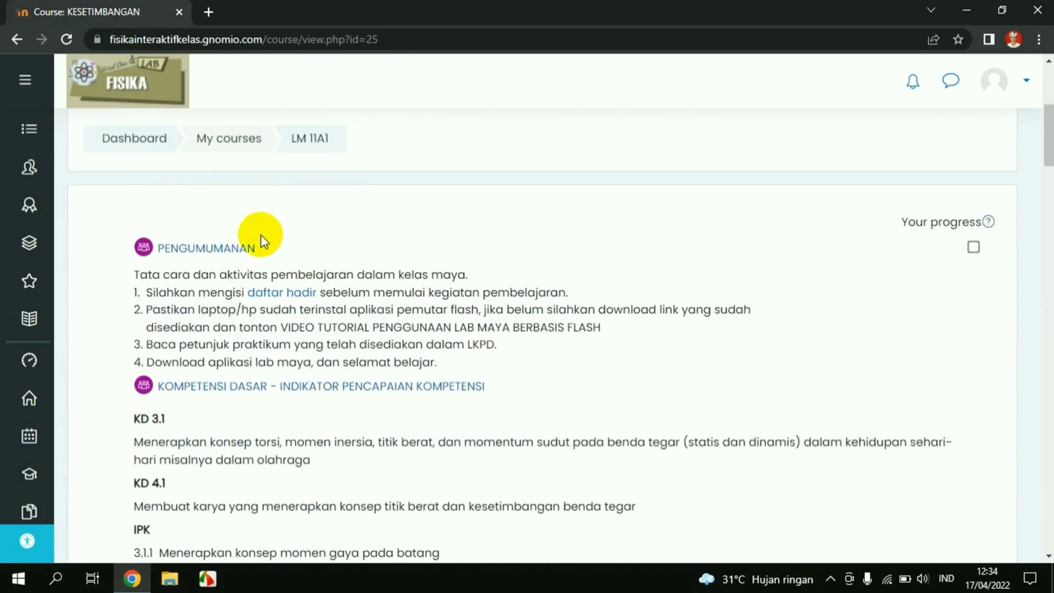
{"action": "scroll", "coordinate": [306, 271], "scroll_direction": "down", "scroll_amount": 1}
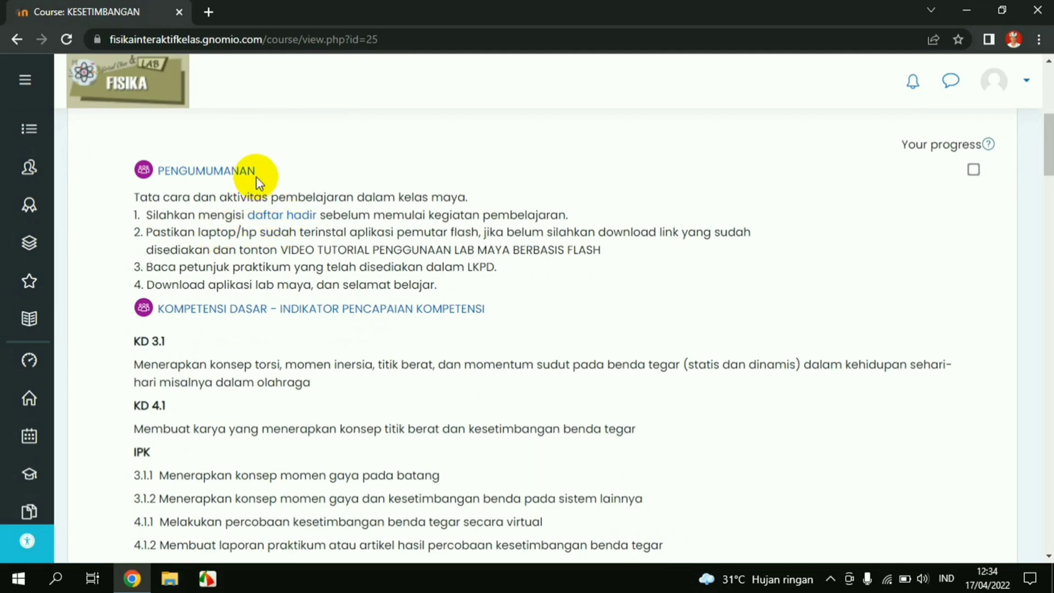
{"action": "scroll", "coordinate": [254, 197], "scroll_direction": "down", "scroll_amount": 2}
{"action": "scroll", "coordinate": [233, 189], "scroll_direction": "up", "scroll_amount": 2}
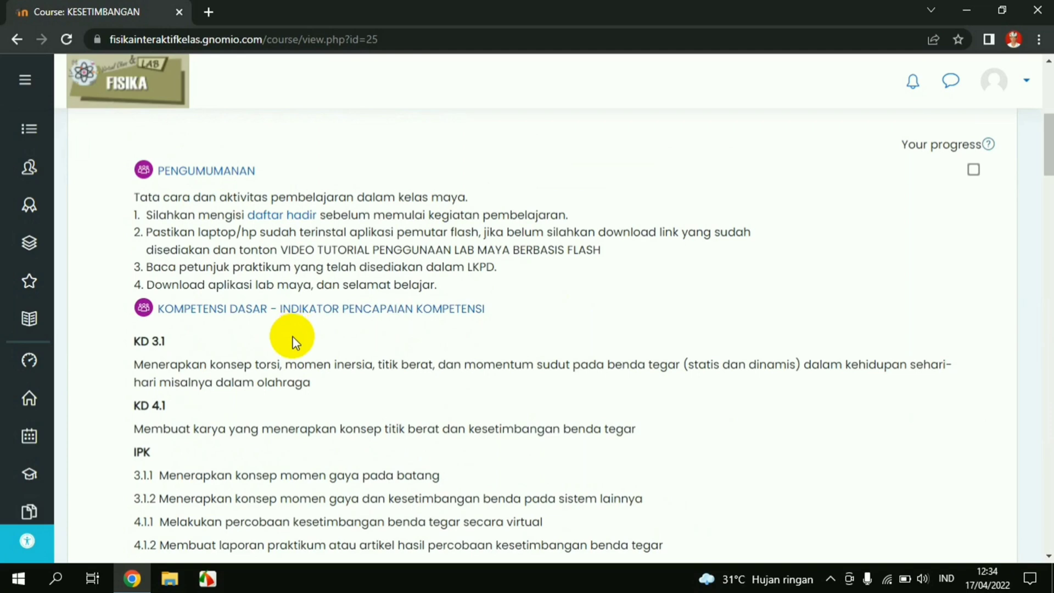
{"action": "scroll", "coordinate": [291, 337], "scroll_direction": "down", "scroll_amount": 1}
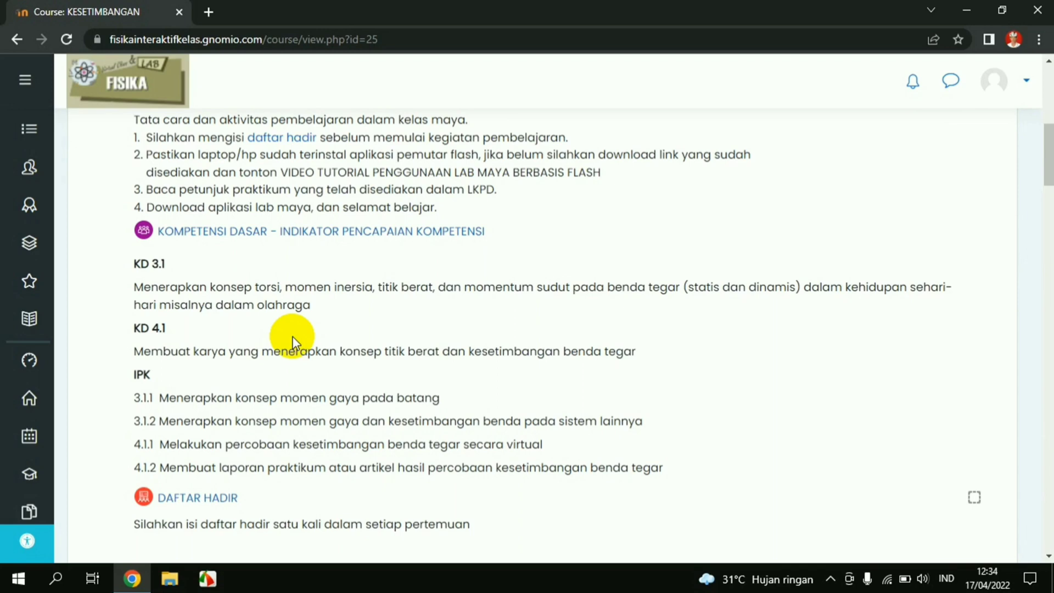
{"action": "scroll", "coordinate": [292, 340], "scroll_direction": "down", "scroll_amount": 2}
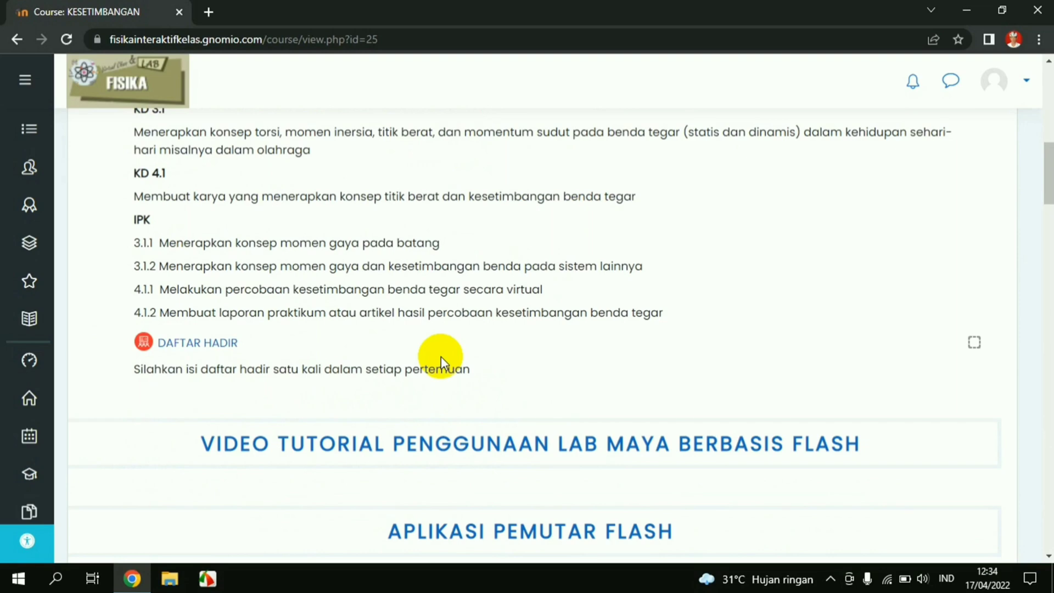
{"action": "scroll", "coordinate": [441, 357], "scroll_direction": "down", "scroll_amount": 1}
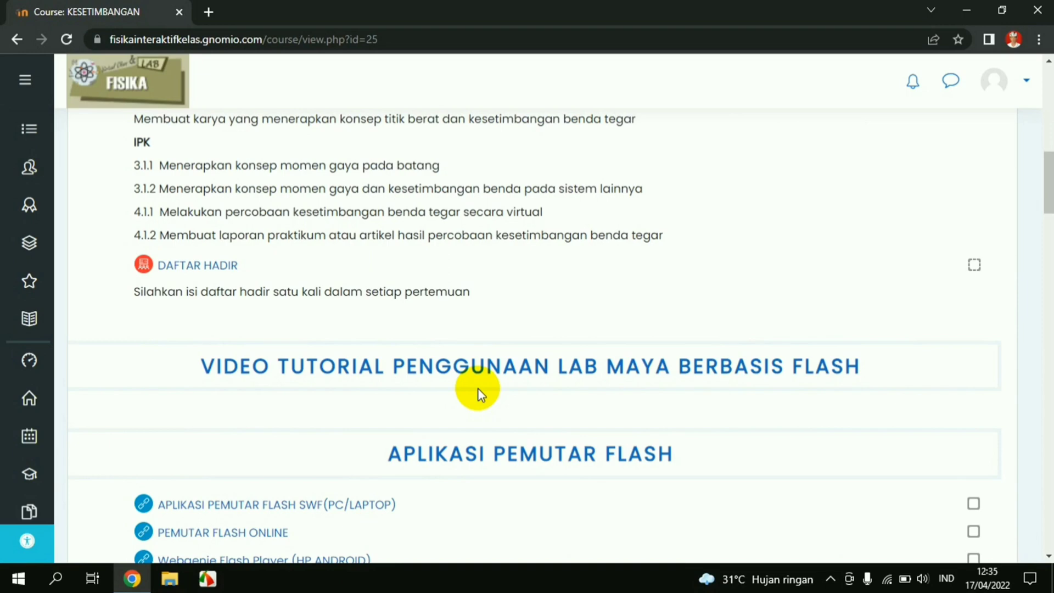
Scroll past LEMBAR KERJA, LAB MAYA and PROJEK to EVALUASI PEMAHAMAN, then return to the top
{"action": "scroll", "coordinate": [478, 387], "scroll_direction": "down", "scroll_amount": 1}
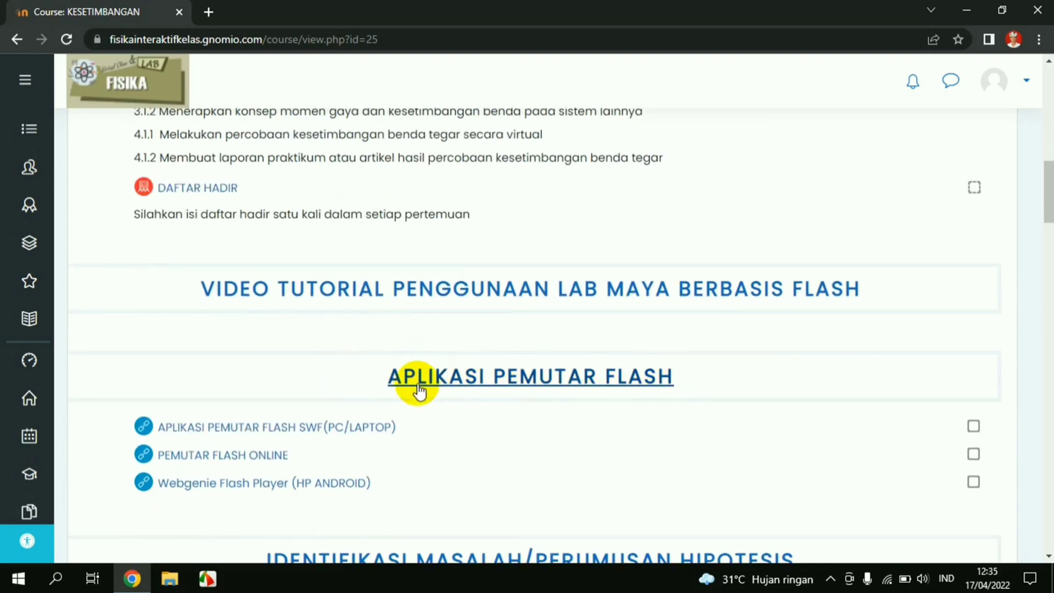
{"action": "scroll", "coordinate": [295, 393], "scroll_direction": "down", "scroll_amount": 1}
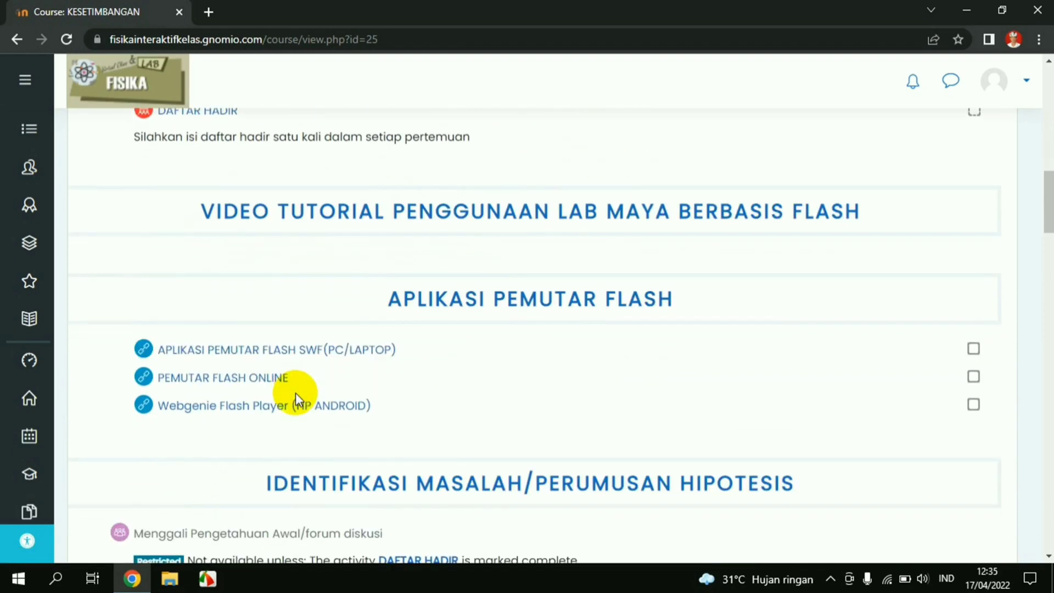
{"action": "scroll", "coordinate": [295, 391], "scroll_direction": "down", "scroll_amount": 1}
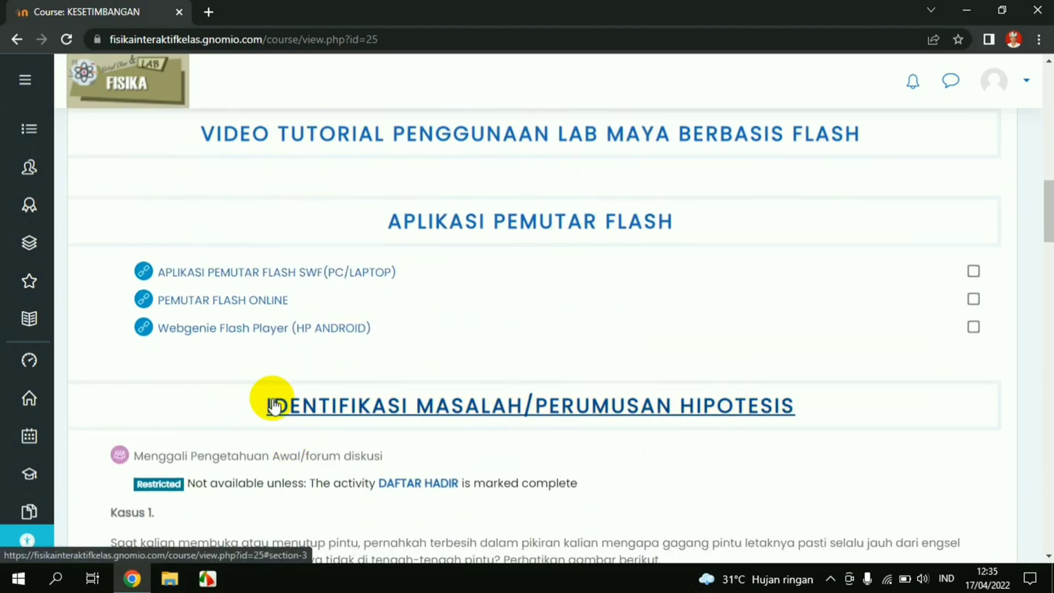
{"action": "scroll", "coordinate": [272, 403], "scroll_direction": "down", "scroll_amount": 2}
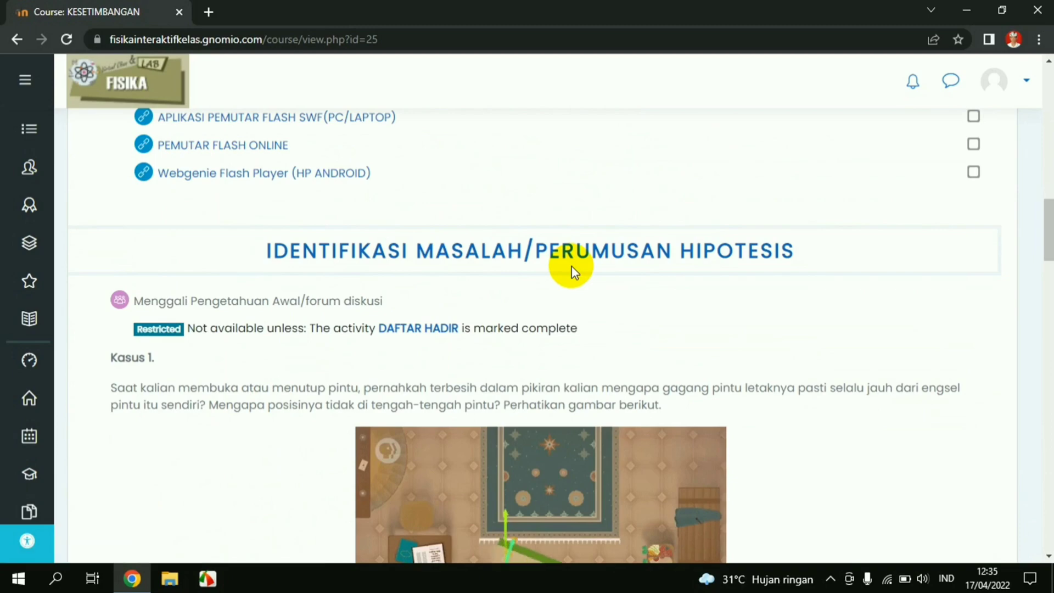
{"action": "scroll", "coordinate": [571, 269], "scroll_direction": "down", "scroll_amount": 2}
{"action": "scroll", "coordinate": [566, 294], "scroll_direction": "down", "scroll_amount": 5}
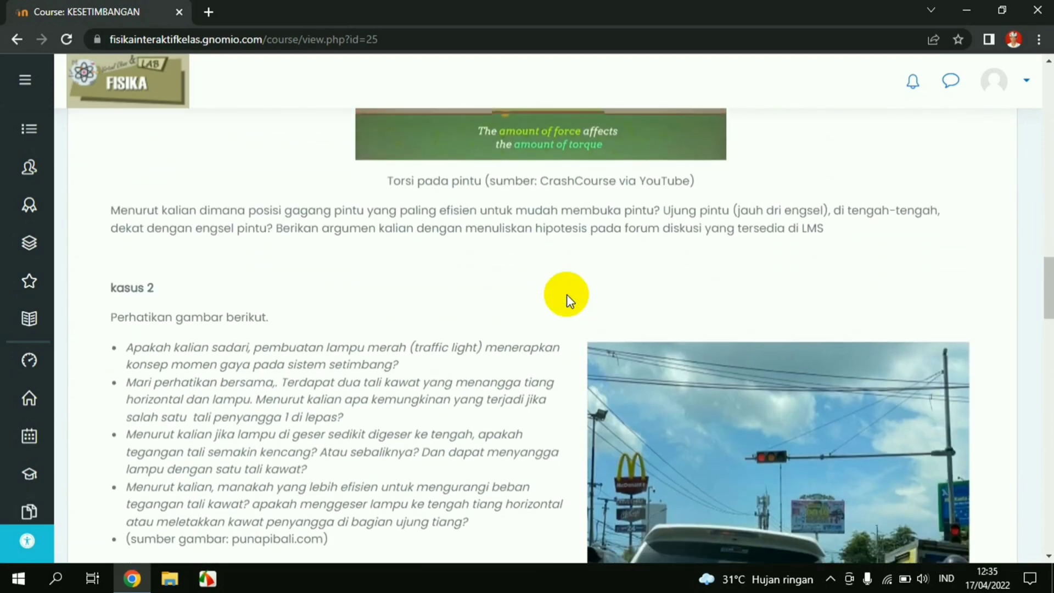
{"action": "scroll", "coordinate": [566, 294], "scroll_direction": "down", "scroll_amount": 3}
{"action": "scroll", "coordinate": [566, 294], "scroll_direction": "down", "scroll_amount": 2}
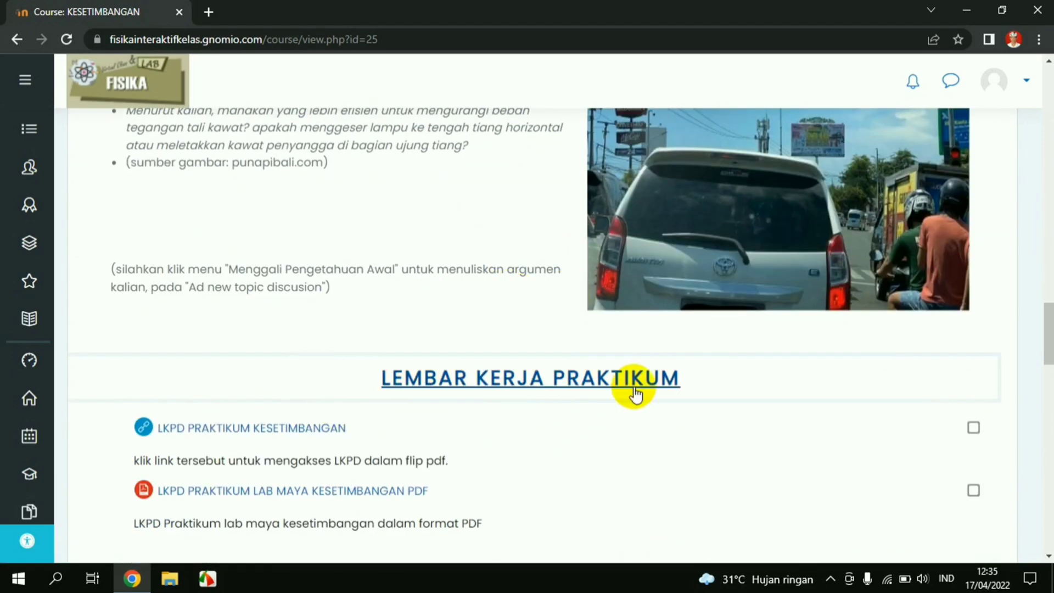
{"action": "scroll", "coordinate": [409, 411], "scroll_direction": "down", "scroll_amount": 4}
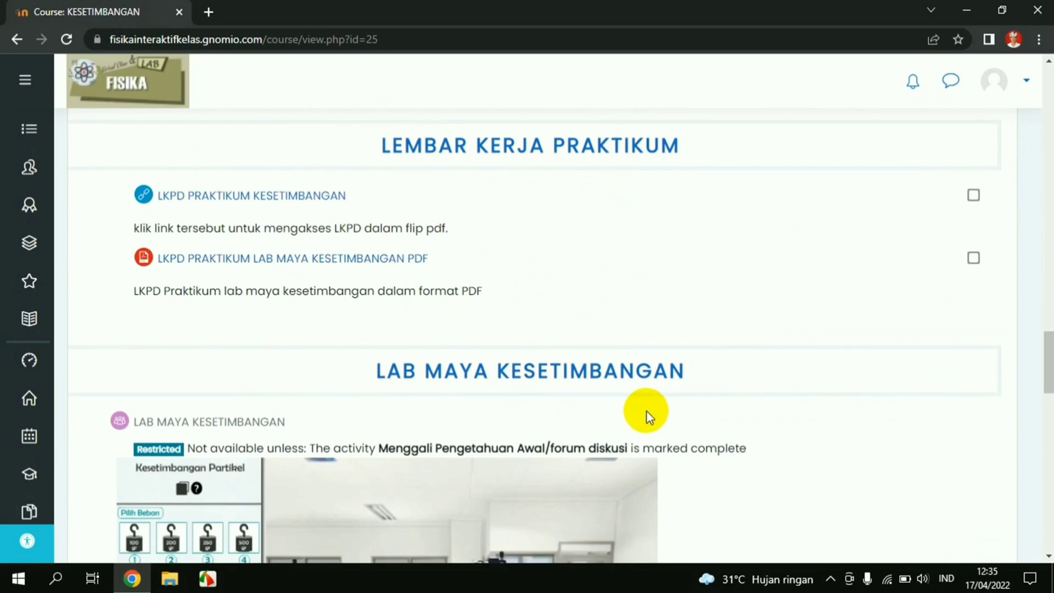
{"action": "scroll", "coordinate": [646, 411], "scroll_direction": "down", "scroll_amount": 9}
{"action": "scroll", "coordinate": [712, 387], "scroll_direction": "down", "scroll_amount": 3}
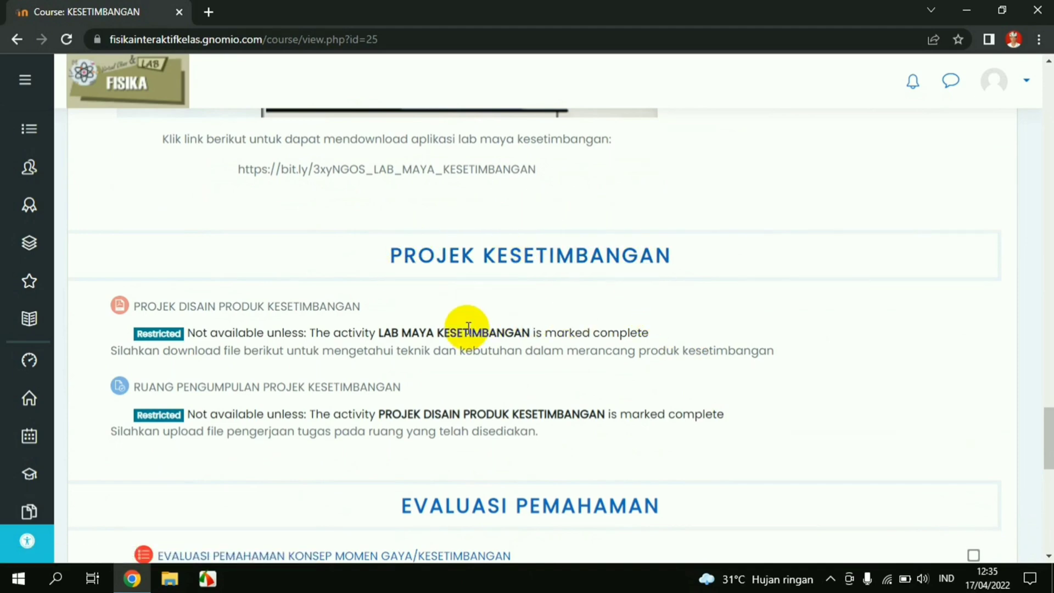
{"action": "scroll", "coordinate": [446, 379], "scroll_direction": "down", "scroll_amount": 2}
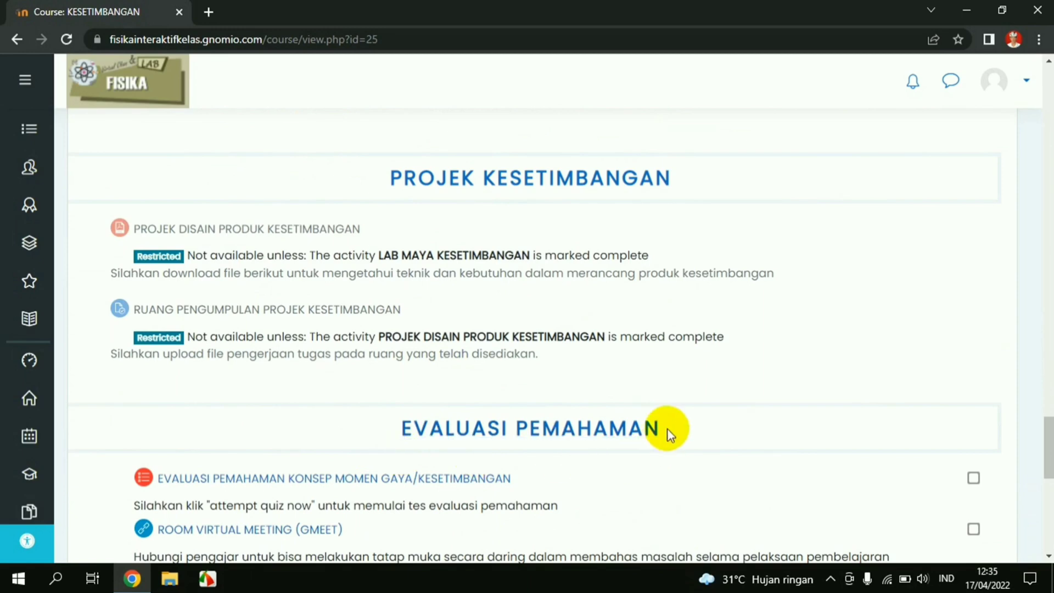
{"action": "scroll", "coordinate": [347, 410], "scroll_direction": "down", "scroll_amount": 3}
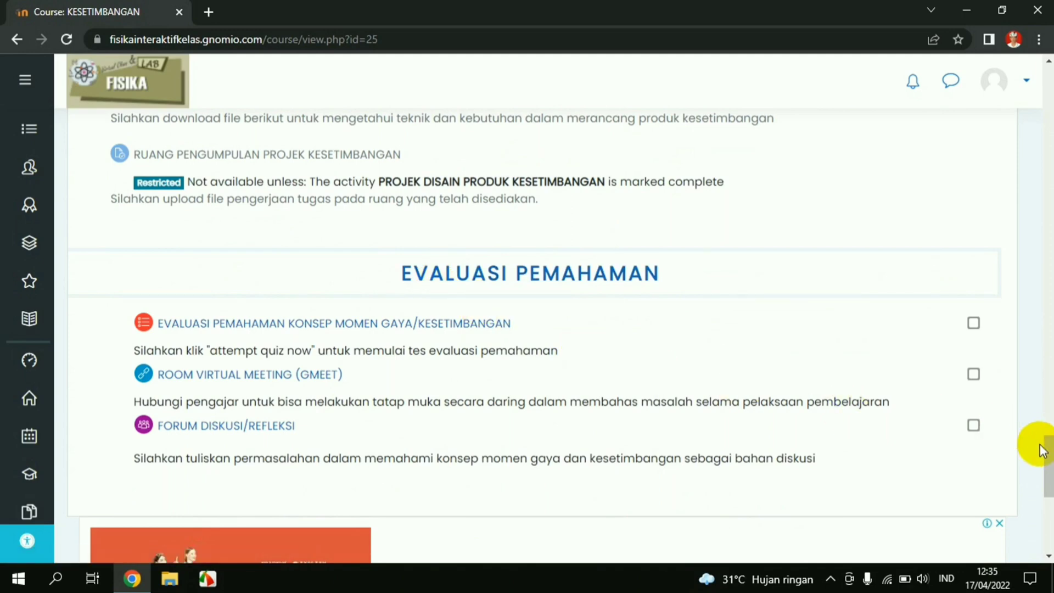
{"action": "left_click_drag", "start_coordinate": [1048, 464], "coordinate": [1050, 138]}
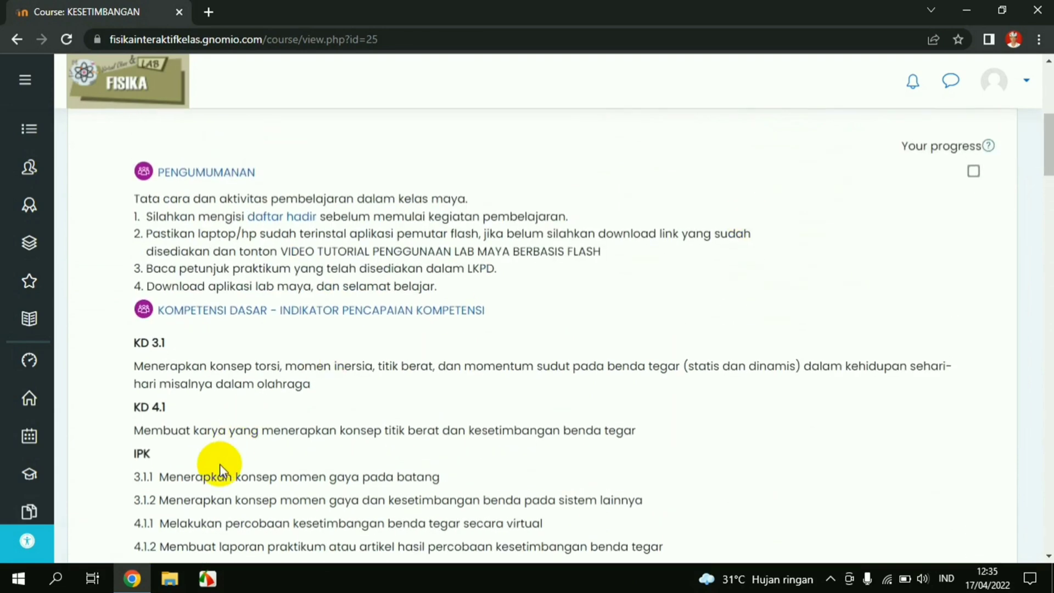
Scroll down to the IDENTIFIKASI MASALAH section with Kasus 1 and the door torque image
{"action": "scroll", "coordinate": [220, 463], "scroll_direction": "down", "scroll_amount": 1}
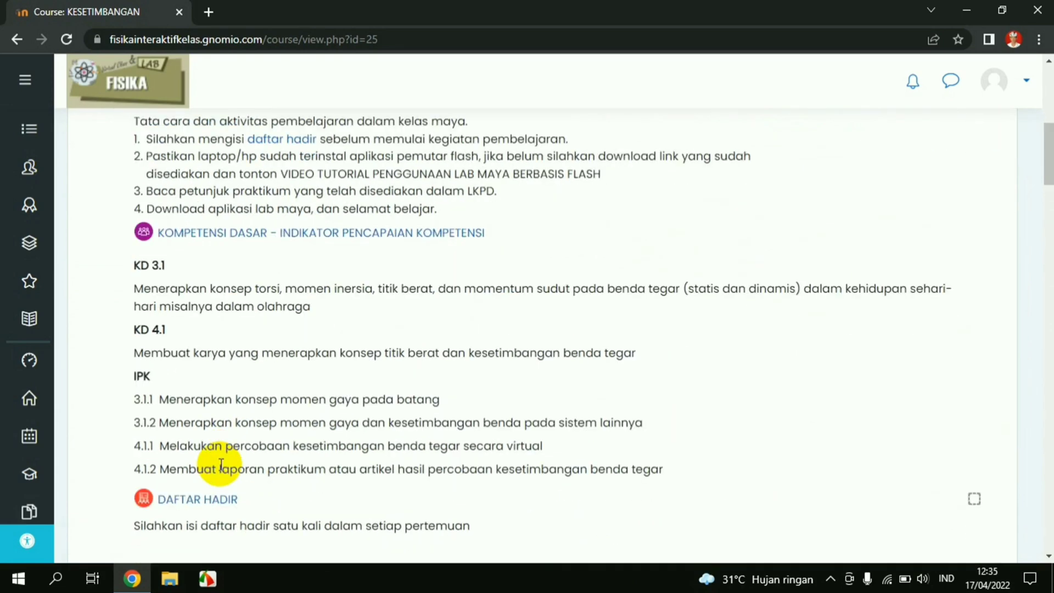
{"action": "scroll", "coordinate": [220, 466], "scroll_direction": "down", "scroll_amount": 8}
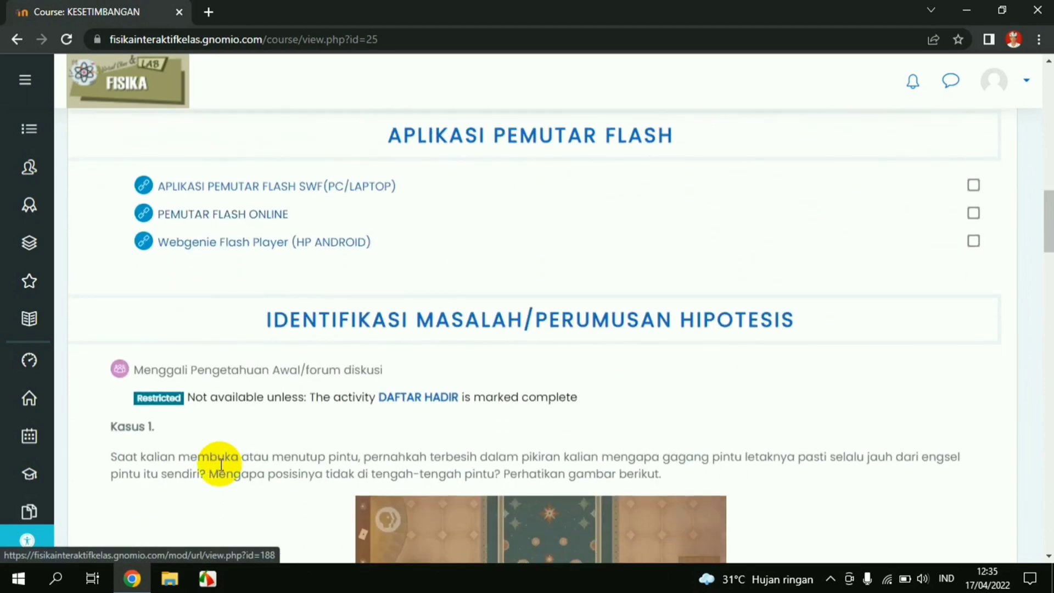
{"action": "scroll", "coordinate": [220, 464], "scroll_direction": "down", "scroll_amount": 1}
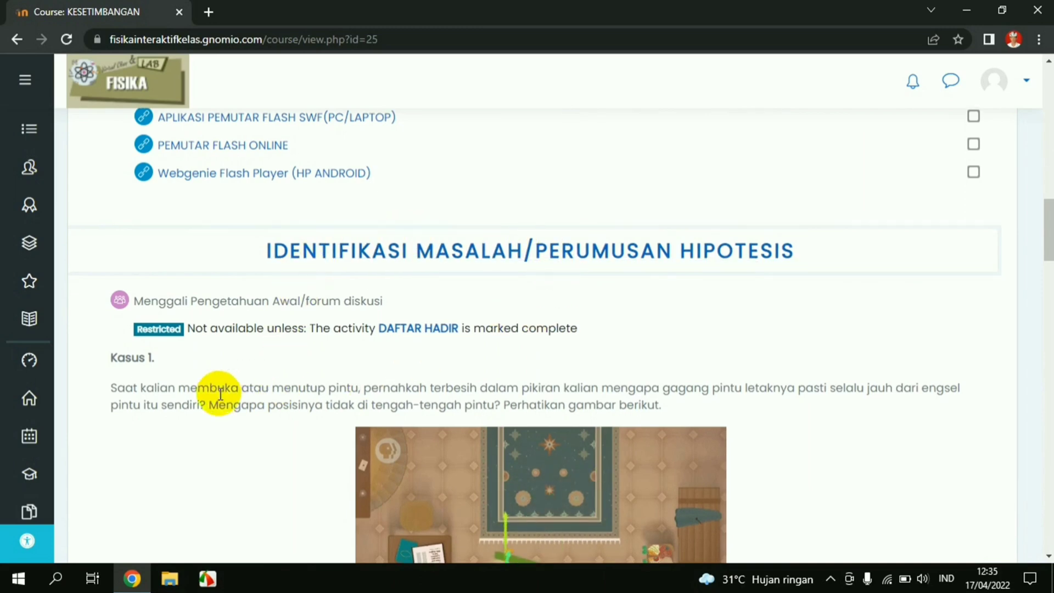
{"action": "scroll", "coordinate": [220, 393], "scroll_direction": "down", "scroll_amount": 1}
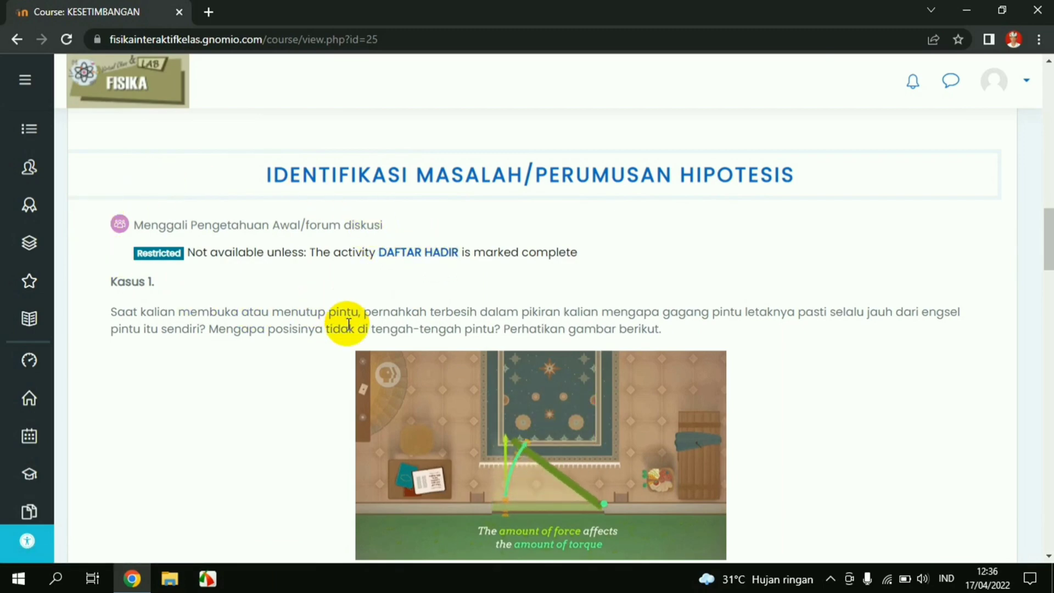
Scroll through the course sections, settling on the KD 3.1/4.1 list above DAFTAR HADIR
{"action": "scroll", "coordinate": [348, 324], "scroll_direction": "down", "scroll_amount": 1}
{"action": "scroll", "coordinate": [348, 323], "scroll_direction": "down", "scroll_amount": 15}
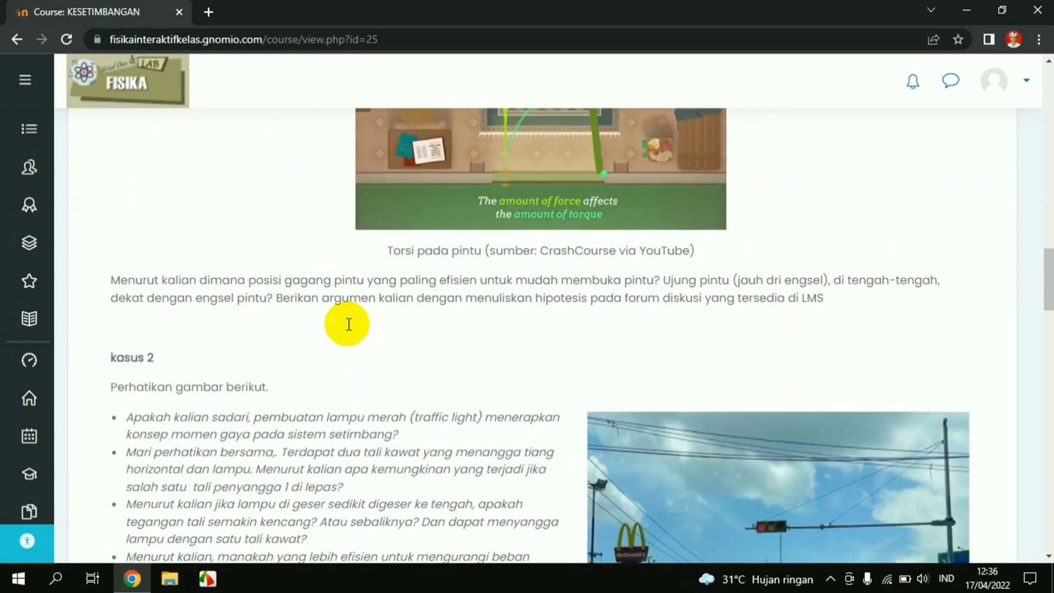
{"action": "scroll", "coordinate": [348, 330], "scroll_direction": "down", "scroll_amount": 3}
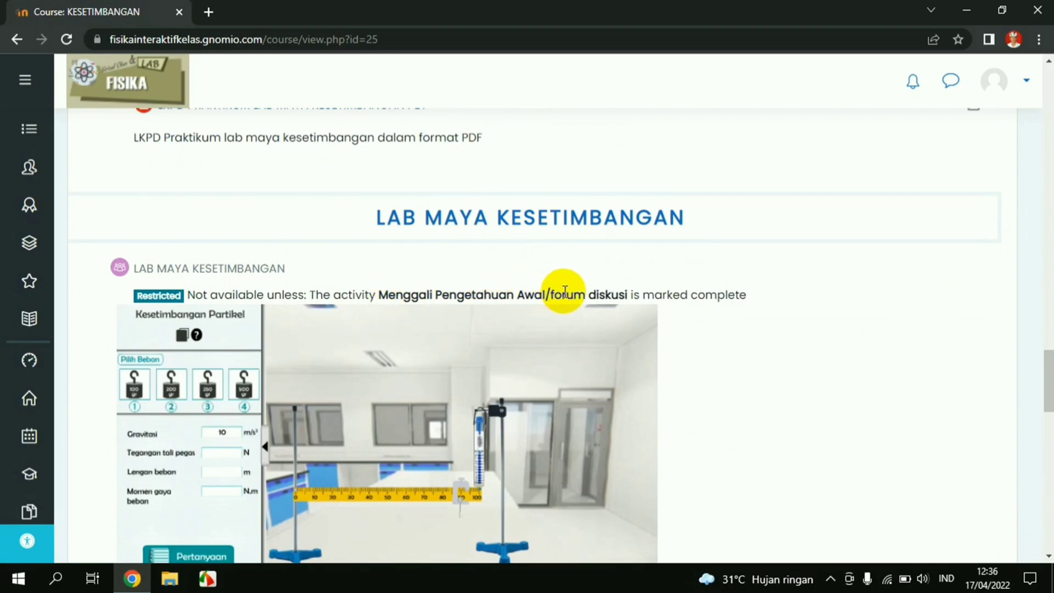
{"action": "scroll", "coordinate": [416, 299], "scroll_direction": "up", "scroll_amount": 6}
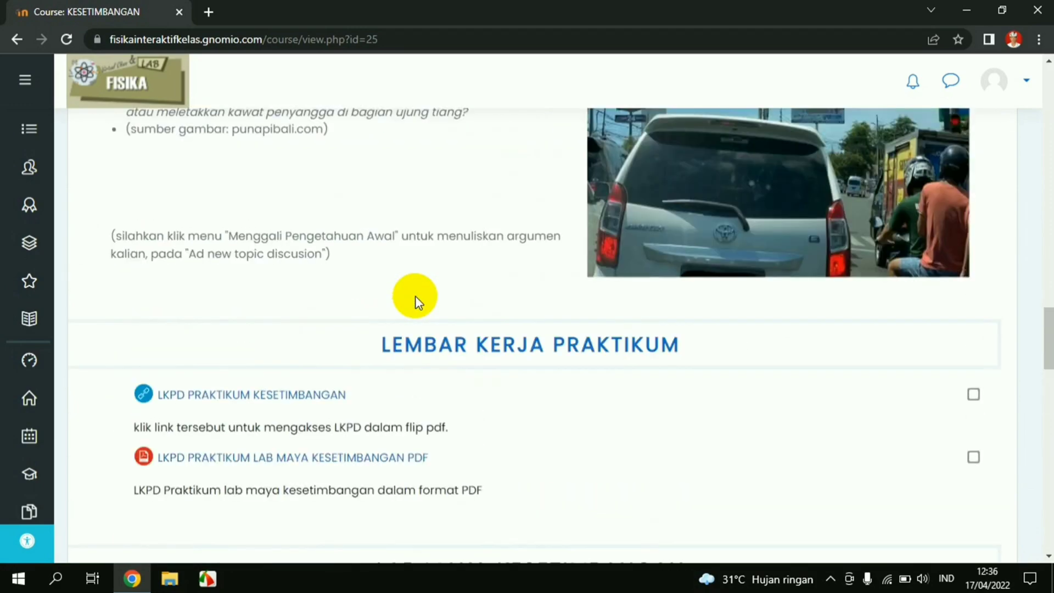
{"action": "scroll", "coordinate": [415, 301], "scroll_direction": "up", "scroll_amount": 14}
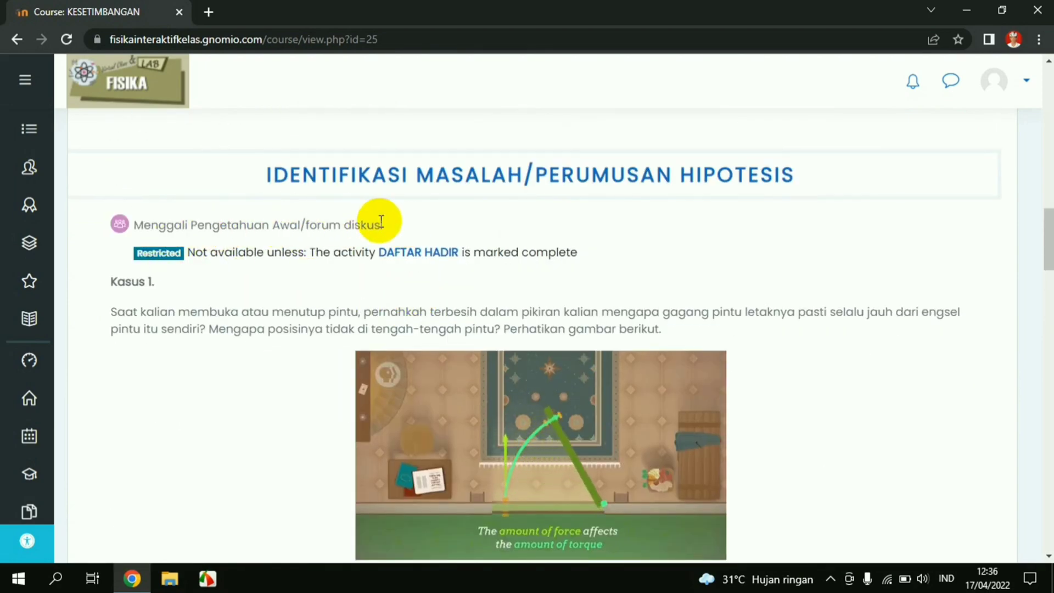
{"action": "scroll", "coordinate": [400, 306], "scroll_direction": "down", "scroll_amount": 19}
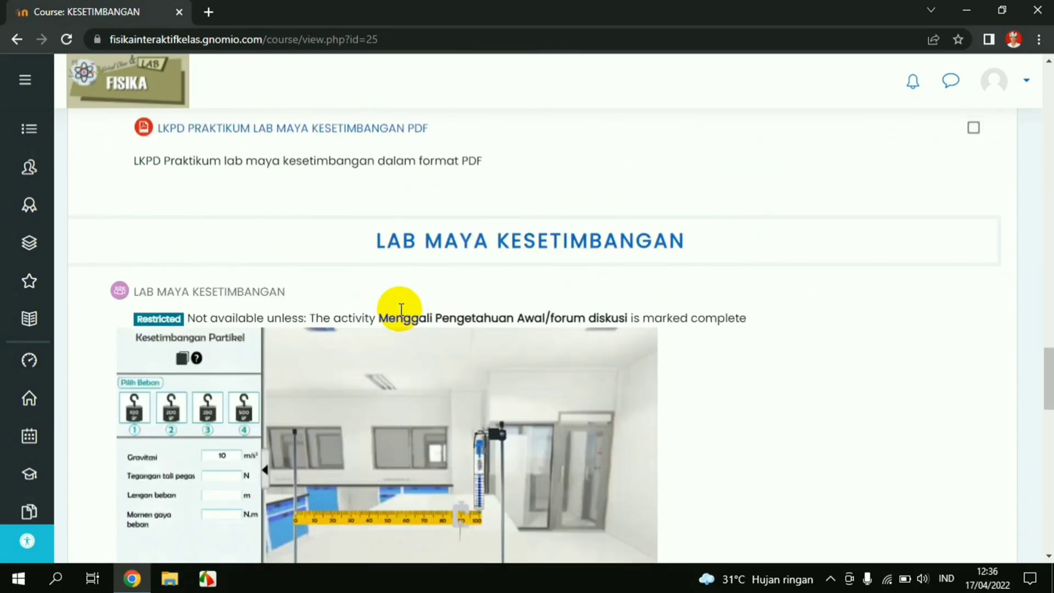
{"action": "scroll", "coordinate": [400, 308], "scroll_direction": "down", "scroll_amount": 12}
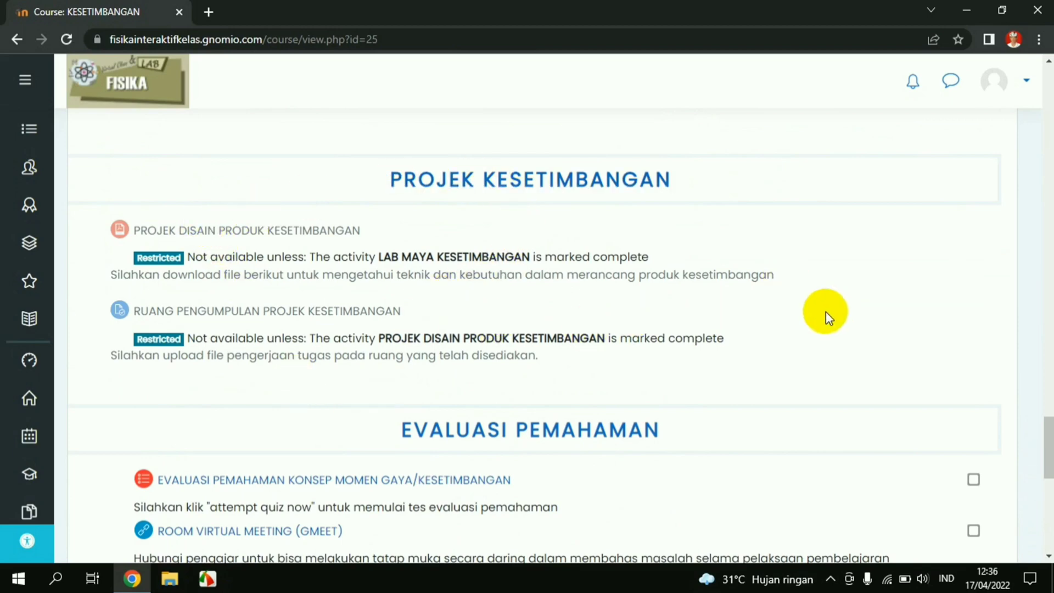
{"action": "scroll", "coordinate": [826, 311], "scroll_direction": "up", "scroll_amount": 15}
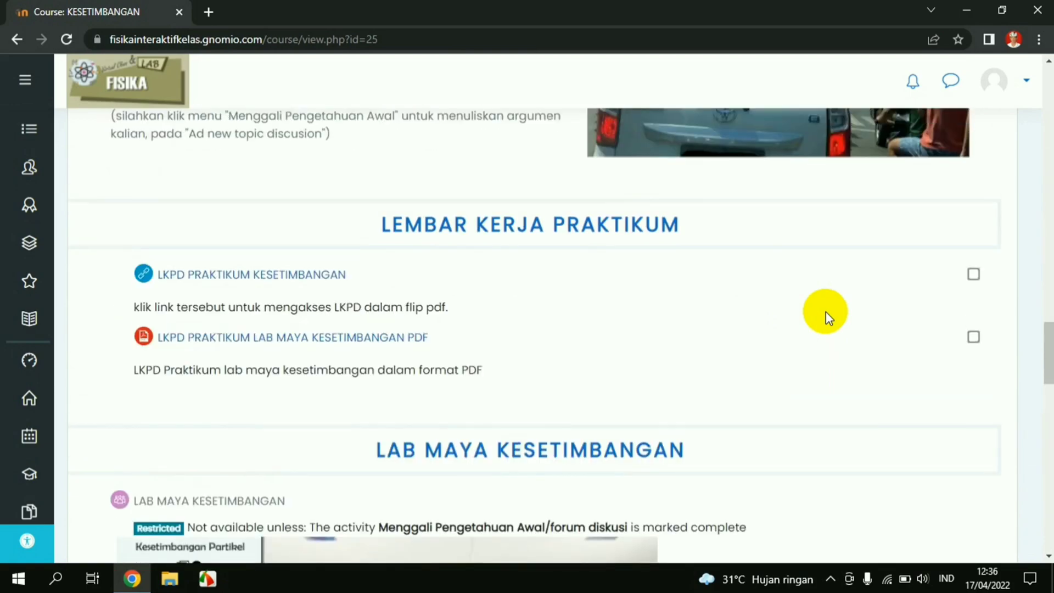
{"action": "scroll", "coordinate": [826, 311], "scroll_direction": "up", "scroll_amount": 10}
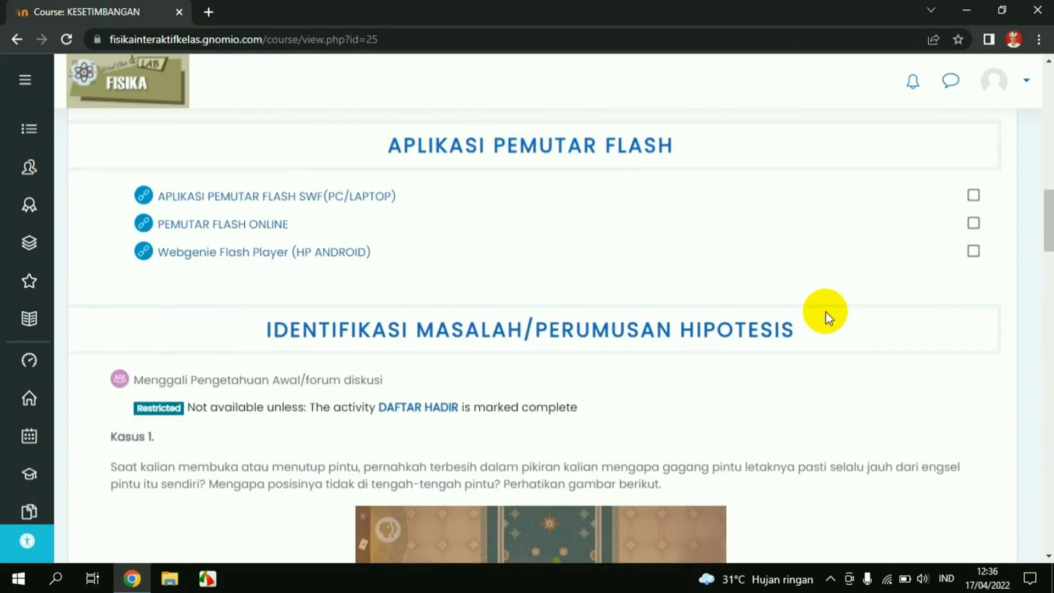
{"action": "scroll", "coordinate": [825, 311], "scroll_direction": "down", "scroll_amount": 5}
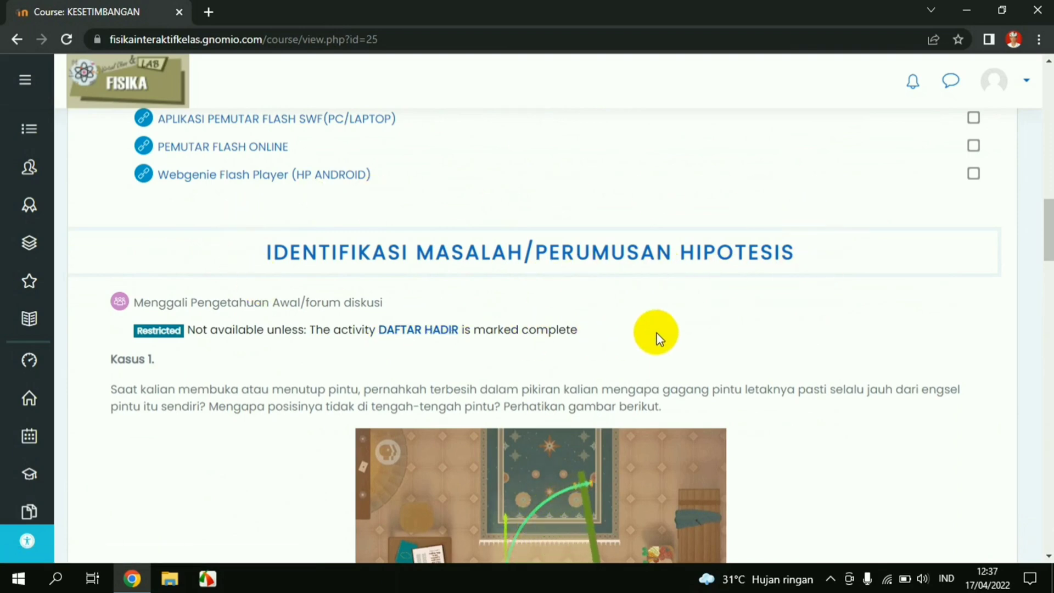
{"action": "scroll", "coordinate": [611, 307], "scroll_direction": "up", "scroll_amount": 8}
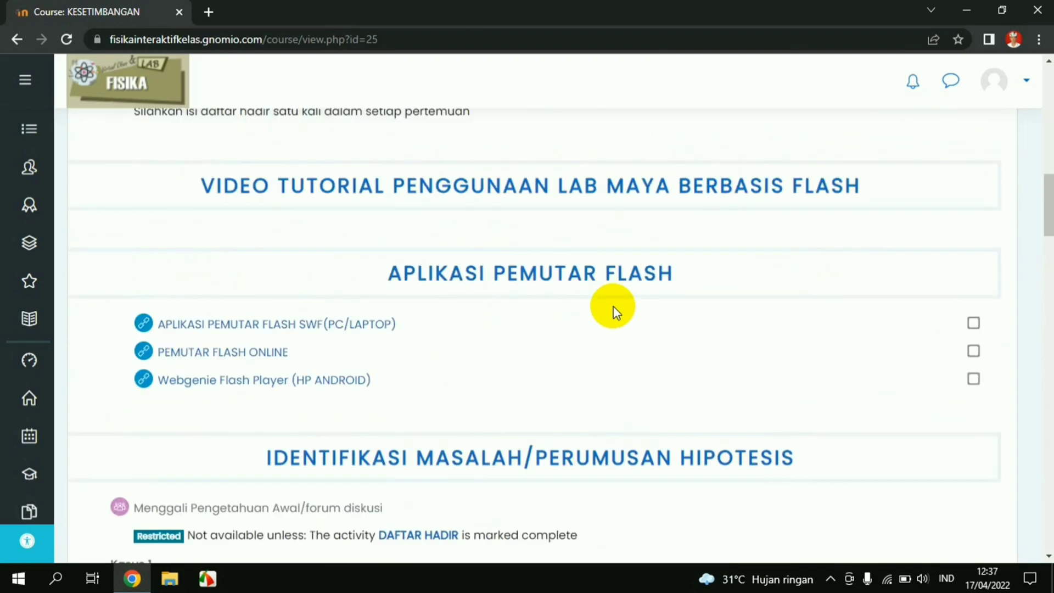
{"action": "scroll", "coordinate": [612, 301], "scroll_direction": "up", "scroll_amount": 2}
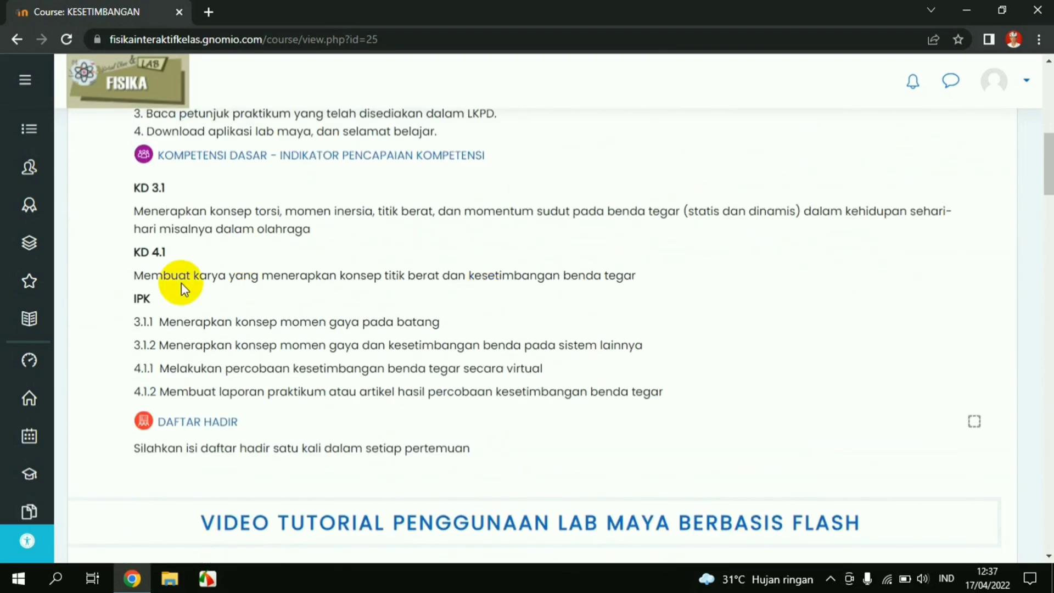
In DAFTAR HADIR, mark Siswa A as HADIR for the 17 April 2022 8AM session and save
{"action": "left_click", "coordinate": [174, 424]}
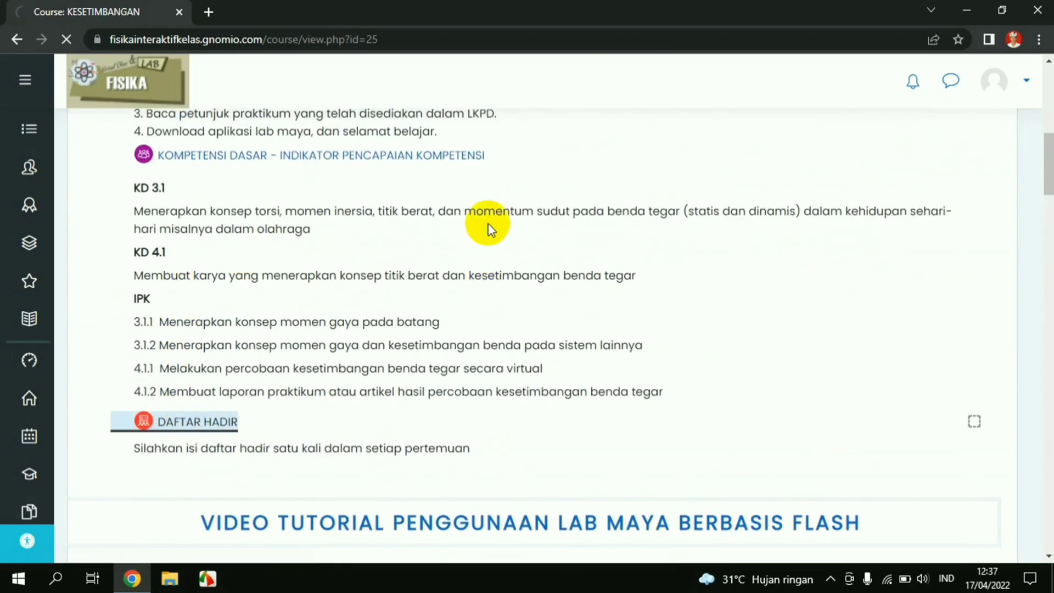
{"action": "scroll", "coordinate": [487, 224], "scroll_direction": "down", "scroll_amount": 5}
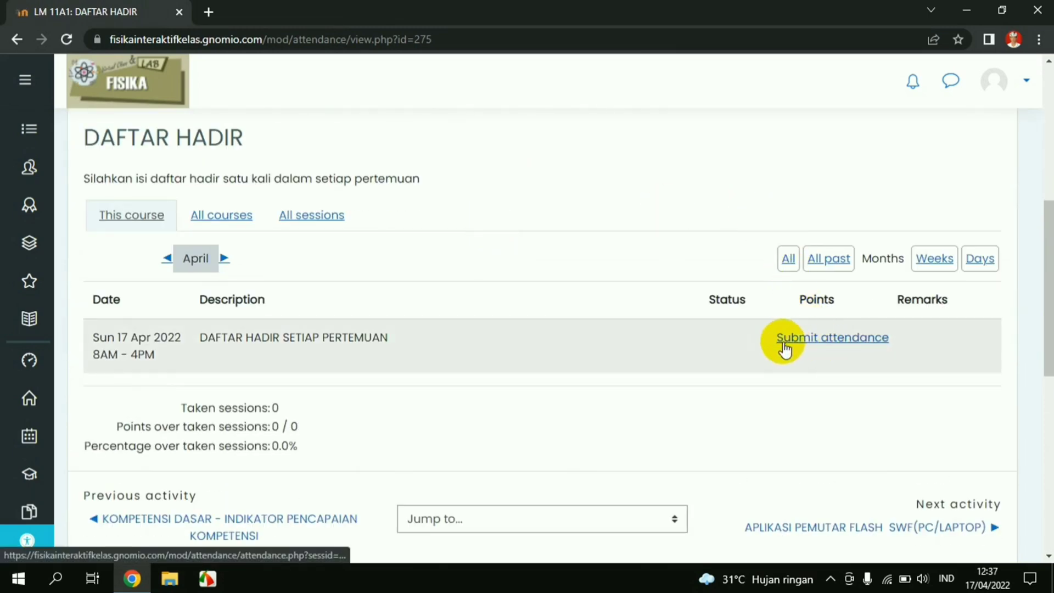
{"action": "left_click", "coordinate": [815, 350]}
{"action": "scroll", "coordinate": [492, 282], "scroll_direction": "down", "scroll_amount": 3}
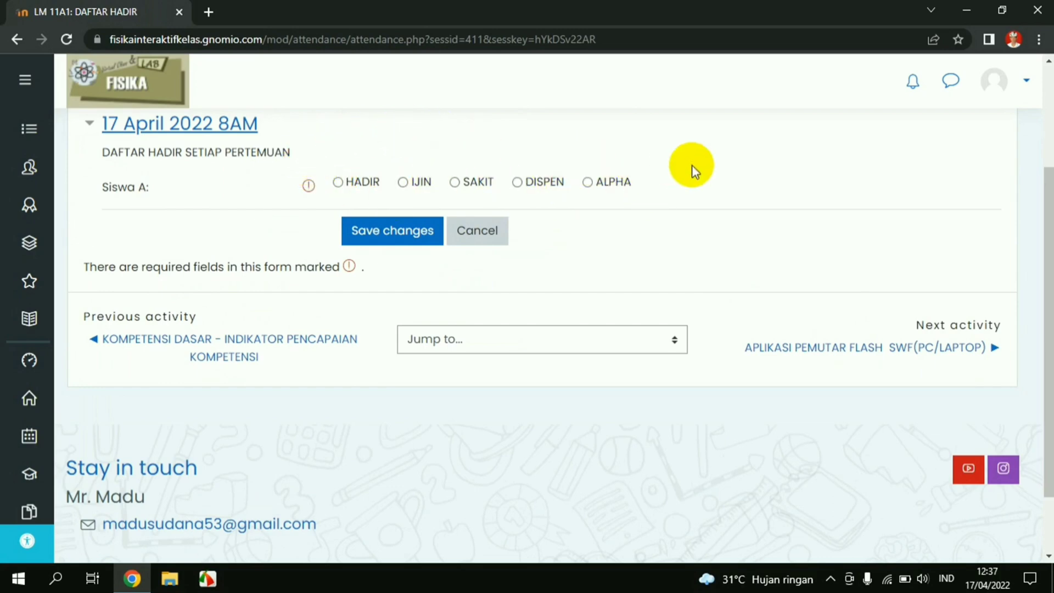
{"action": "left_click", "coordinate": [337, 183]}
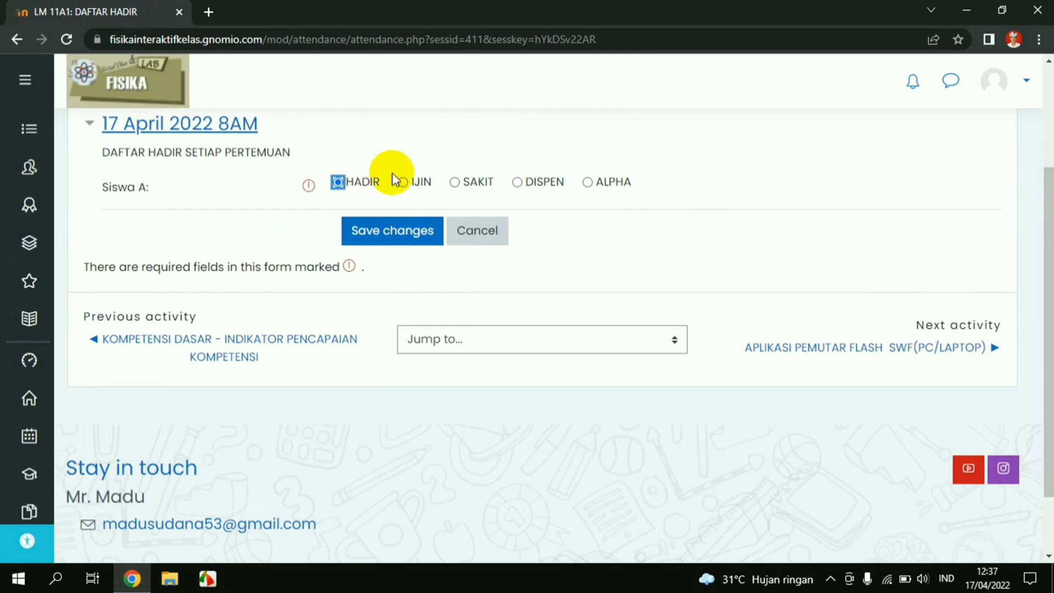
{"action": "left_click", "coordinate": [403, 232]}
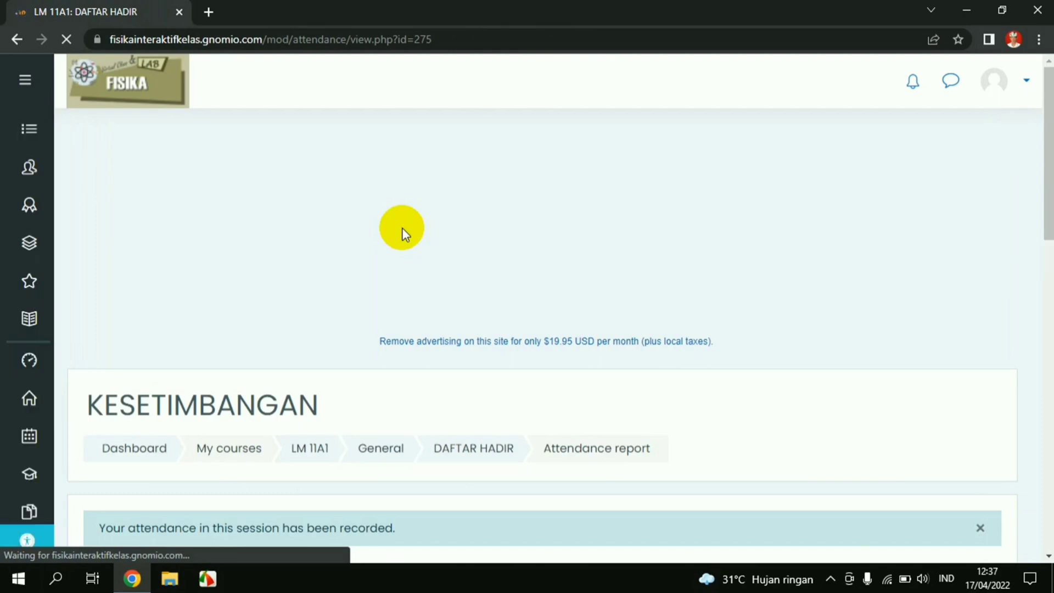
Return to the LM 11A1 course page and scroll down to the Aplikasi Pemutar Flash section
{"action": "scroll", "coordinate": [411, 314], "scroll_direction": "down", "scroll_amount": 5}
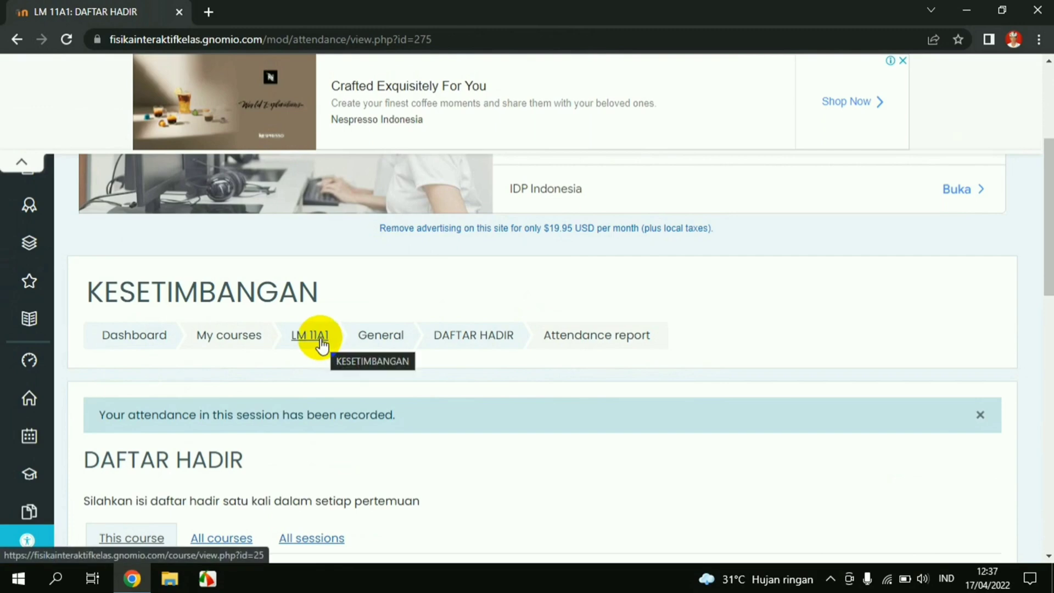
{"action": "left_click", "coordinate": [310, 340]}
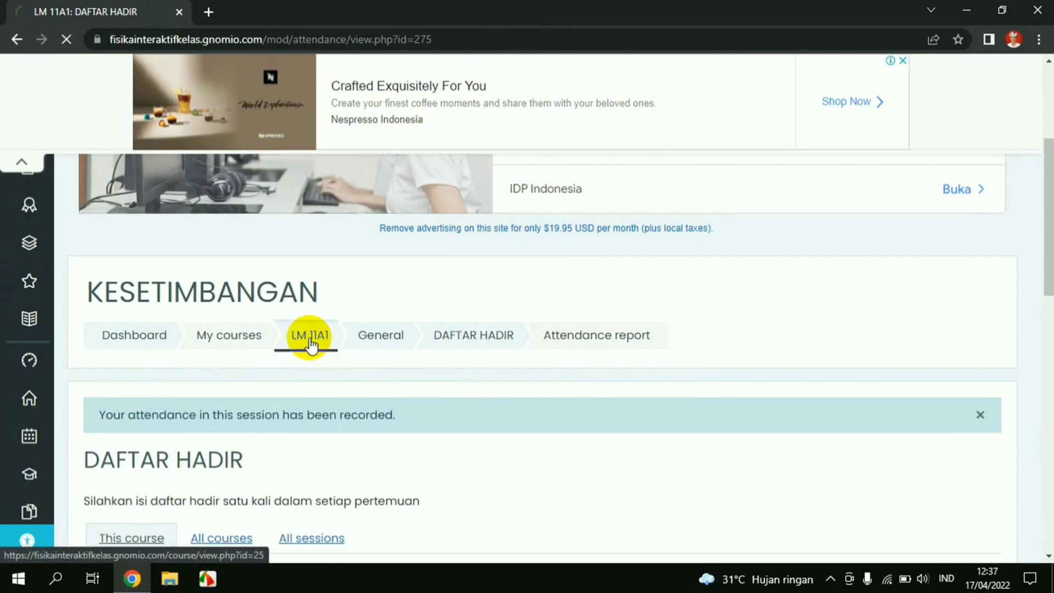
{"action": "scroll", "coordinate": [701, 305], "scroll_direction": "down", "scroll_amount": 12}
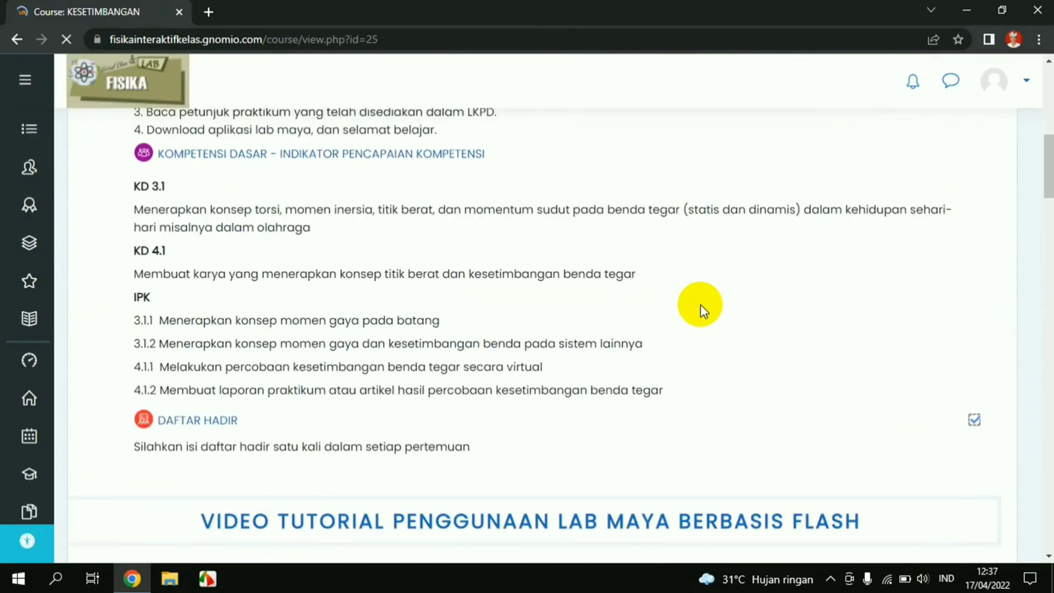
{"action": "scroll", "coordinate": [700, 301], "scroll_direction": "down", "scroll_amount": 2}
{"action": "scroll", "coordinate": [548, 274], "scroll_direction": "up", "scroll_amount": 1}
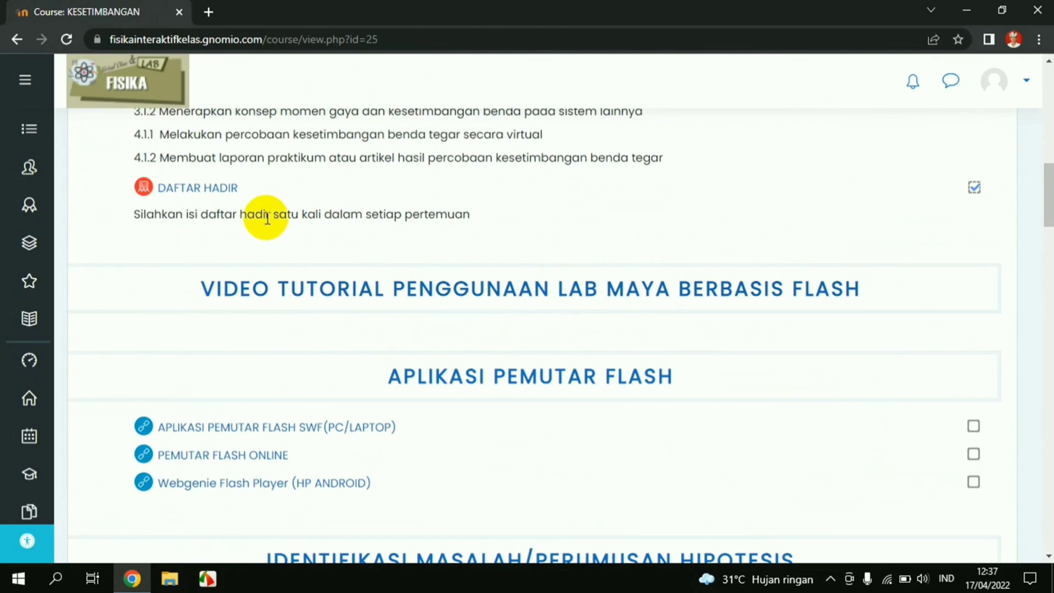
{"action": "scroll", "coordinate": [266, 217], "scroll_direction": "down", "scroll_amount": 1}
{"action": "scroll", "coordinate": [410, 230], "scroll_direction": "down", "scroll_amount": 1}
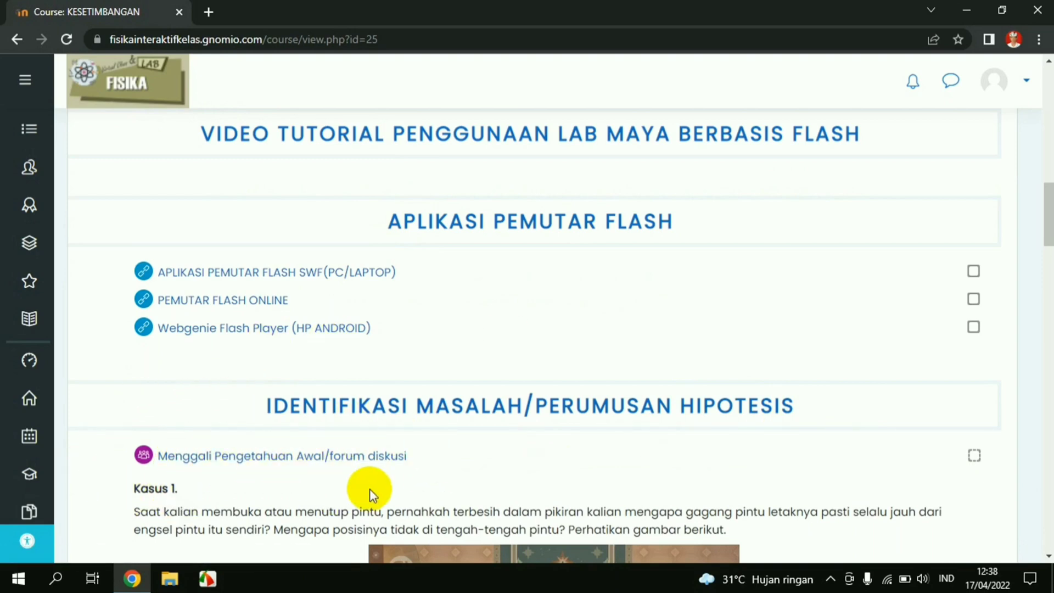
{"action": "scroll", "coordinate": [424, 381], "scroll_direction": "up", "scroll_amount": 3}
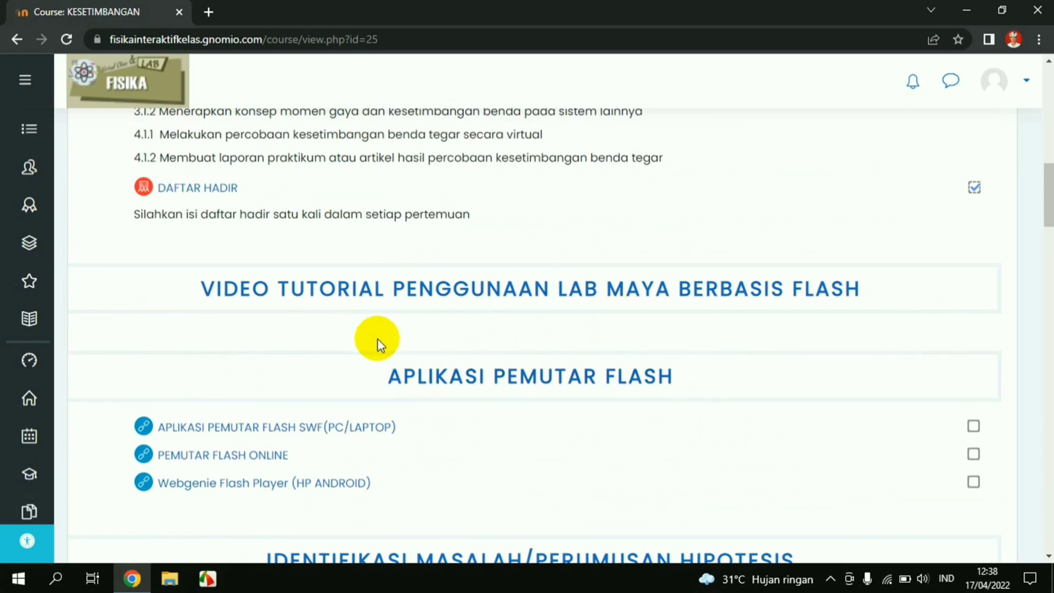
{"action": "scroll", "coordinate": [377, 338], "scroll_direction": "down", "scroll_amount": 1}
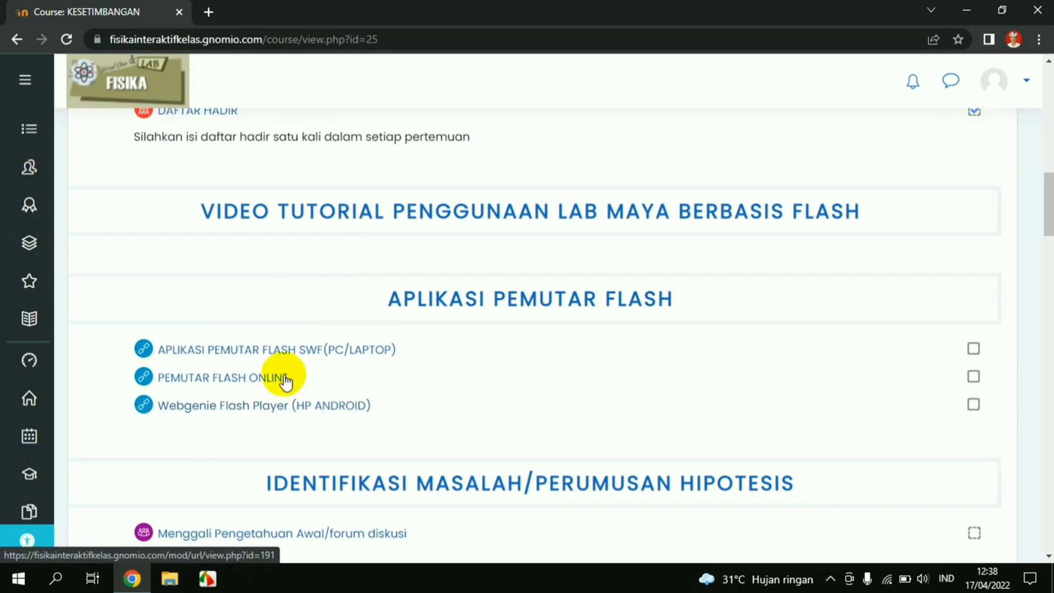
Download SAFlashPlayer.exe from Google Drive despite the virus-scan warning, then go back to the KESETIMBANGAN course
{"action": "left_click", "coordinate": [236, 363]}
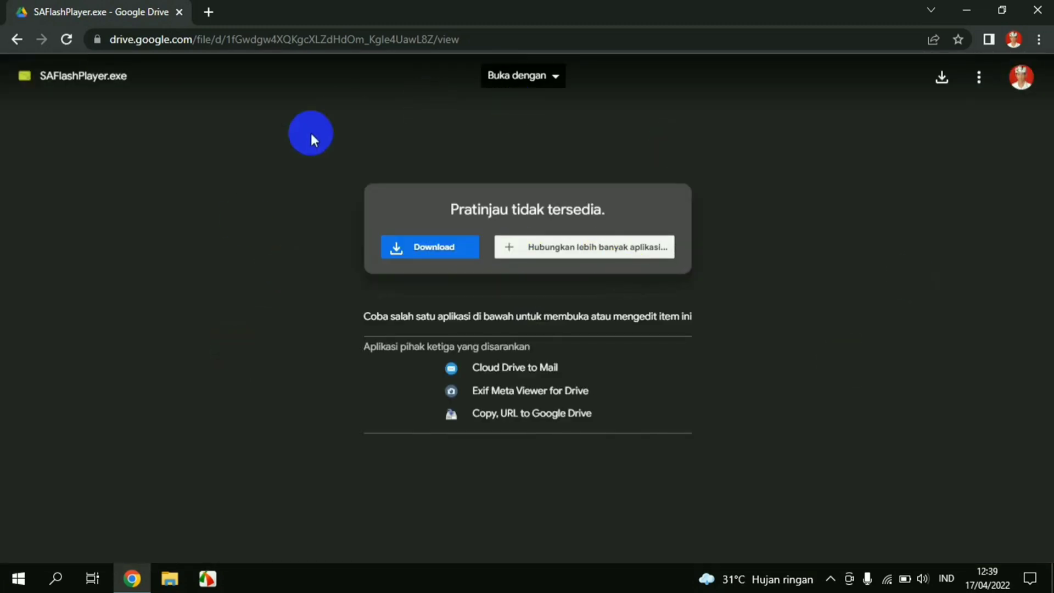
{"action": "left_click", "coordinate": [416, 247]}
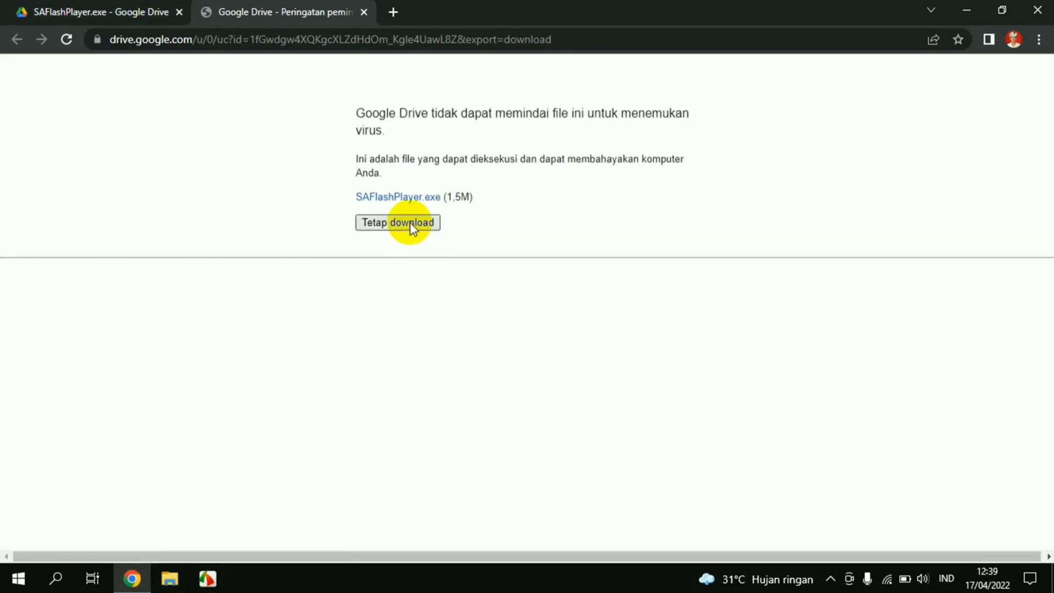
{"action": "left_click", "coordinate": [410, 223]}
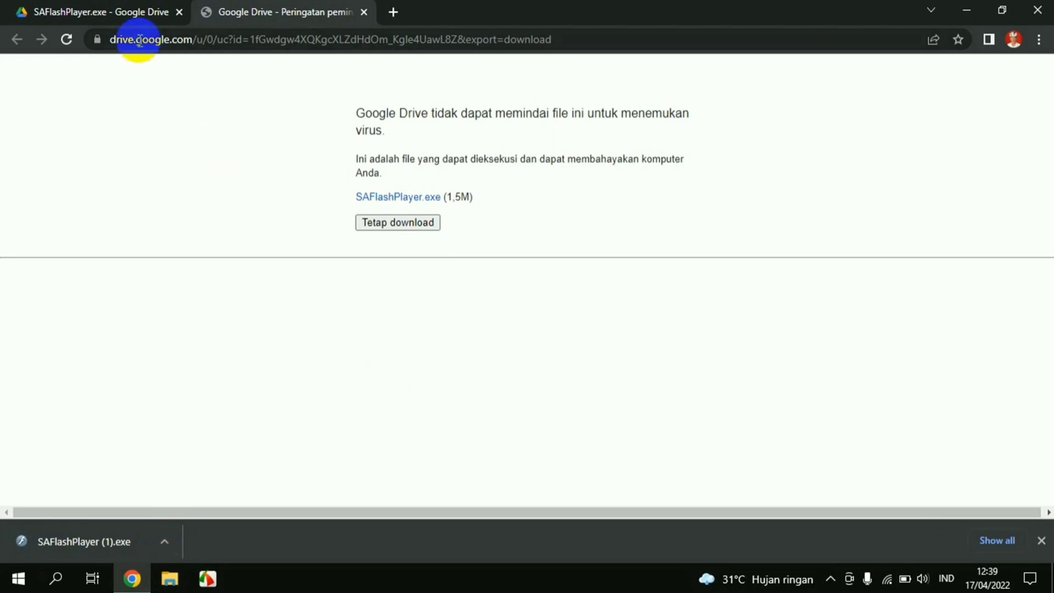
{"action": "left_click", "coordinate": [137, 10]}
{"action": "left_click", "coordinate": [22, 36]}
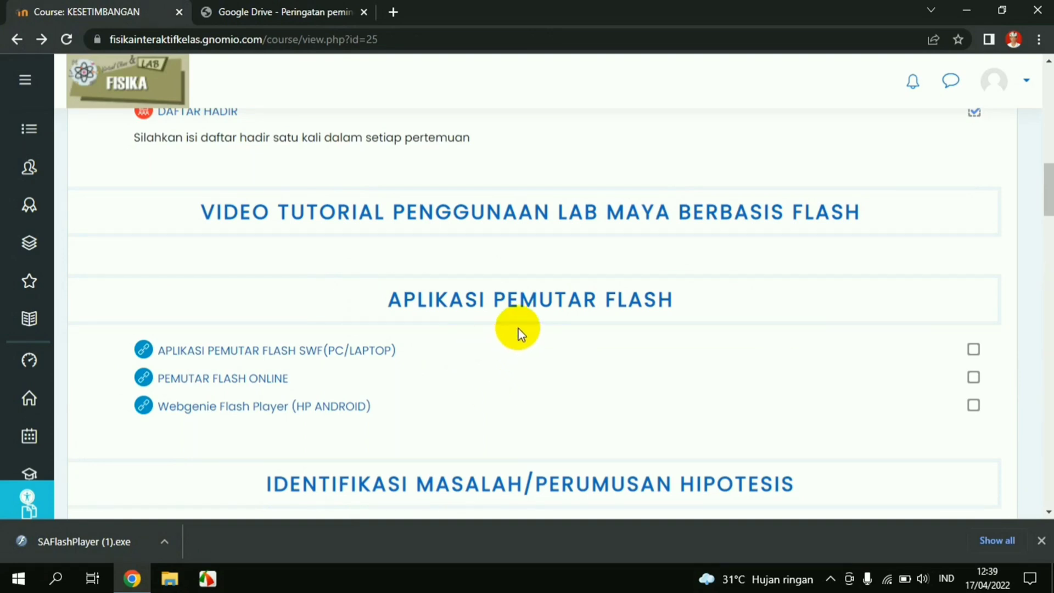
{"action": "scroll", "coordinate": [547, 351], "scroll_direction": "down", "scroll_amount": 4}
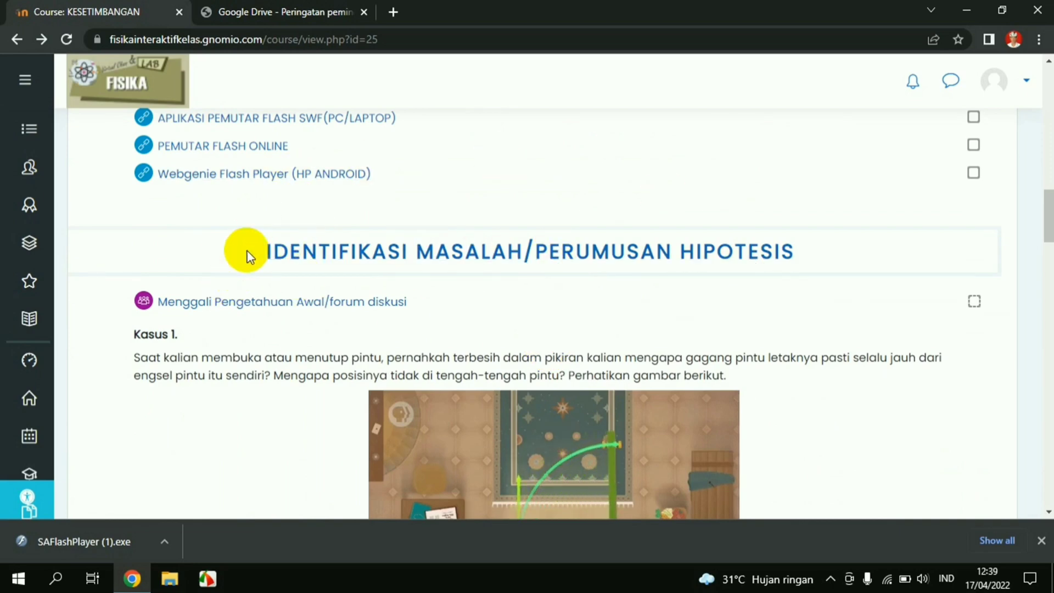
{"action": "scroll", "coordinate": [546, 312], "scroll_direction": "down", "scroll_amount": 1}
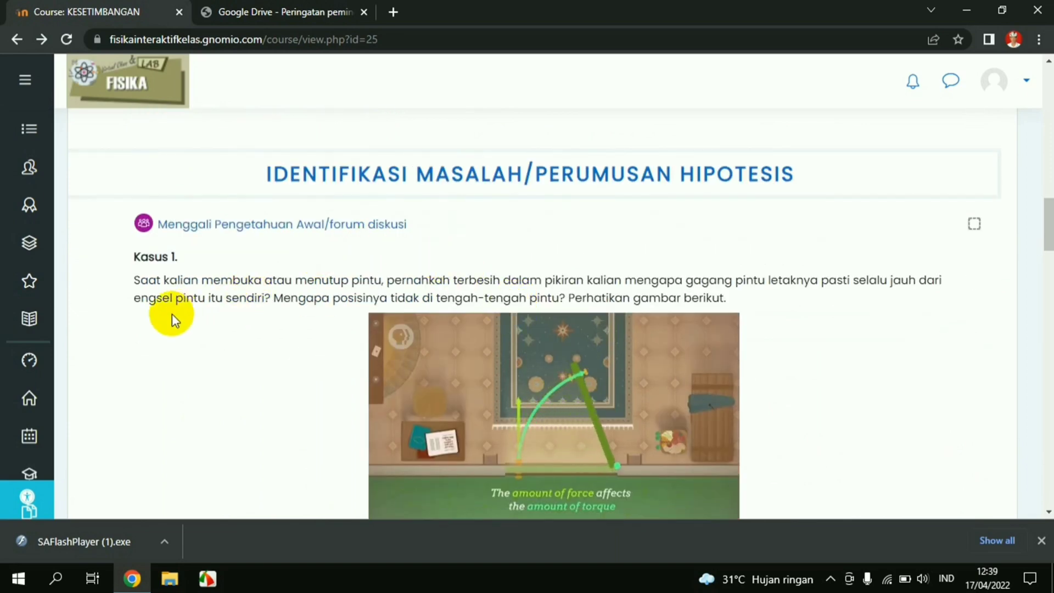
{"action": "scroll", "coordinate": [172, 313], "scroll_direction": "down", "scroll_amount": 1}
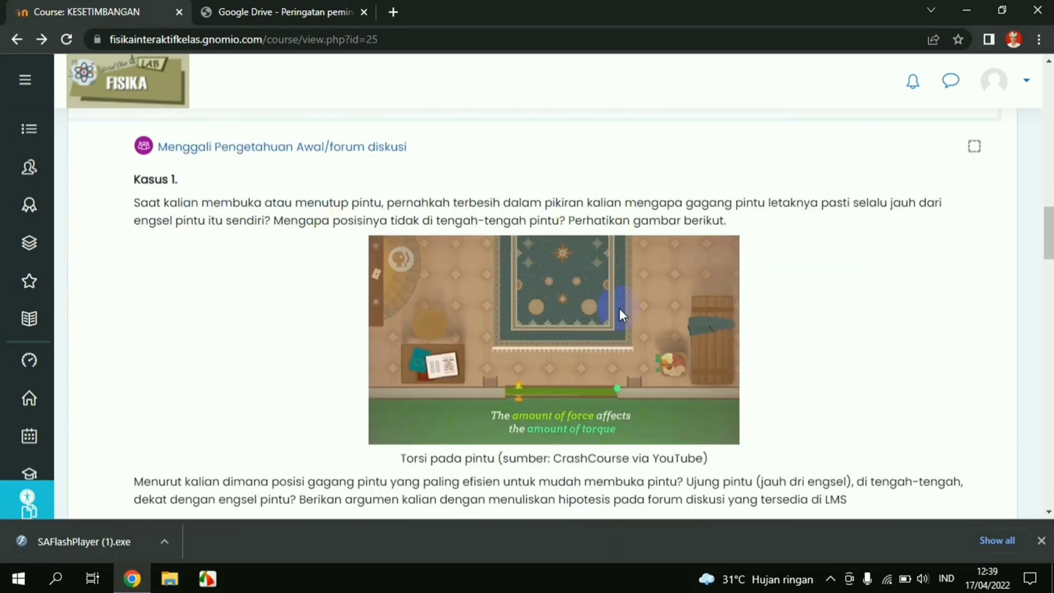
{"action": "scroll", "coordinate": [165, 252], "scroll_direction": "down", "scroll_amount": 5}
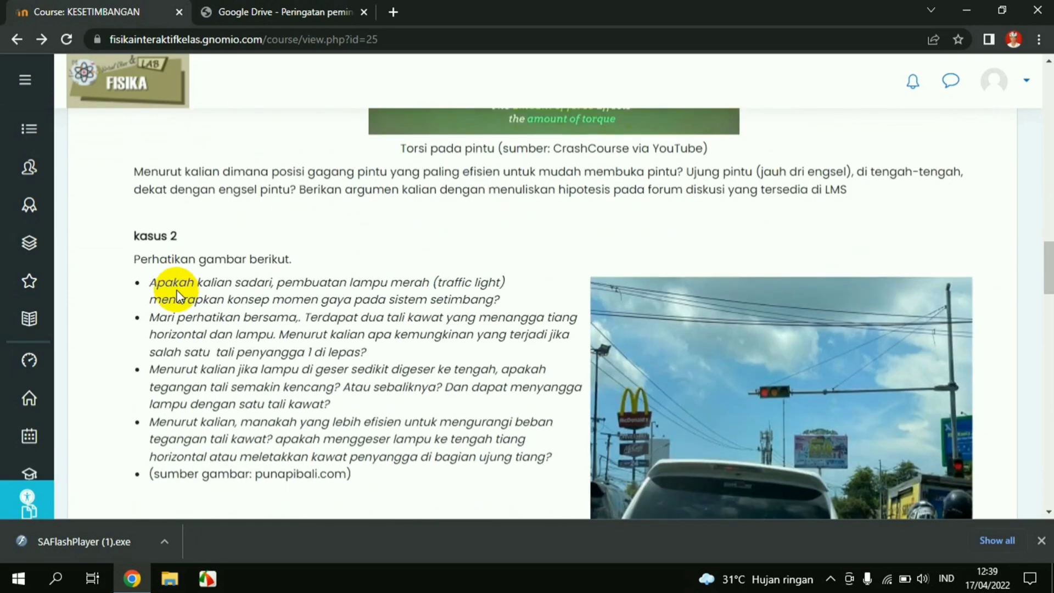
{"action": "scroll", "coordinate": [176, 288], "scroll_direction": "up", "scroll_amount": 4}
{"action": "scroll", "coordinate": [178, 290], "scroll_direction": "up", "scroll_amount": 3}
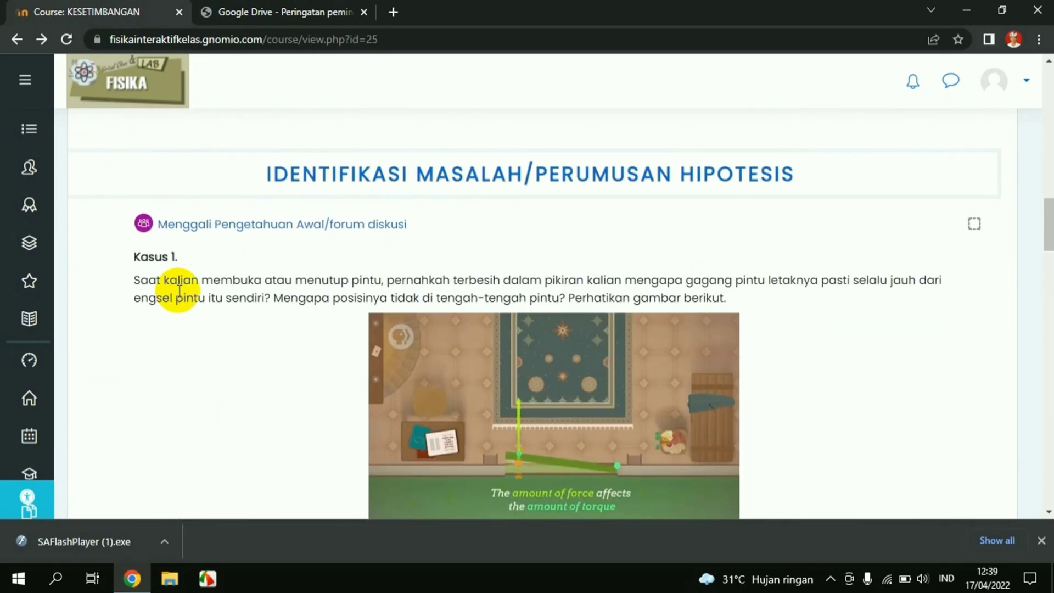
{"action": "scroll", "coordinate": [178, 289], "scroll_direction": "down", "scroll_amount": 3}
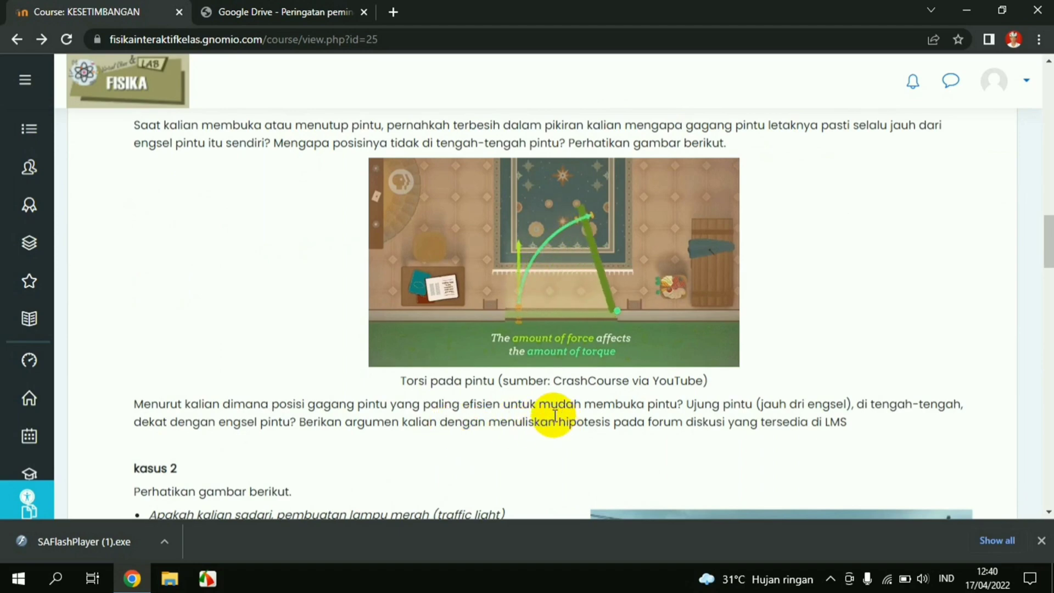
{"action": "scroll", "coordinate": [555, 416], "scroll_direction": "down", "scroll_amount": 4}
{"action": "scroll", "coordinate": [554, 416], "scroll_direction": "down", "scroll_amount": 3}
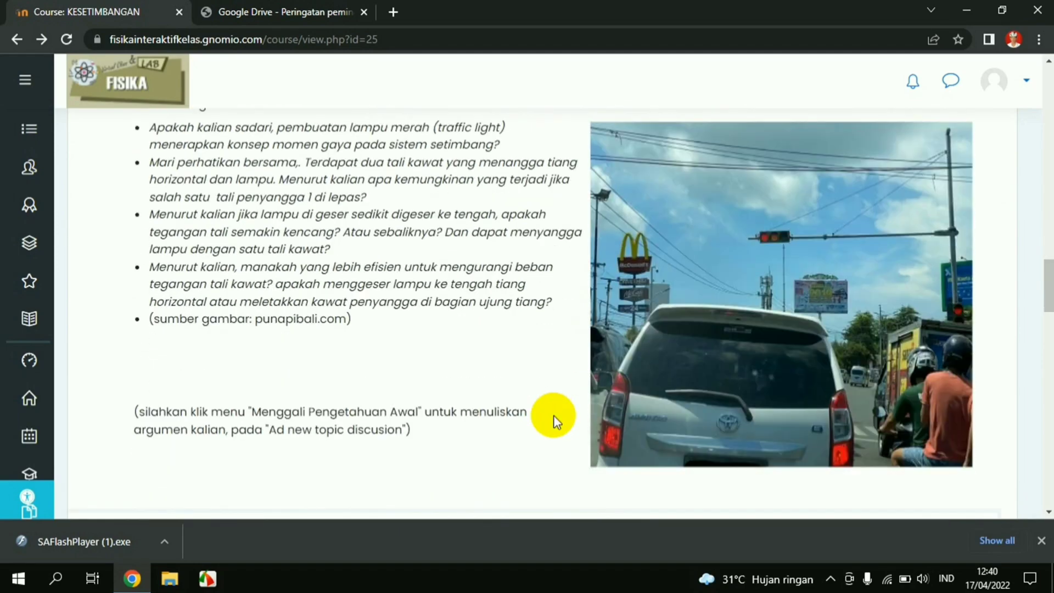
{"action": "scroll", "coordinate": [553, 415], "scroll_direction": "up", "scroll_amount": 10}
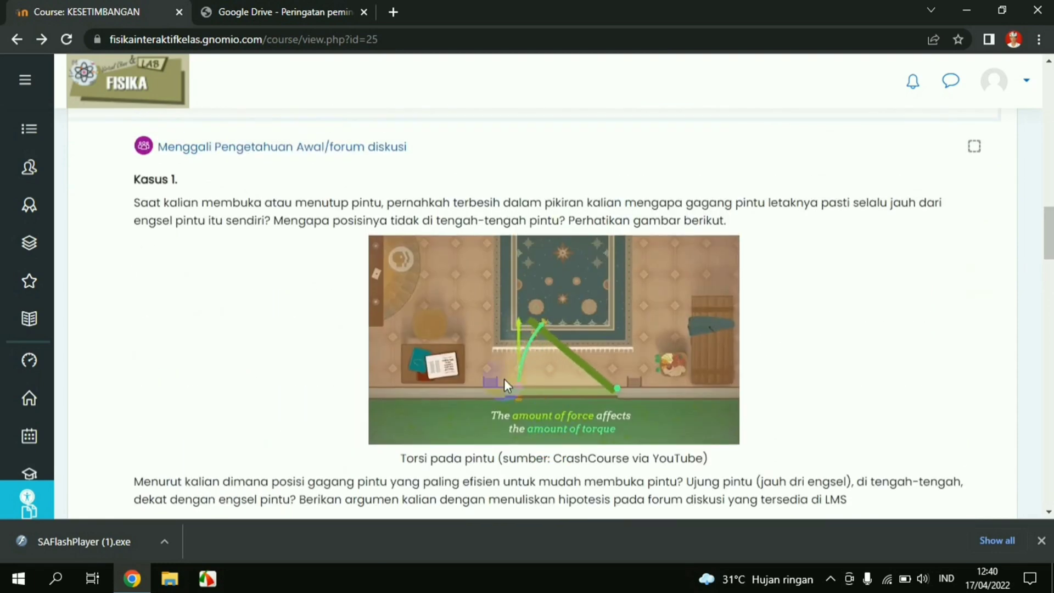
{"action": "scroll", "coordinate": [340, 272], "scroll_direction": "up", "scroll_amount": 1}
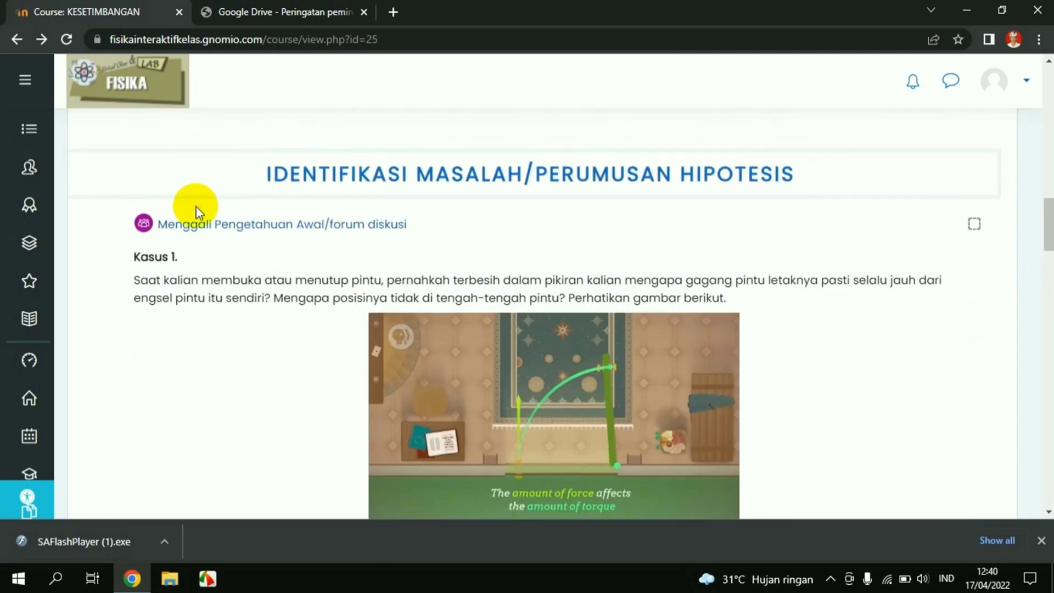
Open the Menggali Pengetahuan Awal discussion forum and scroll through it
{"action": "left_click", "coordinate": [202, 235]}
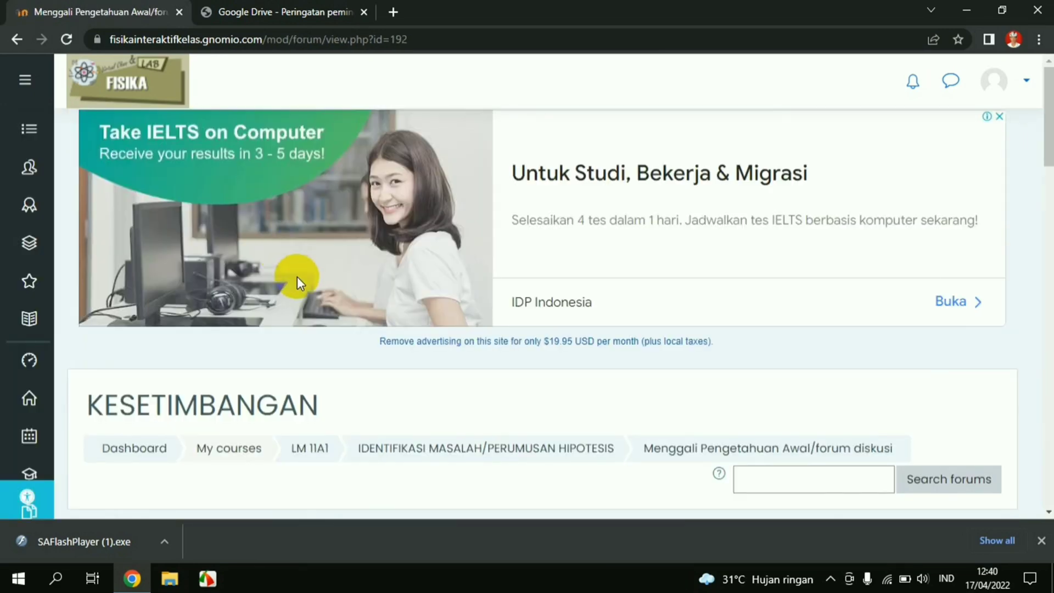
{"action": "scroll", "coordinate": [297, 275], "scroll_direction": "down", "scroll_amount": 7}
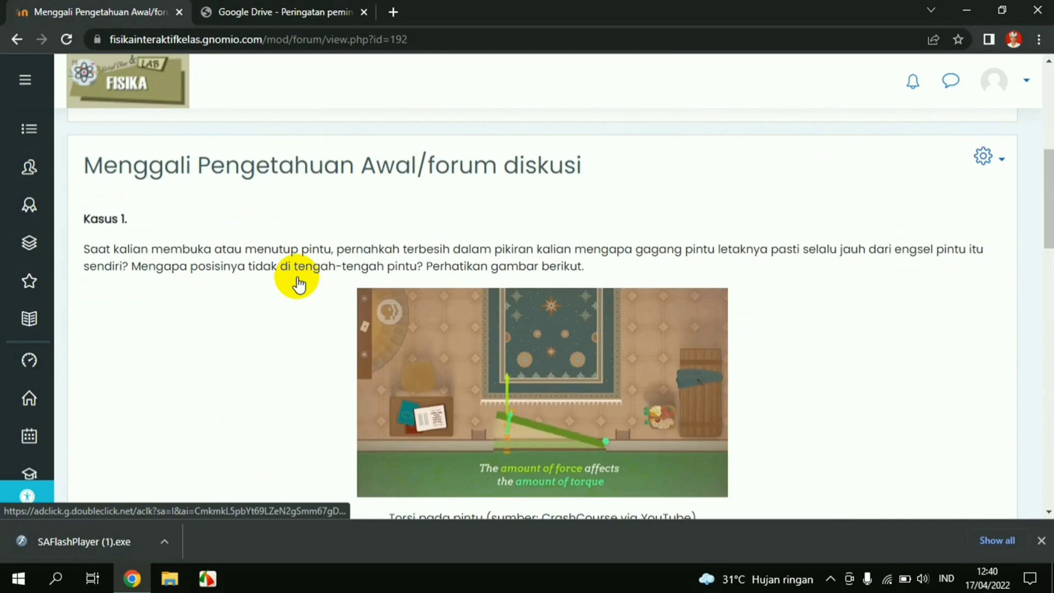
{"action": "scroll", "coordinate": [298, 284], "scroll_direction": "down", "scroll_amount": 7}
{"action": "scroll", "coordinate": [297, 284], "scroll_direction": "down", "scroll_amount": 7}
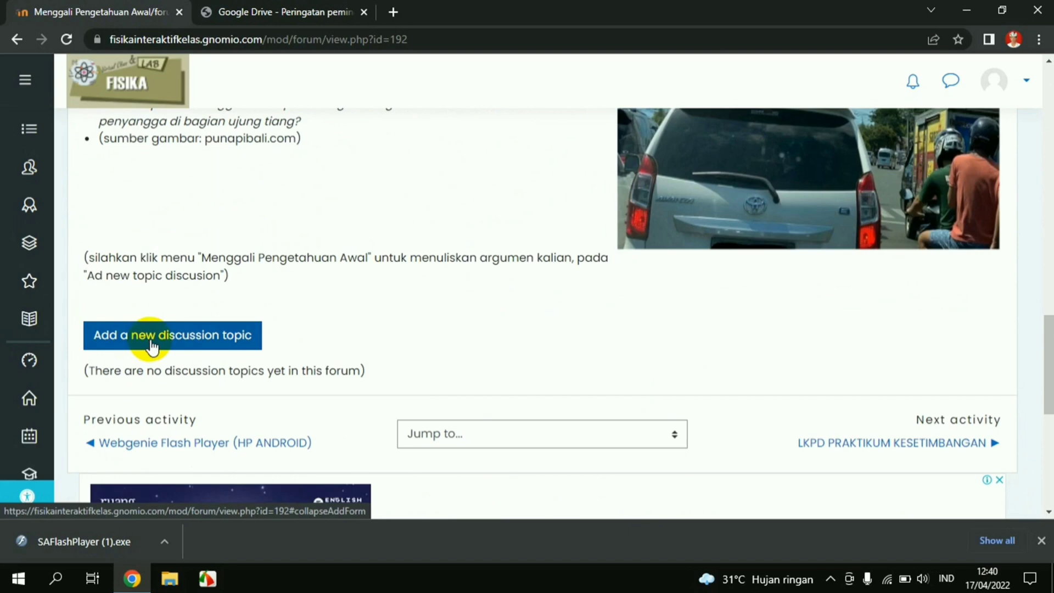
Start a new discussion topic with subject 'Kasus 1' and a placeholder message of dots
{"action": "left_click", "coordinate": [153, 346]}
{"action": "left_click", "coordinate": [359, 384]}
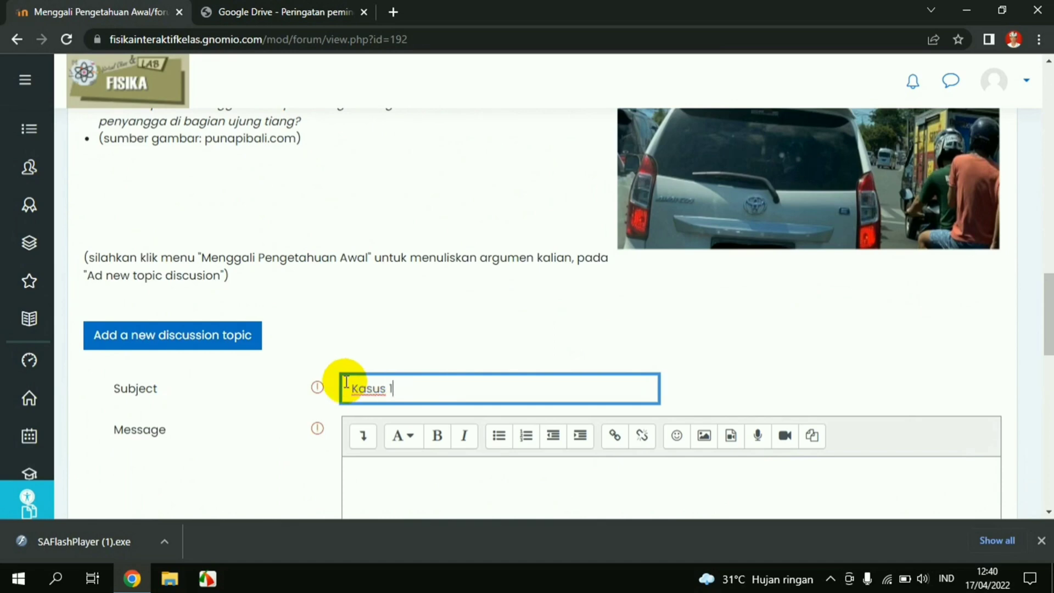
{"action": "left_click", "coordinate": [443, 489]}
{"action": "scroll", "coordinate": [443, 489], "scroll_direction": "down", "scroll_amount": 3}
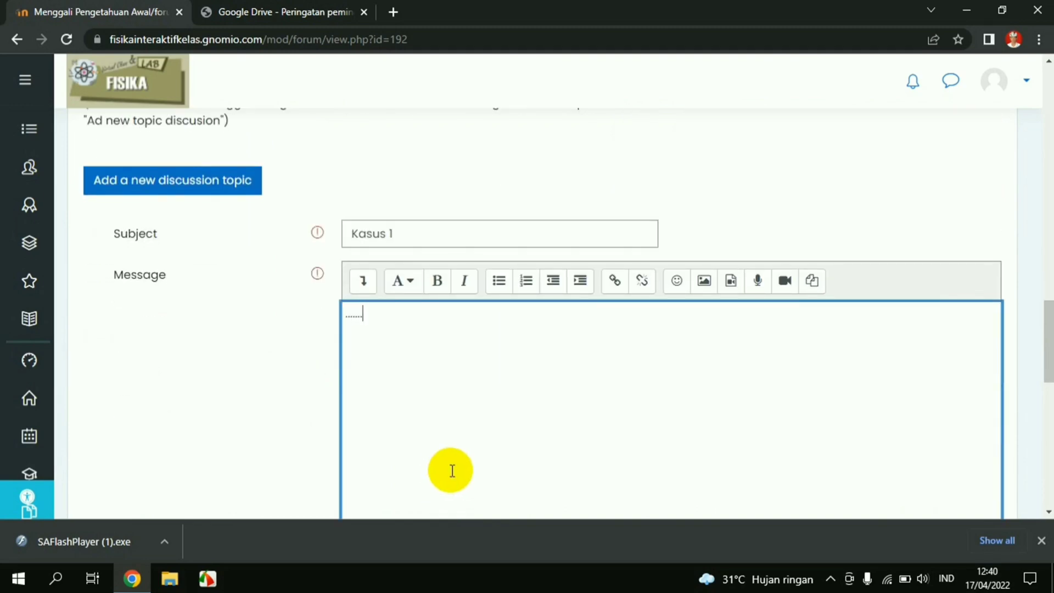
{"action": "scroll", "coordinate": [452, 470], "scroll_direction": "down", "scroll_amount": 2}
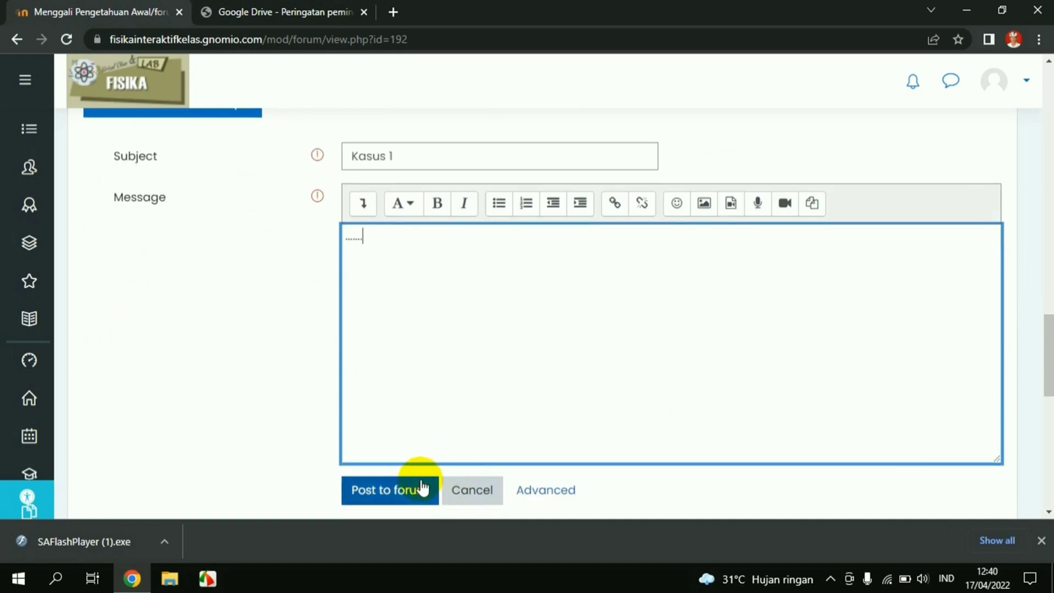
Post the Kasus 1 topic, check it is listed with 0 replies, then return to LM 11A1
{"action": "left_click", "coordinate": [382, 495]}
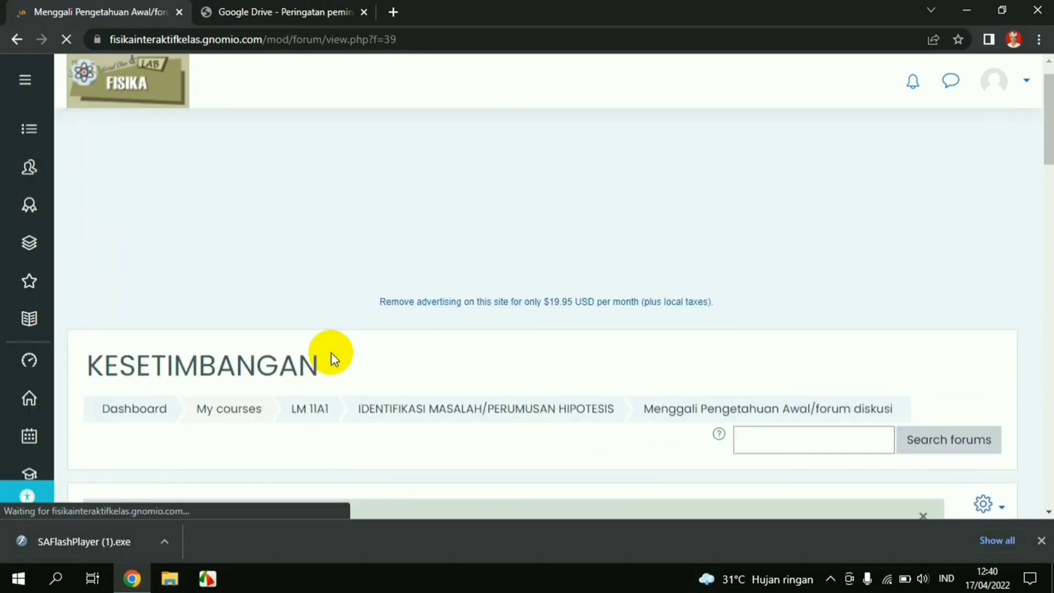
{"action": "scroll", "coordinate": [331, 352], "scroll_direction": "down", "scroll_amount": 15}
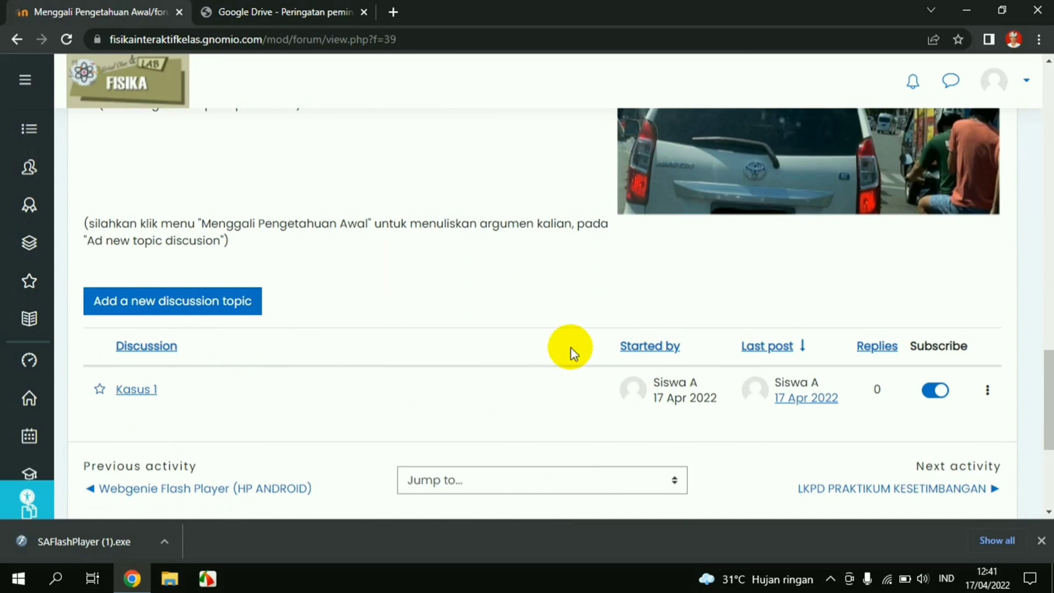
{"action": "scroll", "coordinate": [566, 353], "scroll_direction": "up", "scroll_amount": 15}
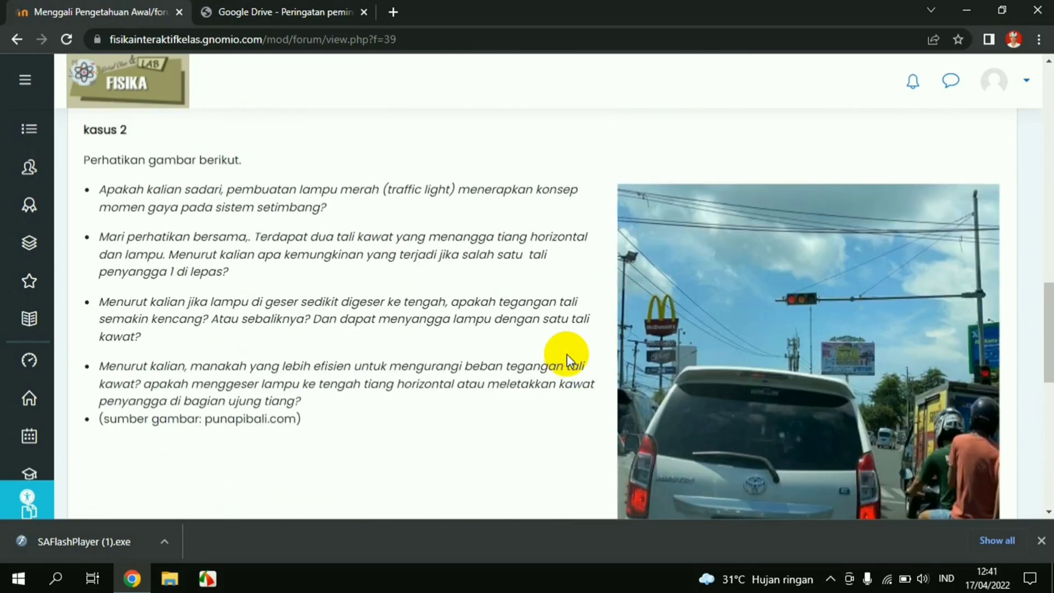
{"action": "scroll", "coordinate": [567, 353], "scroll_direction": "up", "scroll_amount": 5}
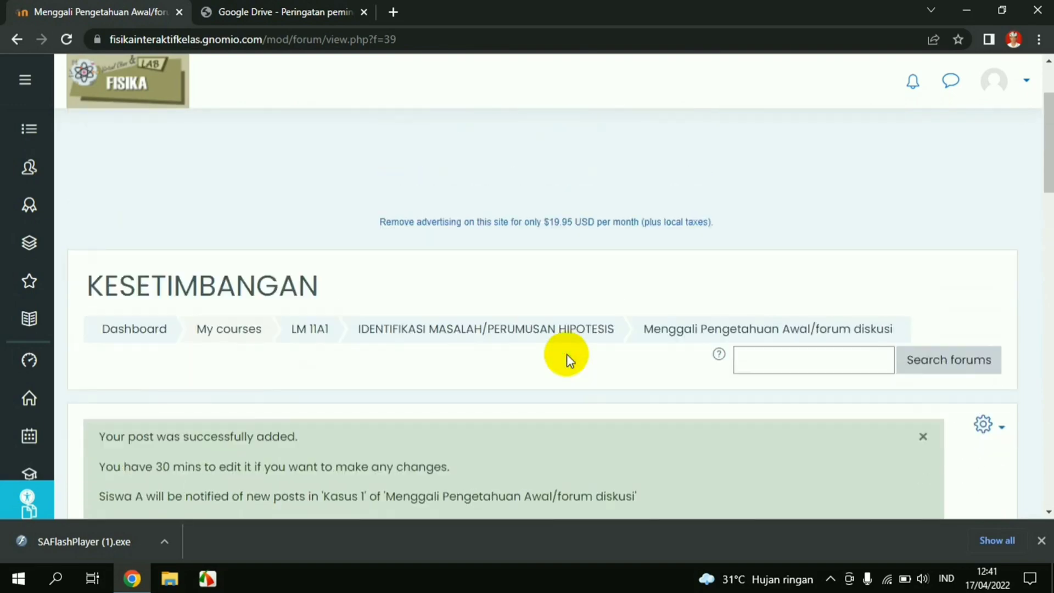
{"action": "scroll", "coordinate": [566, 354], "scroll_direction": "down", "scroll_amount": 15}
{"action": "scroll", "coordinate": [566, 353], "scroll_direction": "down", "scroll_amount": 6}
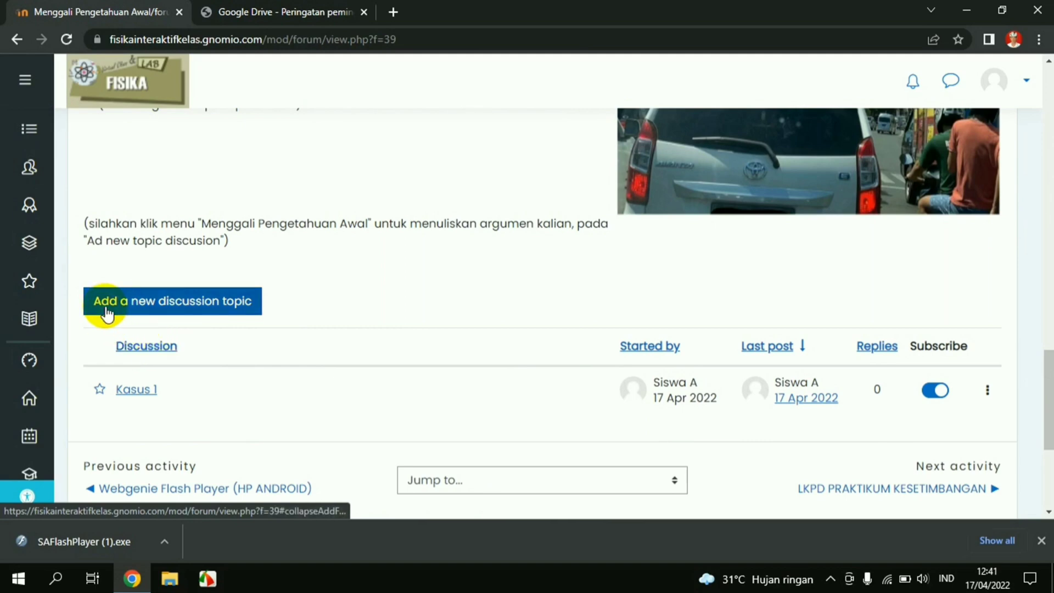
{"action": "scroll", "coordinate": [196, 353], "scroll_direction": "up", "scroll_amount": 5}
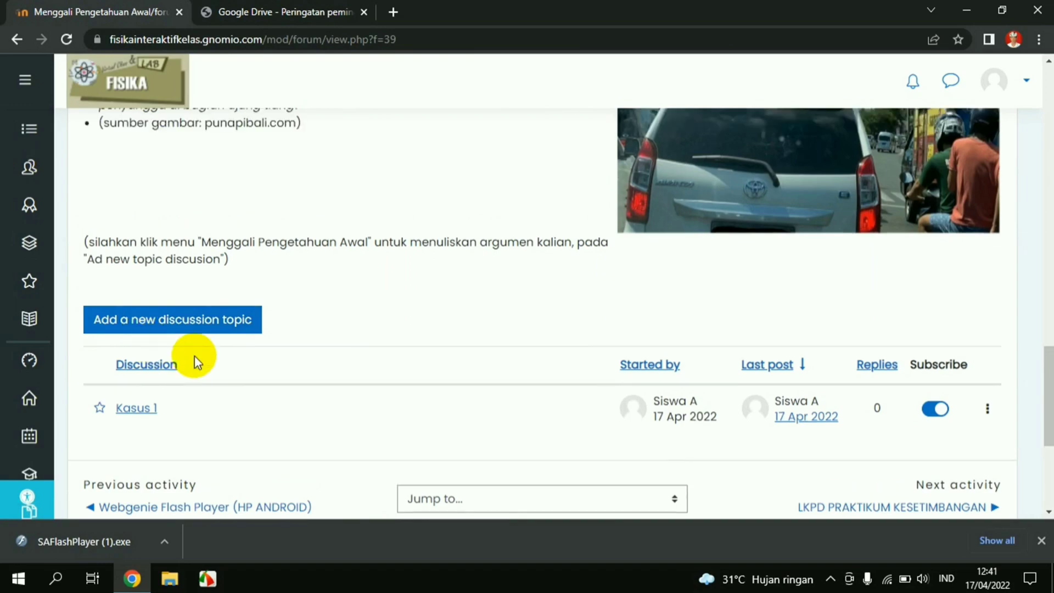
{"action": "scroll", "coordinate": [336, 385], "scroll_direction": "up", "scroll_amount": 10}
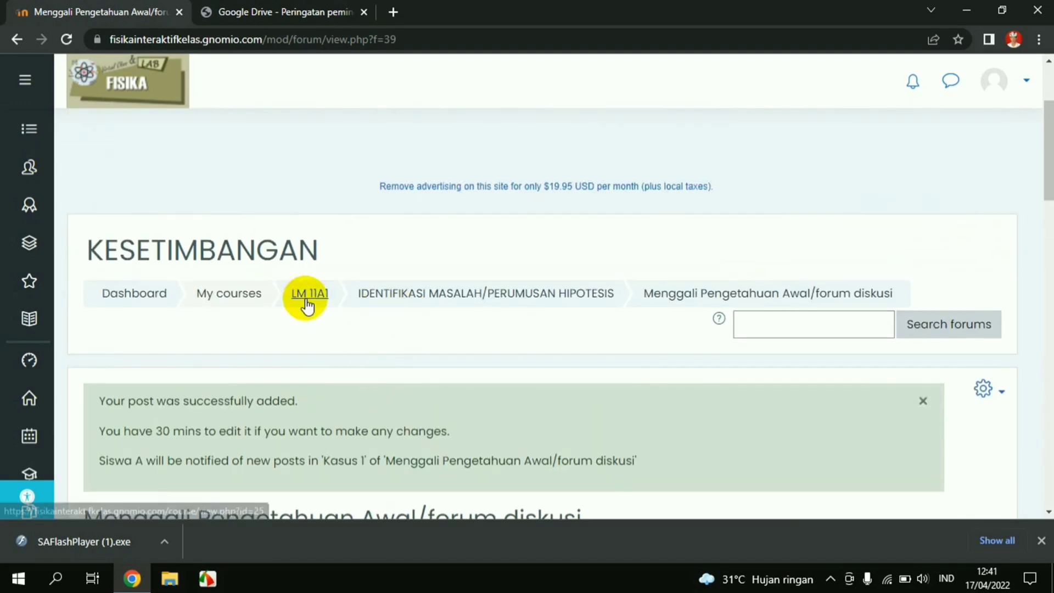
{"action": "left_click", "coordinate": [307, 299]}
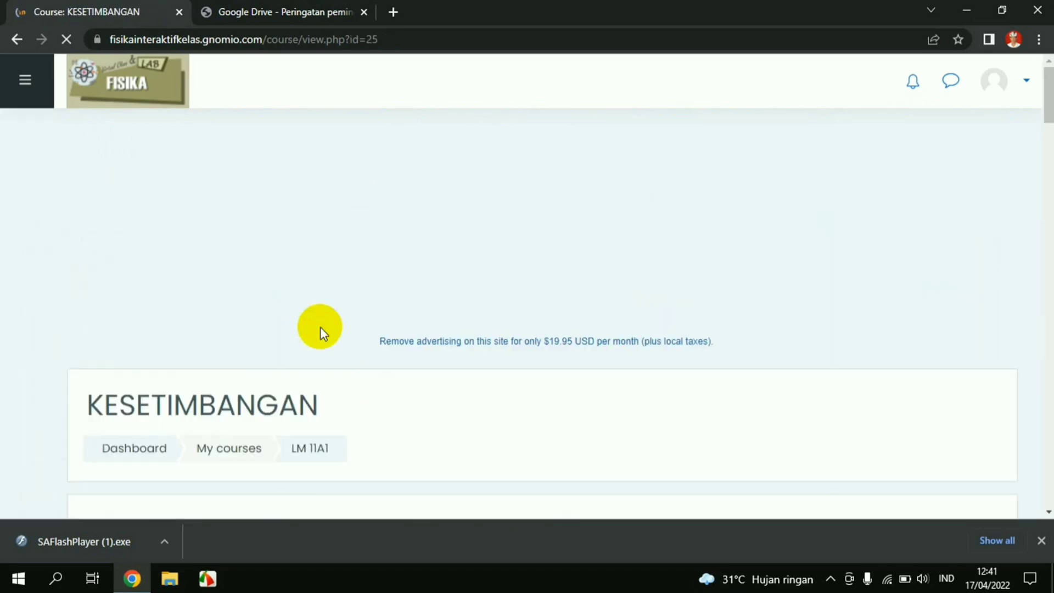
Scroll down the KESETIMBANGAN course page to the LEMBAR KERJA PRAKTIKUM section's LKPD flip-PDF and PDF links
{"action": "scroll", "coordinate": [382, 390], "scroll_direction": "down", "scroll_amount": 10}
{"action": "scroll", "coordinate": [382, 390], "scroll_direction": "down", "scroll_amount": 7}
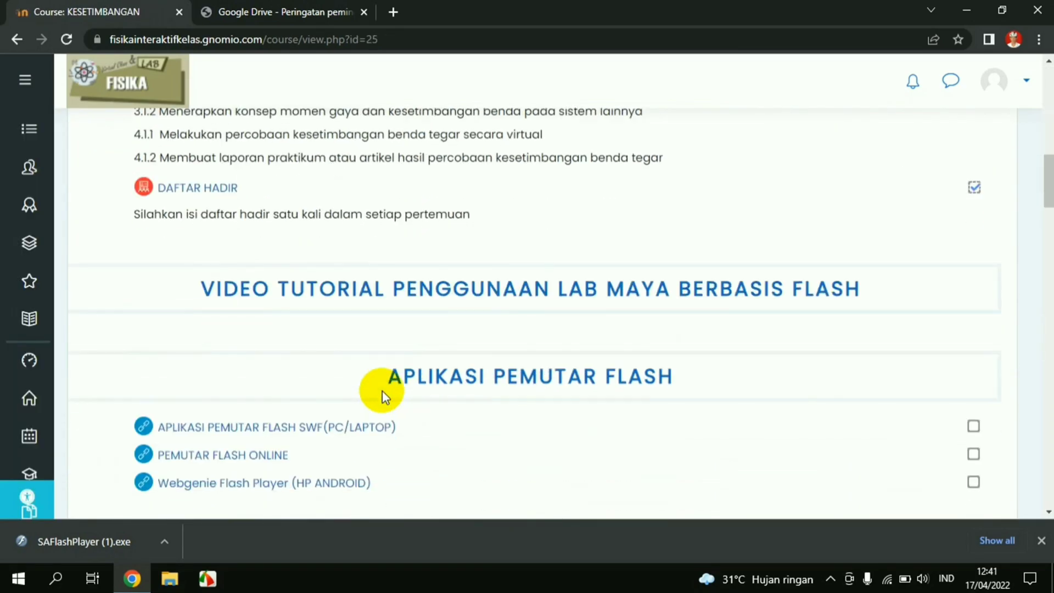
{"action": "scroll", "coordinate": [382, 390], "scroll_direction": "down", "scroll_amount": 15}
{"action": "scroll", "coordinate": [382, 390], "scroll_direction": "down", "scroll_amount": 8}
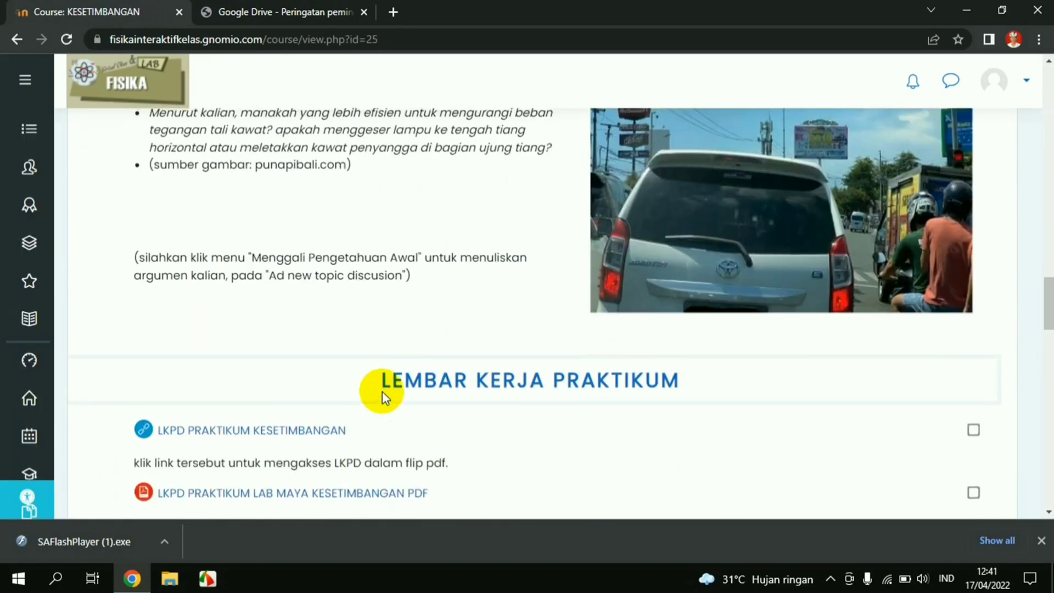
{"action": "scroll", "coordinate": [382, 390], "scroll_direction": "up", "scroll_amount": 13}
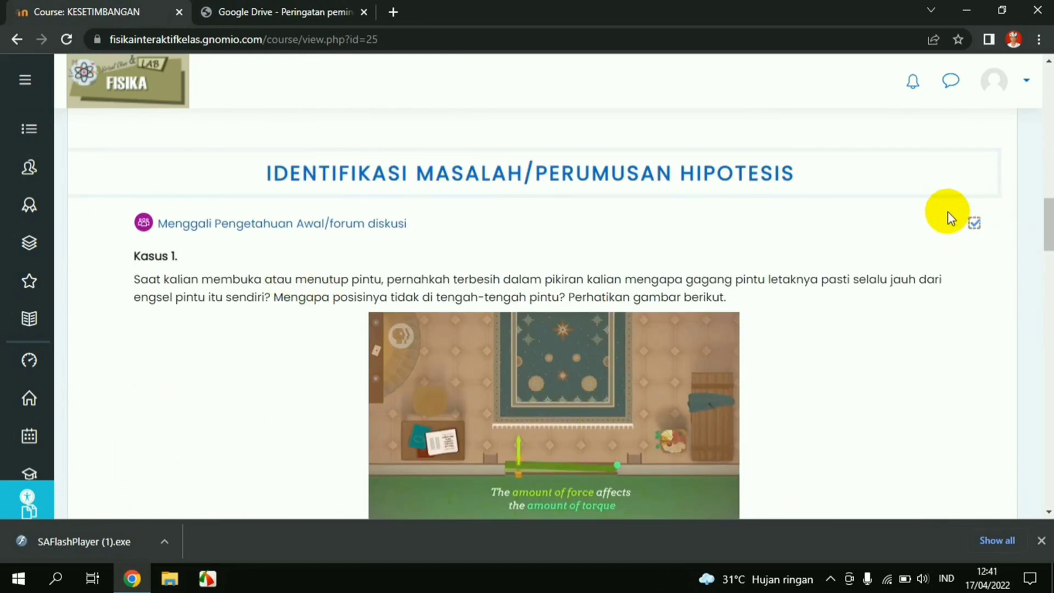
{"action": "scroll", "coordinate": [937, 241], "scroll_direction": "down", "scroll_amount": 3}
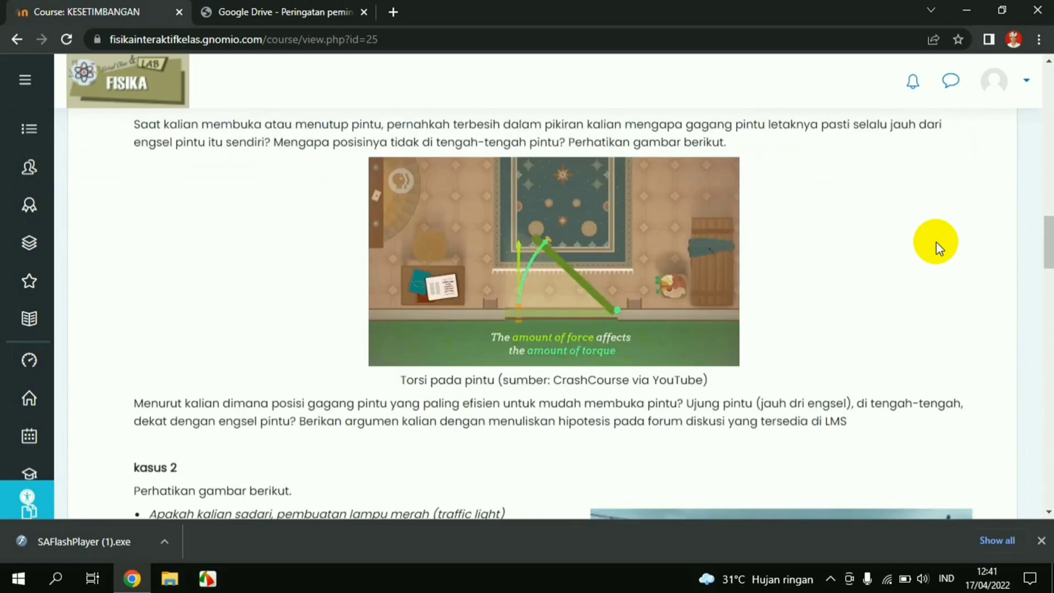
{"action": "scroll", "coordinate": [936, 242], "scroll_direction": "down", "scroll_amount": 6}
{"action": "scroll", "coordinate": [936, 242], "scroll_direction": "down", "scroll_amount": 4}
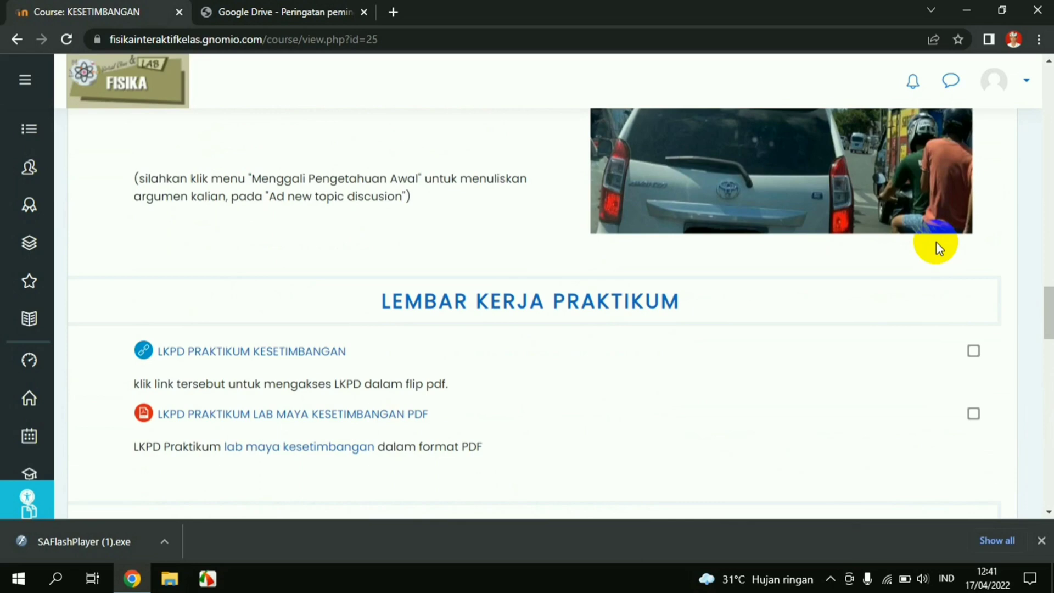
{"action": "scroll", "coordinate": [366, 301], "scroll_direction": "down", "scroll_amount": 1}
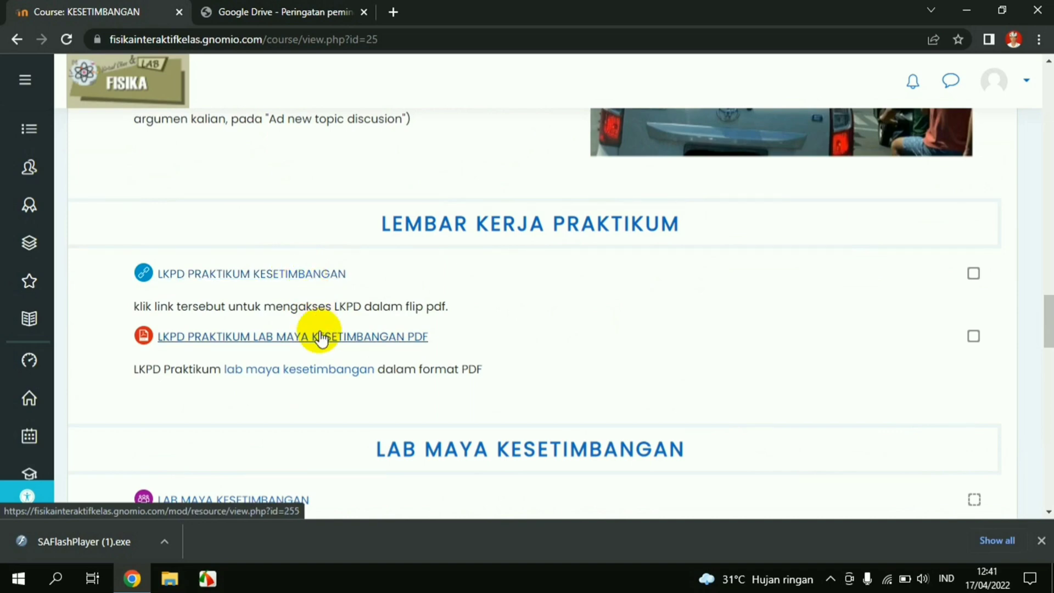
{"action": "scroll", "coordinate": [321, 335], "scroll_direction": "down", "scroll_amount": 1}
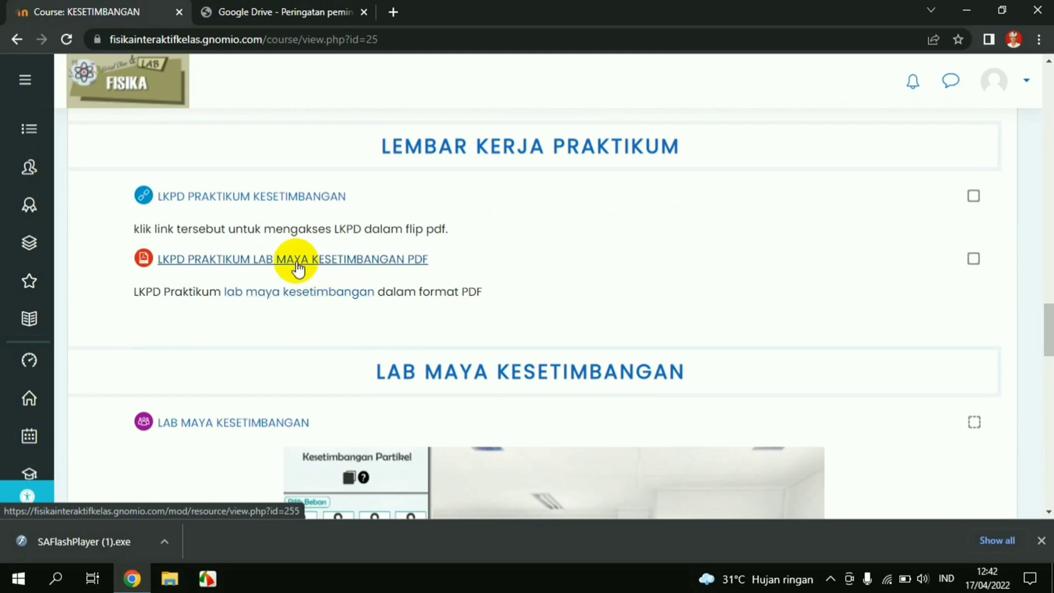
{"action": "scroll", "coordinate": [296, 269], "scroll_direction": "down", "scroll_amount": 6}
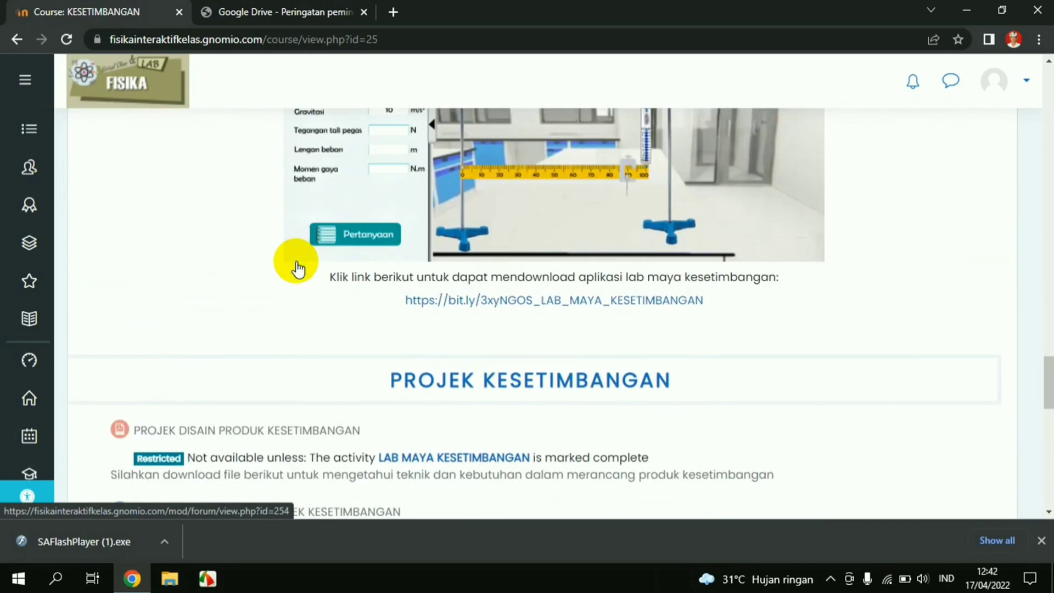
{"action": "scroll", "coordinate": [297, 267], "scroll_direction": "up", "scroll_amount": 6}
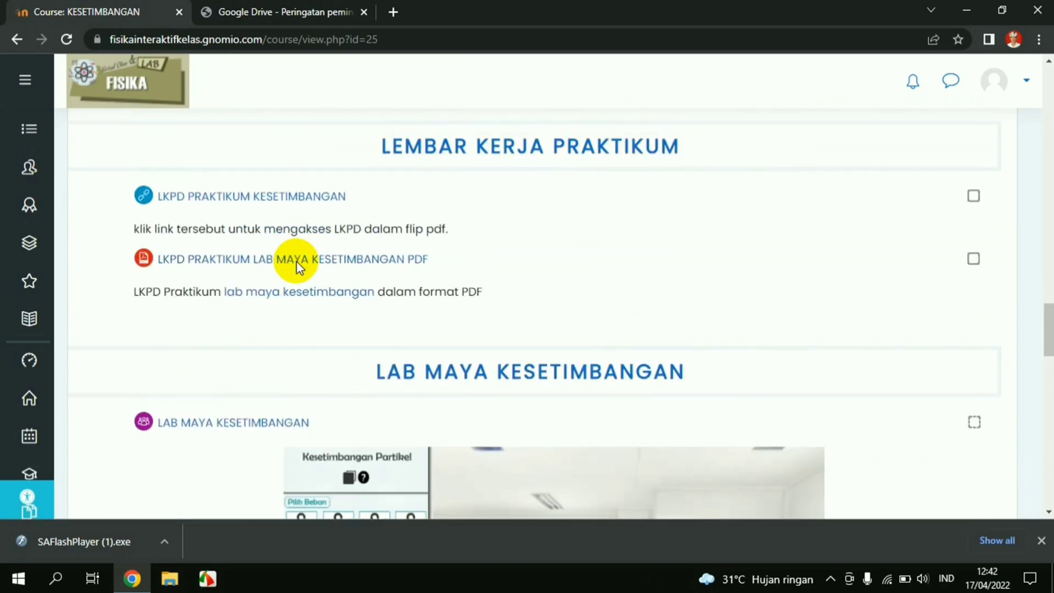
{"action": "scroll", "coordinate": [389, 278], "scroll_direction": "up", "scroll_amount": 2}
{"action": "scroll", "coordinate": [391, 280], "scroll_direction": "down", "scroll_amount": 1}
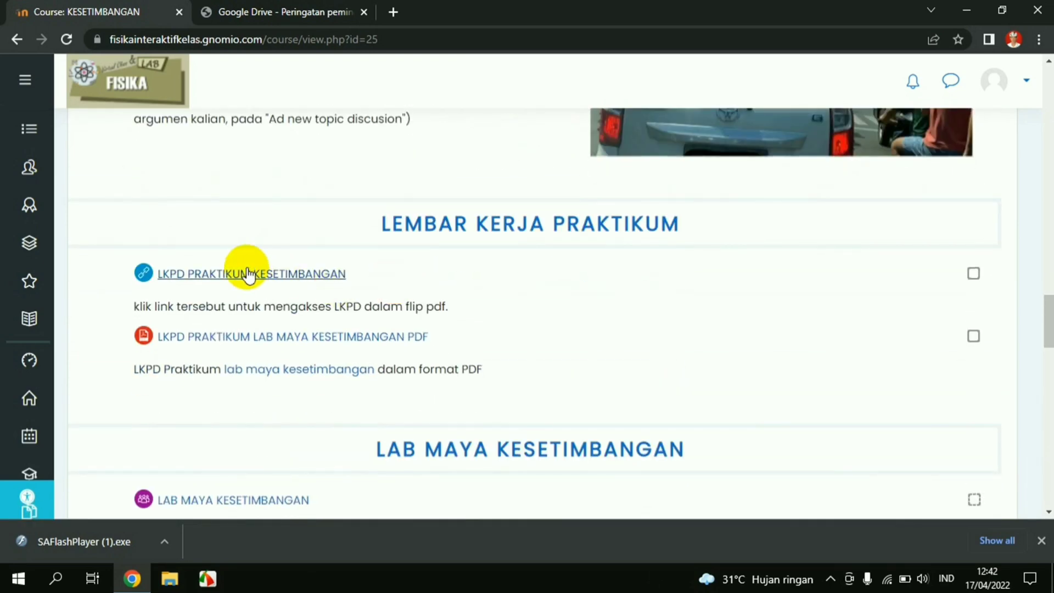
Open the LKPD PRAKTIKUM KESETIMBANGAN resource and follow its online.fliphtml5.com flipbook link
{"action": "left_click", "coordinate": [282, 274]}
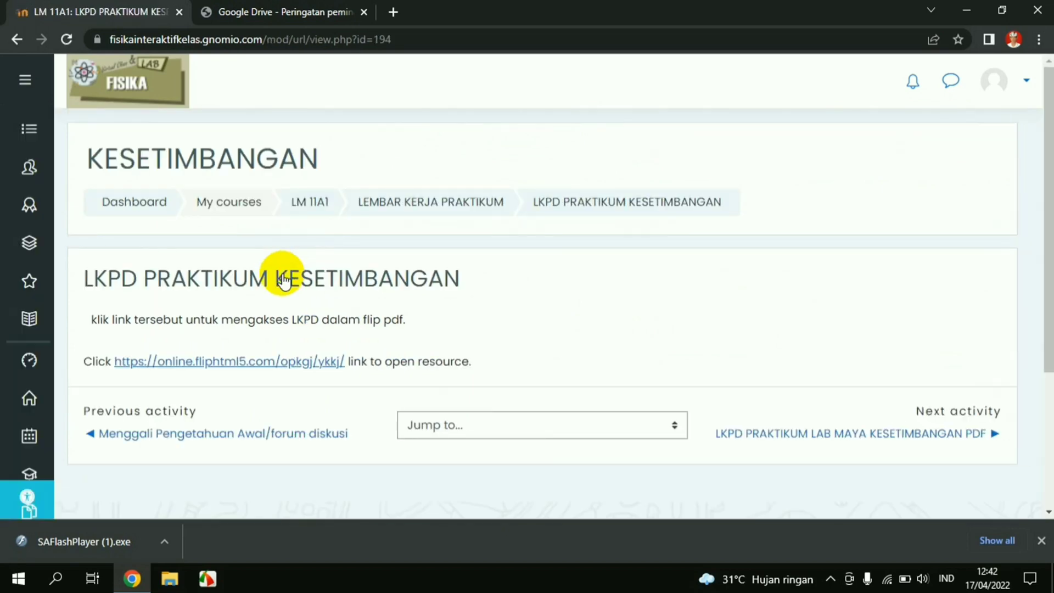
{"action": "left_click", "coordinate": [229, 364]}
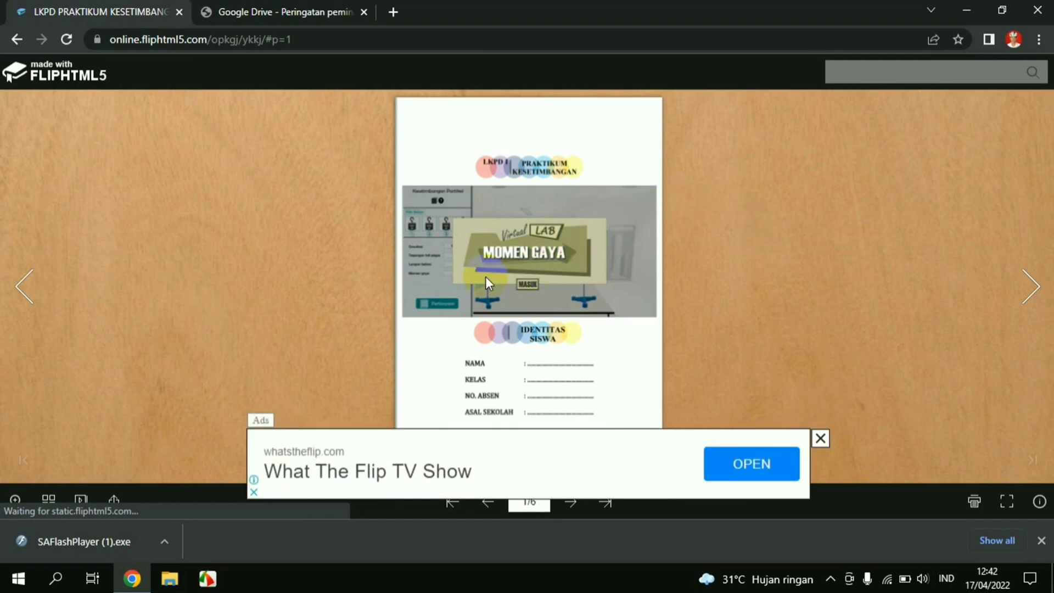
Dismiss the ad, turn to the next spread, and zoom in to examine the torque figures
{"action": "left_click", "coordinate": [820, 438]}
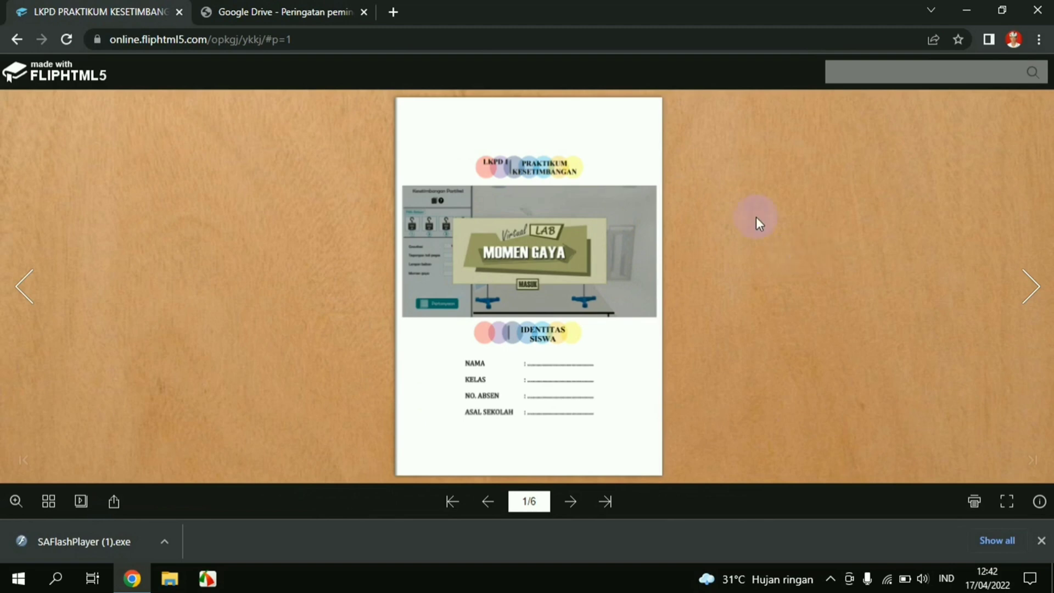
{"action": "left_click", "coordinate": [1032, 288]}
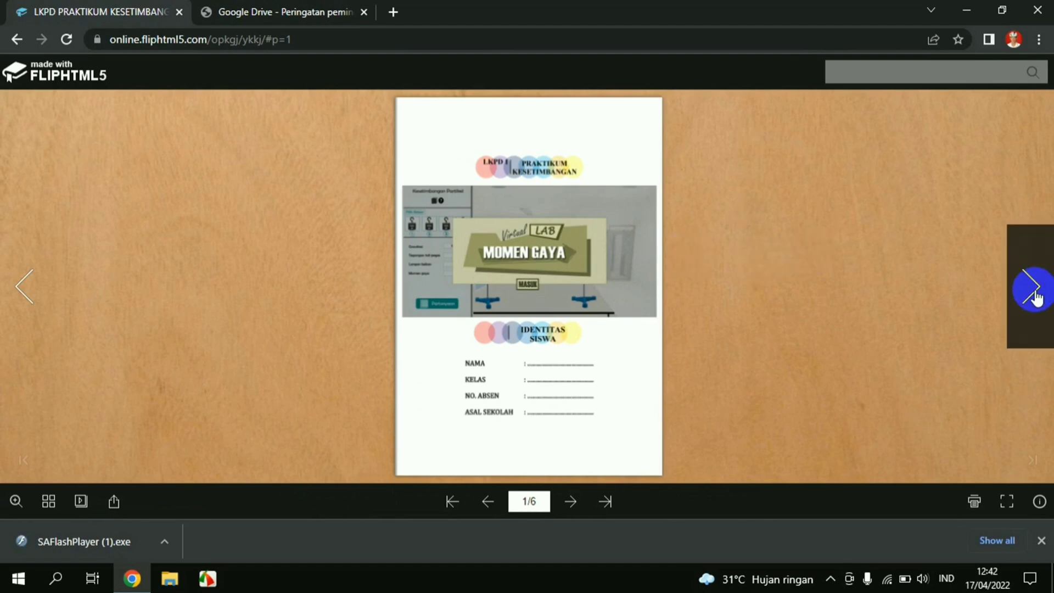
{"action": "left_click", "coordinate": [1034, 291]}
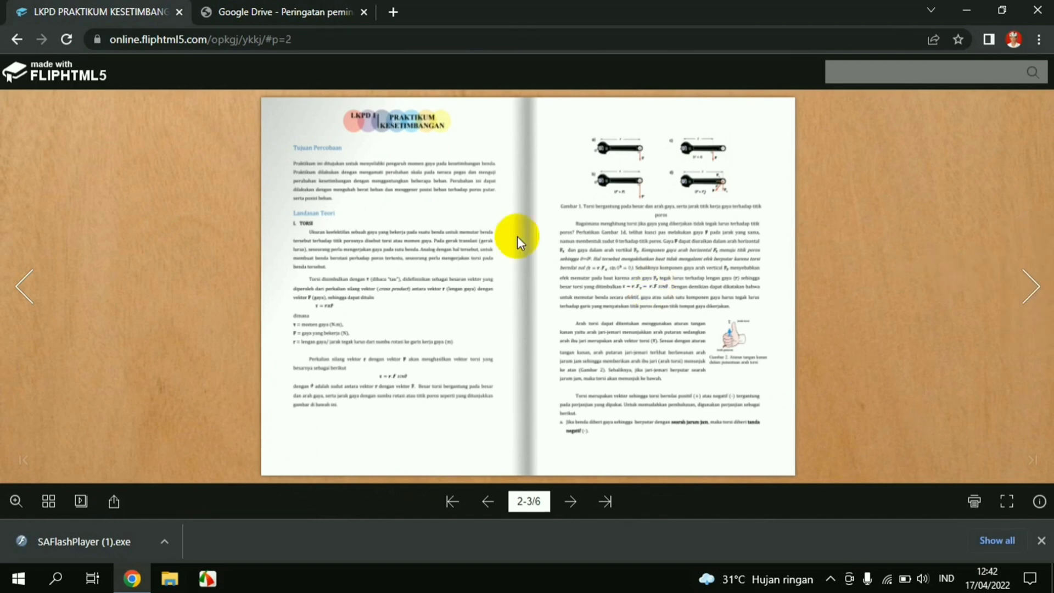
{"action": "left_click", "coordinate": [1035, 249]}
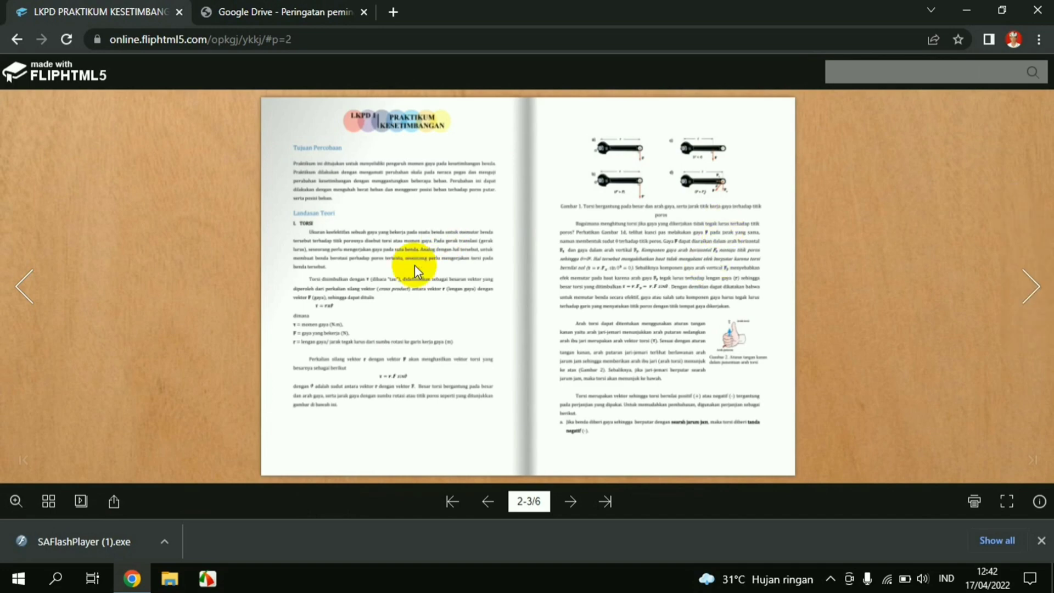
{"action": "double_click", "coordinate": [414, 264]}
{"action": "left_click", "coordinate": [15, 506]}
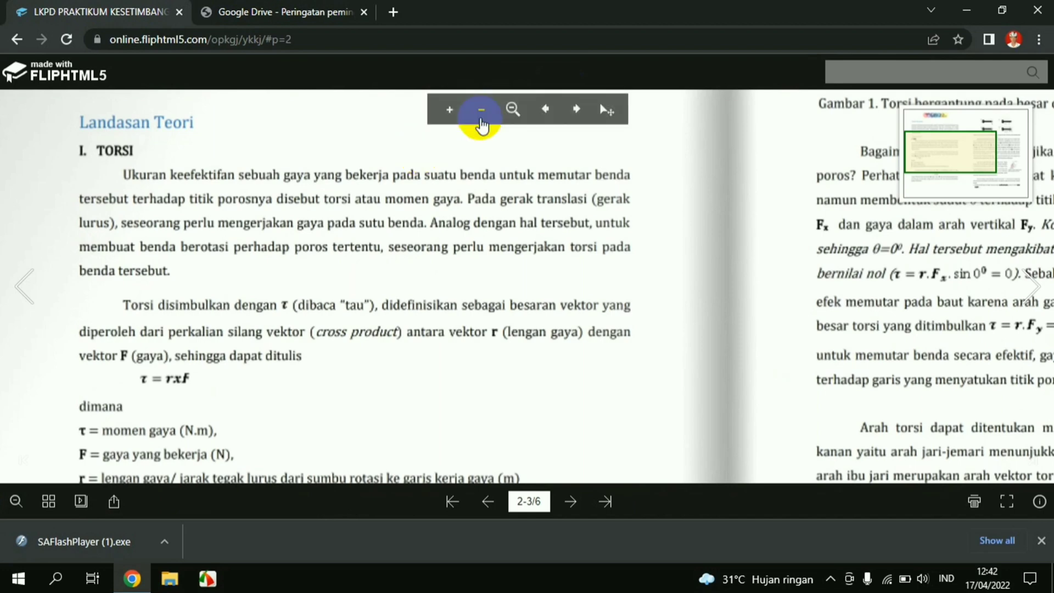
{"action": "left_click_drag", "start_coordinate": [734, 261], "coordinate": [506, 296]}
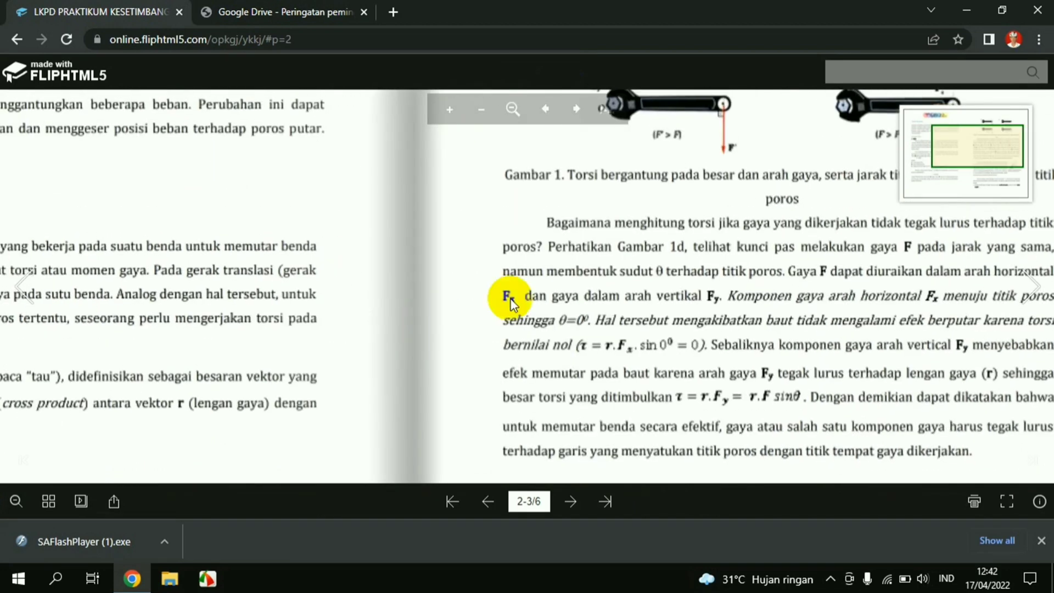
{"action": "scroll", "coordinate": [708, 320], "scroll_direction": "up", "scroll_amount": 3}
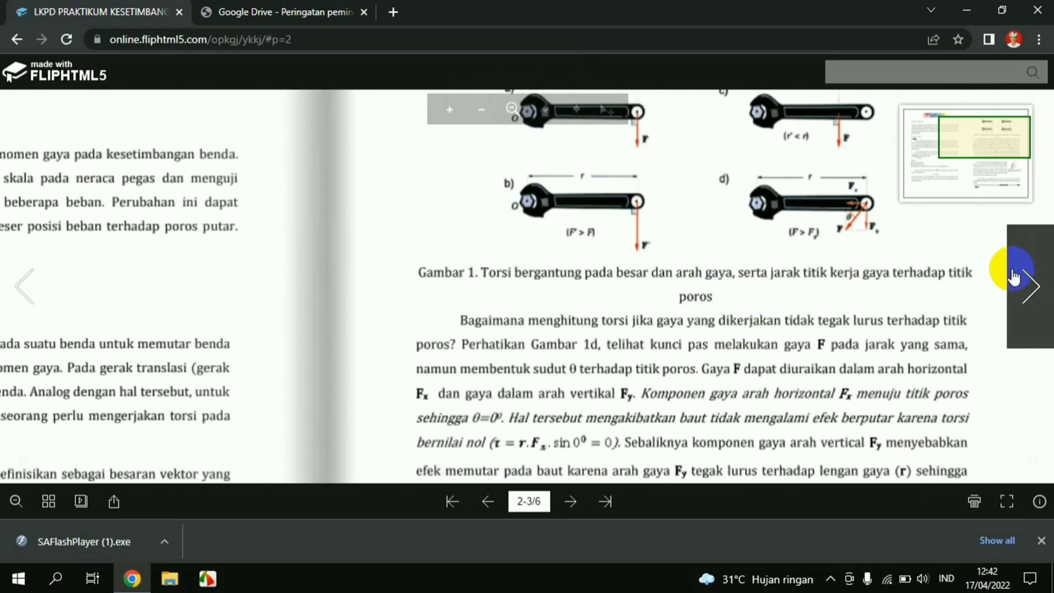
{"action": "double_click", "coordinate": [404, 215]}
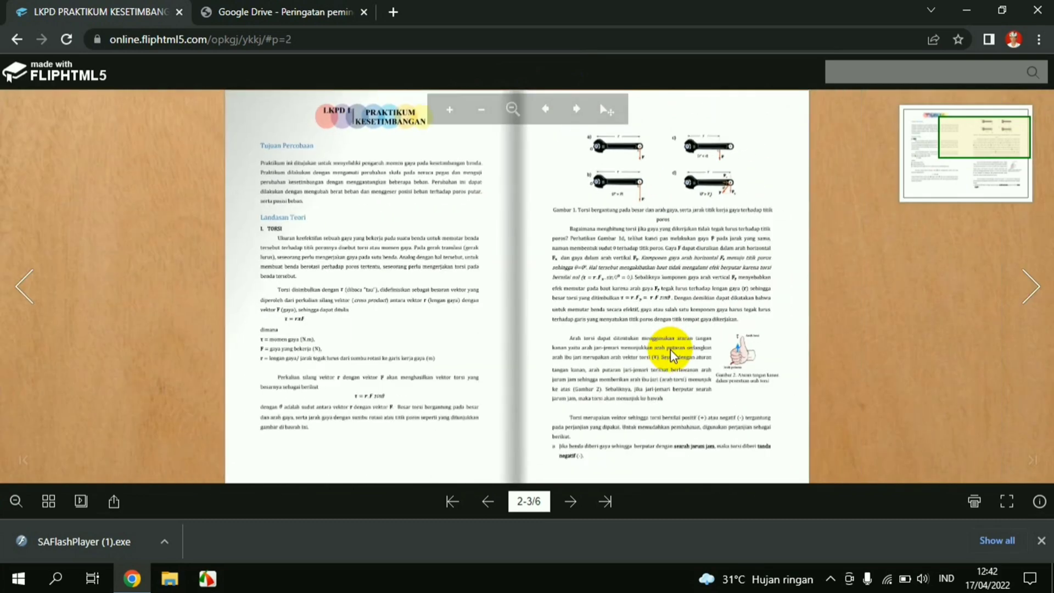
Turn to pages 4-5, zoom on the simulation picture, reach page 6 of 6, then go back
{"action": "left_click", "coordinate": [1032, 287]}
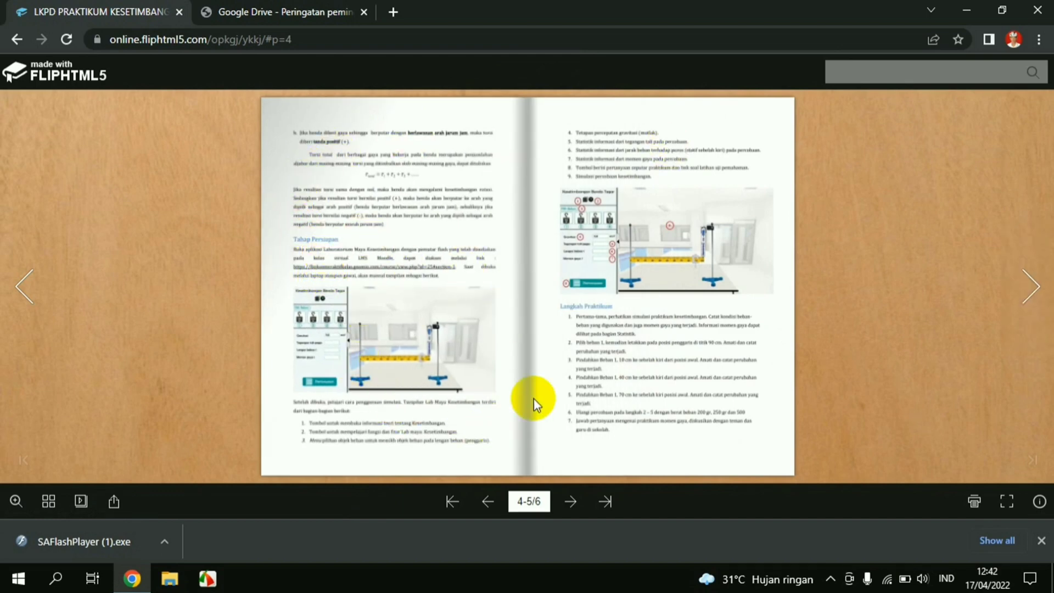
{"action": "double_click", "coordinate": [665, 223]}
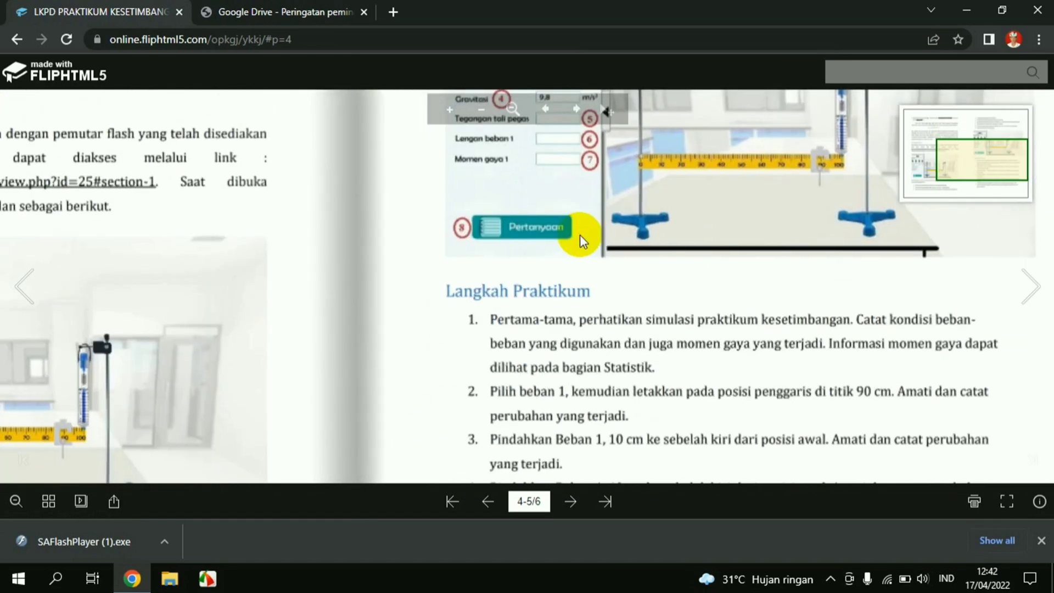
{"action": "left_click", "coordinate": [1031, 290]}
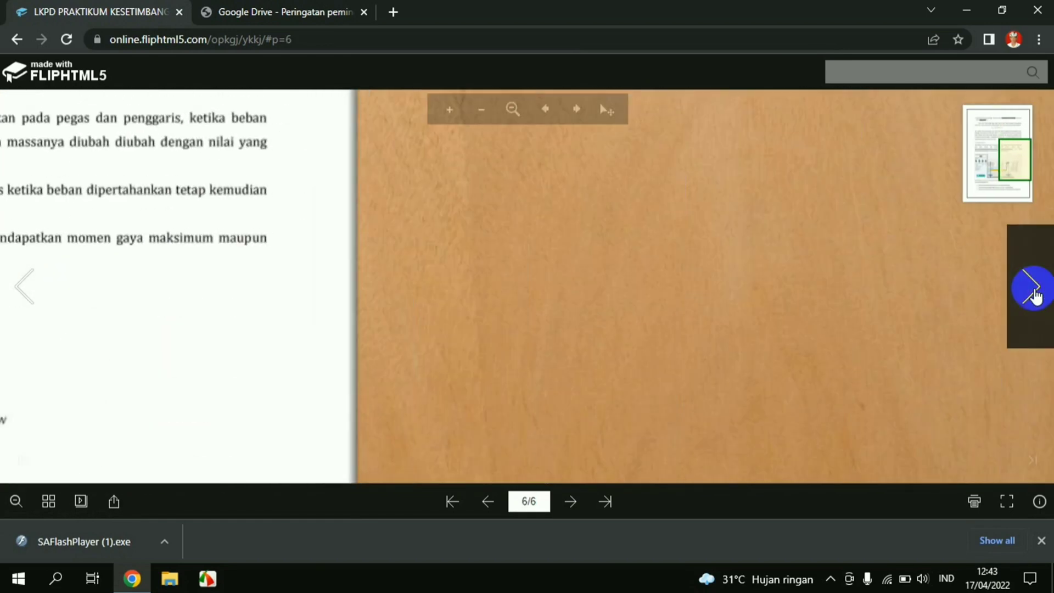
{"action": "left_click", "coordinate": [450, 308]}
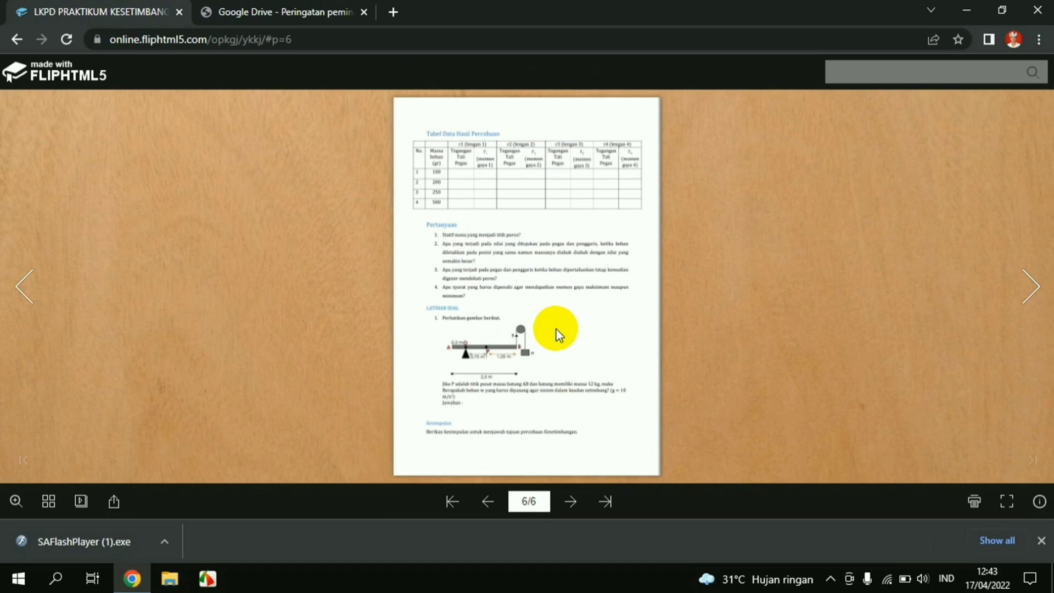
{"action": "left_click", "coordinate": [46, 300]}
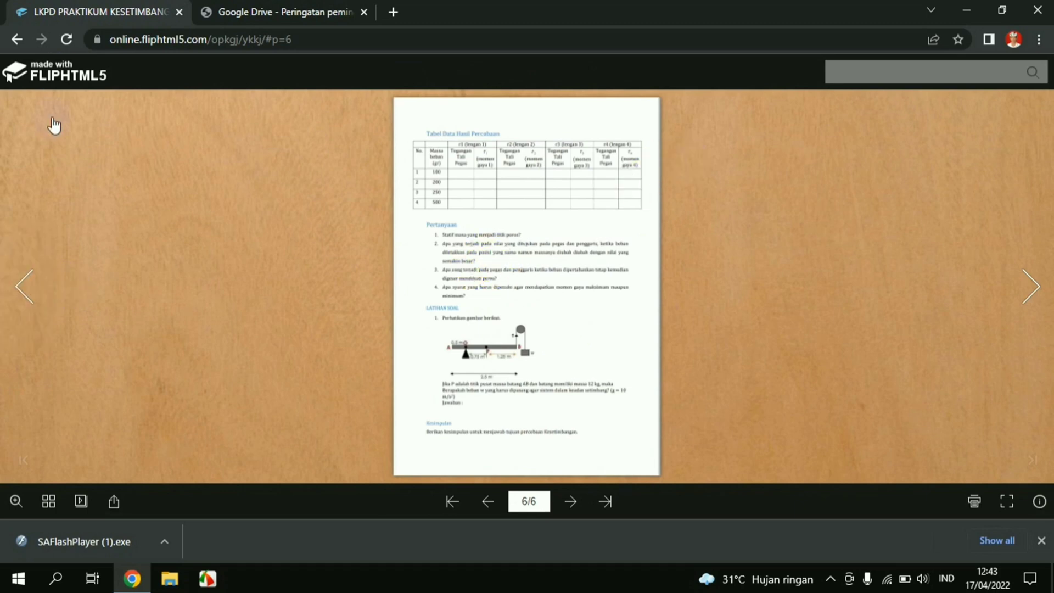
{"action": "left_click", "coordinate": [18, 40]}
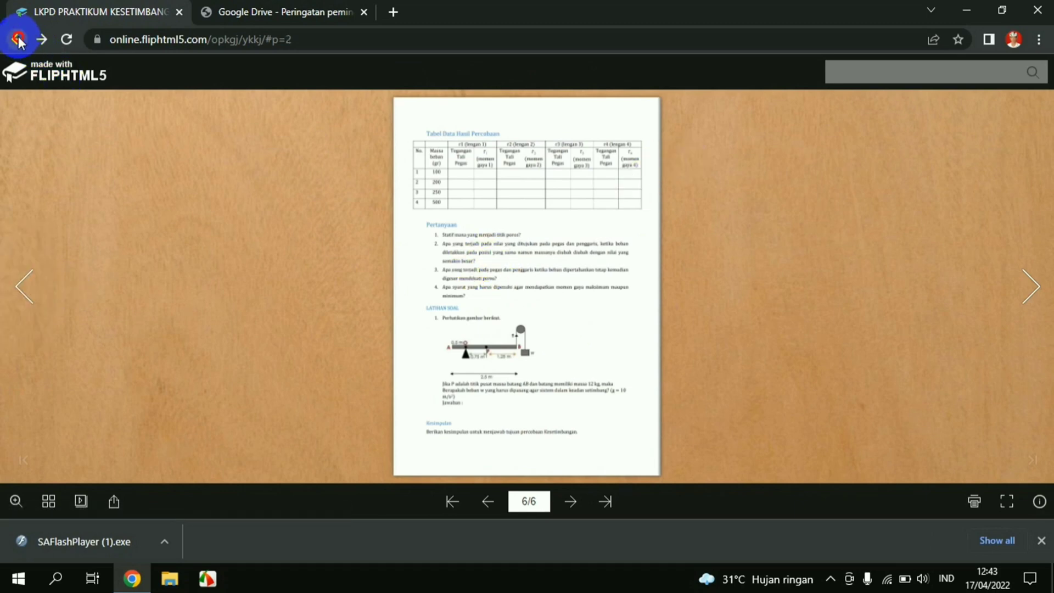
Go back to the LEMBAR KERJA PRAKTIKUM section and open the LKPD PRAKTIKUM LAB MAYA KESETIMBANGAN PDF
{"action": "left_click", "coordinate": [18, 39]}
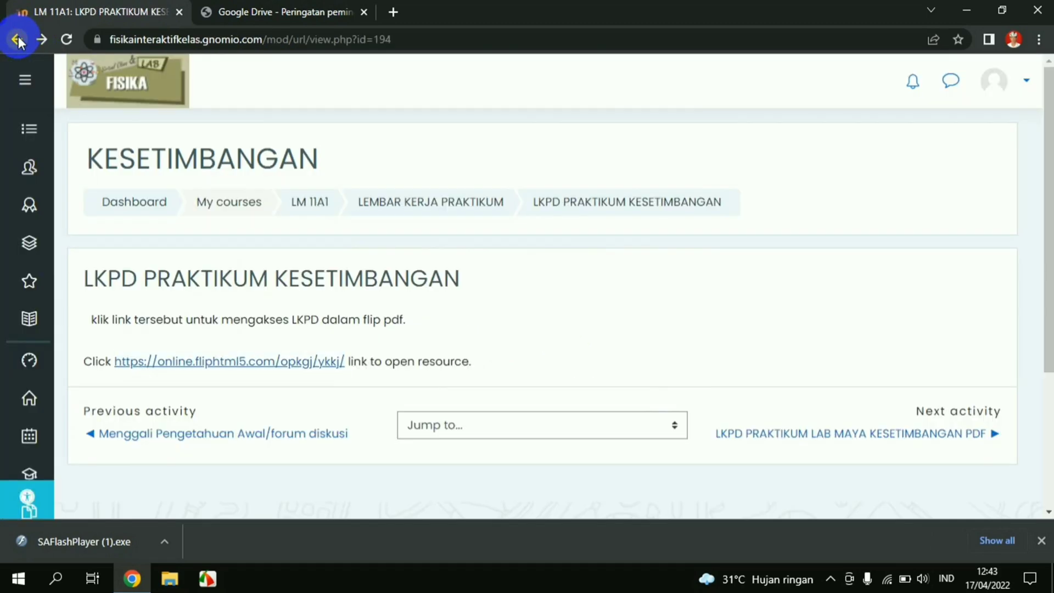
{"action": "left_click", "coordinate": [388, 205]}
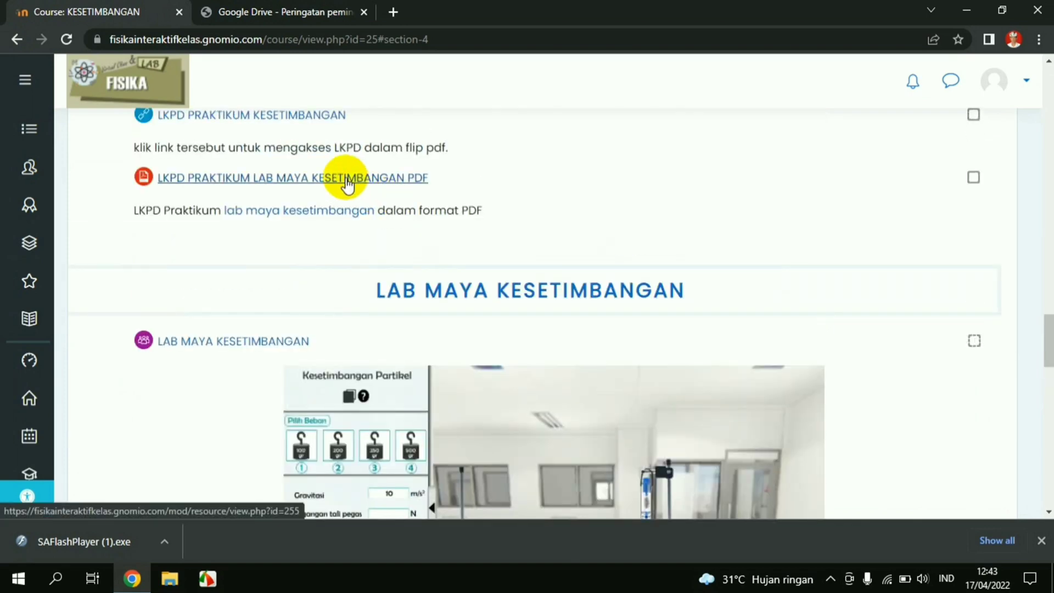
{"action": "left_click", "coordinate": [346, 178]}
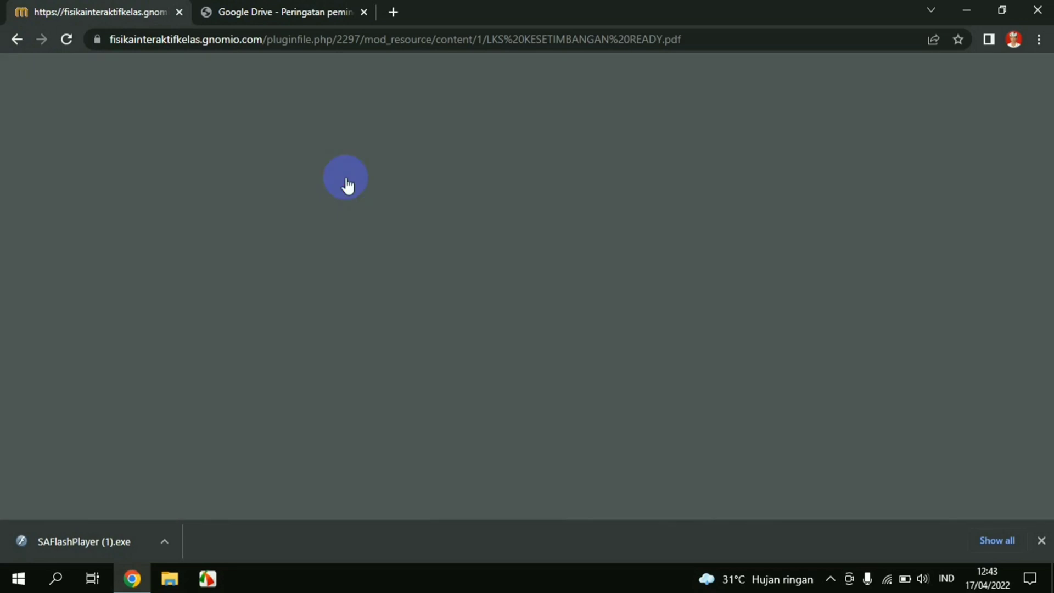
Read LKS KESETIMBANGAN READY.pdf down to page 2's torque theory, then return to the course page
{"action": "scroll", "coordinate": [566, 236], "scroll_direction": "down", "scroll_amount": 3}
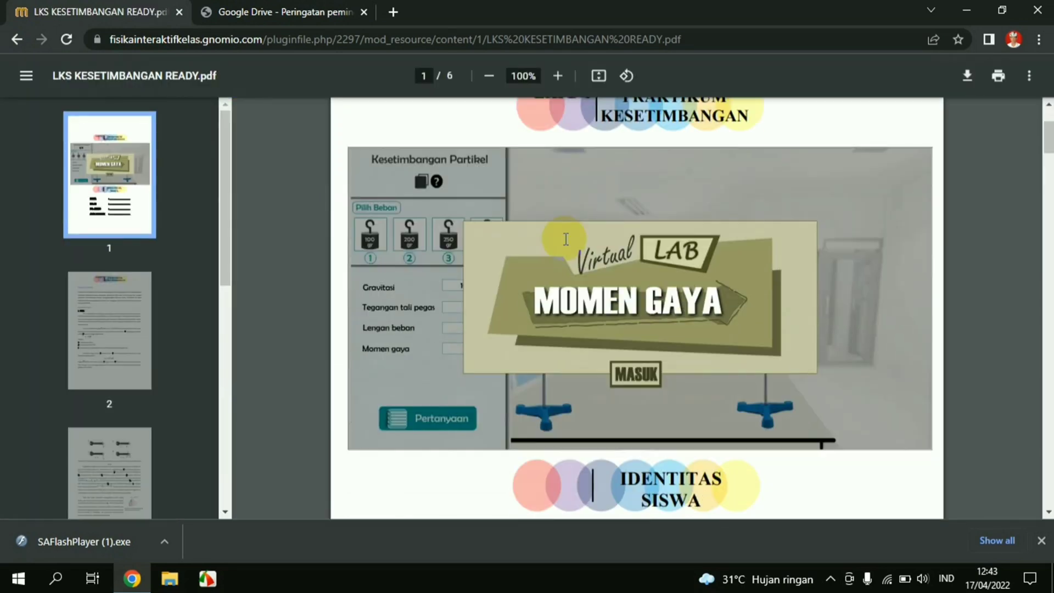
{"action": "scroll", "coordinate": [565, 239], "scroll_direction": "down", "scroll_amount": 15}
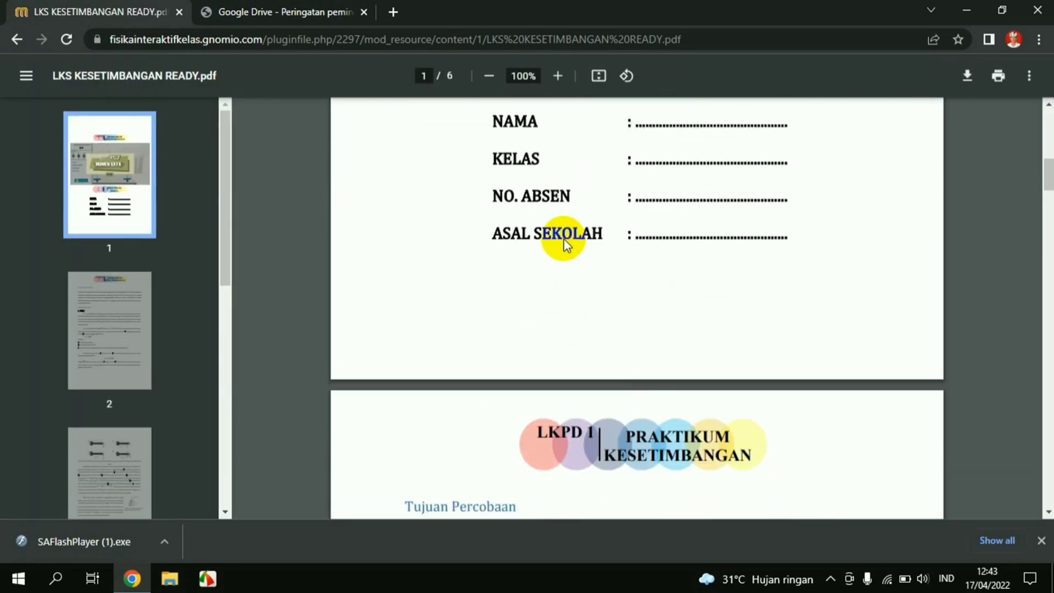
{"action": "scroll", "coordinate": [566, 242], "scroll_direction": "down", "scroll_amount": 5}
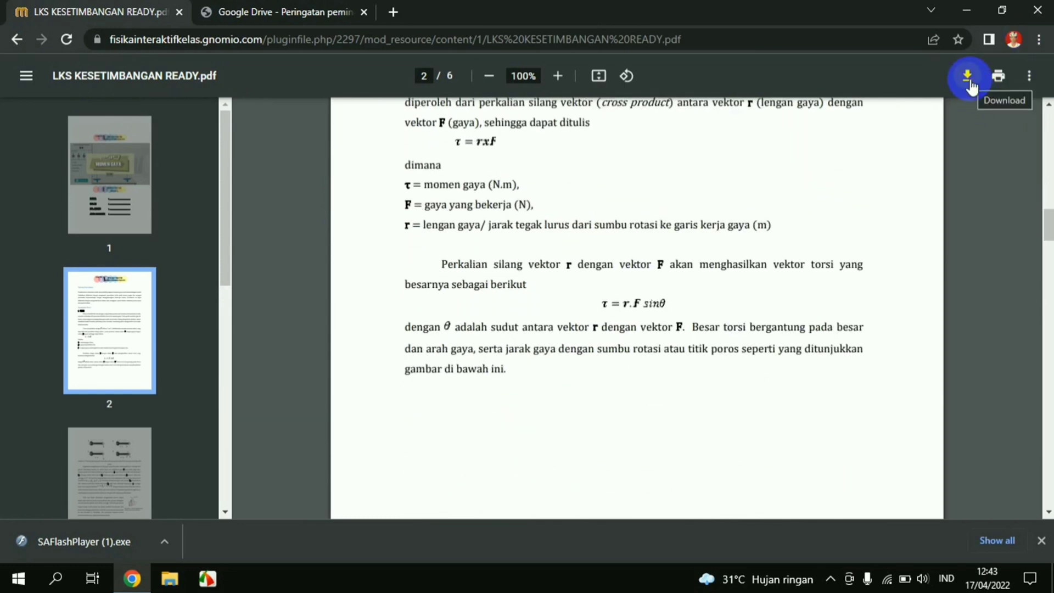
{"action": "left_click", "coordinate": [17, 39]}
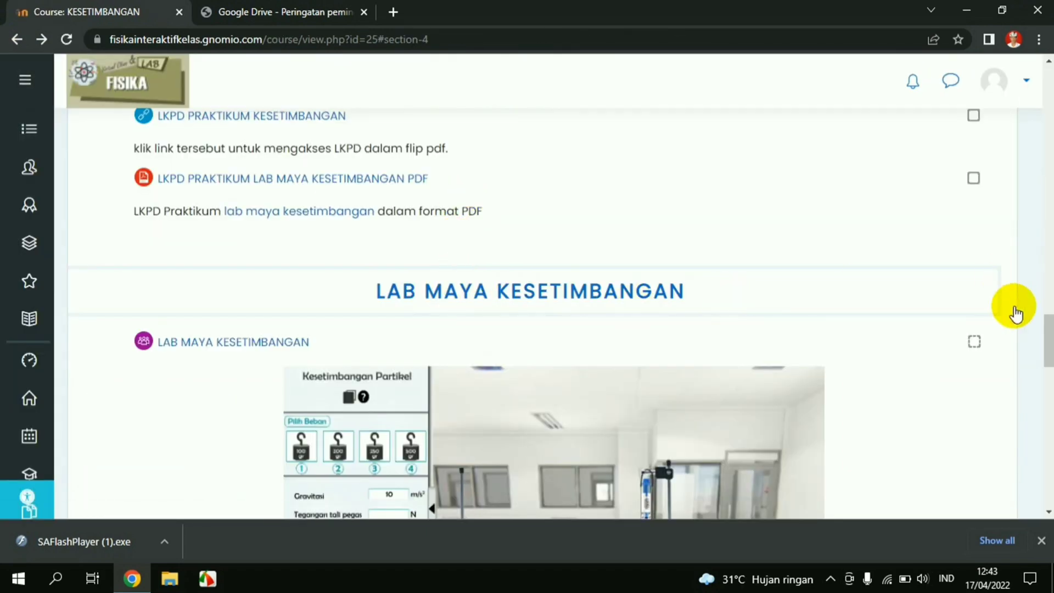
{"action": "scroll", "coordinate": [1046, 346], "scroll_direction": "down", "scroll_amount": 4}
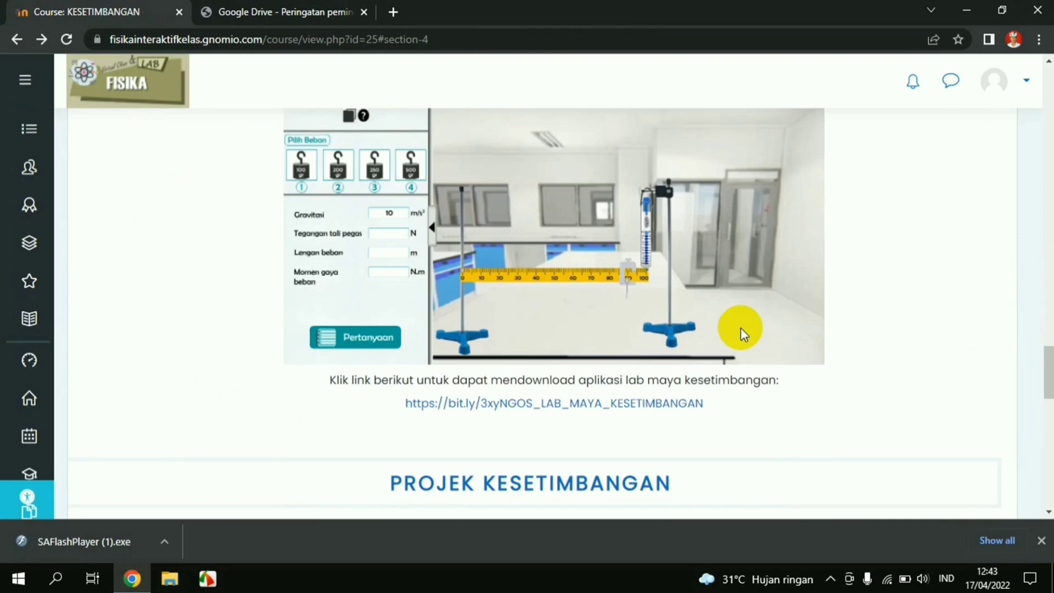
{"action": "scroll", "coordinate": [738, 328], "scroll_direction": "up", "scroll_amount": 4}
{"action": "scroll", "coordinate": [739, 328], "scroll_direction": "down", "scroll_amount": 1}
{"action": "scroll", "coordinate": [739, 328], "scroll_direction": "down", "scroll_amount": 1}
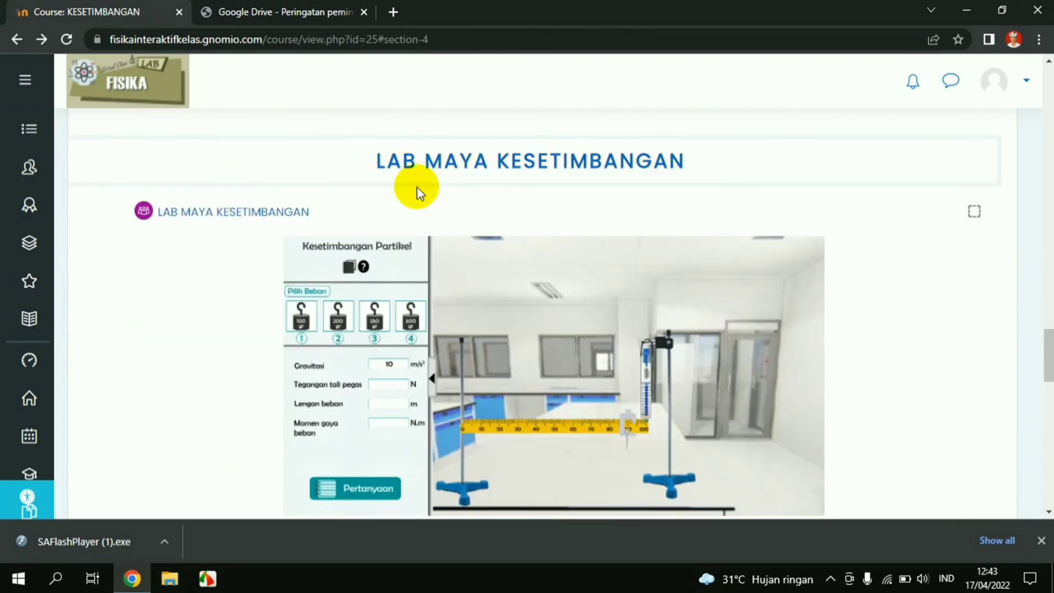
{"action": "scroll", "coordinate": [548, 301], "scroll_direction": "down", "scroll_amount": 4}
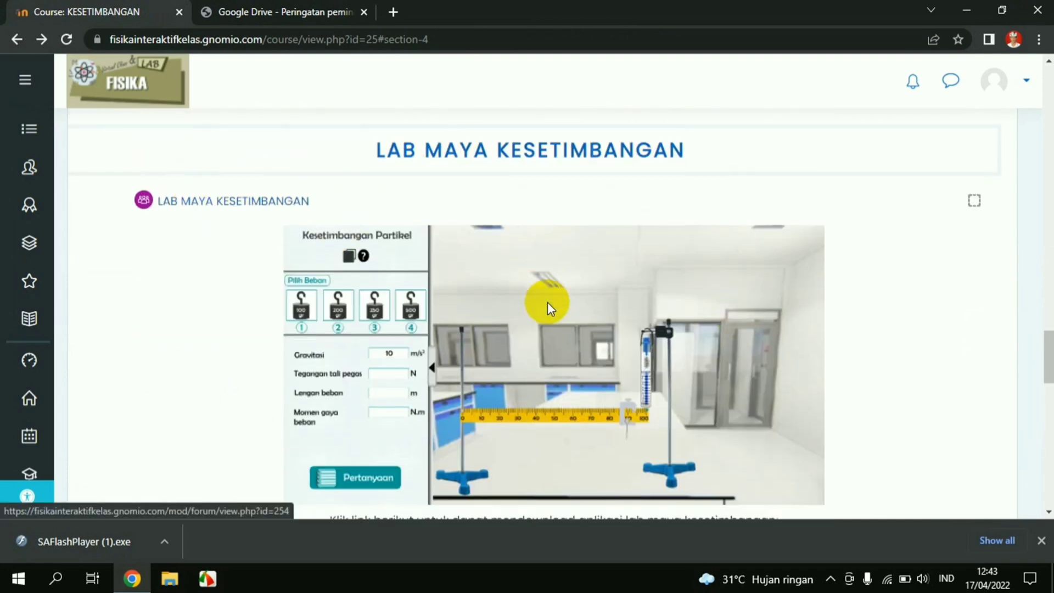
{"action": "scroll", "coordinate": [548, 302], "scroll_direction": "up", "scroll_amount": 3}
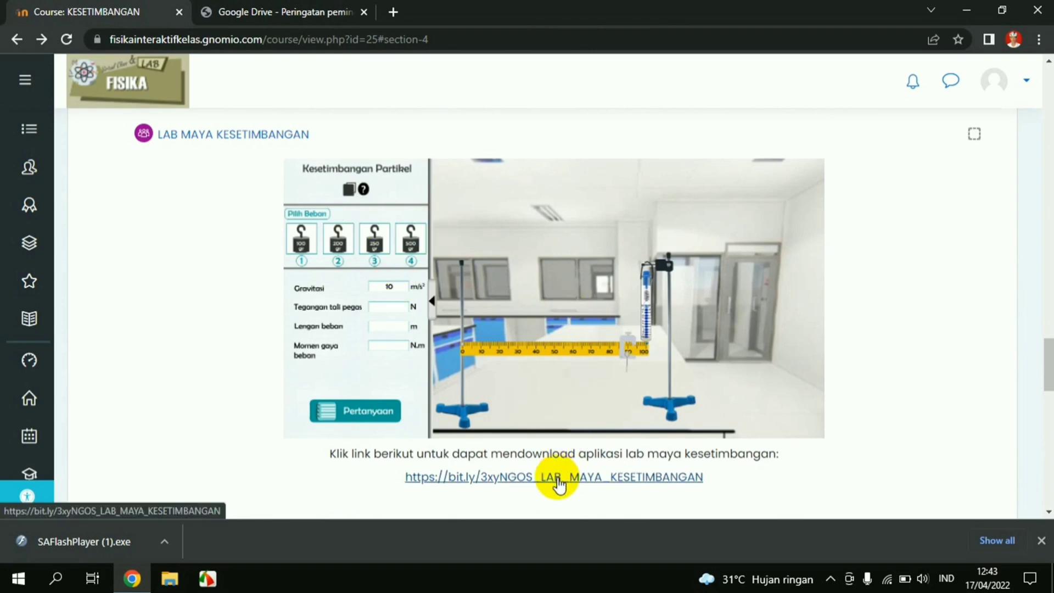
Download Salinan KESETIMBANGAN.swf from the bit.ly Drive page and keep it despite the harmful-file warning
{"action": "left_click", "coordinate": [557, 477]}
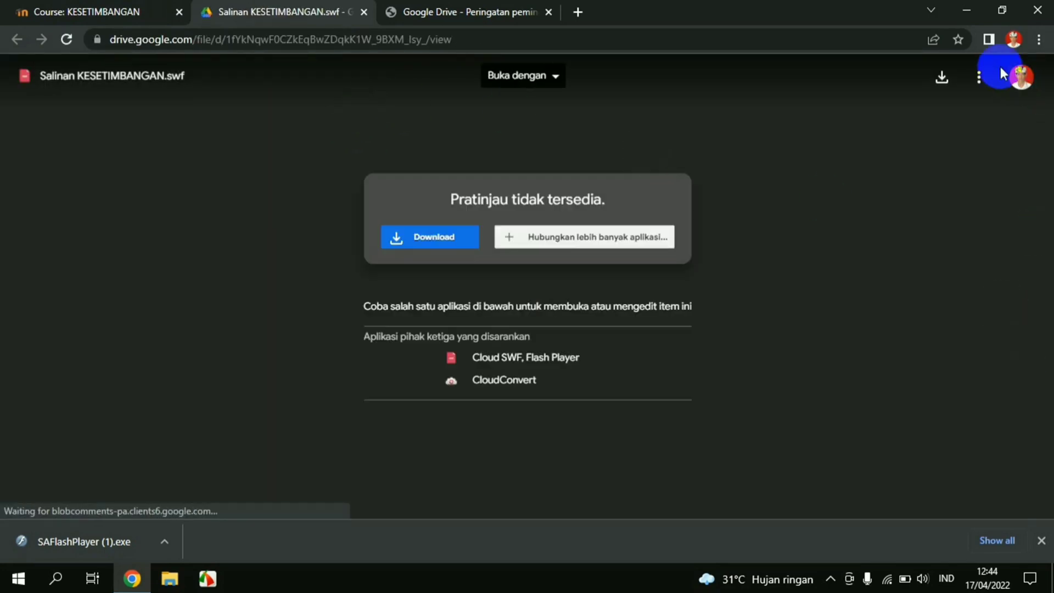
{"action": "left_click", "coordinate": [452, 248]}
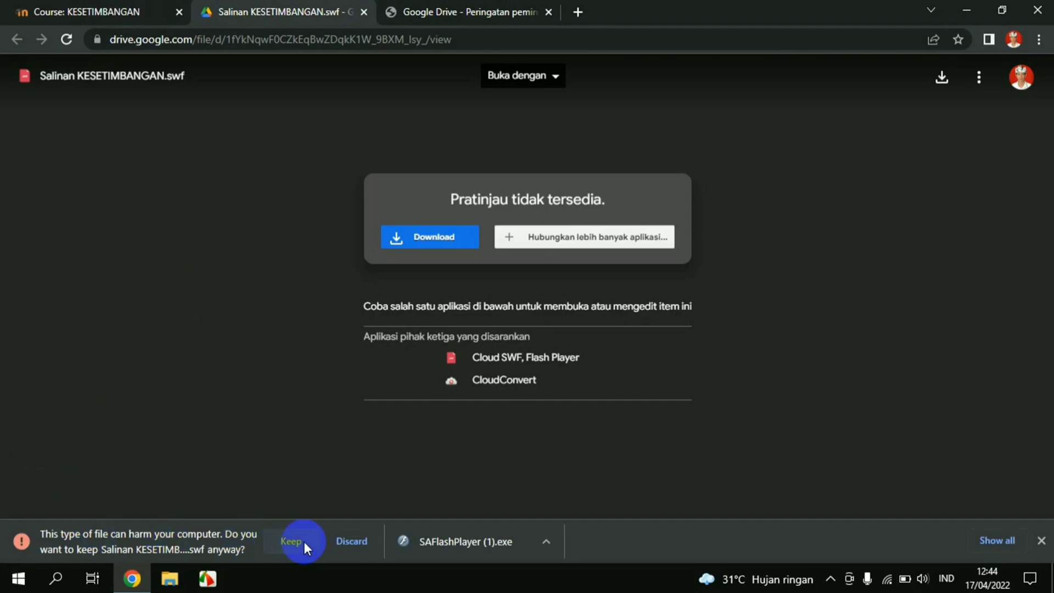
{"action": "left_click", "coordinate": [303, 541]}
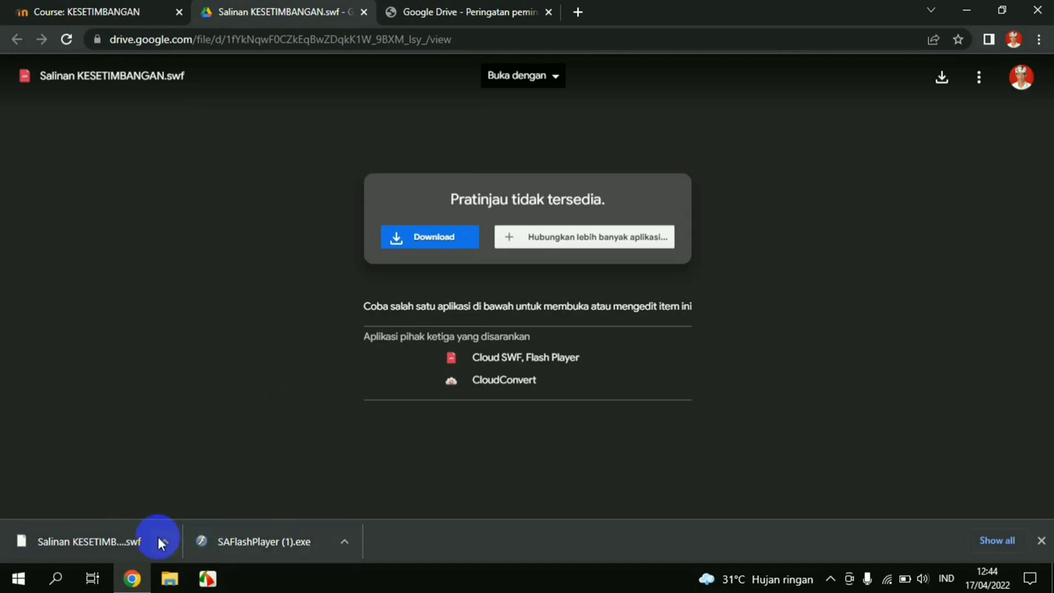
Return to the Course: KESETIMBANGAN tab, then launch File Explorer from the taskbar
{"action": "left_click", "coordinate": [60, 18]}
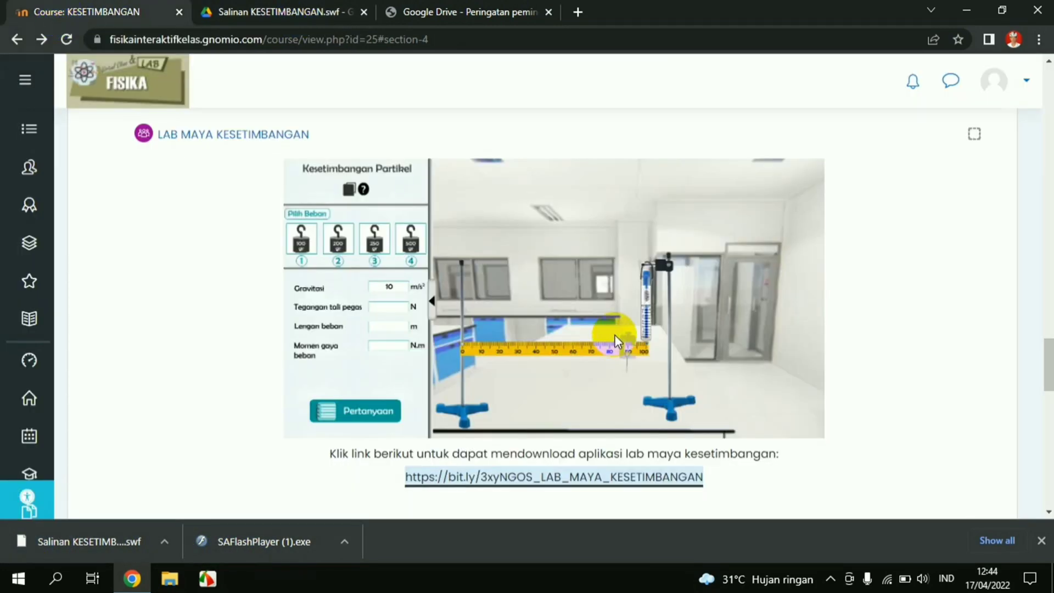
{"action": "scroll", "coordinate": [614, 334], "scroll_direction": "down", "scroll_amount": 1}
{"action": "scroll", "coordinate": [614, 335], "scroll_direction": "down", "scroll_amount": 1}
{"action": "scroll", "coordinate": [614, 334], "scroll_direction": "up", "scroll_amount": 2}
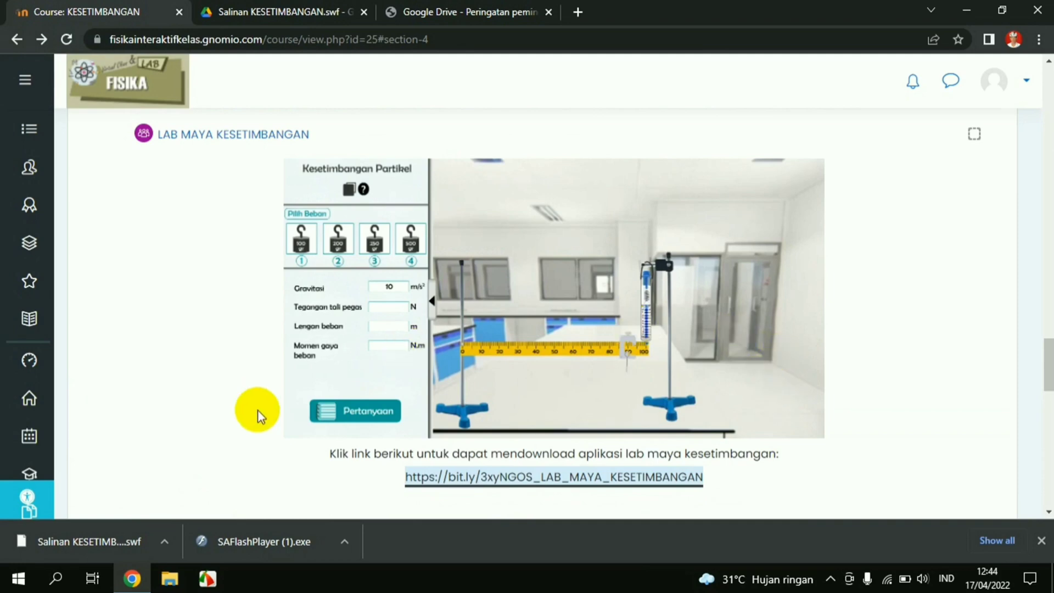
{"action": "left_click", "coordinate": [171, 581]}
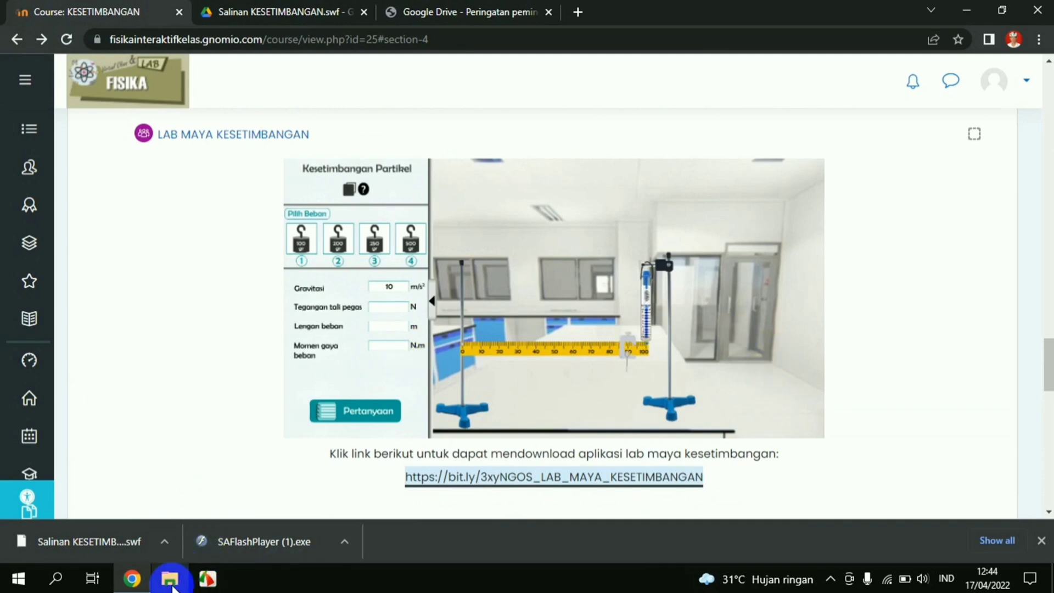
{"action": "left_click", "coordinate": [174, 580]}
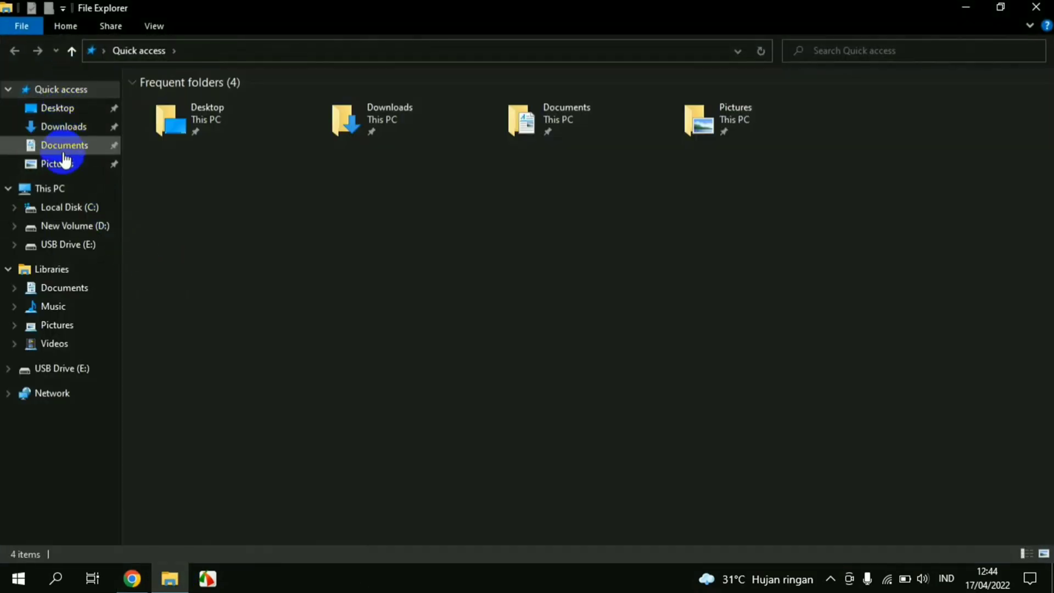
Show Downloads with Salinan KESETIMBANGAN (2).swf and SAFlashPlayer (1).exe, checking the swf's Open with options
{"action": "left_click", "coordinate": [62, 136]}
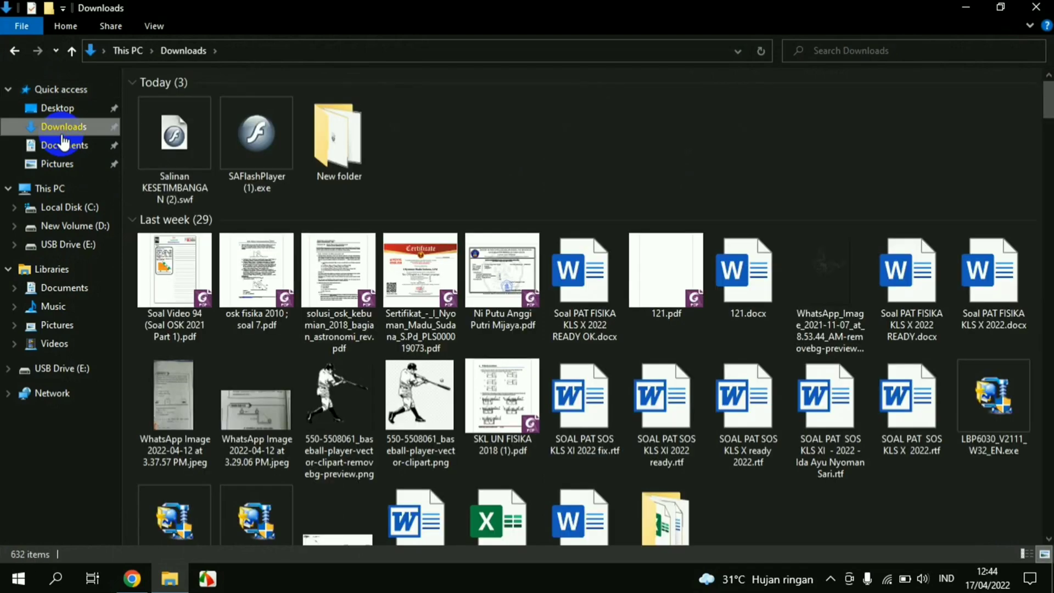
{"action": "left_click", "coordinate": [255, 148]}
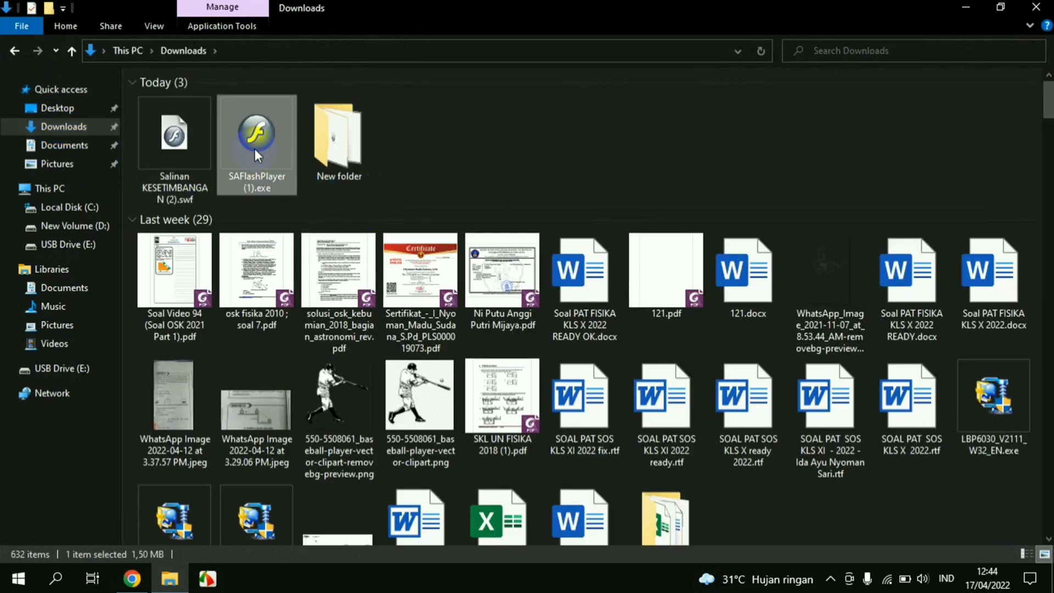
{"action": "left_click", "coordinate": [176, 138]}
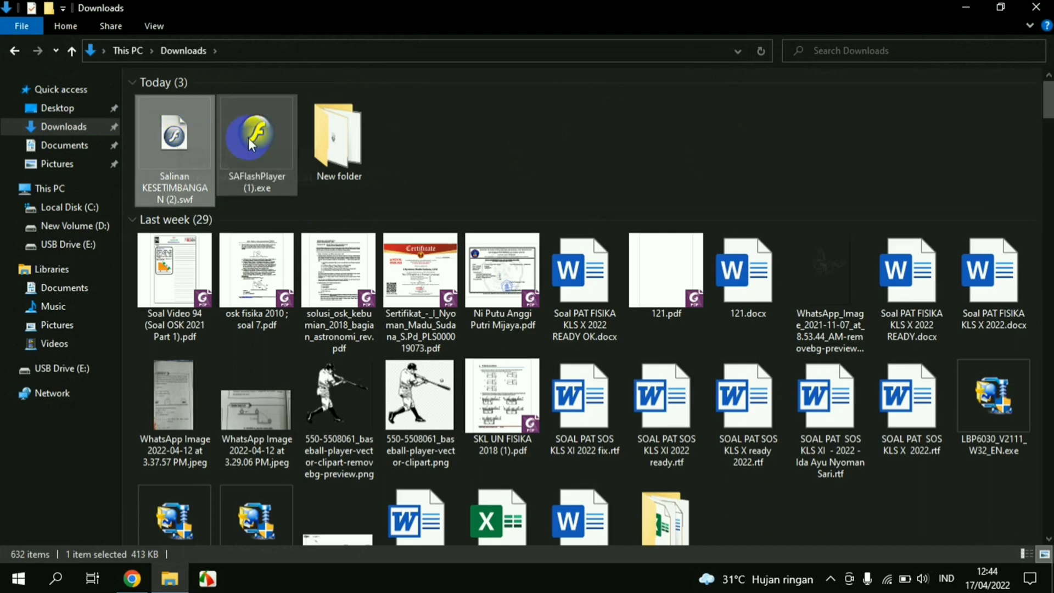
{"action": "left_click_drag", "start_coordinate": [253, 141], "coordinate": [154, 138]}
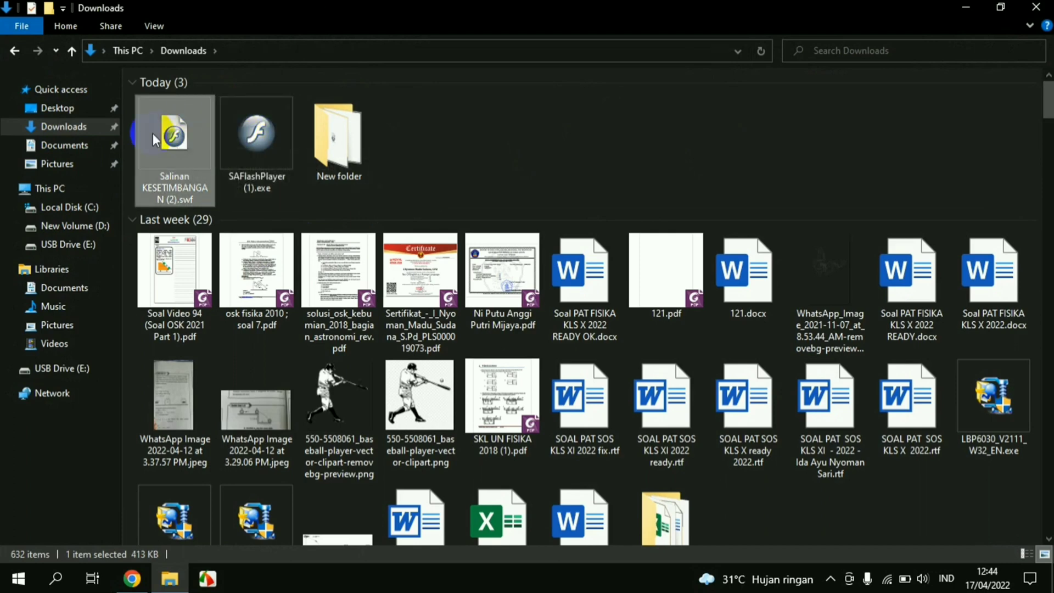
{"action": "right_click", "coordinate": [183, 124]}
{"action": "mouse_move", "coordinate": [200, 219]}
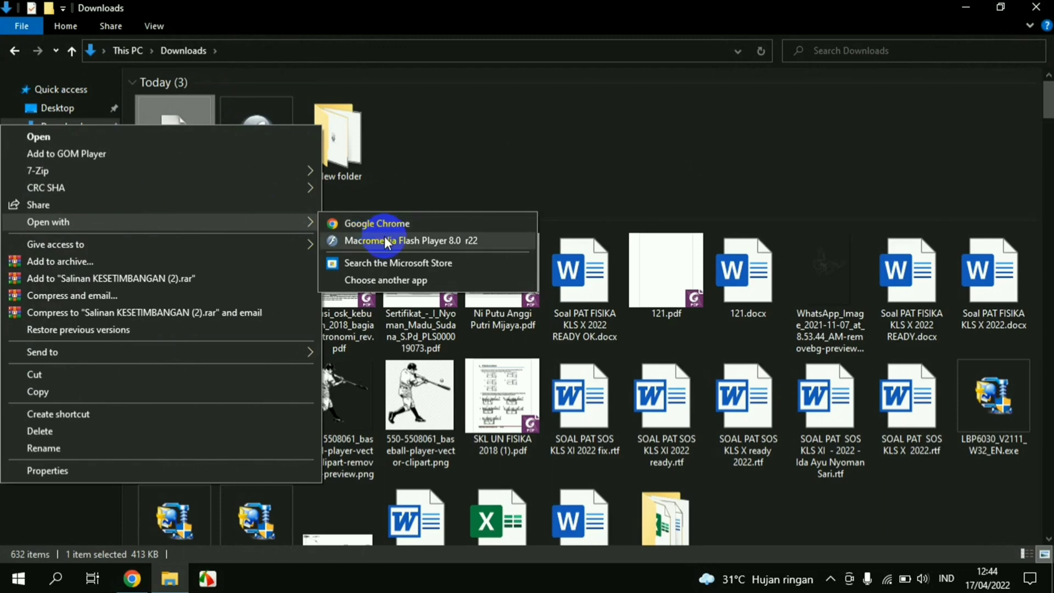
{"action": "left_click", "coordinate": [410, 174]}
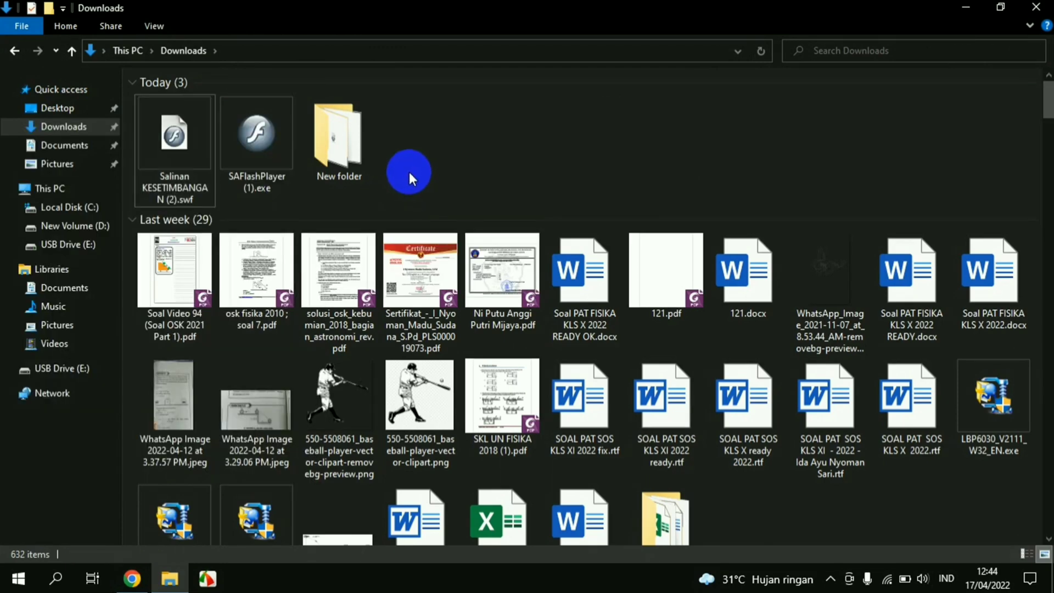
Launch Flash Player 8 and load Salinan KESETIMBANGAN (2).swf through its File Open dialog
{"action": "double_click", "coordinate": [265, 137]}
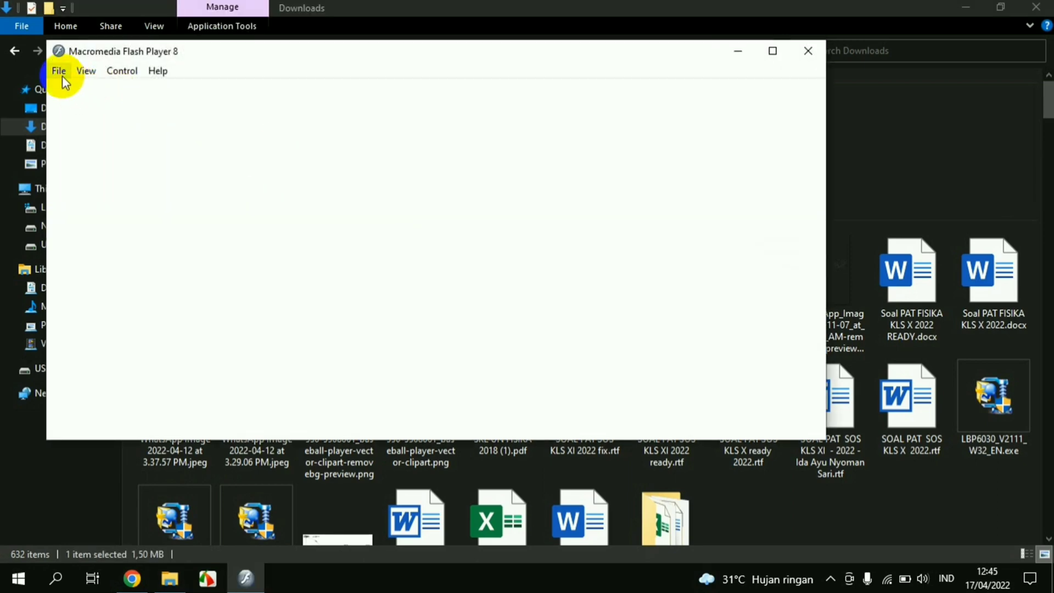
{"action": "left_click", "coordinate": [61, 76]}
{"action": "left_click", "coordinate": [67, 90]}
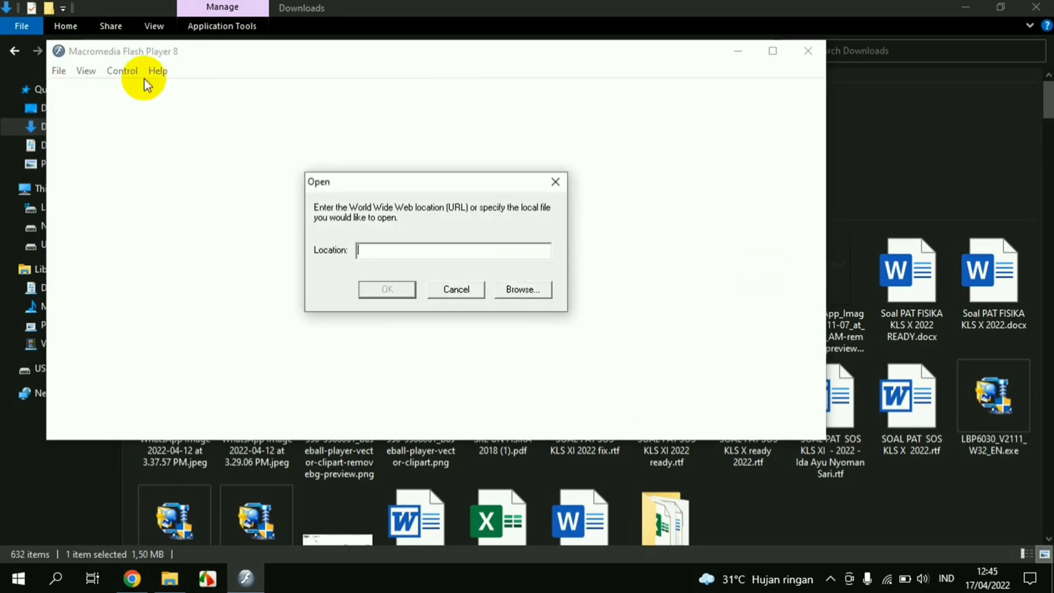
{"action": "left_click", "coordinate": [520, 291]}
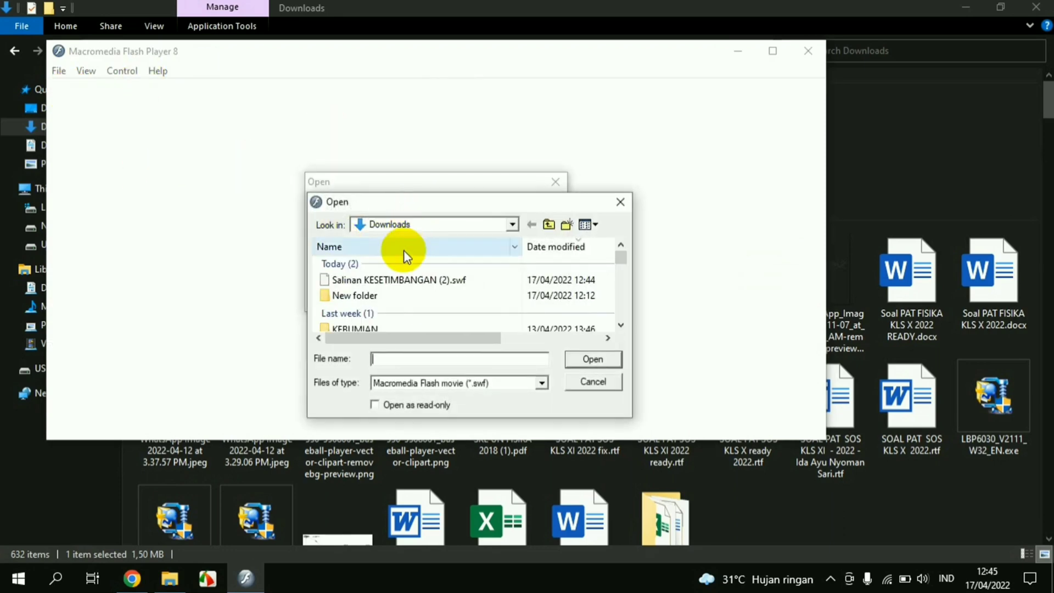
{"action": "left_click", "coordinate": [403, 279]}
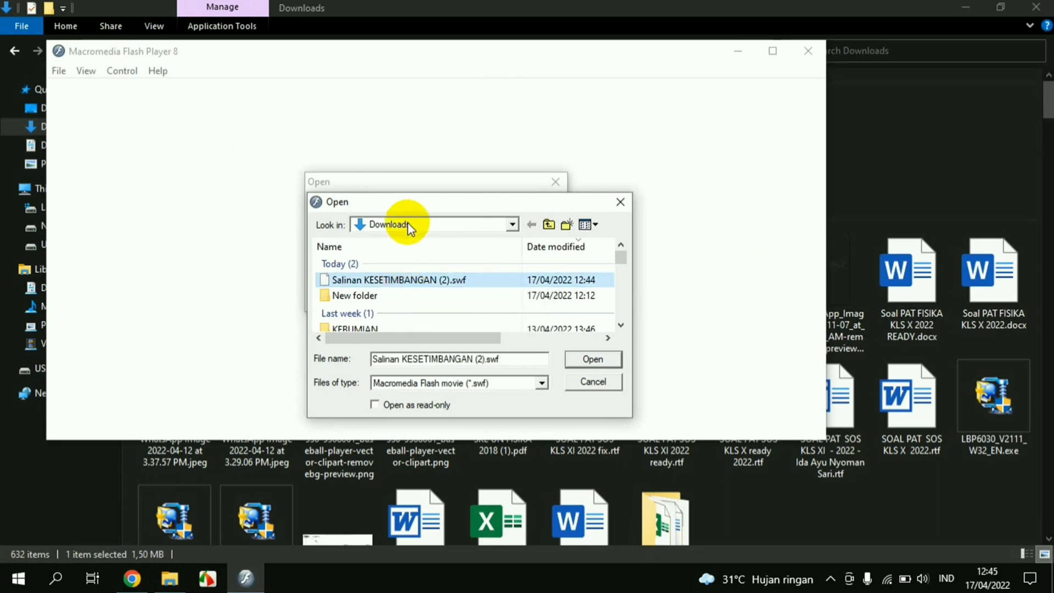
{"action": "left_click", "coordinate": [593, 359]}
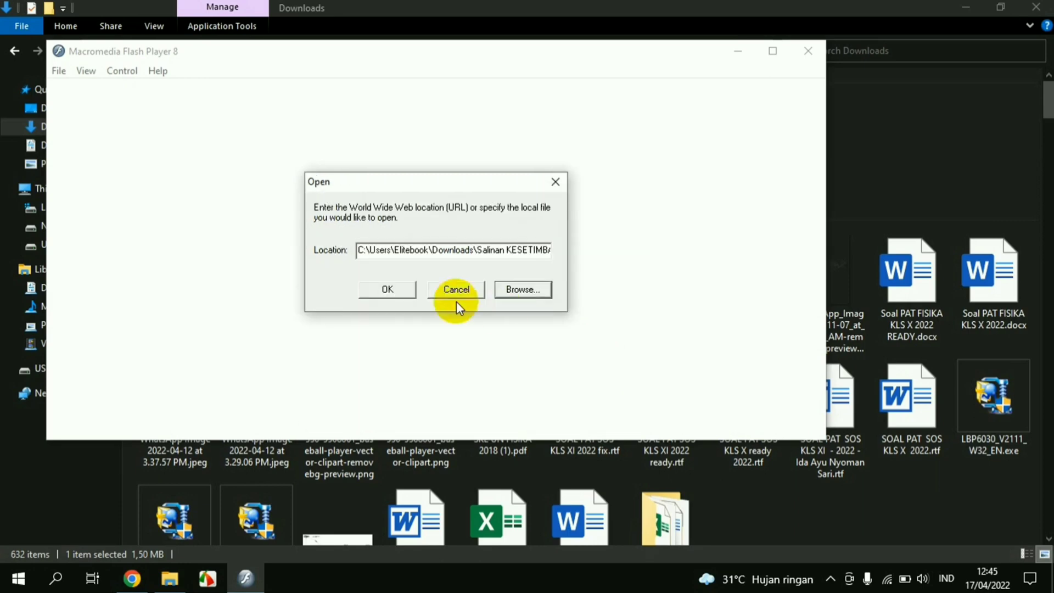
{"action": "left_click", "coordinate": [405, 294]}
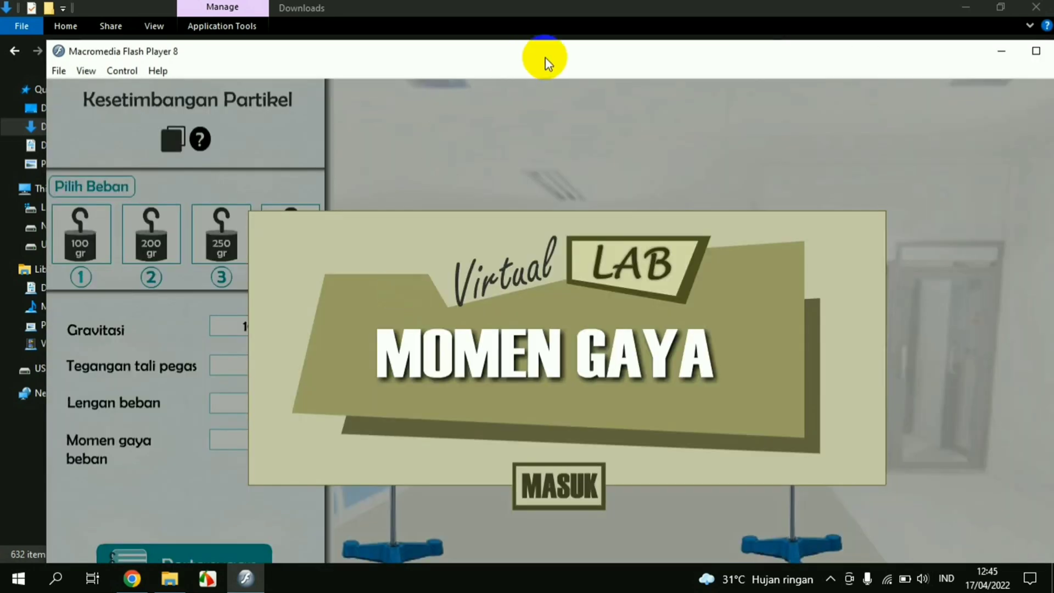
Maximize the Flash Player window, enter the lab via MASUK, and slide open the side panel
{"action": "double_click", "coordinate": [544, 55]}
{"action": "left_click_drag", "start_coordinate": [493, 40], "coordinate": [507, 22]}
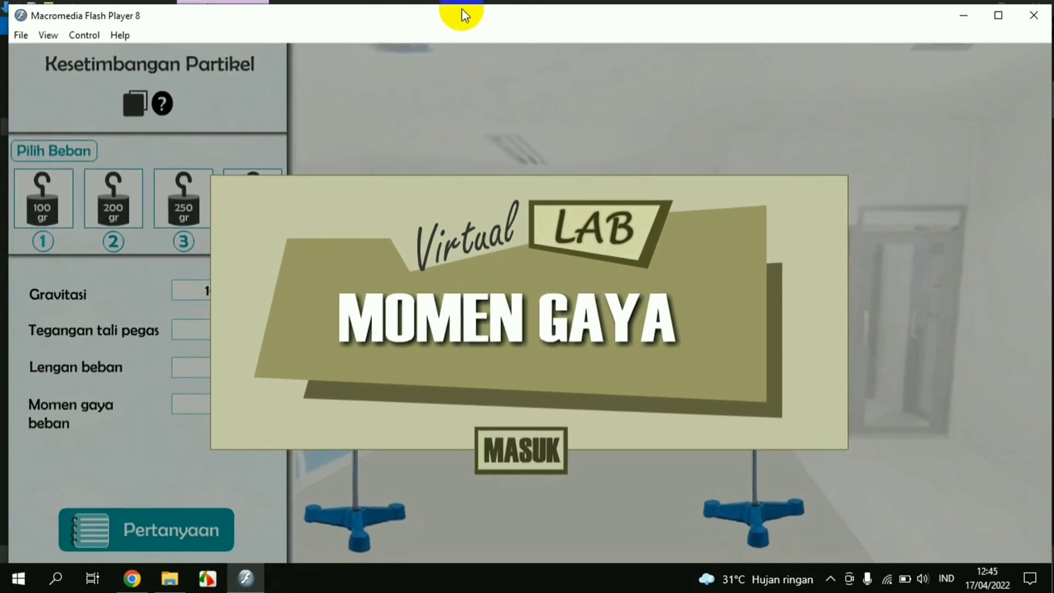
{"action": "left_click", "coordinate": [997, 15]}
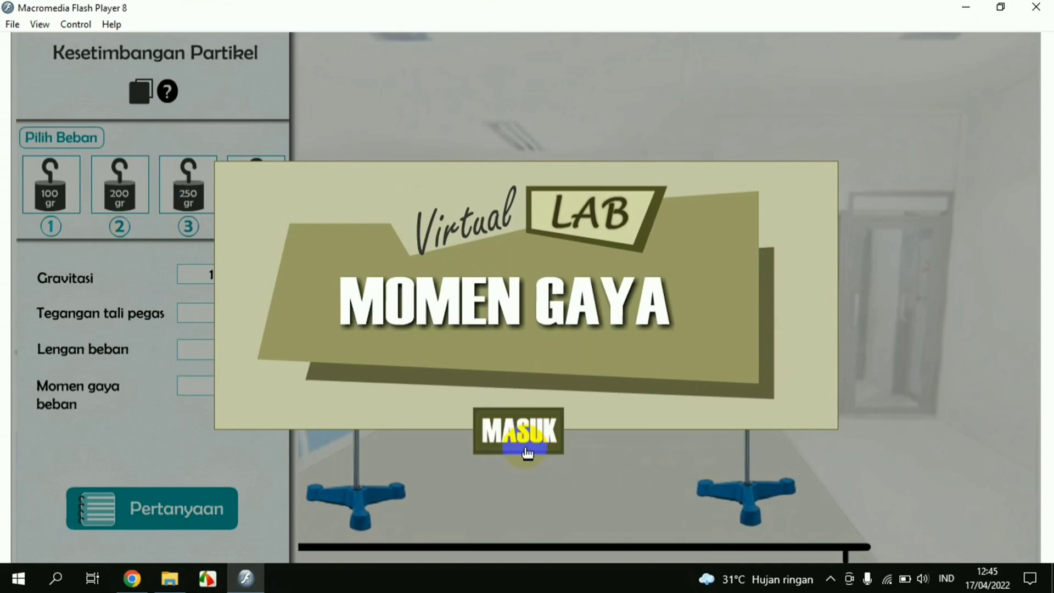
{"action": "left_click", "coordinate": [521, 445]}
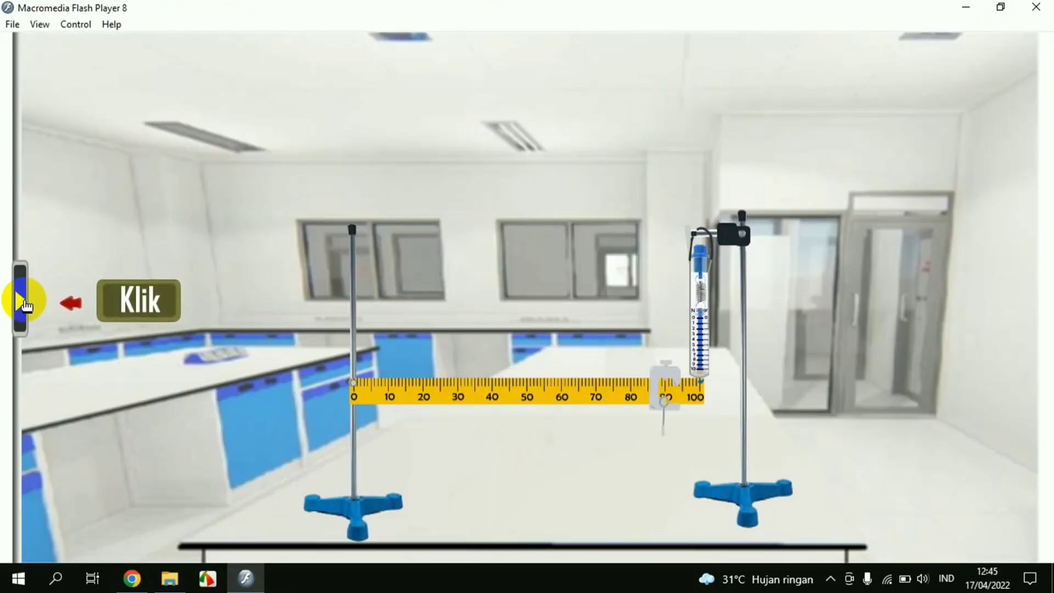
{"action": "left_click", "coordinate": [24, 301]}
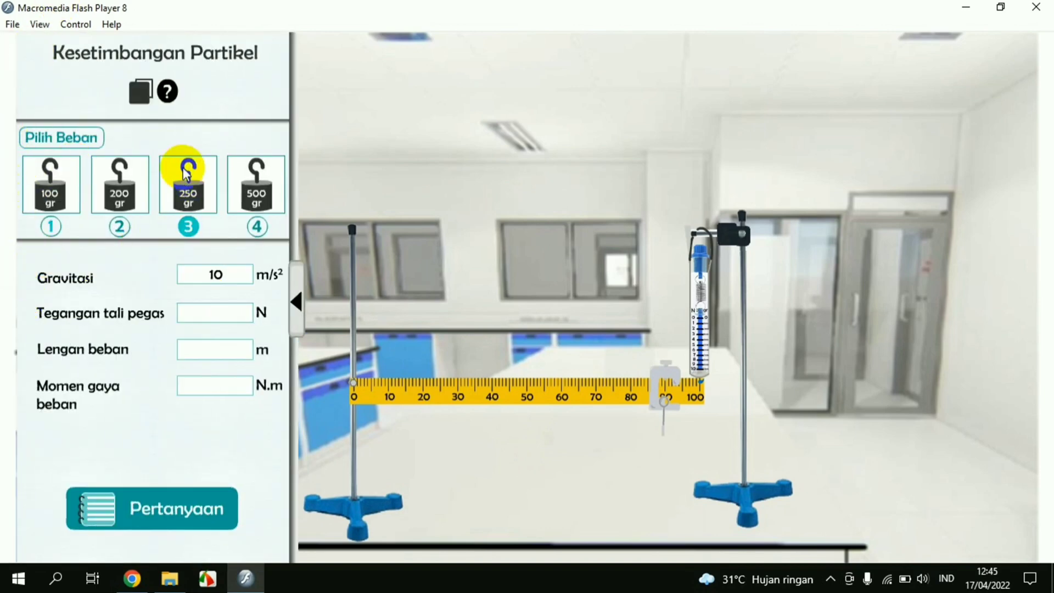
{"action": "left_click", "coordinate": [144, 102]}
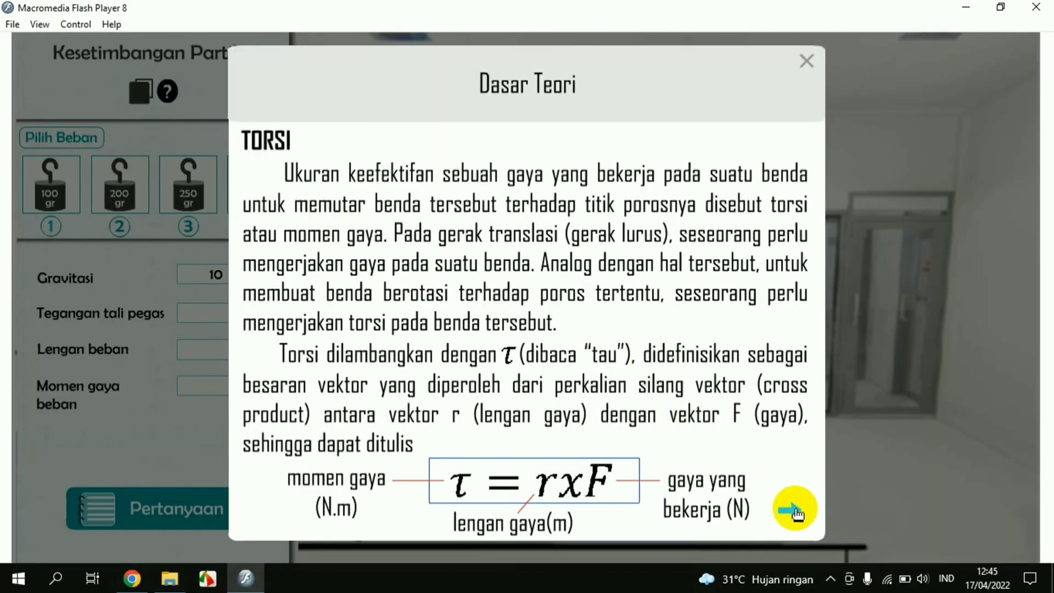
{"action": "left_click", "coordinate": [793, 510]}
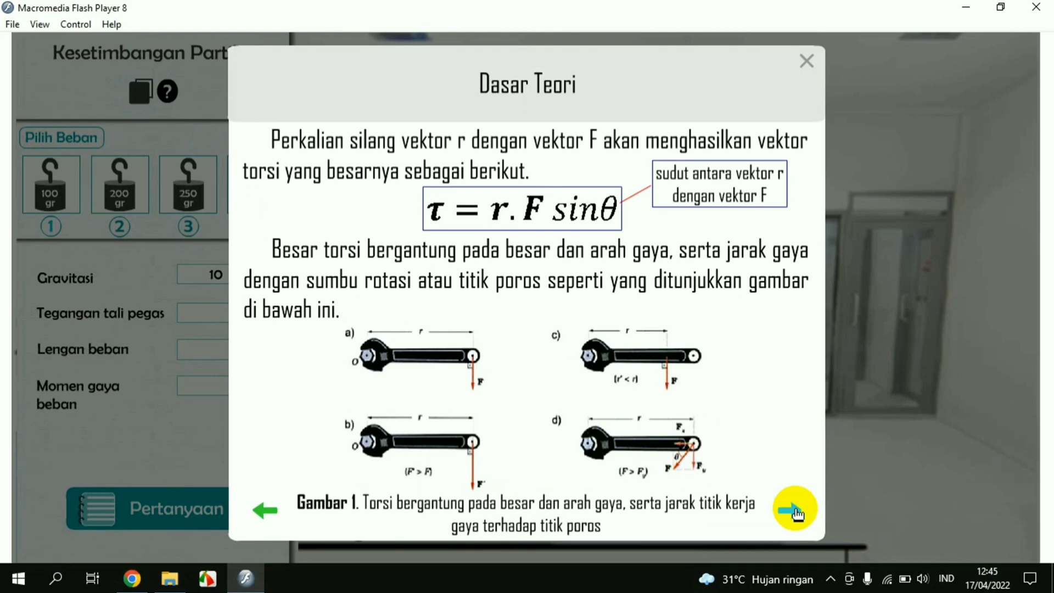
{"action": "left_click", "coordinate": [794, 513]}
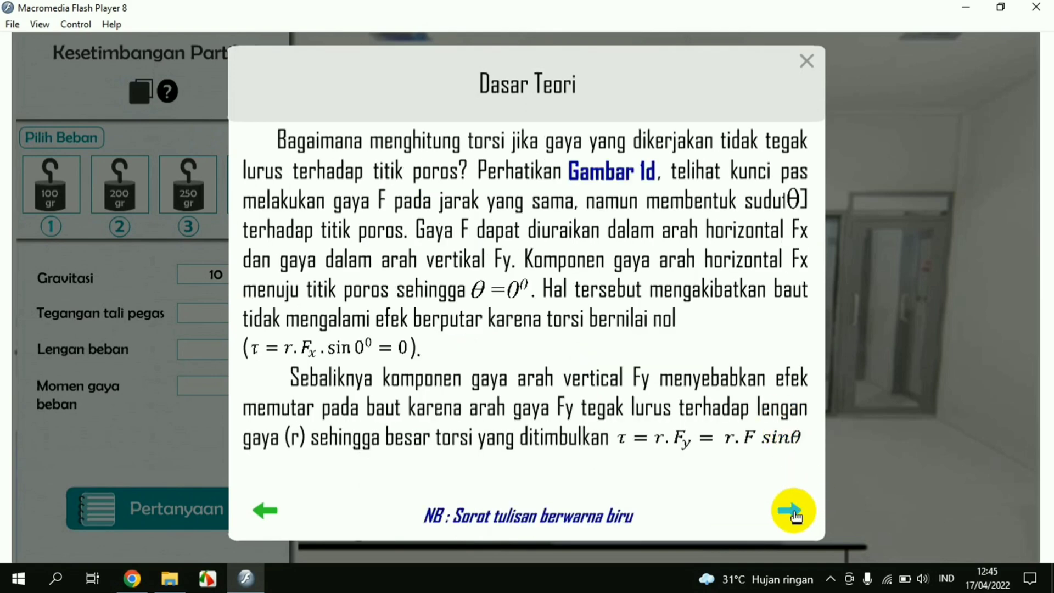
{"action": "left_click", "coordinate": [795, 514]}
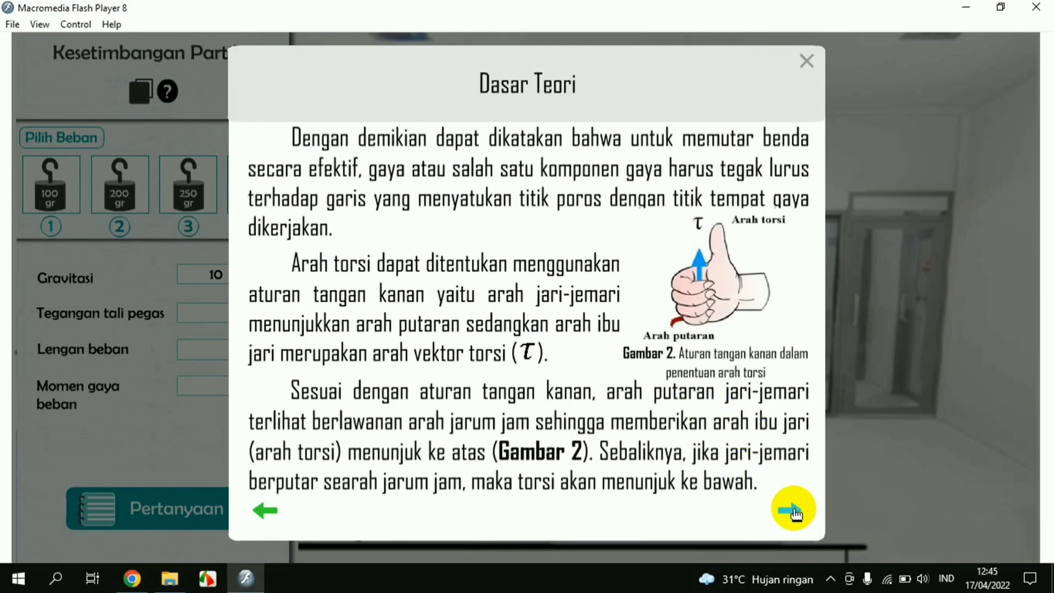
{"action": "left_click", "coordinate": [794, 512]}
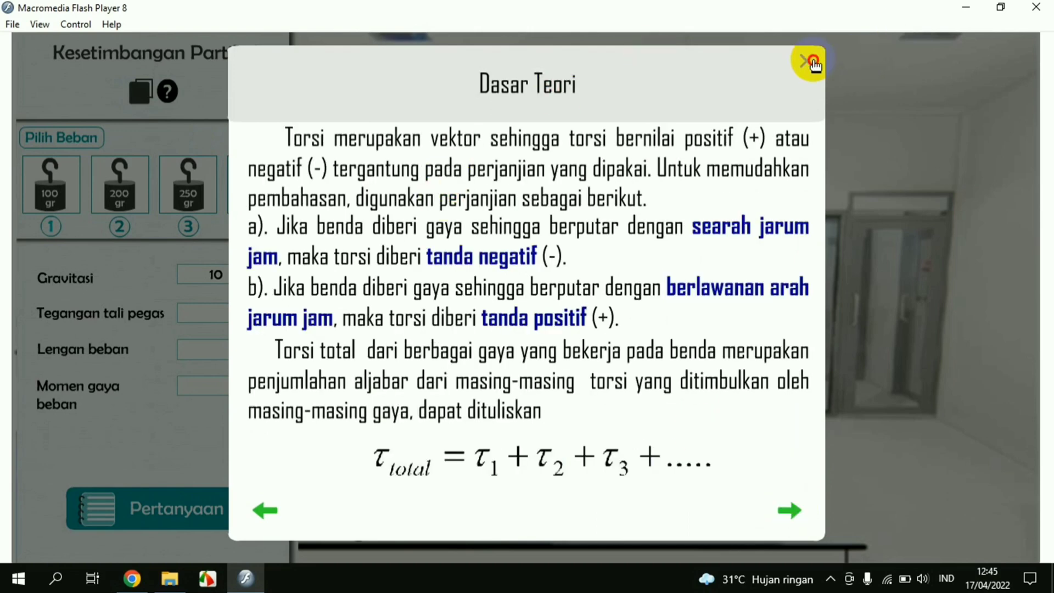
{"action": "left_click", "coordinate": [810, 63]}
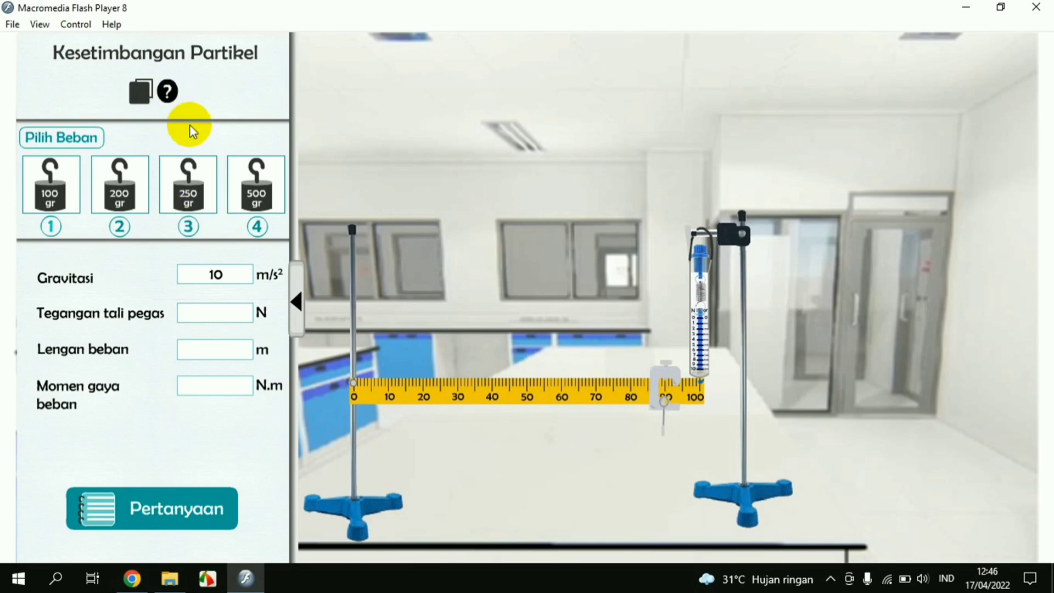
{"action": "left_click", "coordinate": [175, 99]}
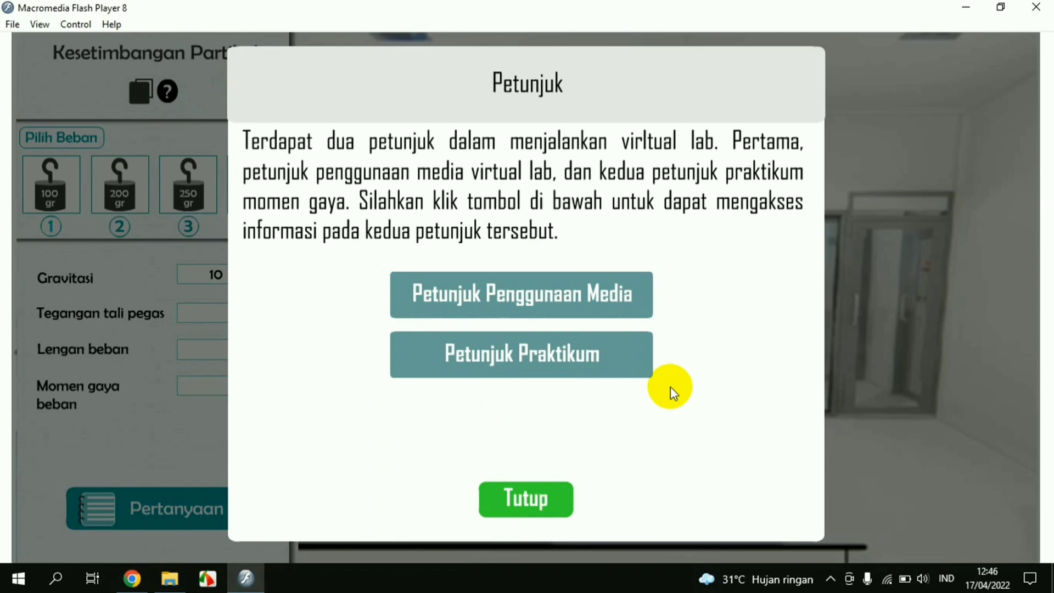
{"action": "left_click", "coordinate": [593, 281]}
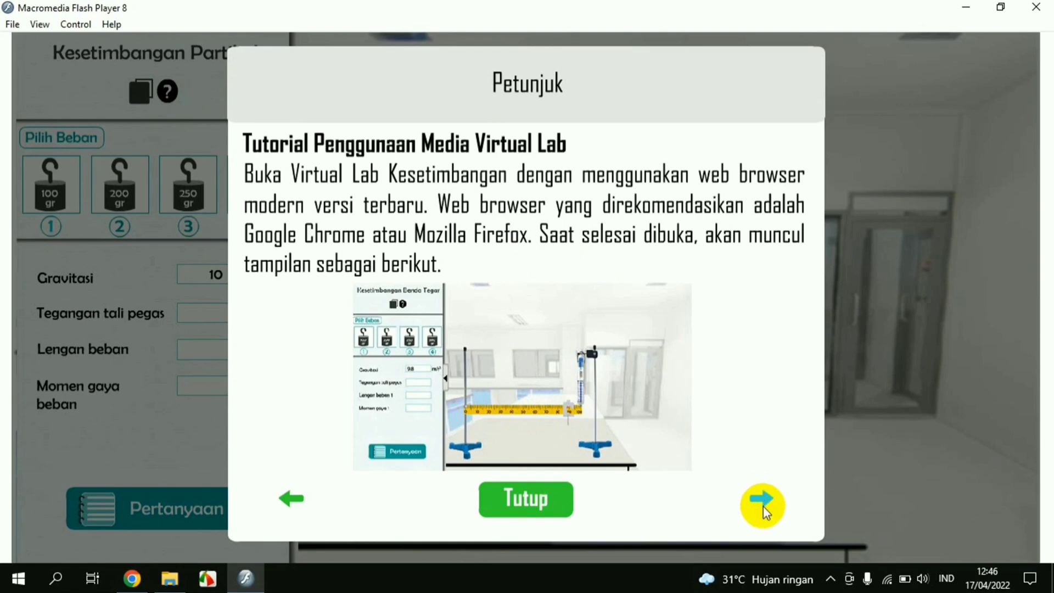
{"action": "left_click", "coordinate": [761, 502]}
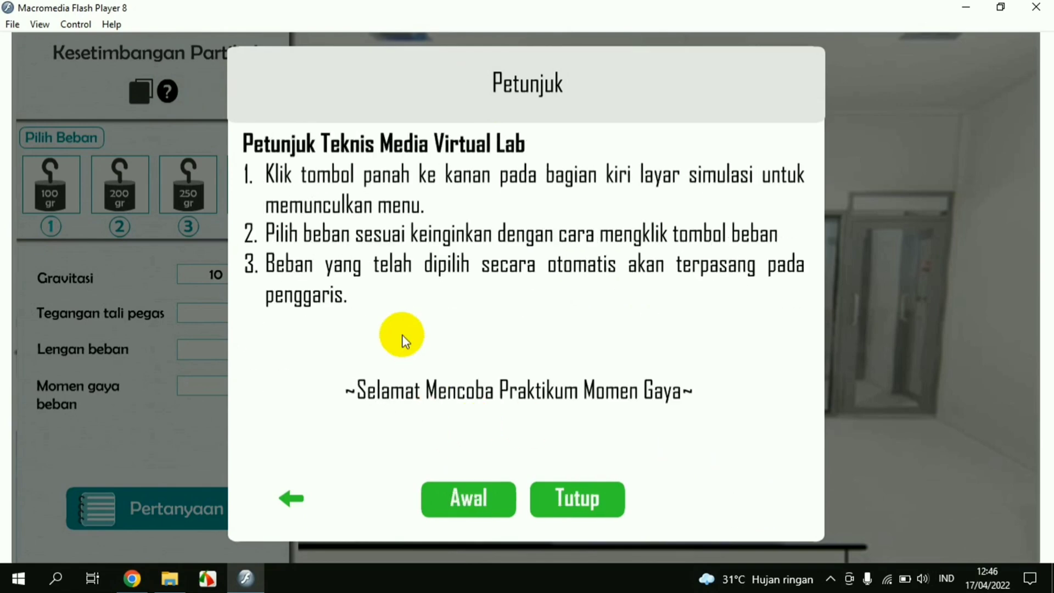
{"action": "left_click", "coordinate": [454, 518]}
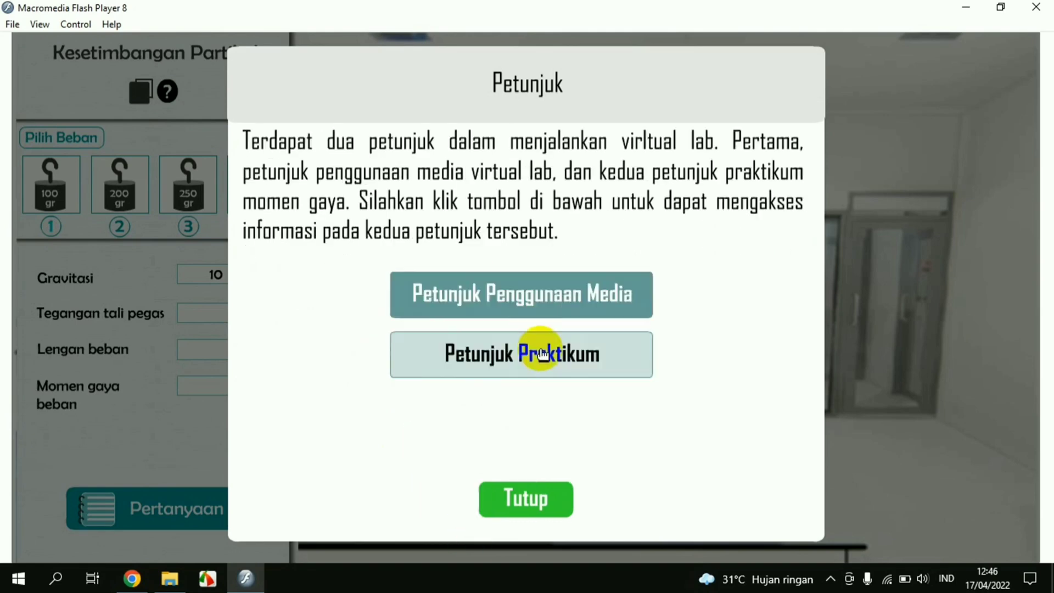
{"action": "left_click", "coordinate": [543, 364]}
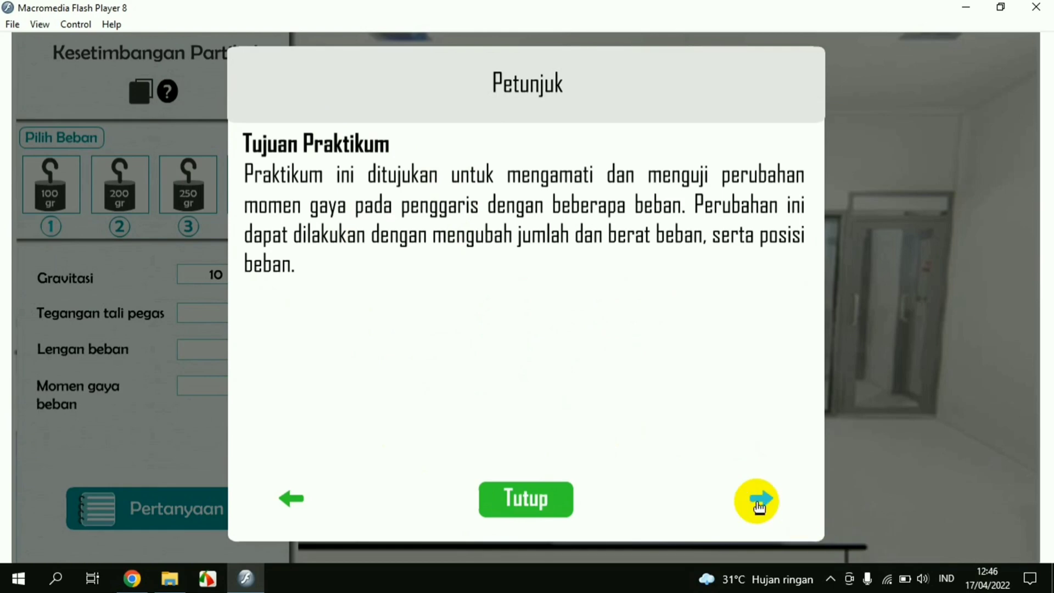
{"action": "left_click", "coordinate": [760, 500]}
{"action": "left_click", "coordinate": [758, 502]}
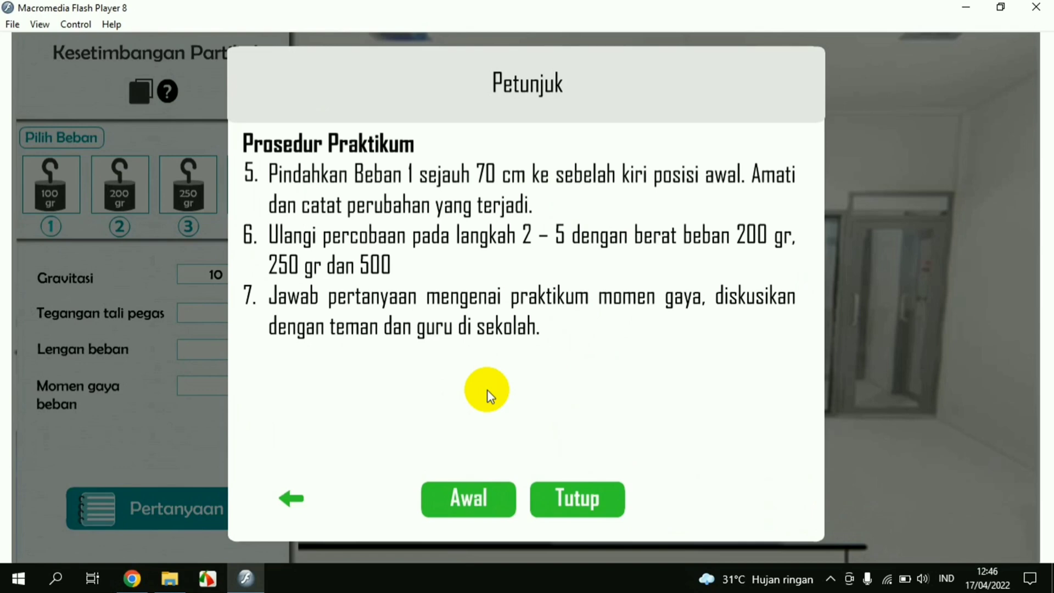
{"action": "left_click", "coordinate": [467, 513]}
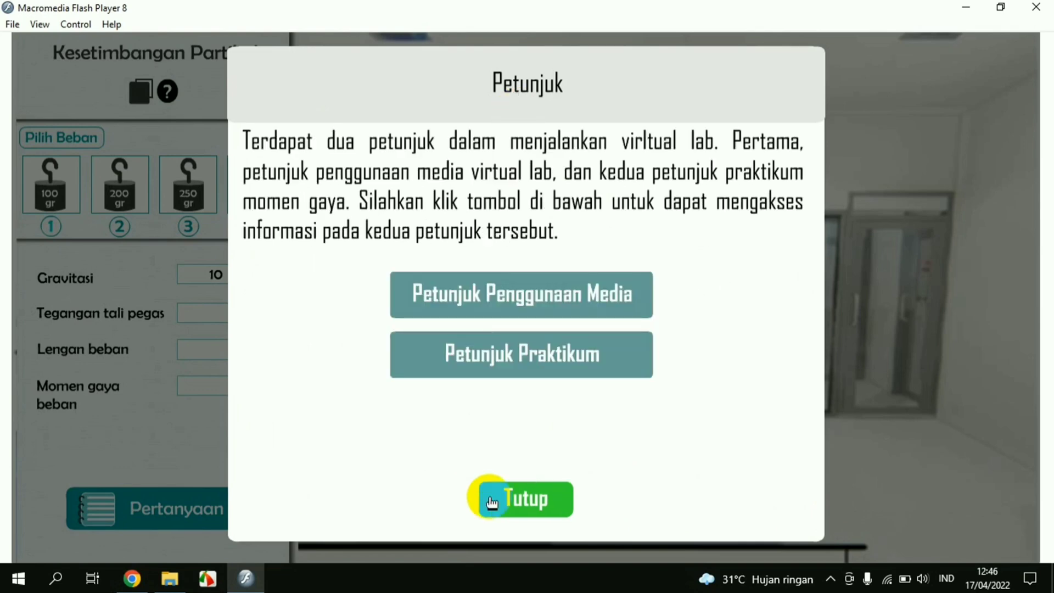
{"action": "left_click", "coordinate": [492, 502]}
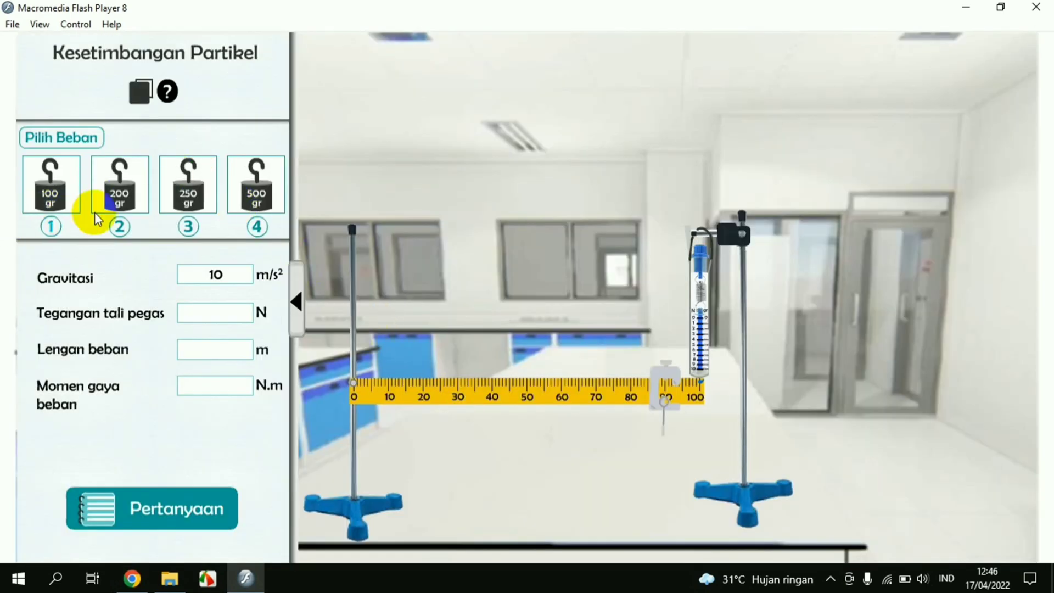
Hang the 100 gr weight on the ruler for the 0,9 readings, then show the Pertanyaan panel
{"action": "left_click", "coordinate": [50, 198]}
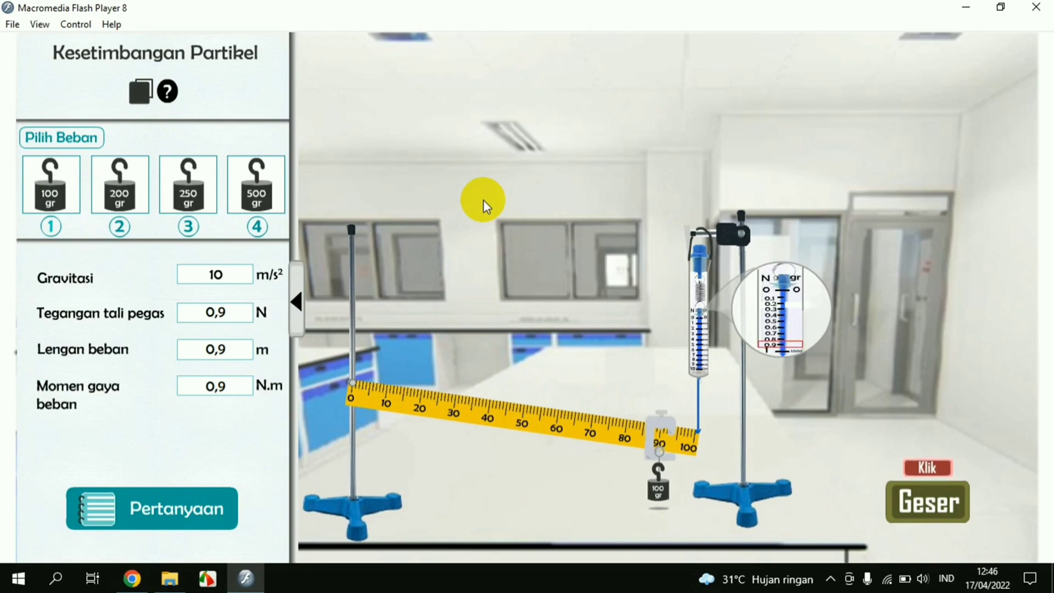
{"action": "left_click", "coordinate": [148, 516]}
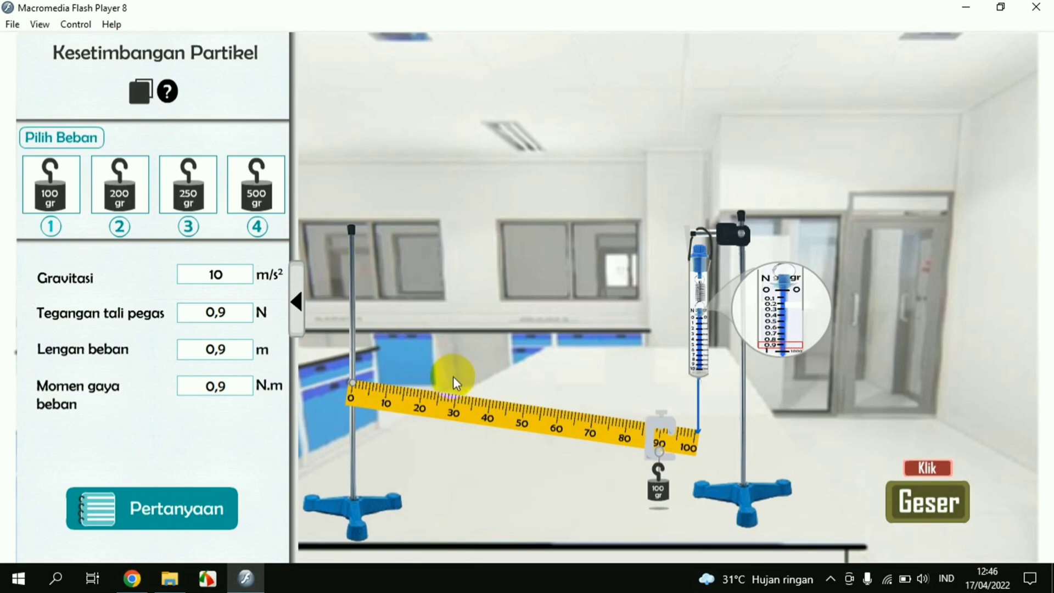
{"action": "left_click", "coordinate": [223, 505]}
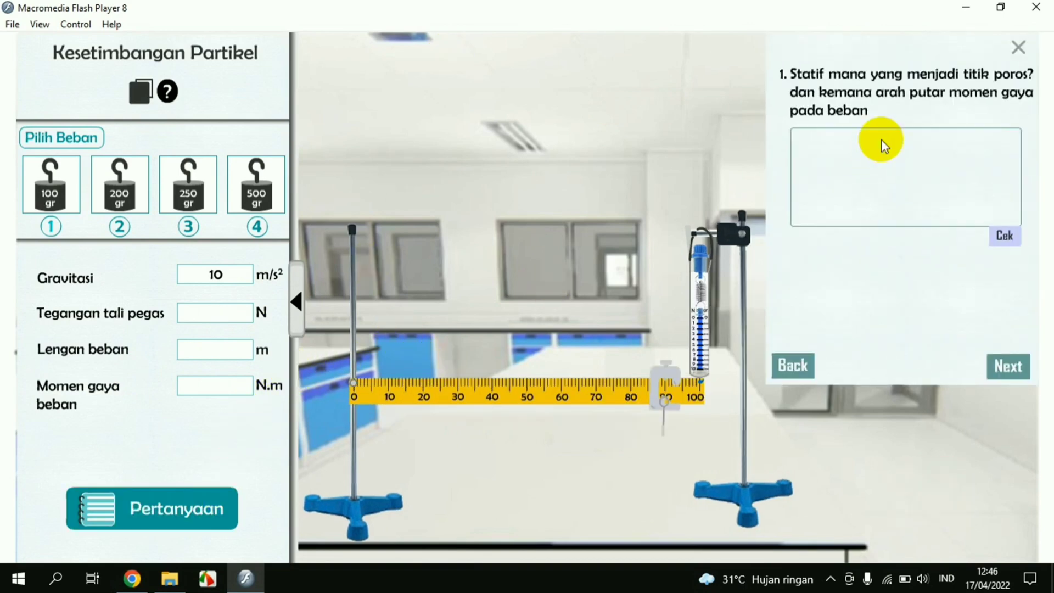
Step through the four practice questions to reach the follow-up problem offer
{"action": "left_click", "coordinate": [1000, 364]}
{"action": "left_click", "coordinate": [1001, 365]}
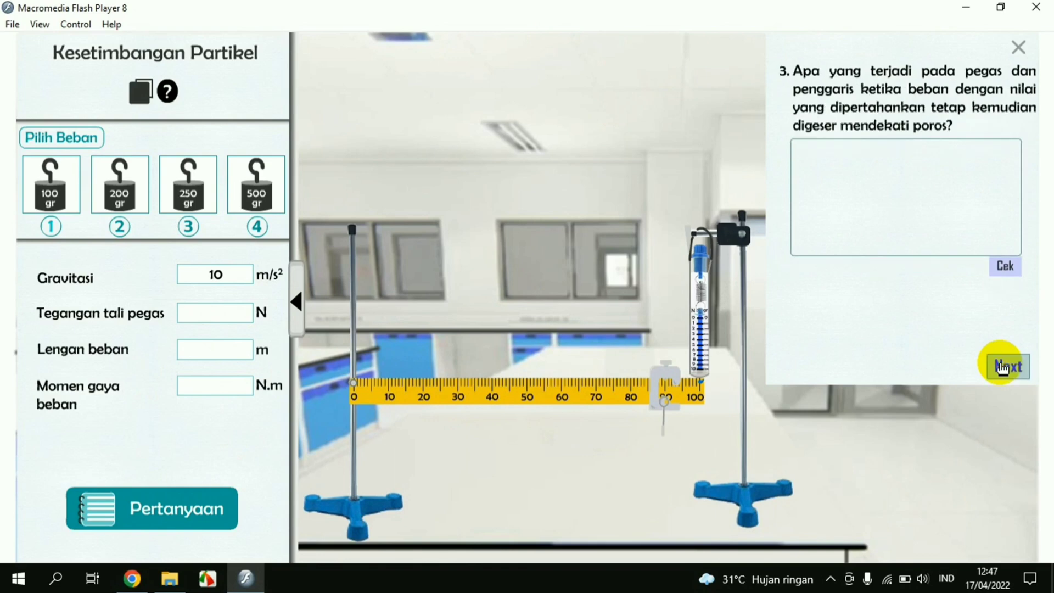
{"action": "left_click", "coordinate": [1000, 367]}
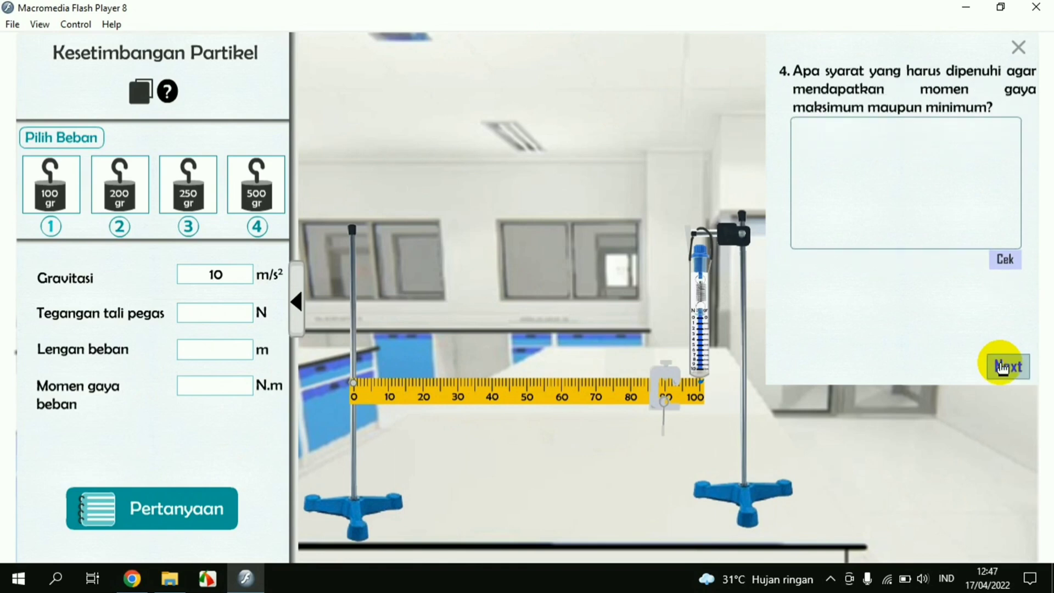
{"action": "left_click", "coordinate": [1000, 365]}
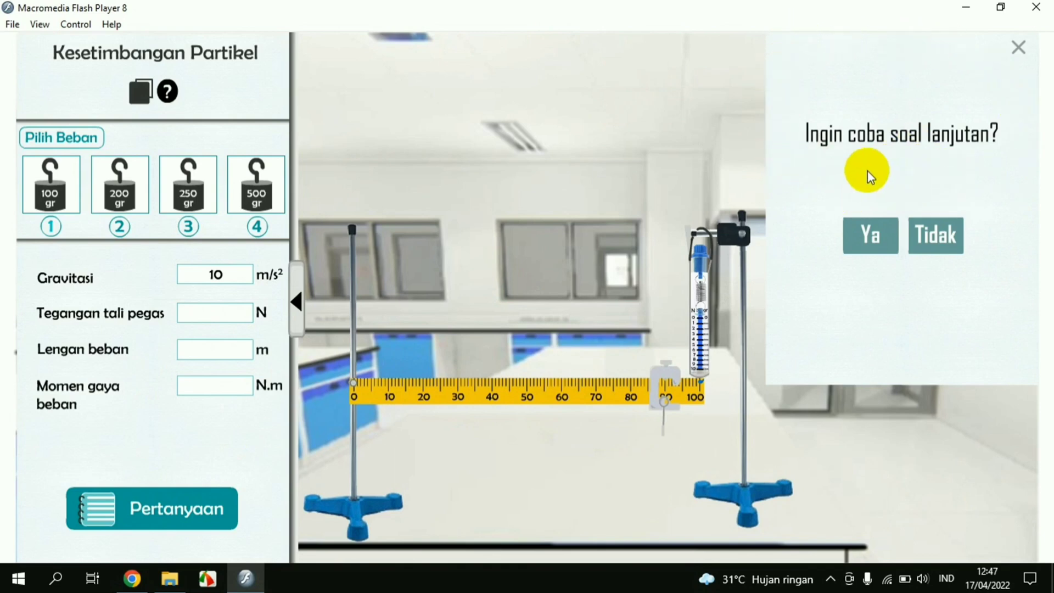
Accept the follow-up problem, reveal its Jawaban solution, and accept the harder questions
{"action": "left_click", "coordinate": [874, 230]}
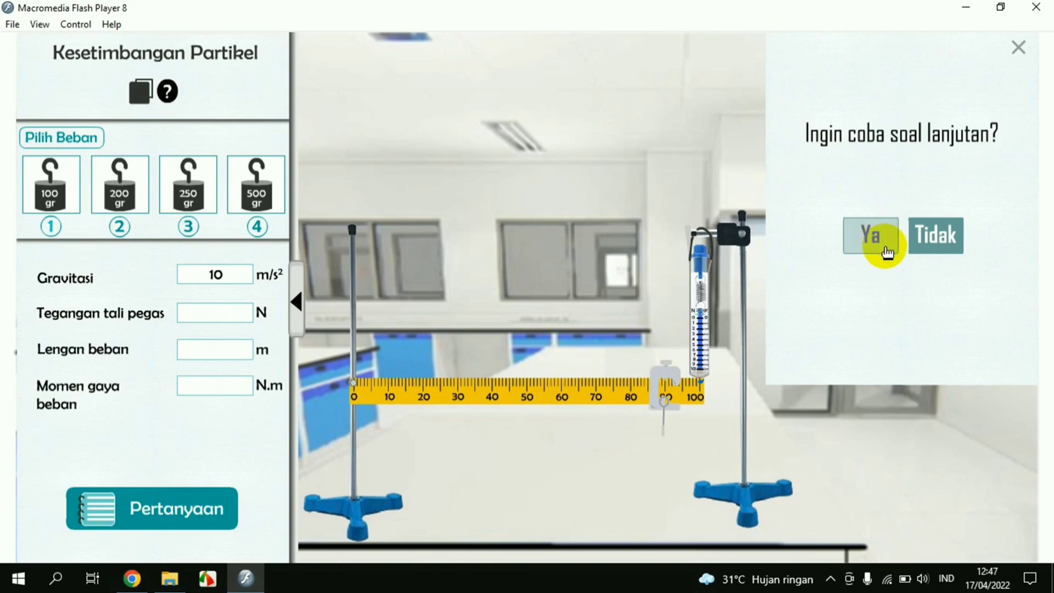
{"action": "left_click", "coordinate": [903, 357]}
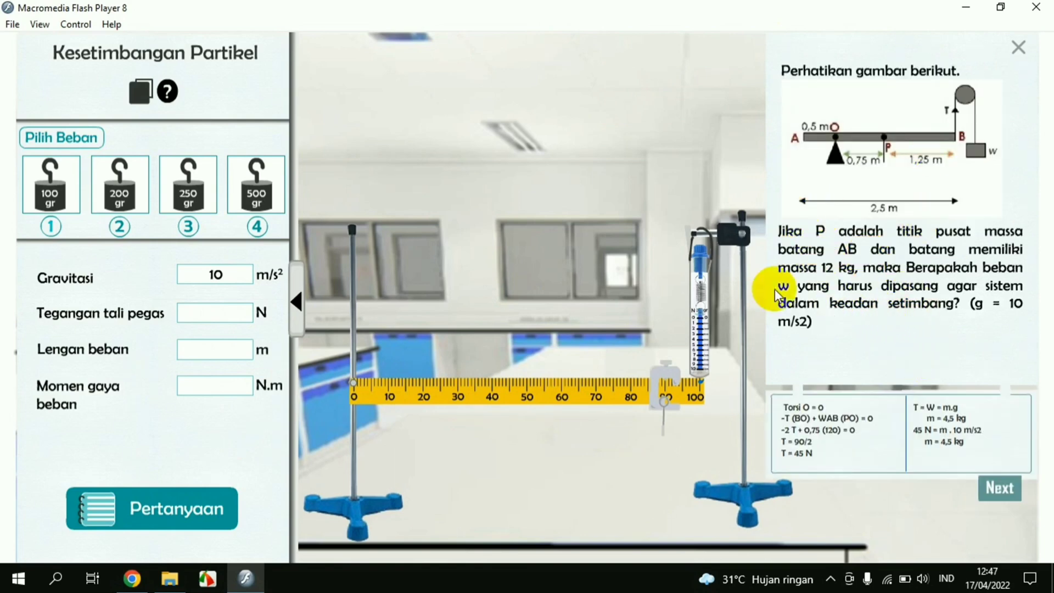
{"action": "left_click", "coordinate": [1011, 497]}
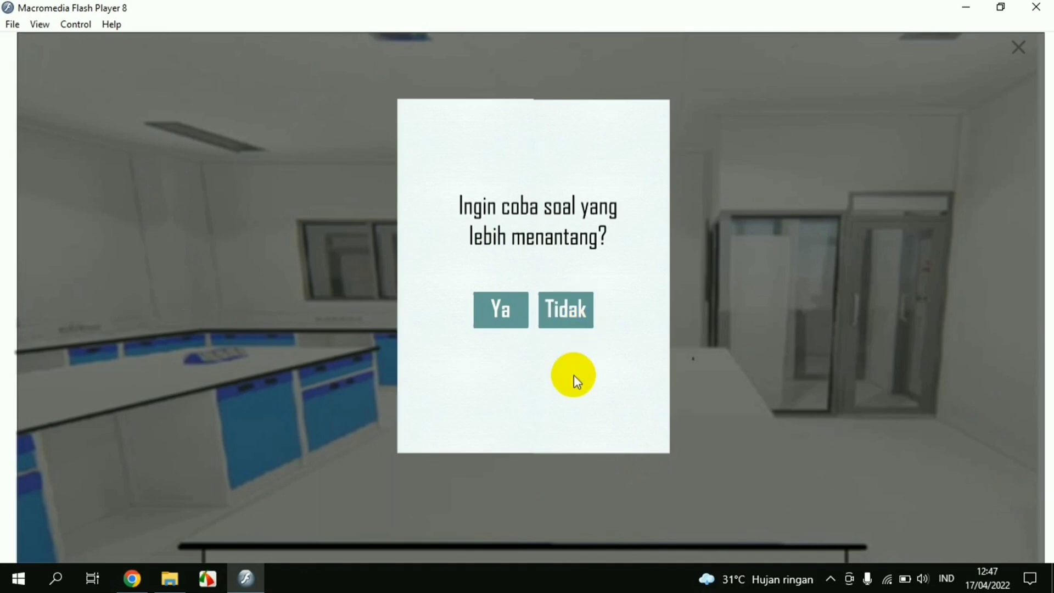
{"action": "left_click", "coordinate": [511, 324]}
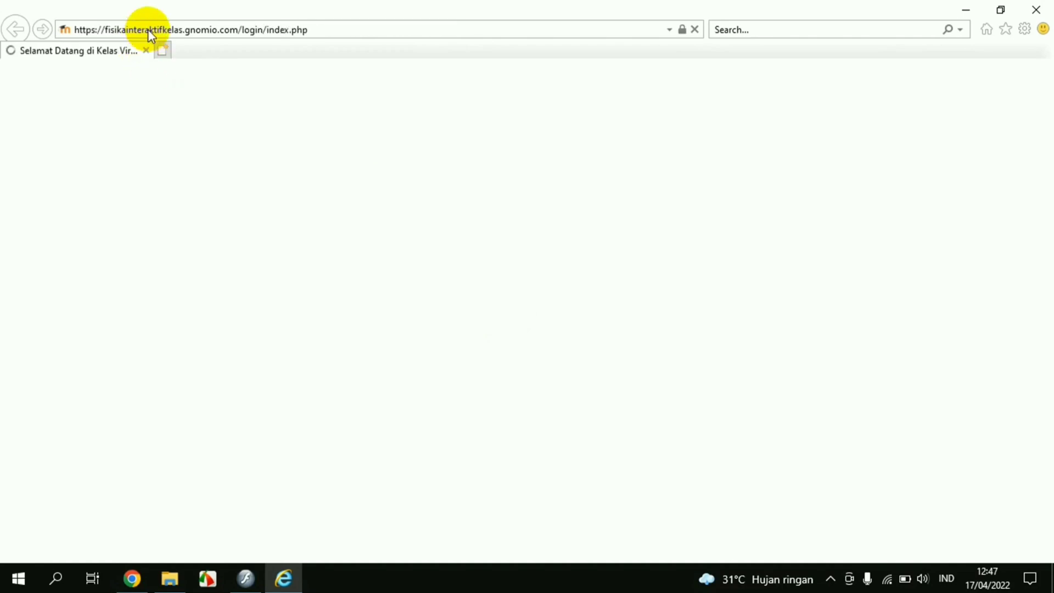
Log in with the student username and password to reach the EVALUASI PEMAHAMAN quiz, then return to Chrome
{"action": "scroll", "coordinate": [637, 218], "scroll_direction": "down", "scroll_amount": 1}
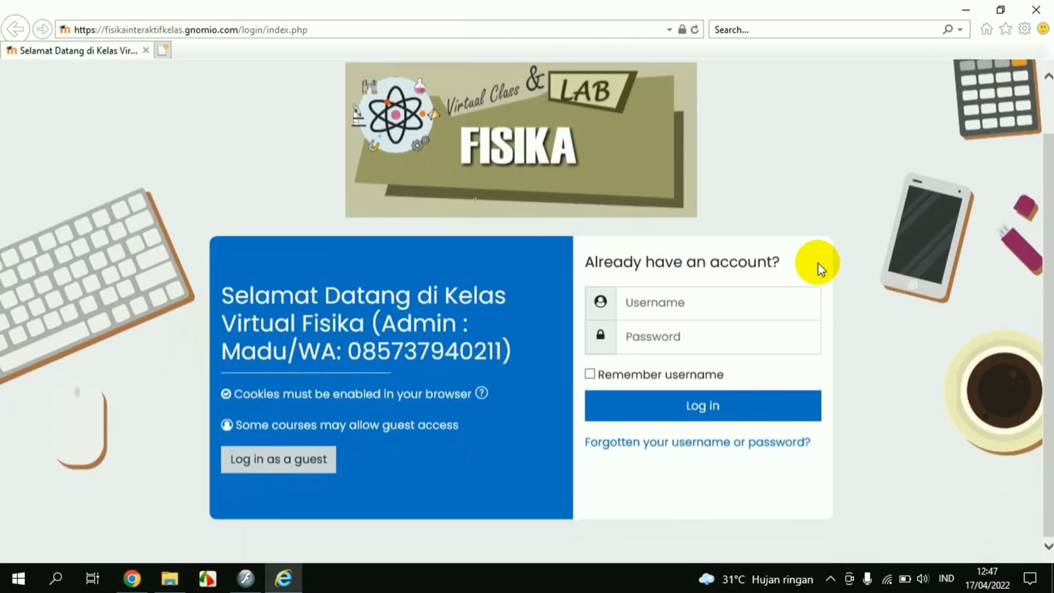
{"action": "left_click", "coordinate": [710, 307]}
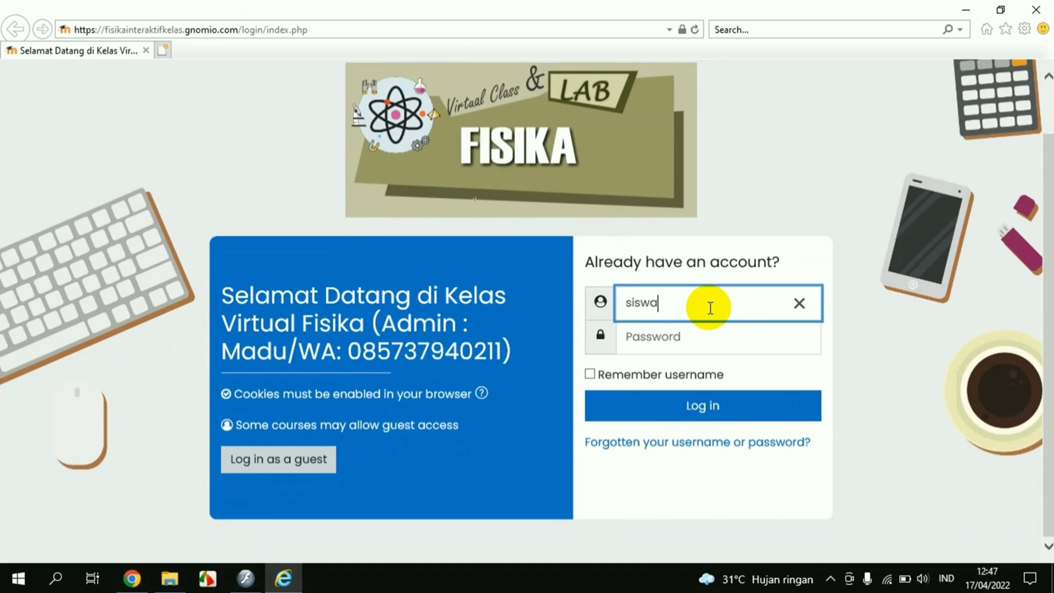
{"action": "left_click", "coordinate": [702, 337]}
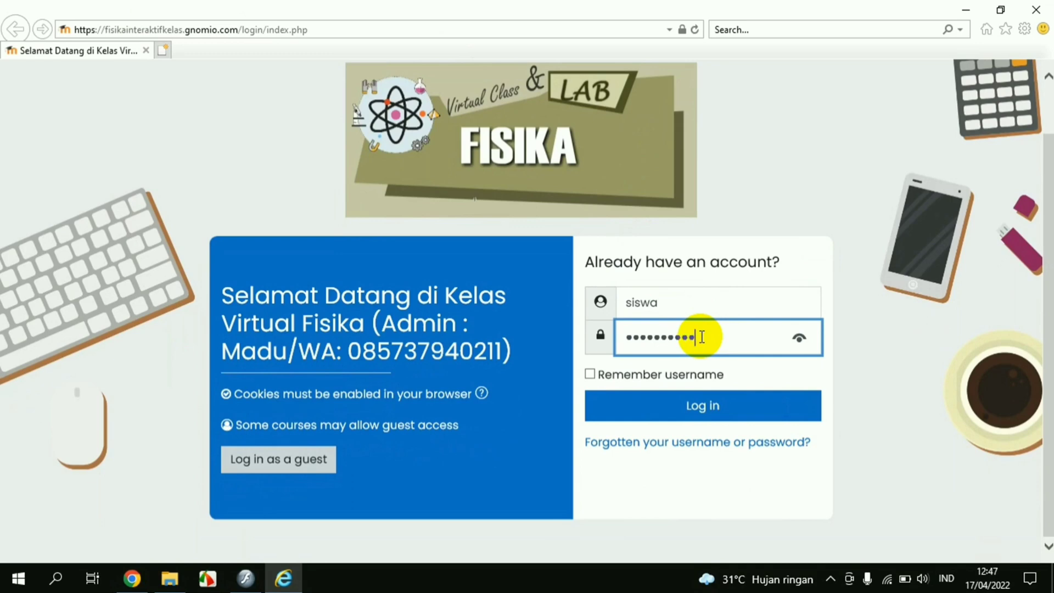
{"action": "left_click", "coordinate": [694, 407]}
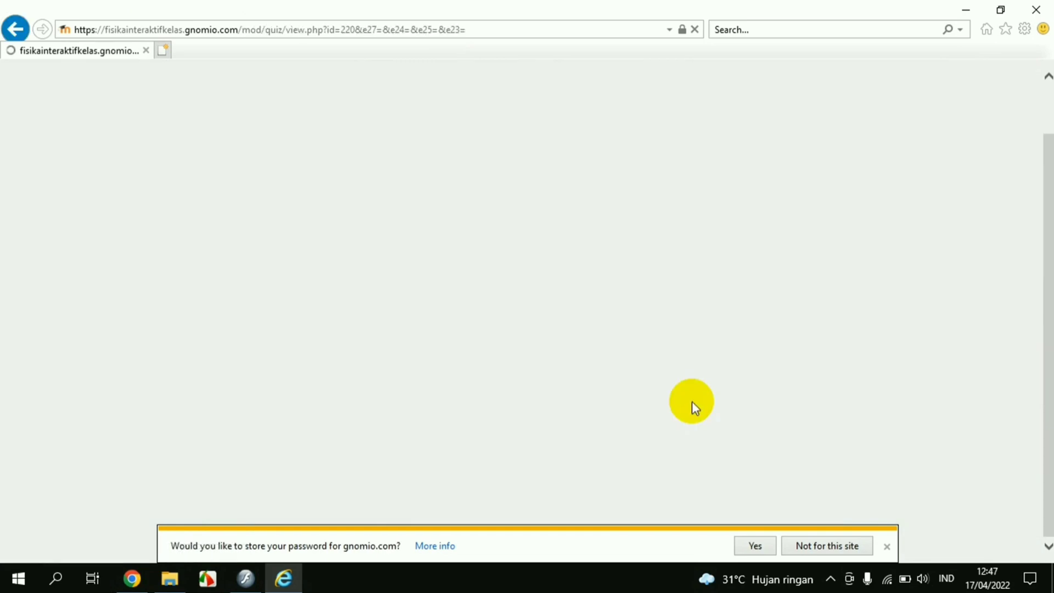
{"action": "scroll", "coordinate": [505, 262], "scroll_direction": "down", "scroll_amount": 2}
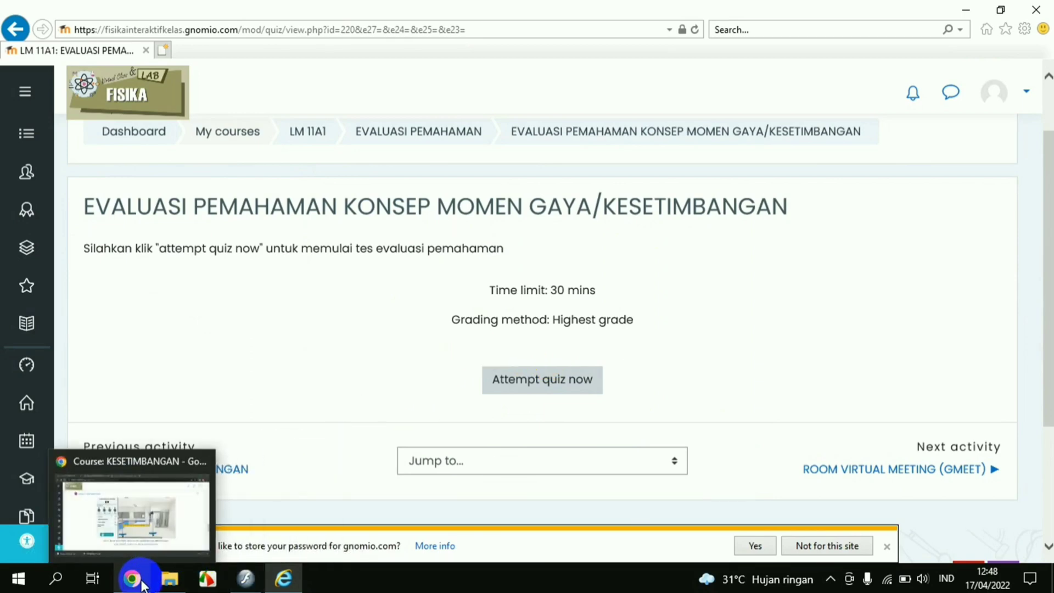
{"action": "left_click", "coordinate": [143, 581]}
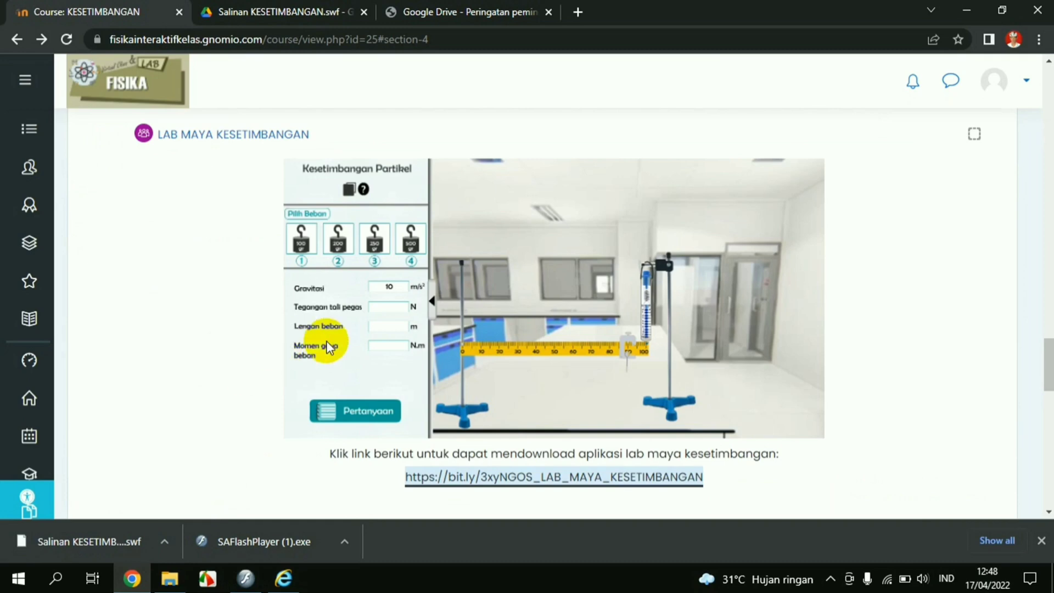
{"action": "scroll", "coordinate": [329, 346], "scroll_direction": "down", "scroll_amount": 4}
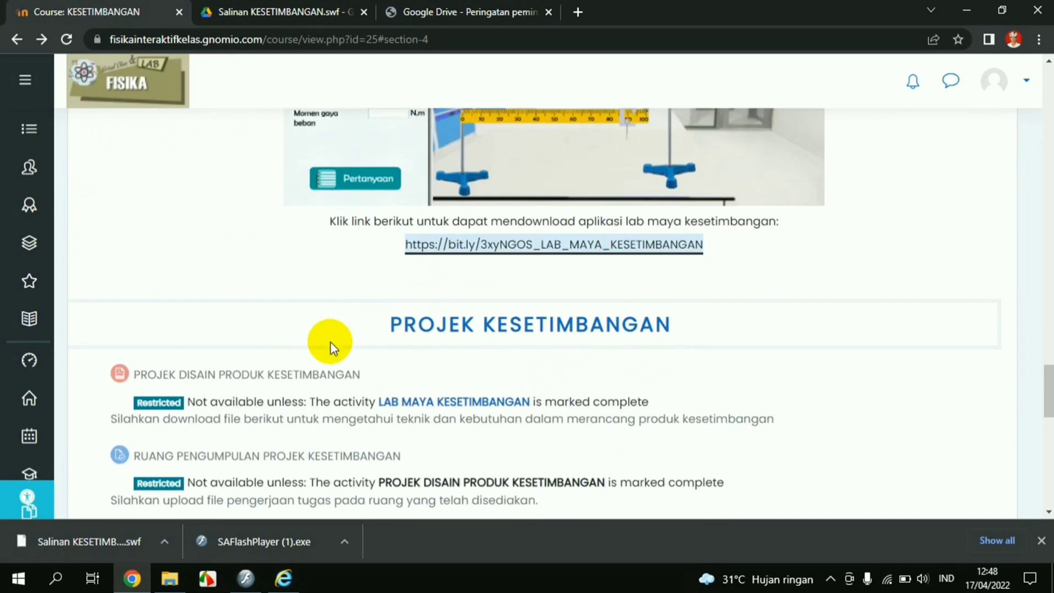
{"action": "scroll", "coordinate": [305, 289], "scroll_direction": "down", "scroll_amount": 1}
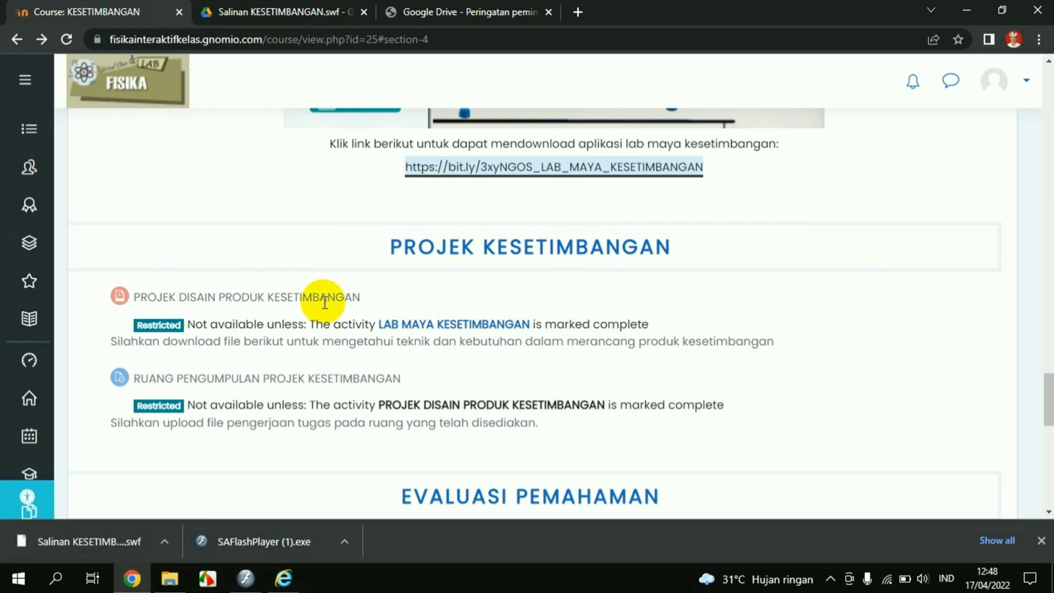
{"action": "scroll", "coordinate": [280, 332], "scroll_direction": "up", "scroll_amount": 5}
{"action": "scroll", "coordinate": [280, 332], "scroll_direction": "up", "scroll_amount": 2}
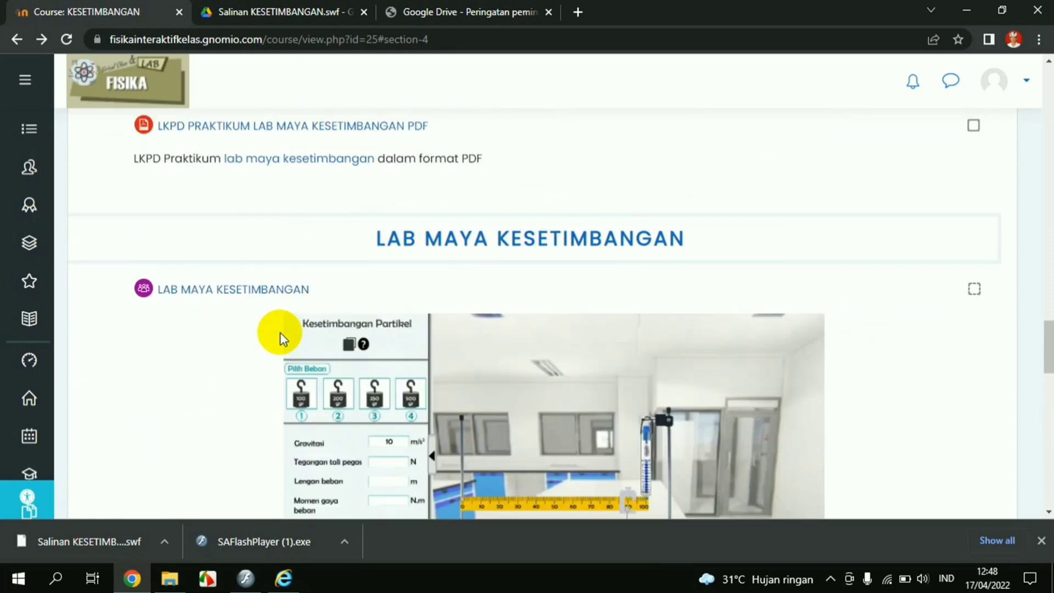
{"action": "scroll", "coordinate": [252, 311], "scroll_direction": "down", "scroll_amount": 7}
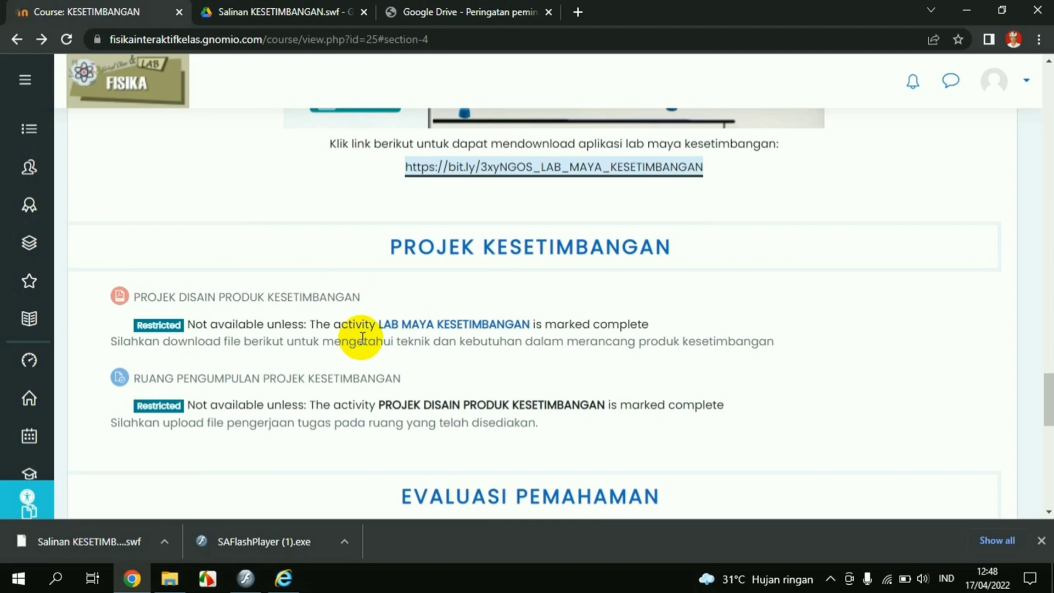
{"action": "scroll", "coordinate": [363, 337], "scroll_direction": "up", "scroll_amount": 8}
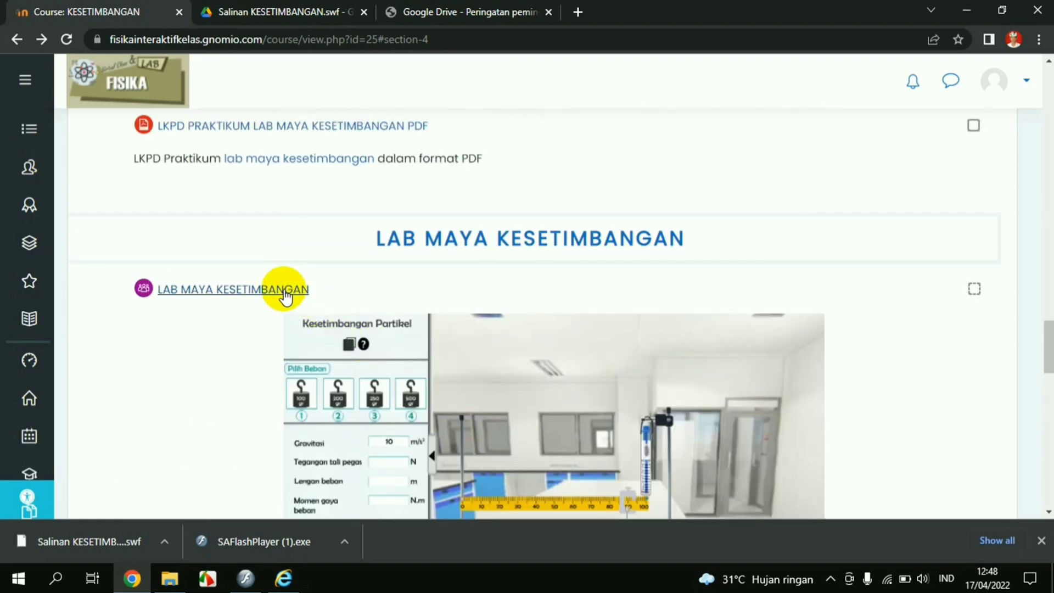
Post a new discussion topic titled 1 with a message in the LAB MAYA KESETIMBANGAN forum
{"action": "left_click", "coordinate": [285, 291]}
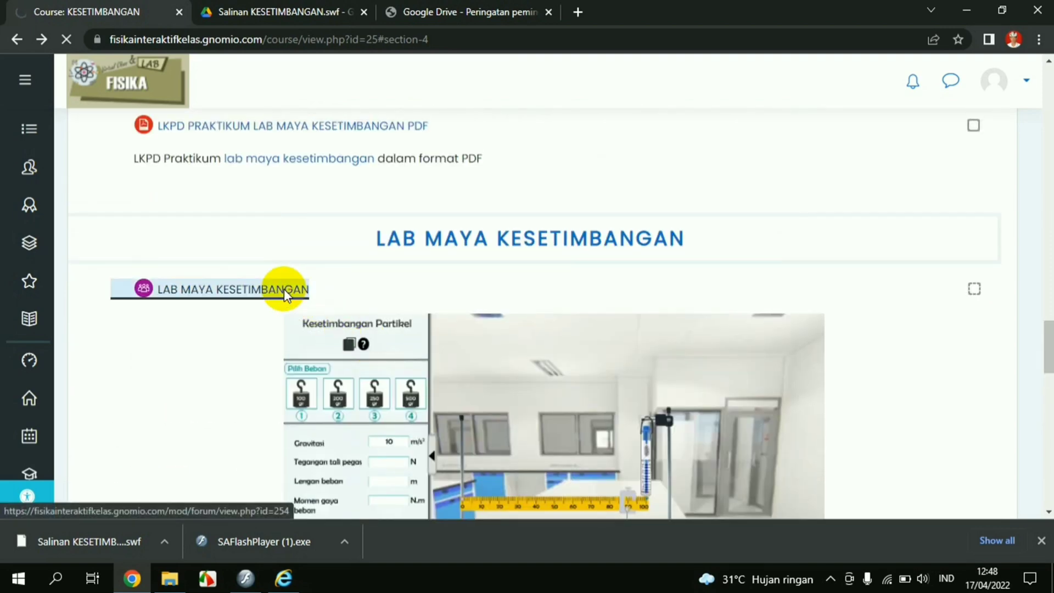
{"action": "scroll", "coordinate": [285, 294], "scroll_direction": "down", "scroll_amount": 4}
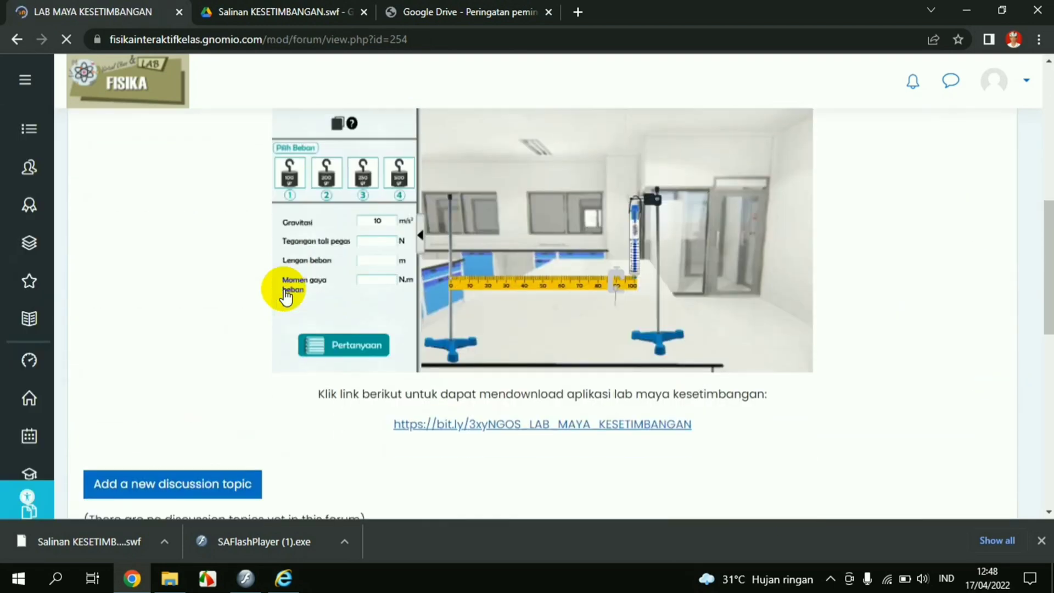
{"action": "scroll", "coordinate": [285, 293], "scroll_direction": "down", "scroll_amount": 4}
{"action": "left_click", "coordinate": [247, 252]}
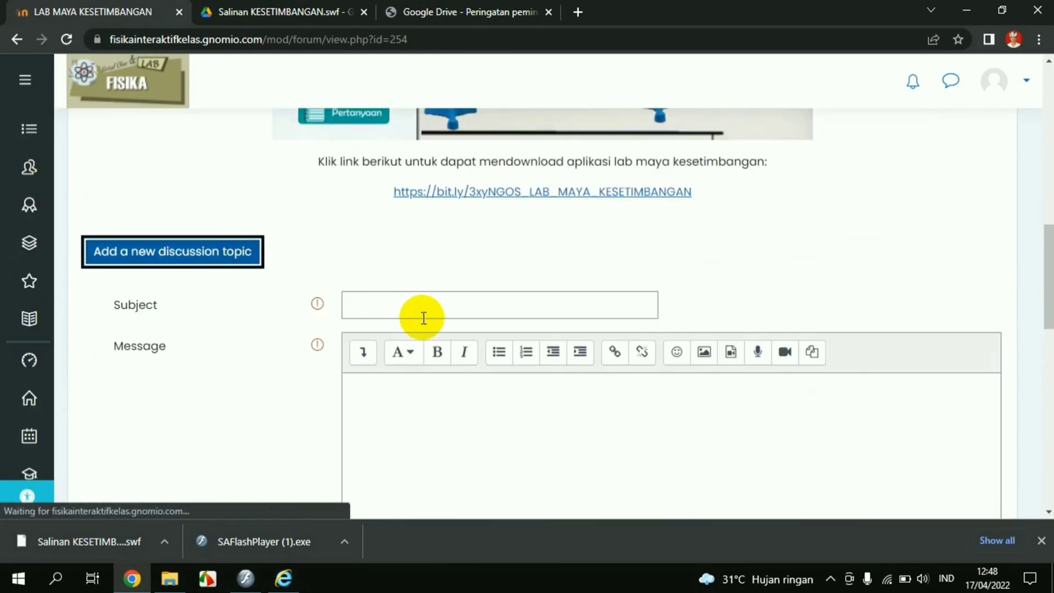
{"action": "left_click", "coordinate": [416, 307]}
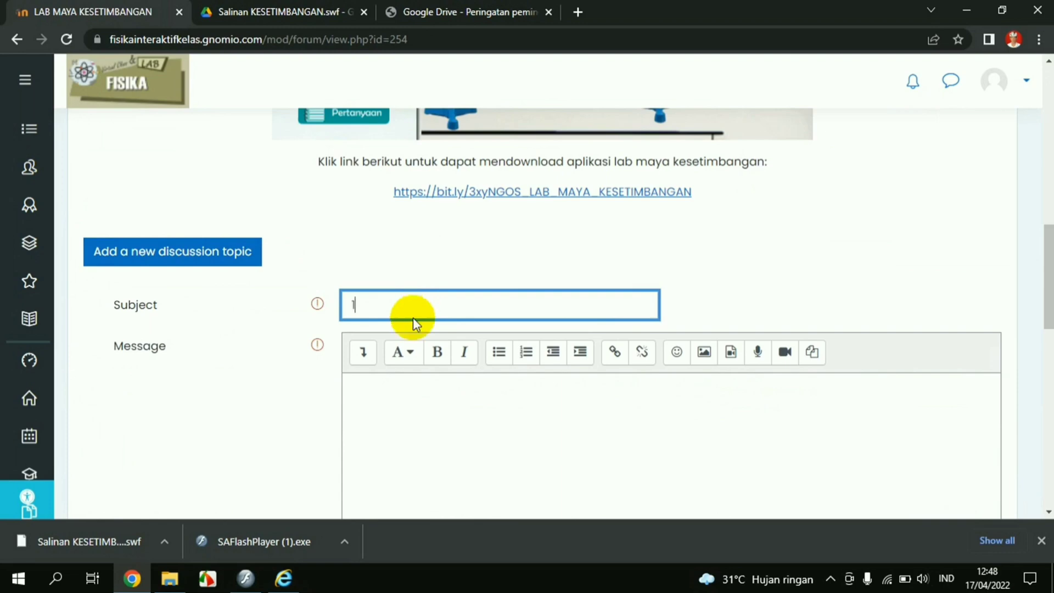
{"action": "left_click", "coordinate": [411, 393]}
{"action": "scroll", "coordinate": [411, 394], "scroll_direction": "down", "scroll_amount": 4}
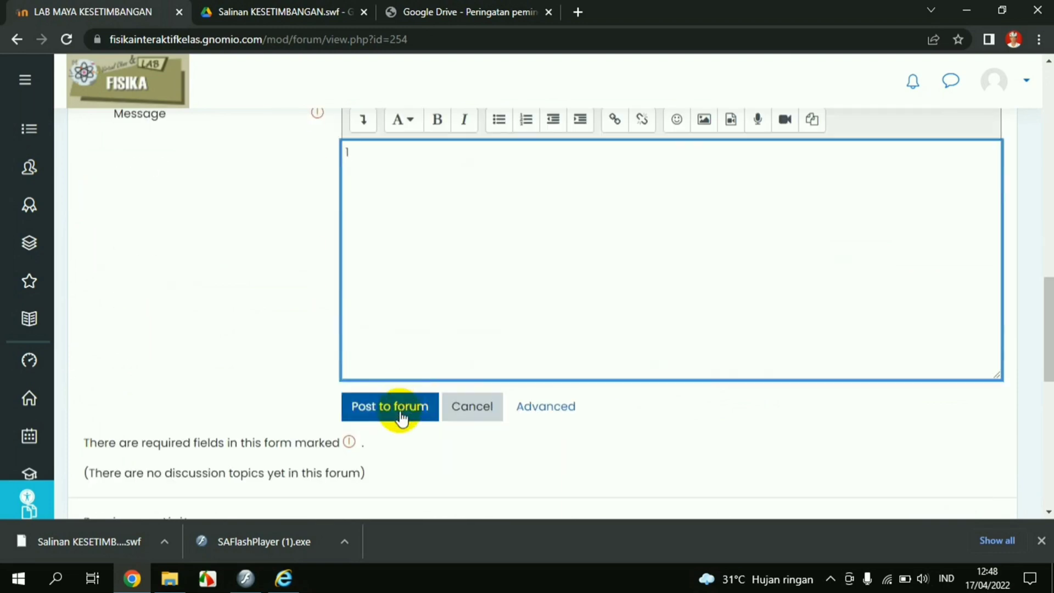
{"action": "left_click", "coordinate": [401, 413]}
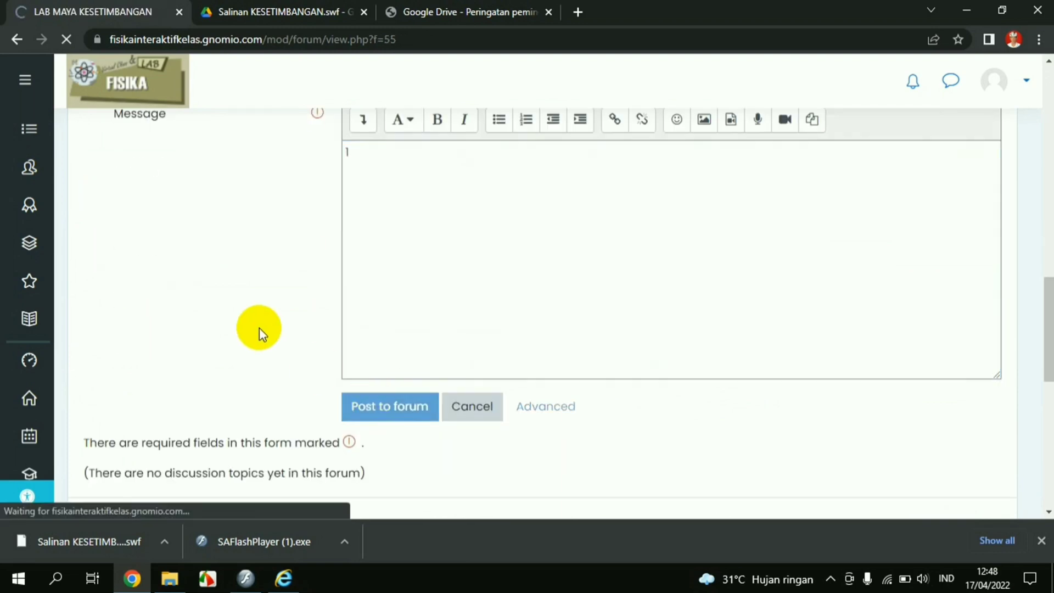
Go back to the KESETIMBANGAN course page through the breadcrumb link
{"action": "scroll", "coordinate": [258, 329], "scroll_direction": "down", "scroll_amount": 10}
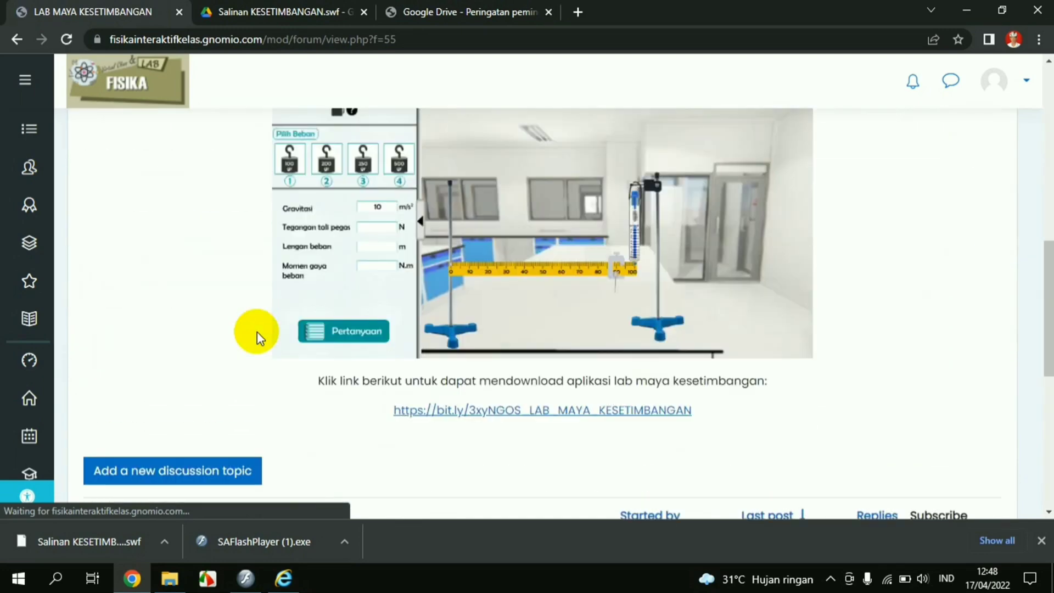
{"action": "scroll", "coordinate": [256, 331], "scroll_direction": "down", "scroll_amount": 4}
{"action": "scroll", "coordinate": [257, 331], "scroll_direction": "up", "scroll_amount": 8}
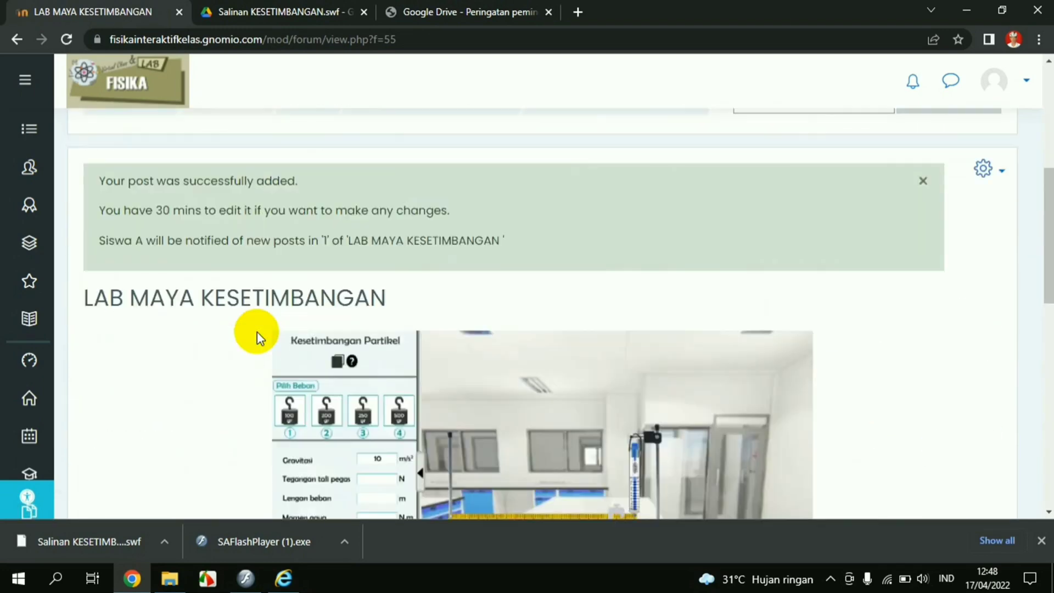
{"action": "scroll", "coordinate": [257, 331], "scroll_direction": "up", "scroll_amount": 2}
{"action": "left_click_drag", "start_coordinate": [323, 219], "coordinate": [396, 224]}
{"action": "left_click", "coordinate": [394, 222]}
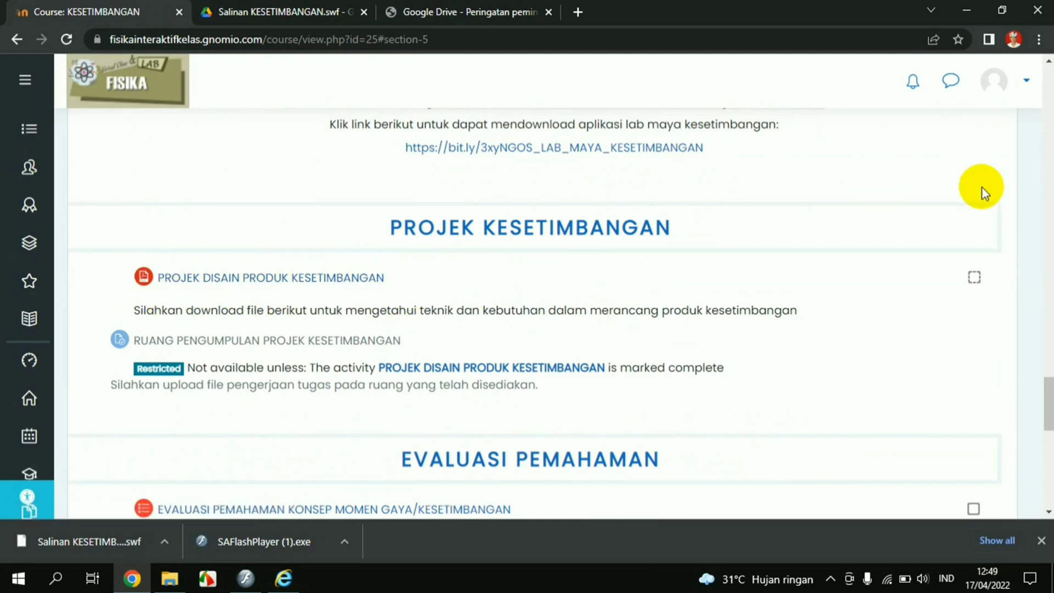
Open the PROJEK DISAIN PRODUK KESETIMBANGAN worksheet PDF and read through its first three pages
{"action": "scroll", "coordinate": [950, 259], "scroll_direction": "up", "scroll_amount": 5}
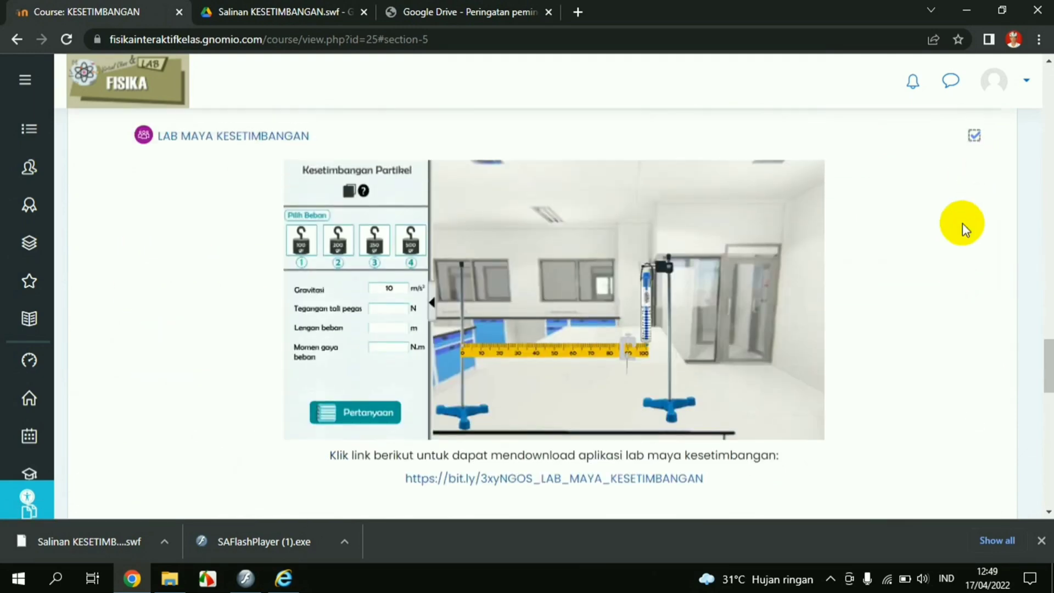
{"action": "scroll", "coordinate": [962, 222], "scroll_direction": "up", "scroll_amount": 2}
{"action": "scroll", "coordinate": [781, 350], "scroll_direction": "down", "scroll_amount": 8}
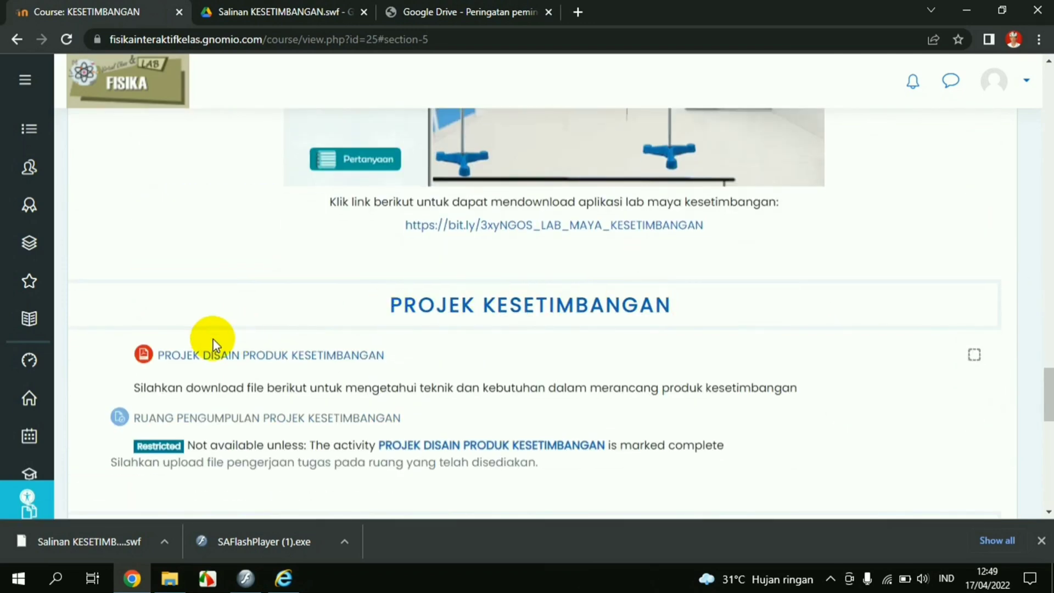
{"action": "left_click", "coordinate": [213, 356]}
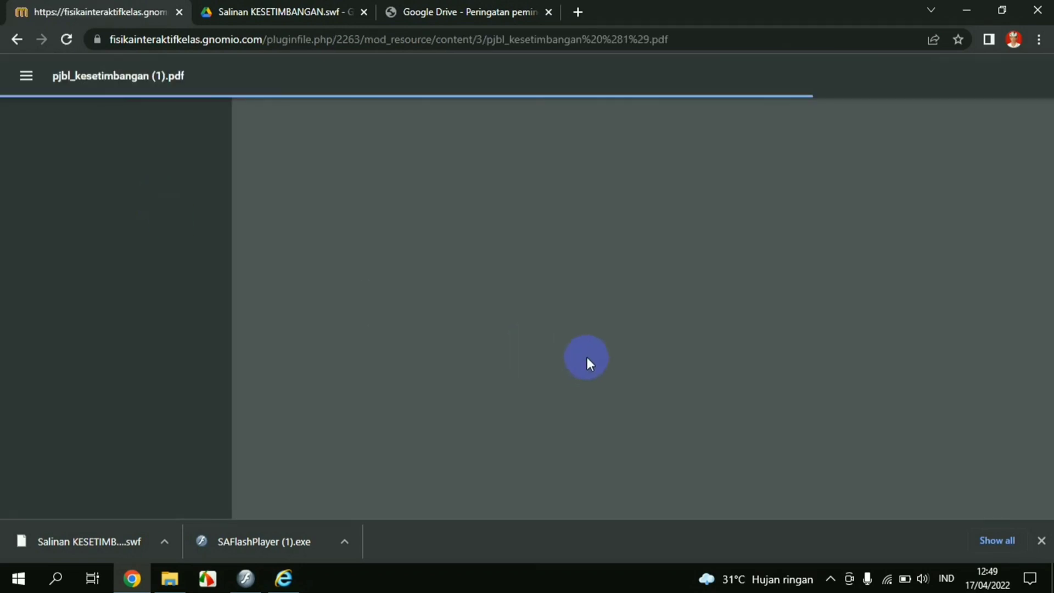
{"action": "scroll", "coordinate": [587, 359], "scroll_direction": "down", "scroll_amount": 7}
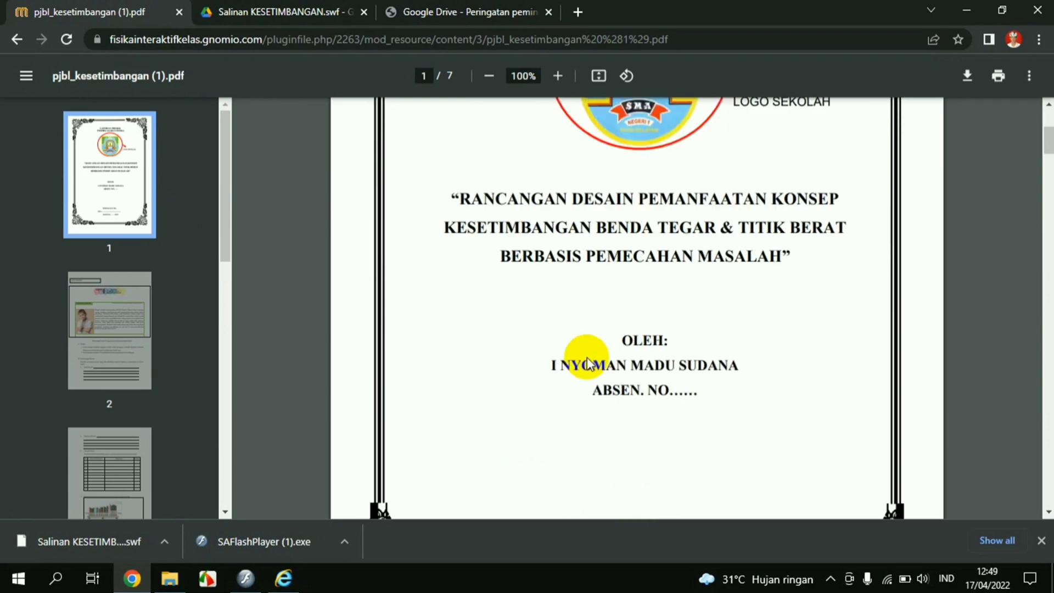
{"action": "scroll", "coordinate": [468, 308], "scroll_direction": "up", "scroll_amount": 7}
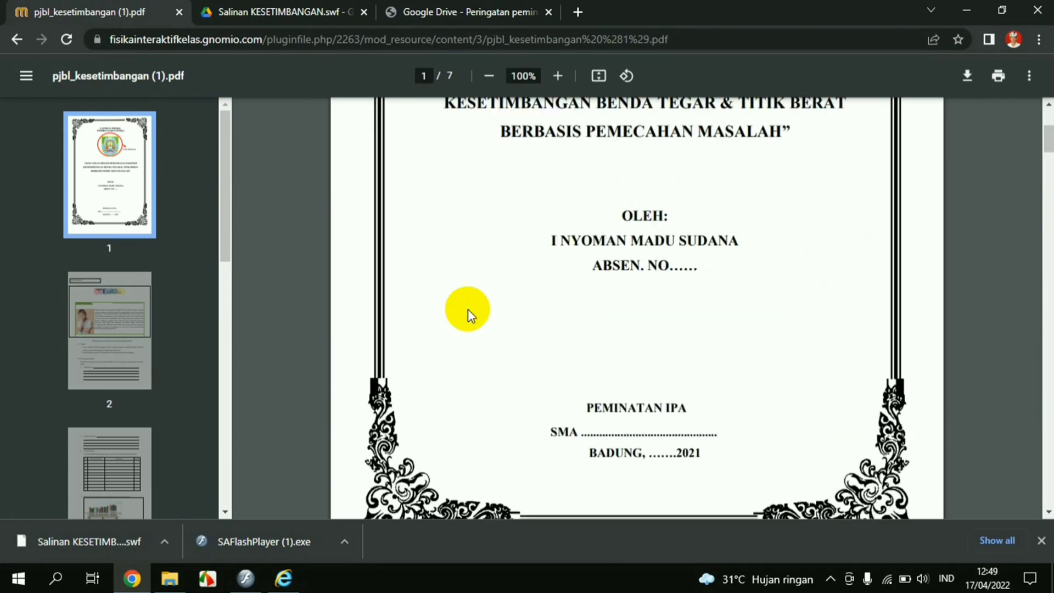
{"action": "scroll", "coordinate": [468, 309], "scroll_direction": "down", "scroll_amount": 12}
{"action": "scroll", "coordinate": [468, 308], "scroll_direction": "down", "scroll_amount": 15}
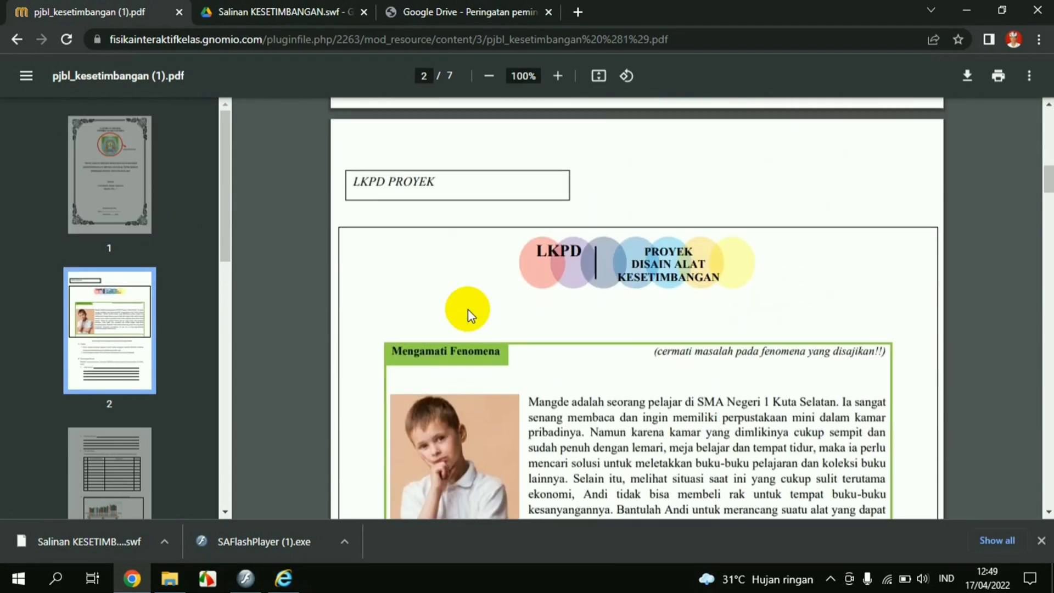
{"action": "scroll", "coordinate": [342, 294], "scroll_direction": "down", "scroll_amount": 4}
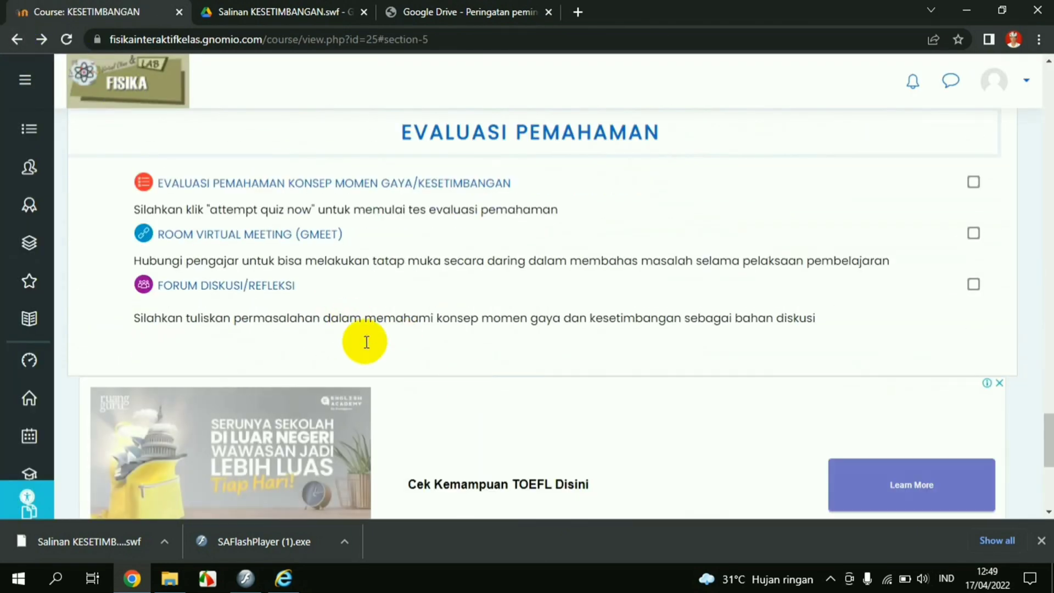
Review the RUANG PENGUMPULAN PROJEK KESETIMBANGAN assignment, then return via the PROJEK KESETIMBANGAN breadcrumb
{"action": "scroll", "coordinate": [365, 336], "scroll_direction": "up", "scroll_amount": 5}
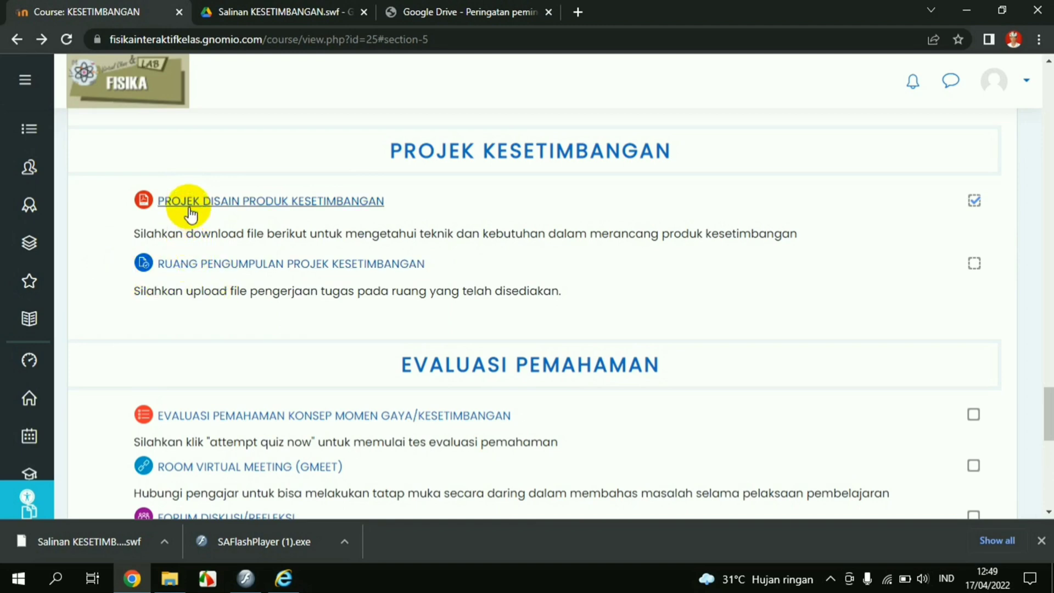
{"action": "left_click", "coordinate": [246, 266]}
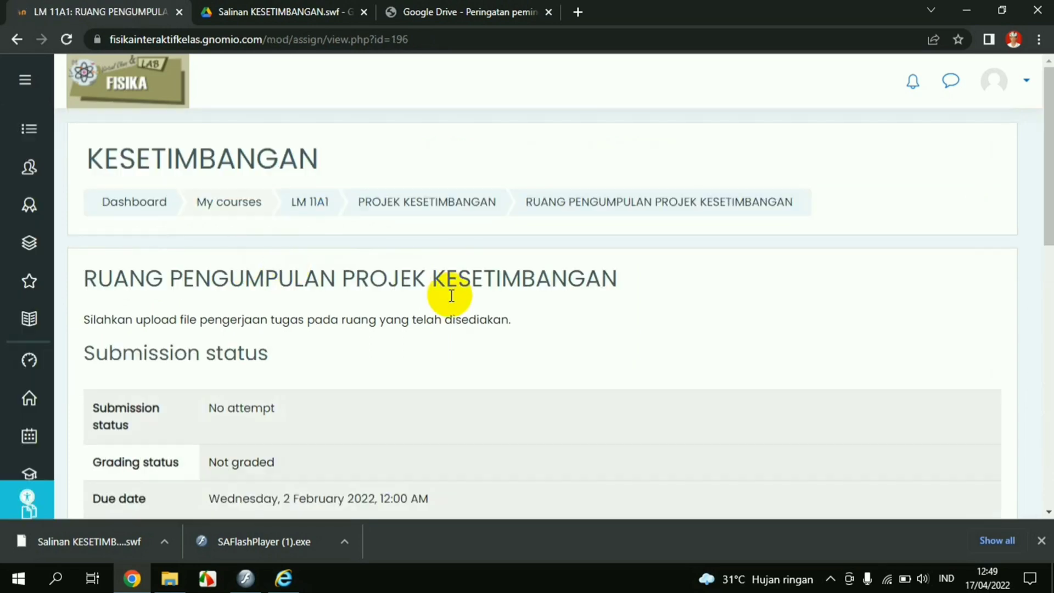
{"action": "scroll", "coordinate": [397, 377], "scroll_direction": "down", "scroll_amount": 4}
{"action": "scroll", "coordinate": [506, 399], "scroll_direction": "down", "scroll_amount": 3}
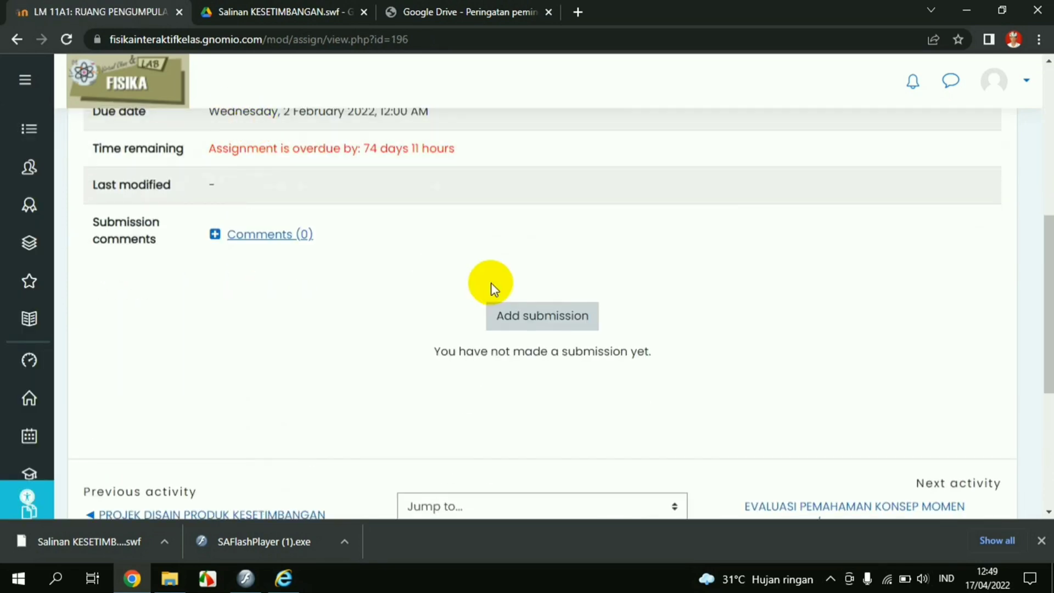
{"action": "scroll", "coordinate": [485, 279], "scroll_direction": "up", "scroll_amount": 1}
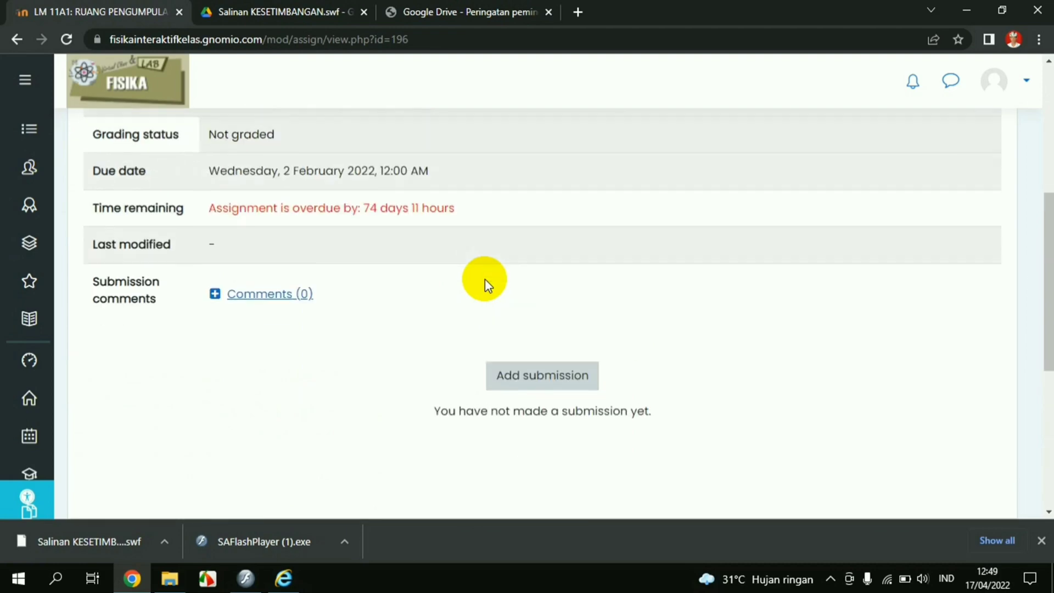
{"action": "scroll", "coordinate": [485, 279], "scroll_direction": "down", "scroll_amount": 1}
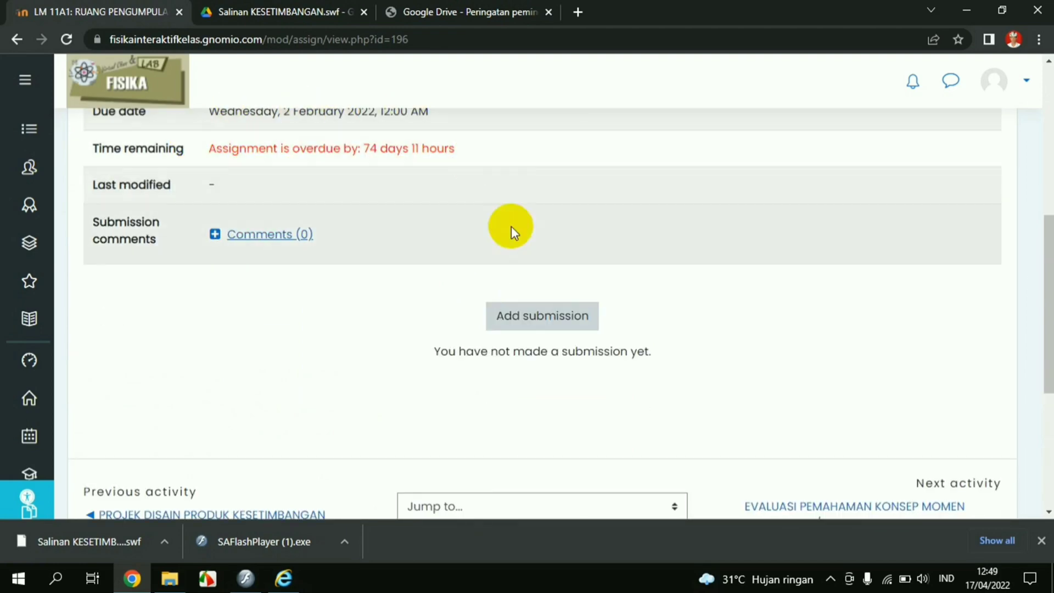
{"action": "scroll", "coordinate": [780, 252], "scroll_direction": "up", "scroll_amount": 1}
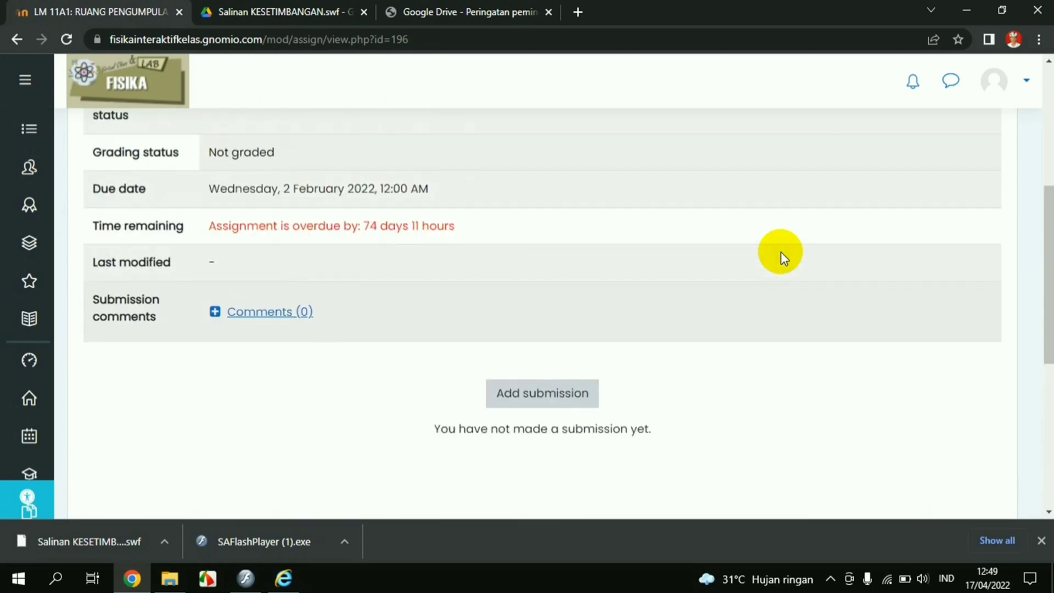
{"action": "scroll", "coordinate": [781, 249], "scroll_direction": "up", "scroll_amount": 5}
{"action": "left_click", "coordinate": [428, 208]}
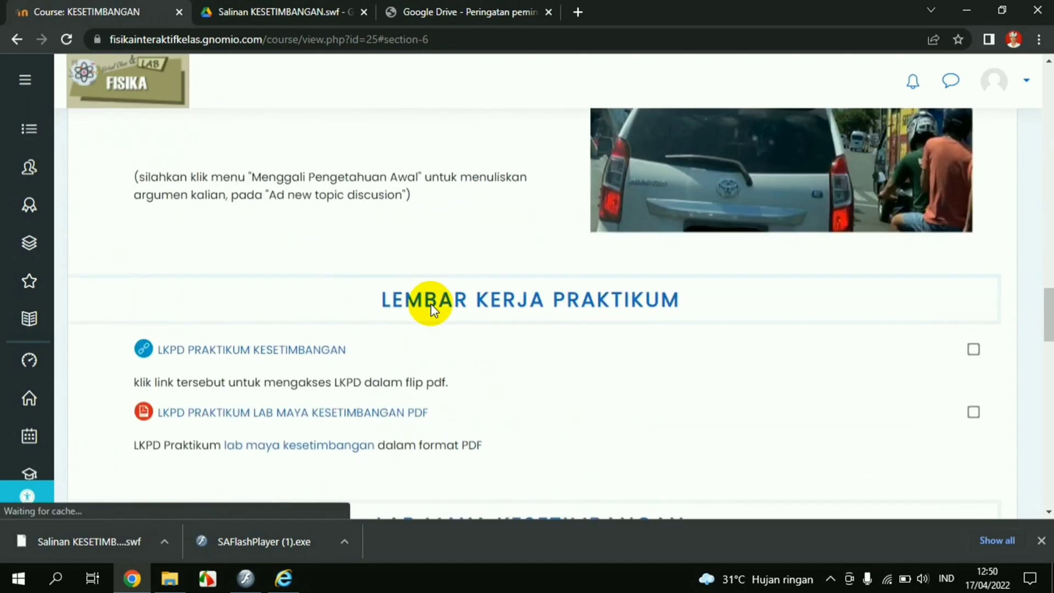
{"action": "scroll", "coordinate": [431, 310], "scroll_direction": "down", "scroll_amount": 10}
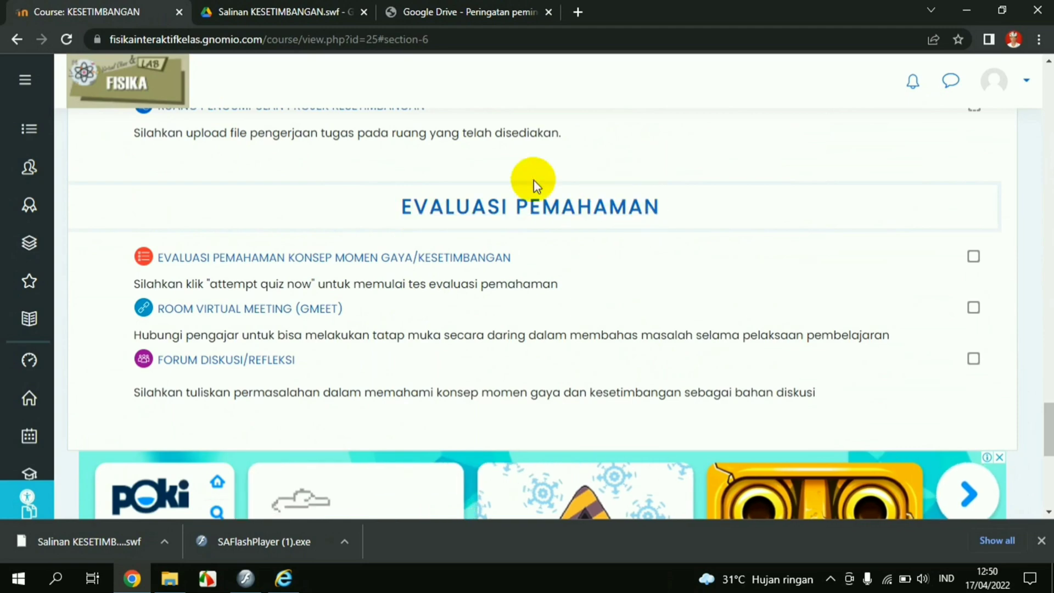
{"action": "left_click", "coordinate": [203, 261]}
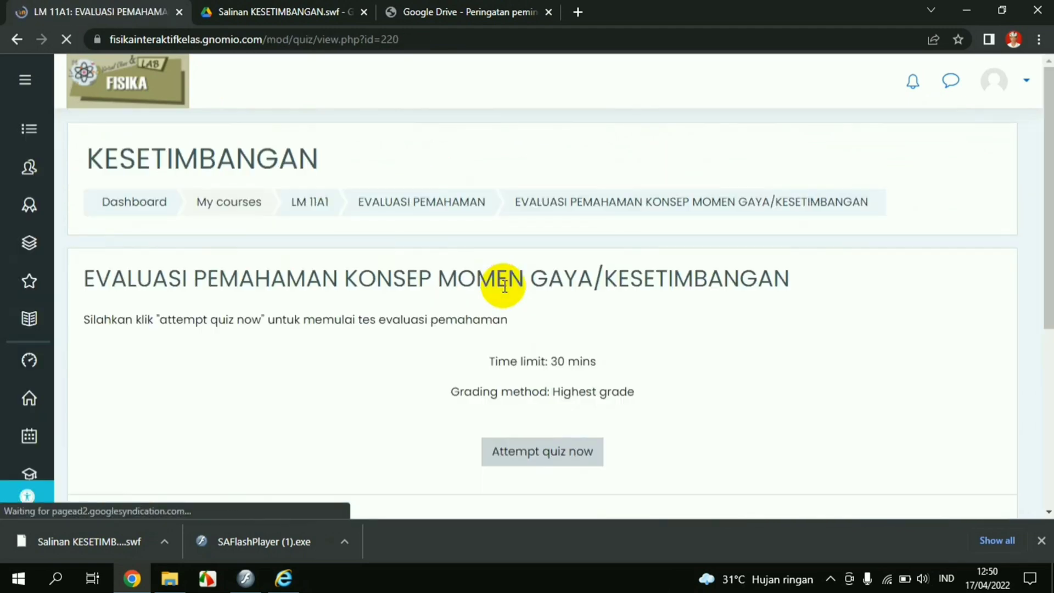
{"action": "scroll", "coordinate": [504, 298], "scroll_direction": "down", "scroll_amount": 1}
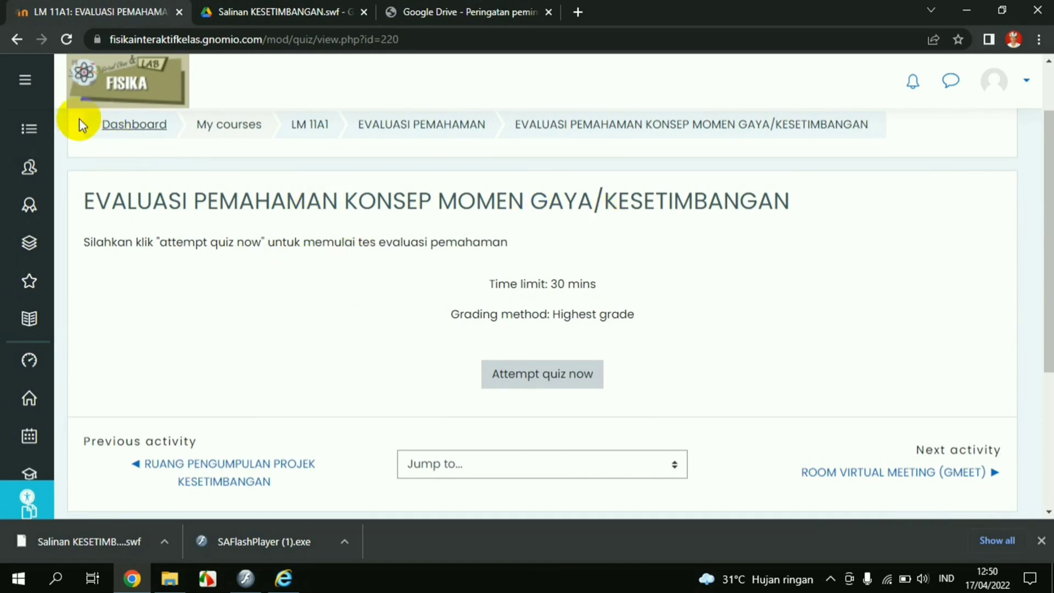
{"action": "left_click", "coordinate": [29, 40]}
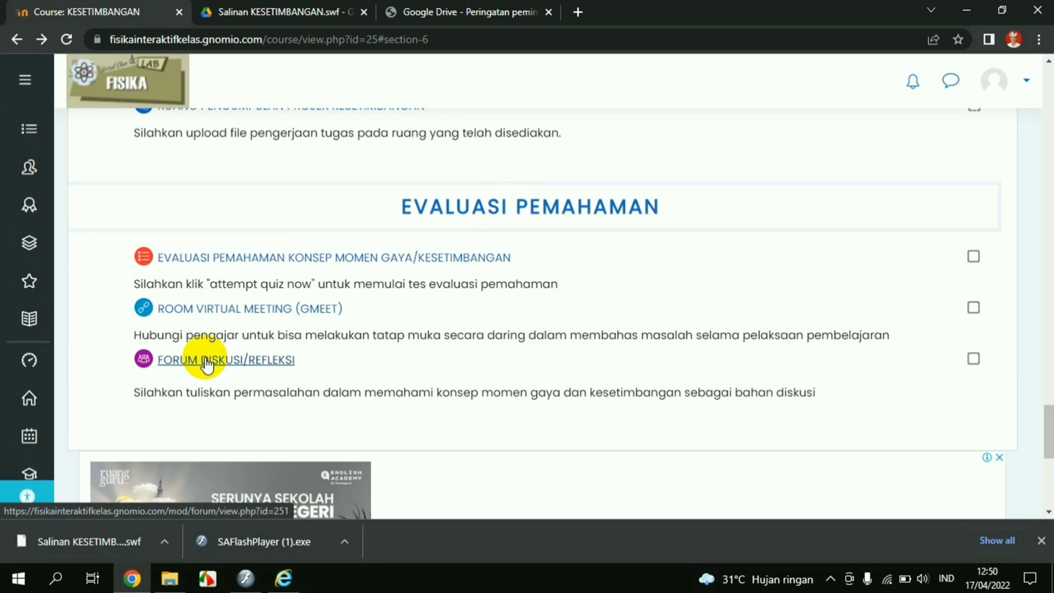
Open FORUM DISKUSI/REFLEKSI and start a new topic, placing the cursor in Subject, then Message
{"action": "left_click", "coordinate": [206, 360]}
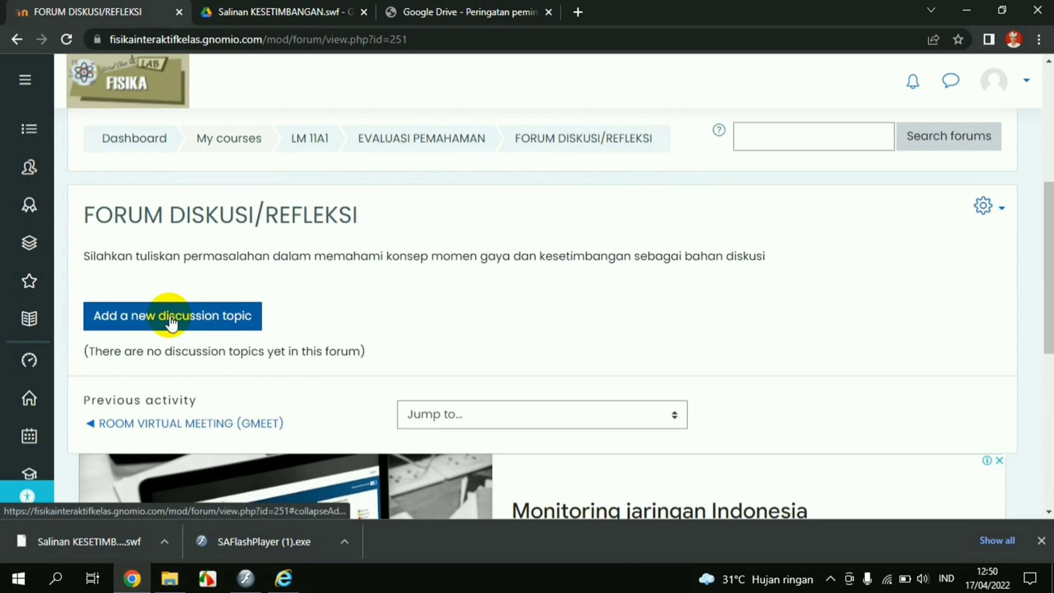
{"action": "left_click", "coordinate": [171, 323]}
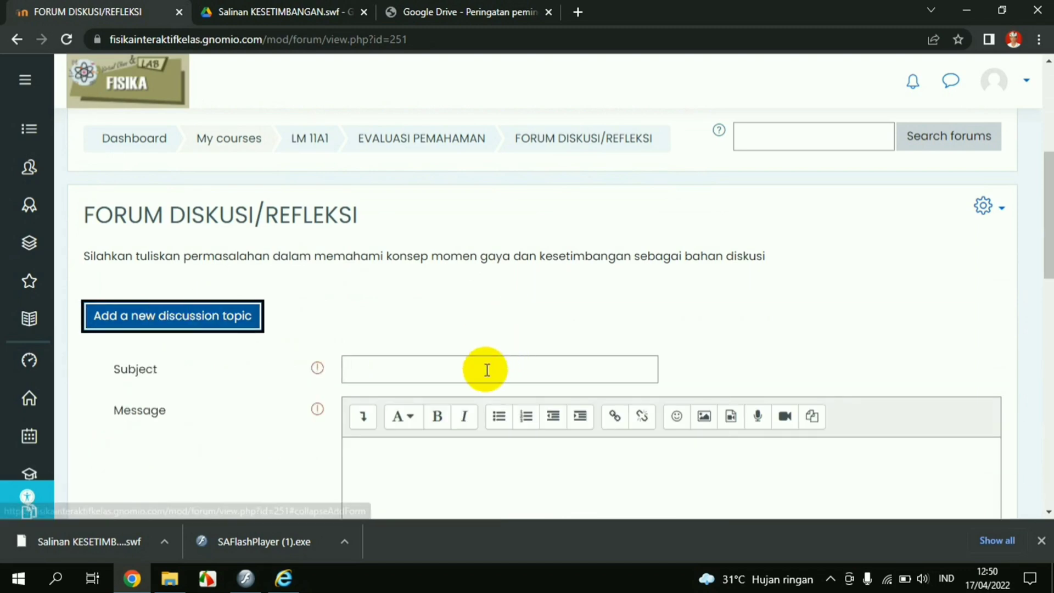
{"action": "left_click", "coordinate": [485, 370]}
{"action": "scroll", "coordinate": [478, 384], "scroll_direction": "down", "scroll_amount": 3}
{"action": "left_click", "coordinate": [469, 342]}
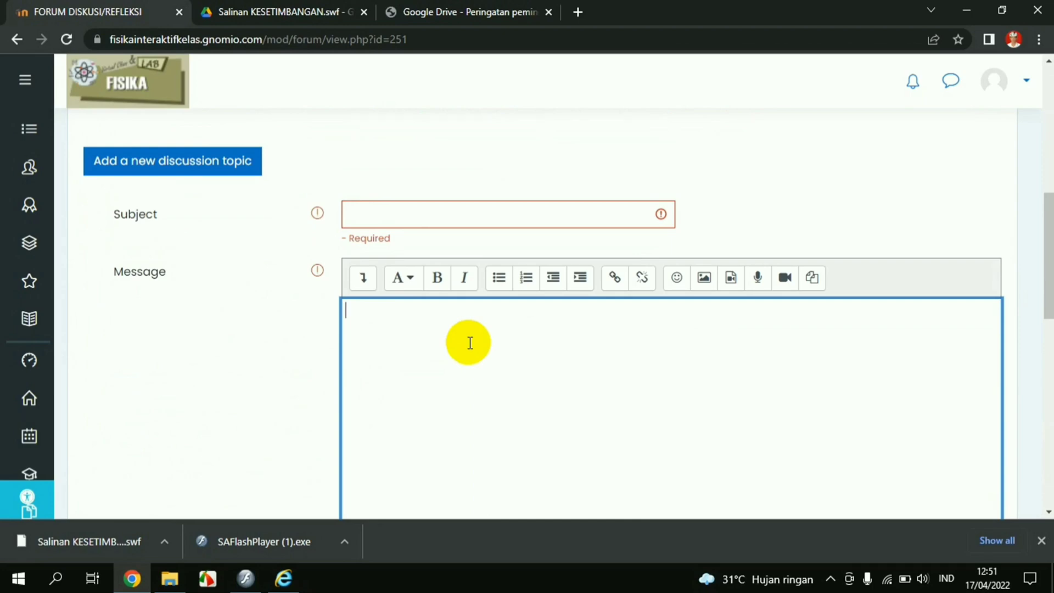
Cancel the unfinished discussion post without saving it
{"action": "scroll", "coordinate": [470, 342], "scroll_direction": "down", "scroll_amount": 3}
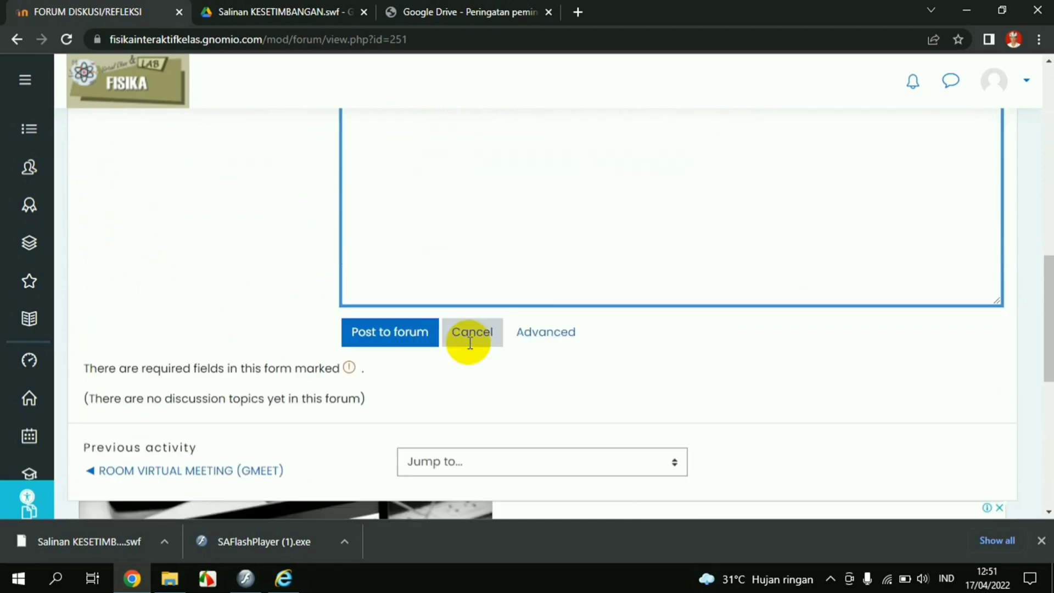
{"action": "left_click", "coordinate": [465, 346]}
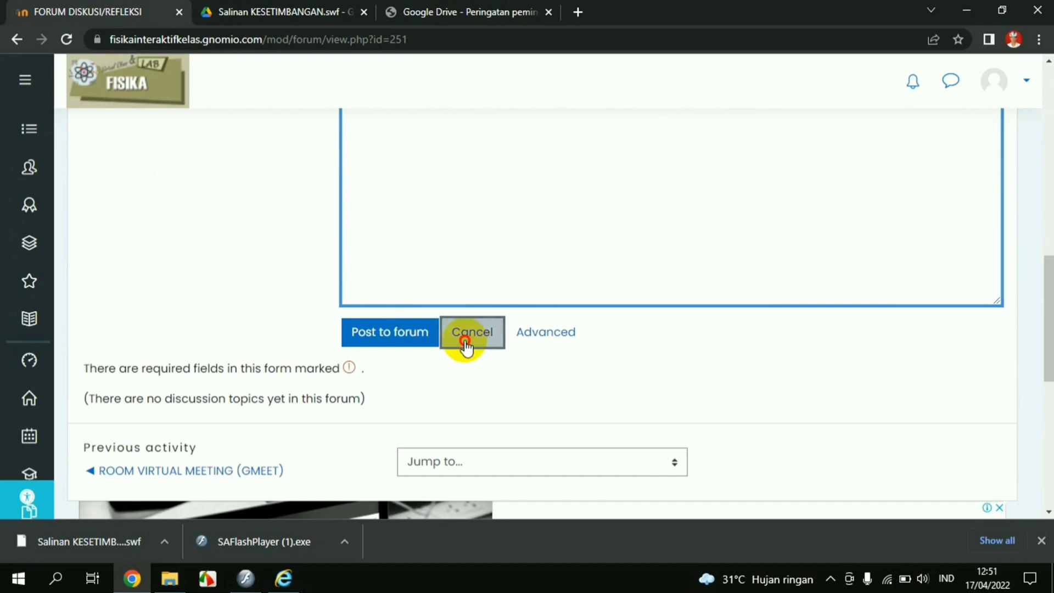
{"action": "scroll", "coordinate": [419, 344], "scroll_direction": "up", "scroll_amount": 10}
{"action": "scroll", "coordinate": [419, 345], "scroll_direction": "up", "scroll_amount": 2}
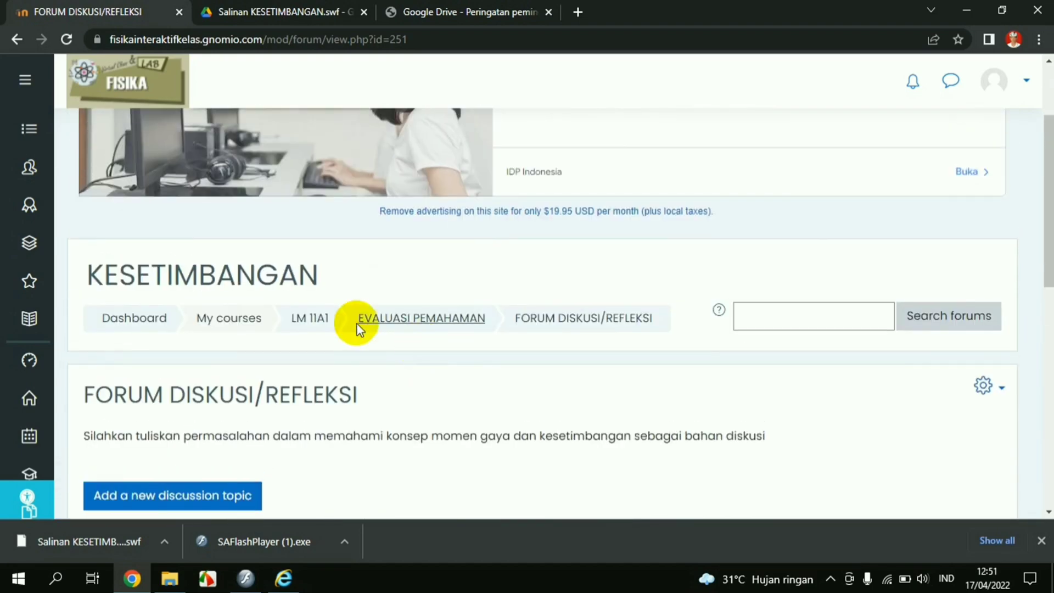
Return to the LM 11A1 course page and scroll down to the APLIKASI PEMUTAR FLASH links
{"action": "left_click", "coordinate": [329, 329]}
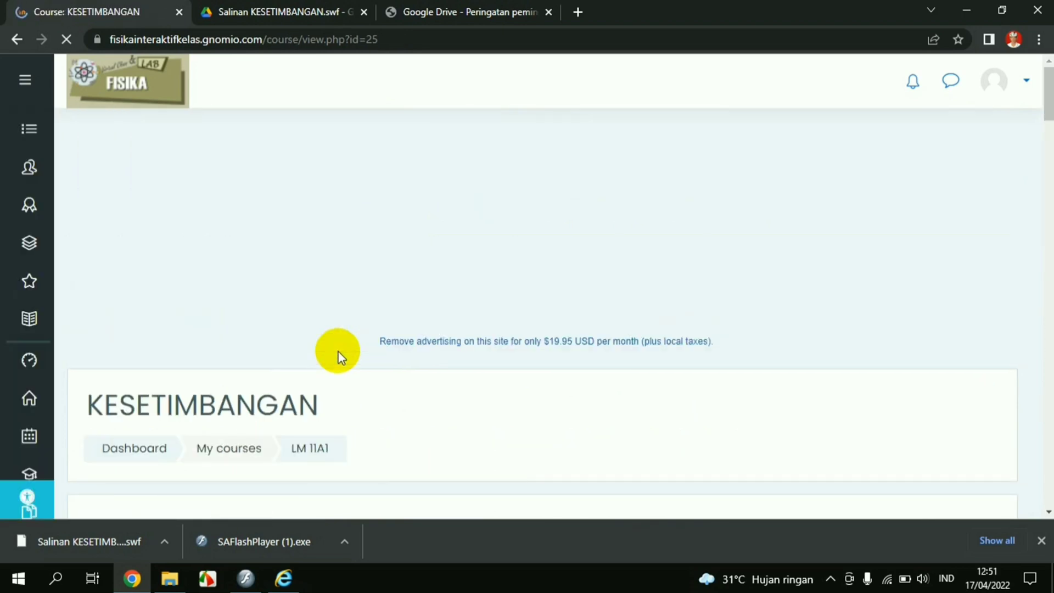
{"action": "scroll", "coordinate": [335, 354], "scroll_direction": "down", "scroll_amount": 1}
{"action": "scroll", "coordinate": [334, 358], "scroll_direction": "down", "scroll_amount": 5}
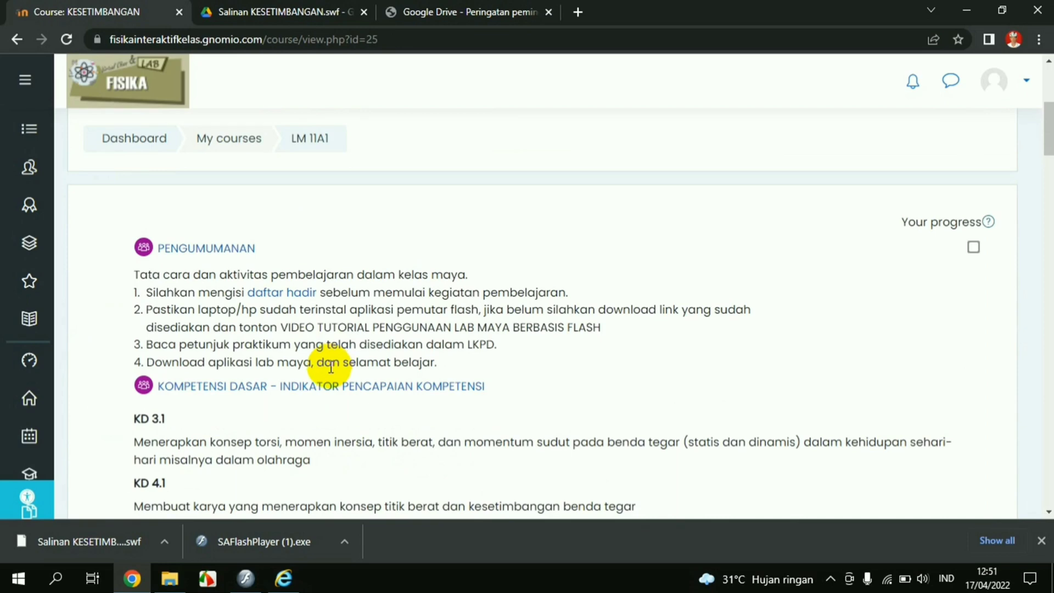
{"action": "scroll", "coordinate": [331, 367], "scroll_direction": "down", "scroll_amount": 10}
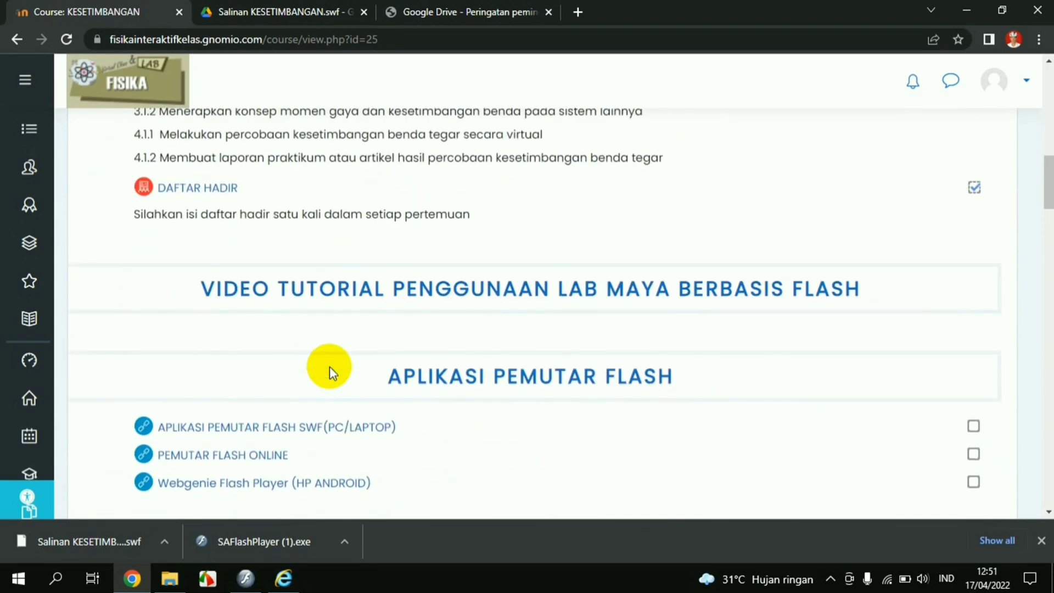
{"action": "scroll", "coordinate": [329, 366], "scroll_direction": "down", "scroll_amount": 2}
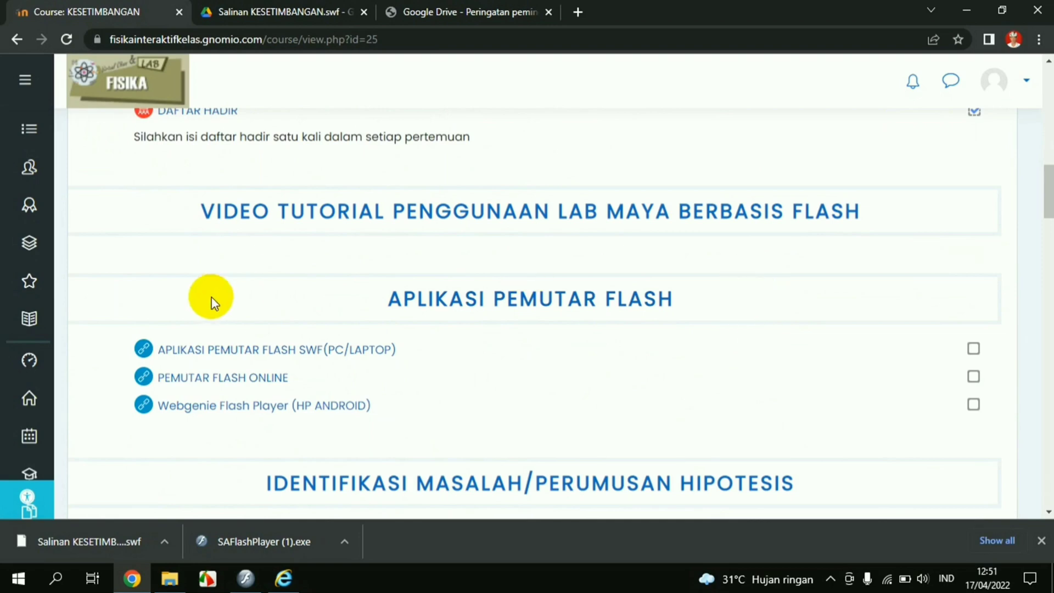
Open PEMUTAR FLASH ONLINE and set the player size to 1000 × 900
{"action": "left_click", "coordinate": [181, 379]}
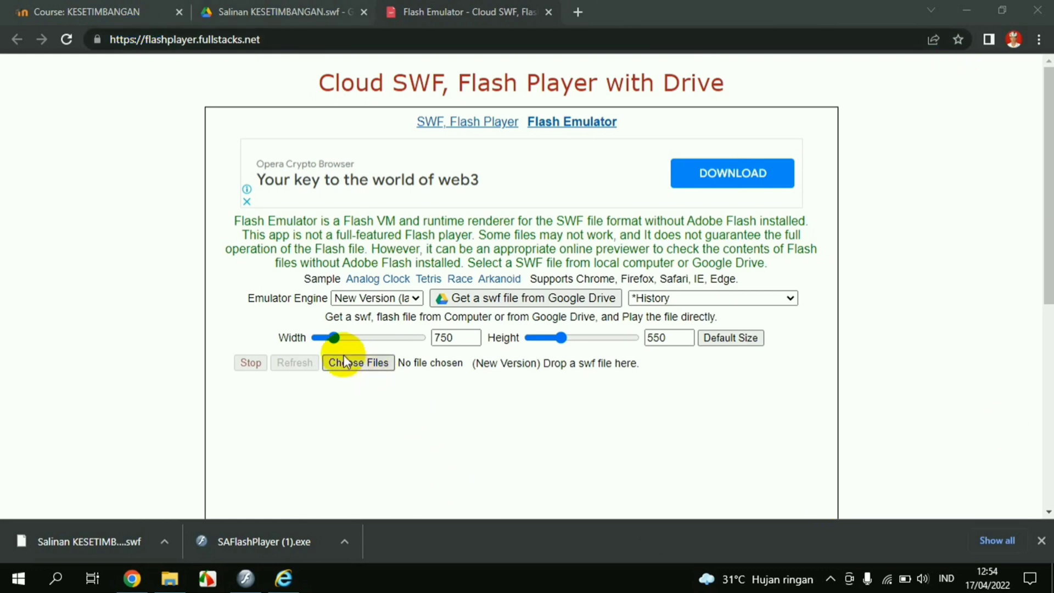
{"action": "left_click_drag", "start_coordinate": [333, 338], "coordinate": [439, 339]}
{"action": "left_click_drag", "start_coordinate": [561, 341], "coordinate": [635, 360]}
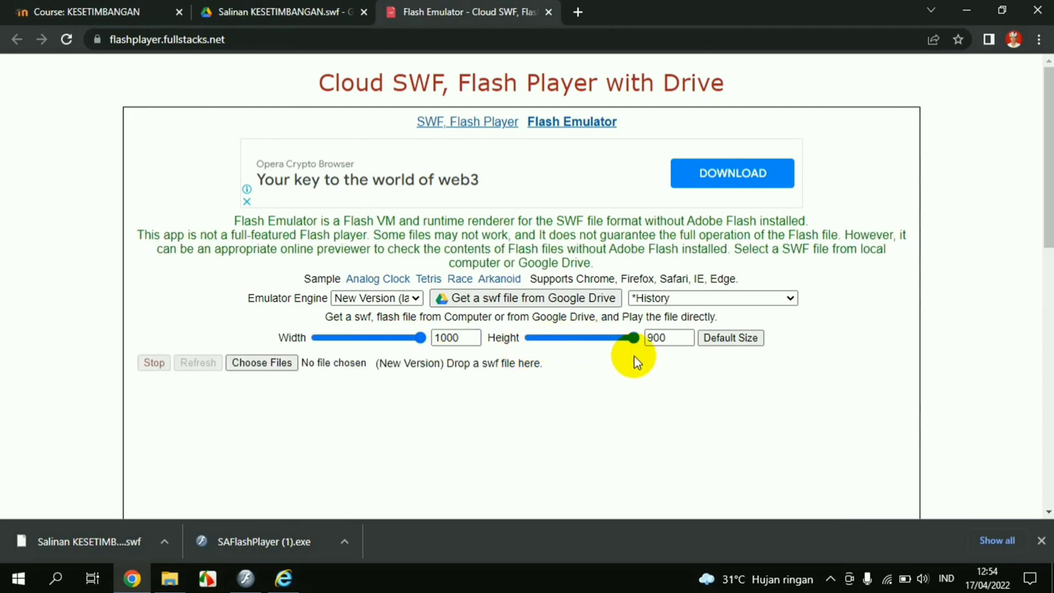
Load Salinan KESETIMBANGAN (2).swf from the Downloads folder into the emulator
{"action": "scroll", "coordinate": [499, 392], "scroll_direction": "down", "scroll_amount": 1}
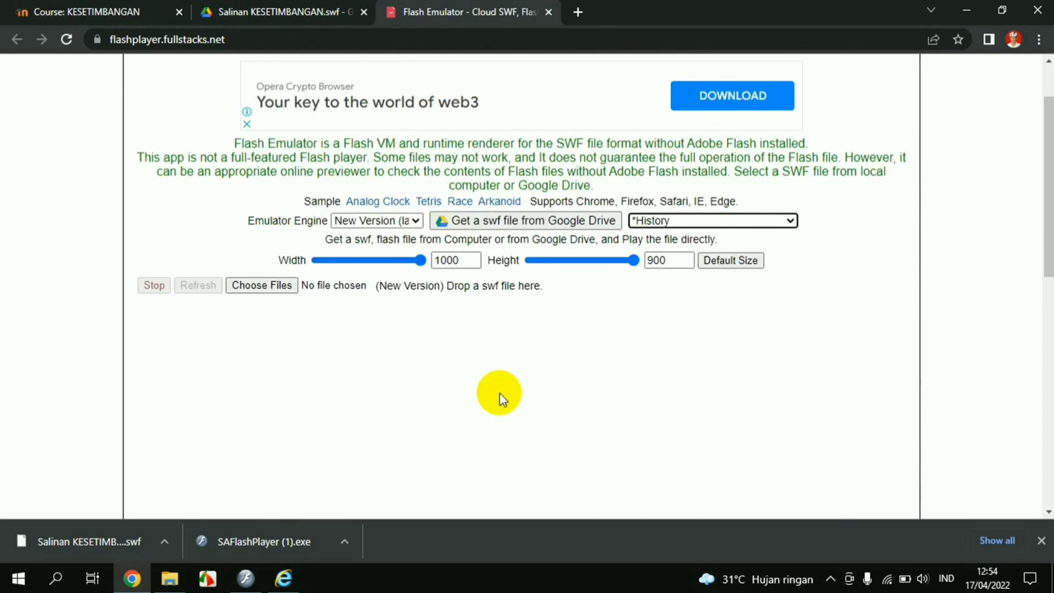
{"action": "left_click", "coordinate": [284, 287]}
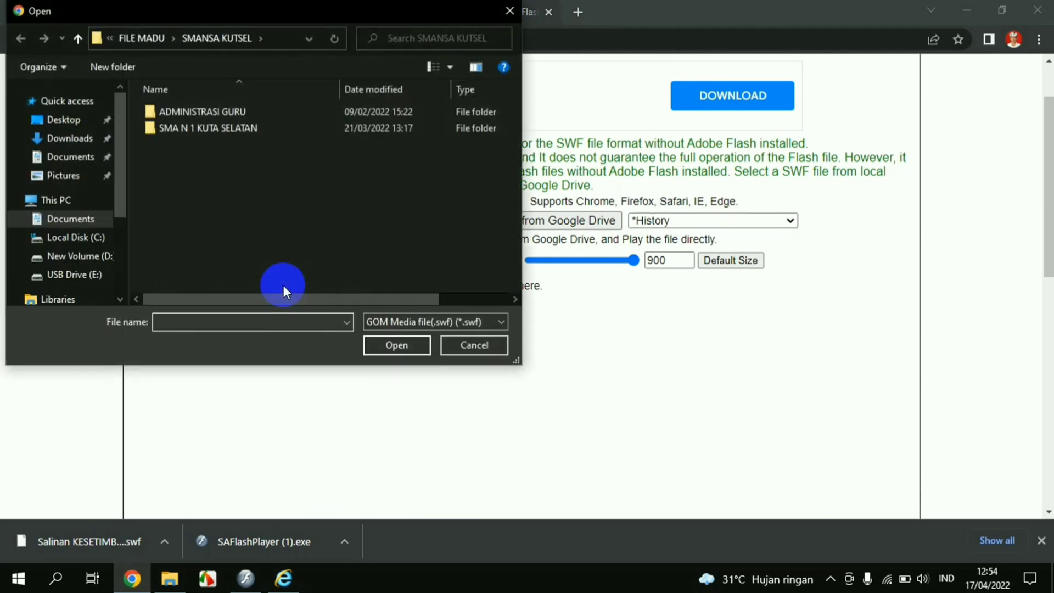
{"action": "left_click", "coordinate": [101, 137]}
{"action": "left_click", "coordinate": [174, 144]}
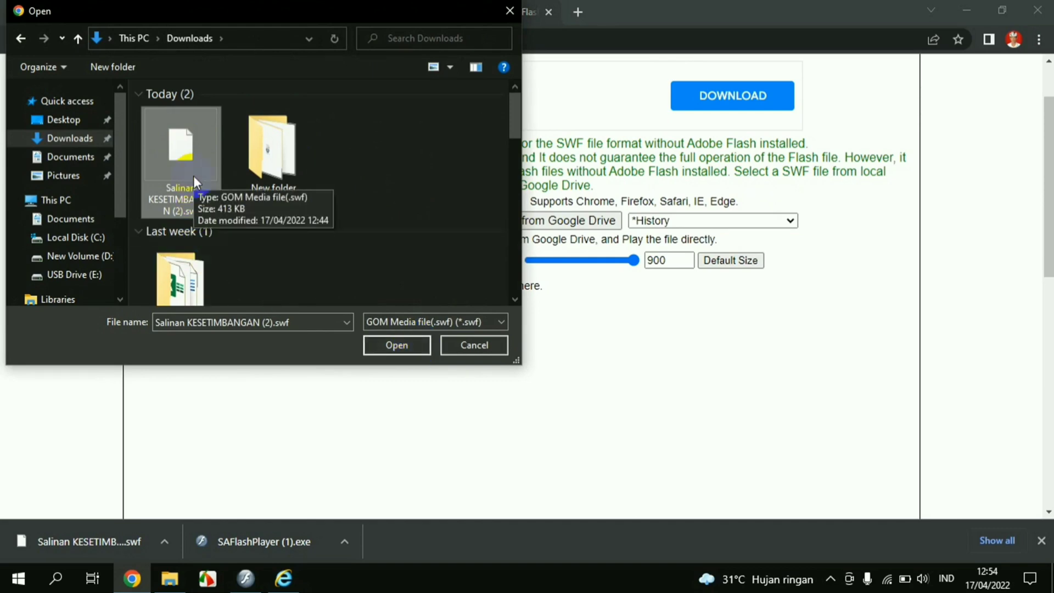
{"action": "left_click", "coordinate": [400, 344]}
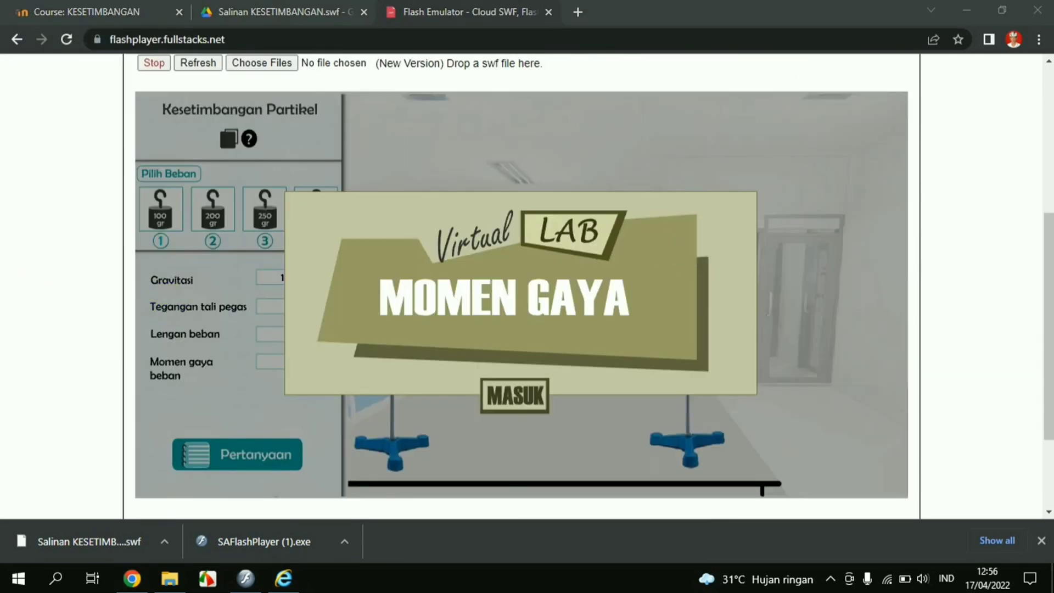
Pass the MASUK splash, open the Kesetimbangan Partikel panel, and hang the 200 gr weight (1,8 N.m)
{"action": "mouse_move", "coordinate": [1046, 247]}
{"action": "left_mouse_down"}
{"action": "mouse_move", "coordinate": [1050, 189]}
{"action": "mouse_move", "coordinate": [1044, 244]}
{"action": "left_mouse_up"}
{"action": "left_click", "coordinate": [294, 288]}
{"action": "left_click", "coordinate": [516, 394]}
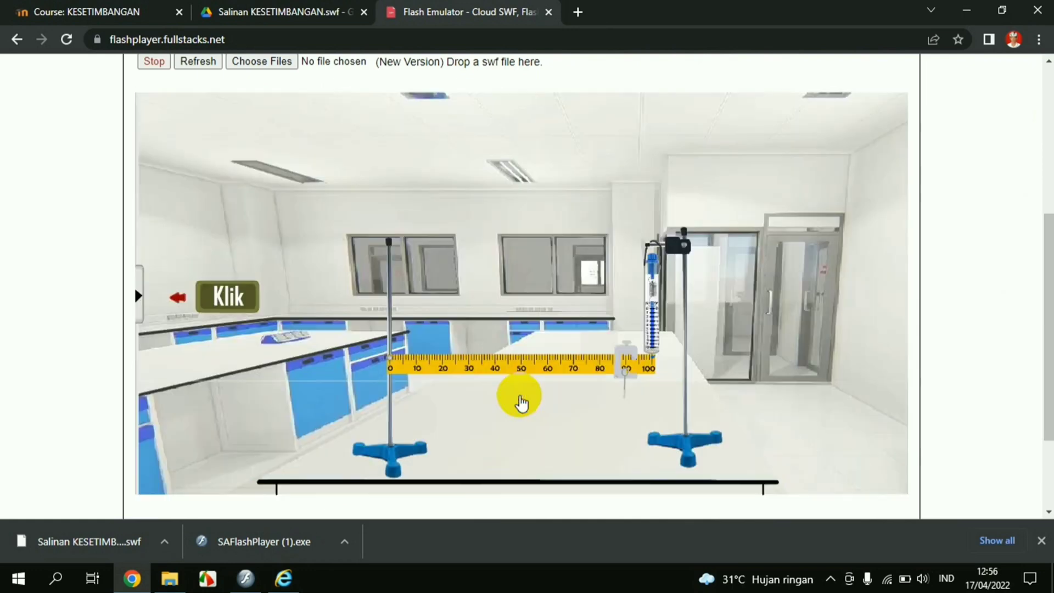
{"action": "left_click", "coordinate": [135, 291]}
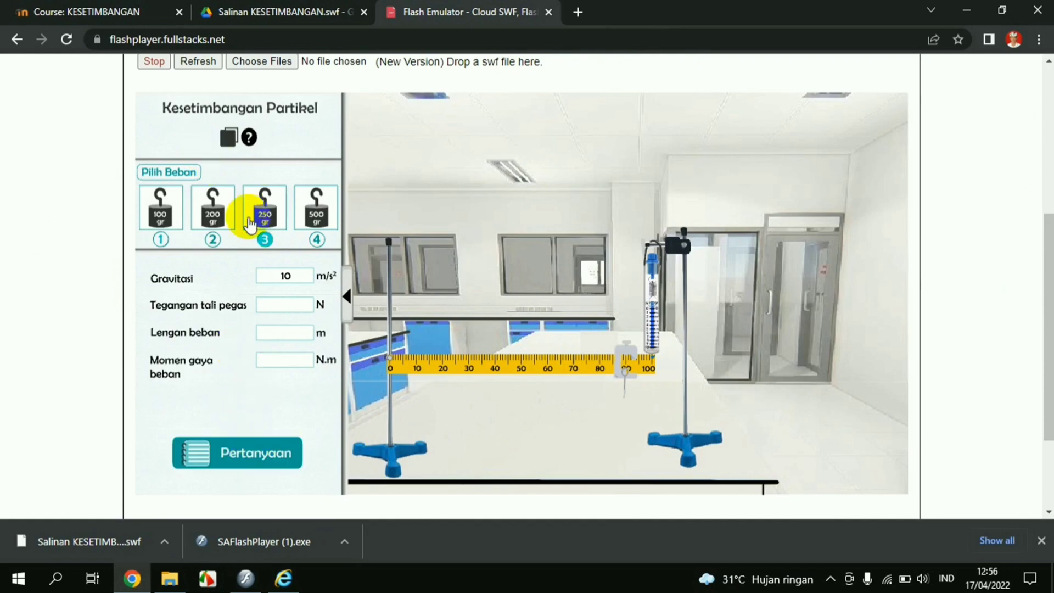
{"action": "left_click", "coordinate": [224, 234]}
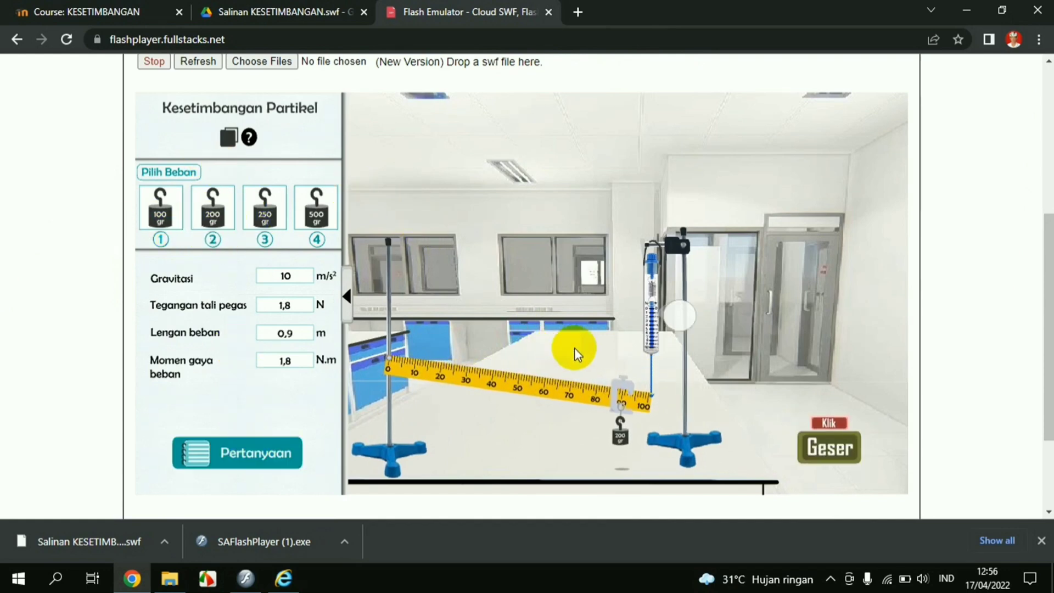
{"action": "mouse_move", "coordinate": [1045, 231]}
{"action": "left_mouse_down"}
{"action": "mouse_move", "coordinate": [1045, 207]}
{"action": "mouse_move", "coordinate": [1046, 275]}
{"action": "mouse_move", "coordinate": [1045, 251]}
{"action": "left_mouse_up"}
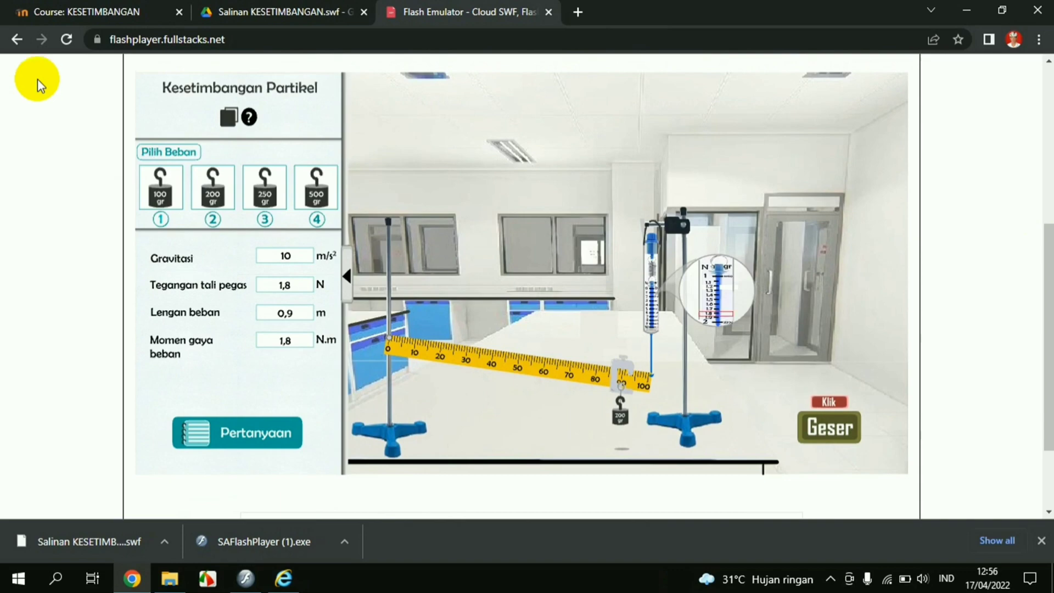
Switch back to the KESETIMBANGAN course page and scroll through it
{"action": "left_click", "coordinate": [126, 18]}
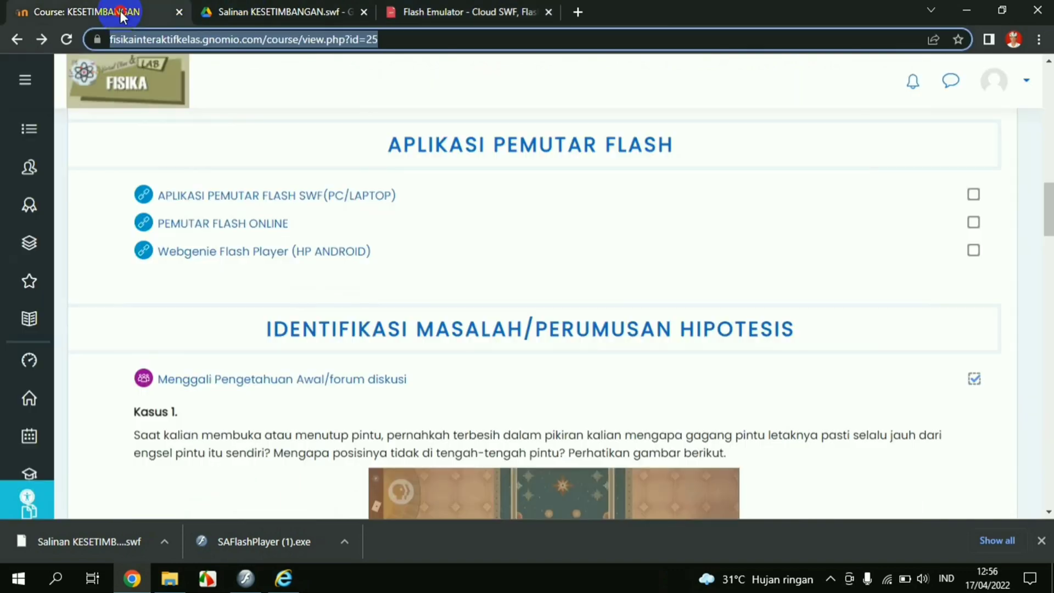
{"action": "scroll", "coordinate": [367, 282], "scroll_direction": "up", "scroll_amount": 10}
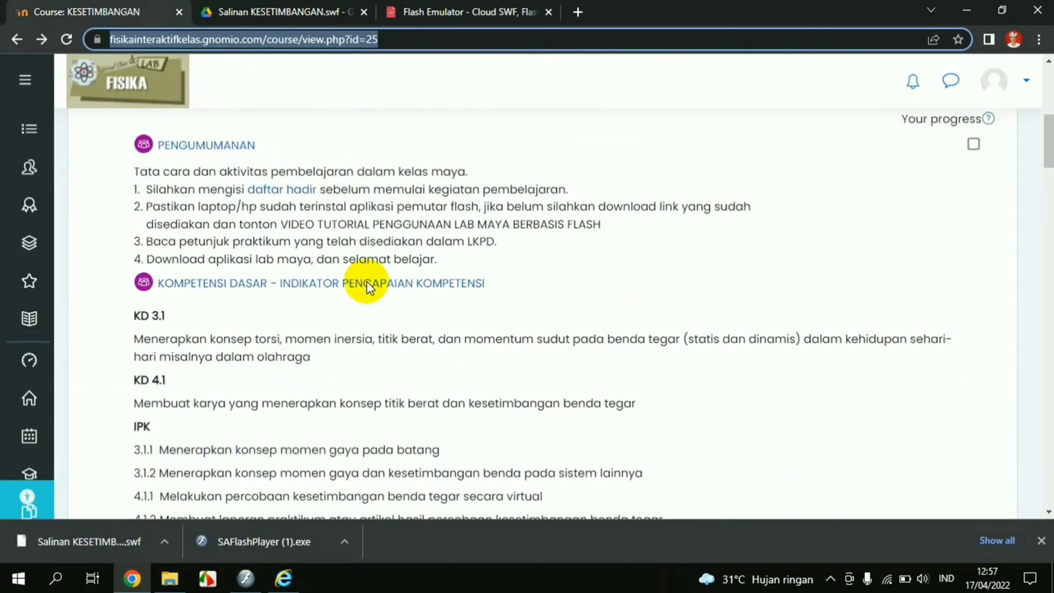
{"action": "scroll", "coordinate": [370, 278], "scroll_direction": "down", "scroll_amount": 4}
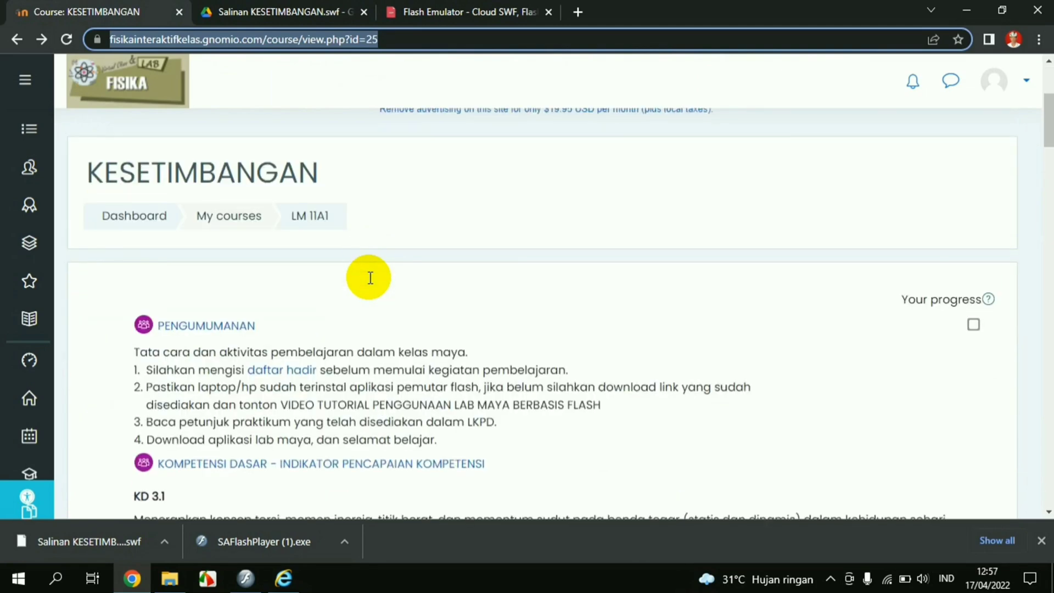
{"action": "scroll", "coordinate": [371, 279], "scroll_direction": "down", "scroll_amount": 3}
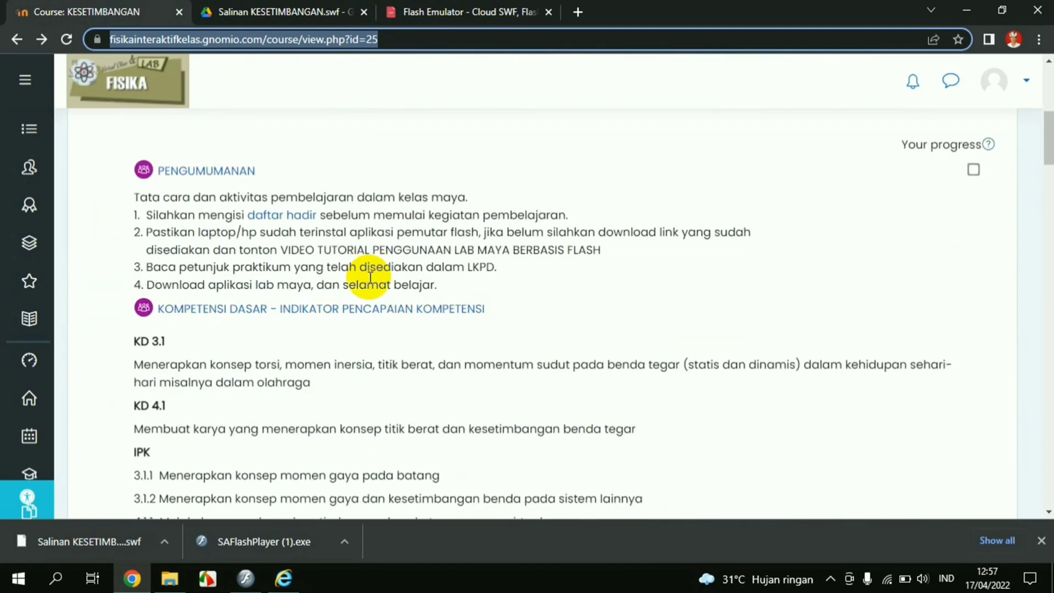
{"action": "scroll", "coordinate": [370, 278], "scroll_direction": "up", "scroll_amount": 6}
{"action": "scroll", "coordinate": [371, 279], "scroll_direction": "down", "scroll_amount": 3}
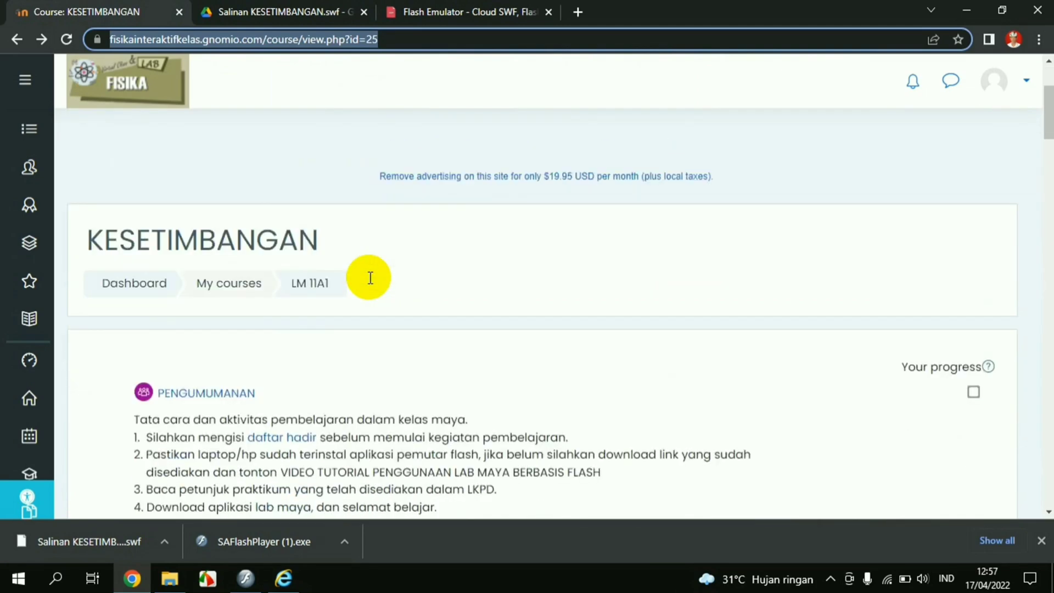
Show My courses, then go to Site home and scroll to the course categories
{"action": "left_click", "coordinate": [28, 472]}
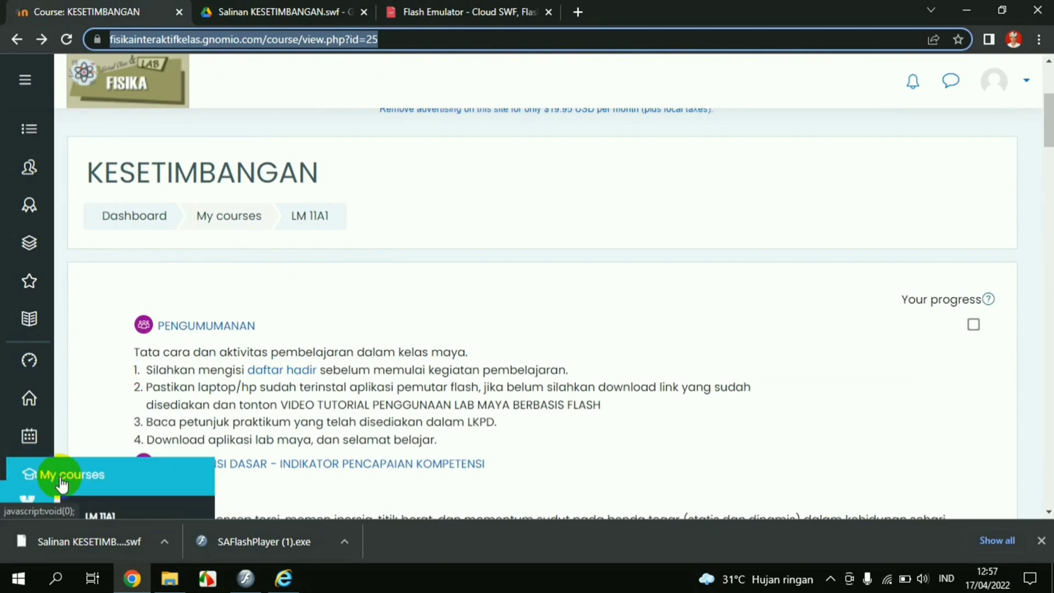
{"action": "scroll", "coordinate": [630, 348], "scroll_direction": "down", "scroll_amount": 4}
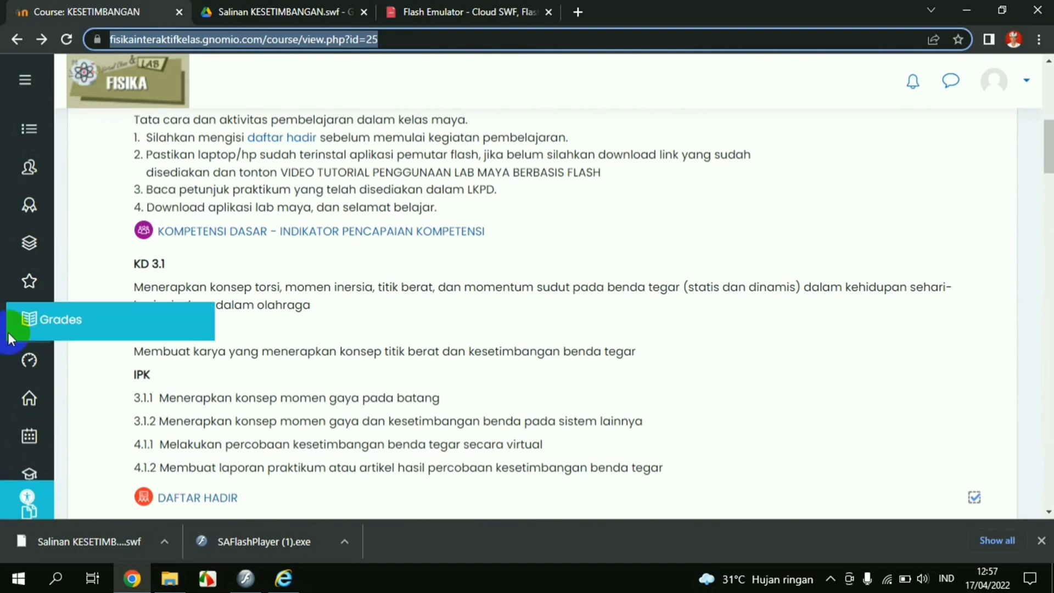
{"action": "left_click", "coordinate": [29, 401]}
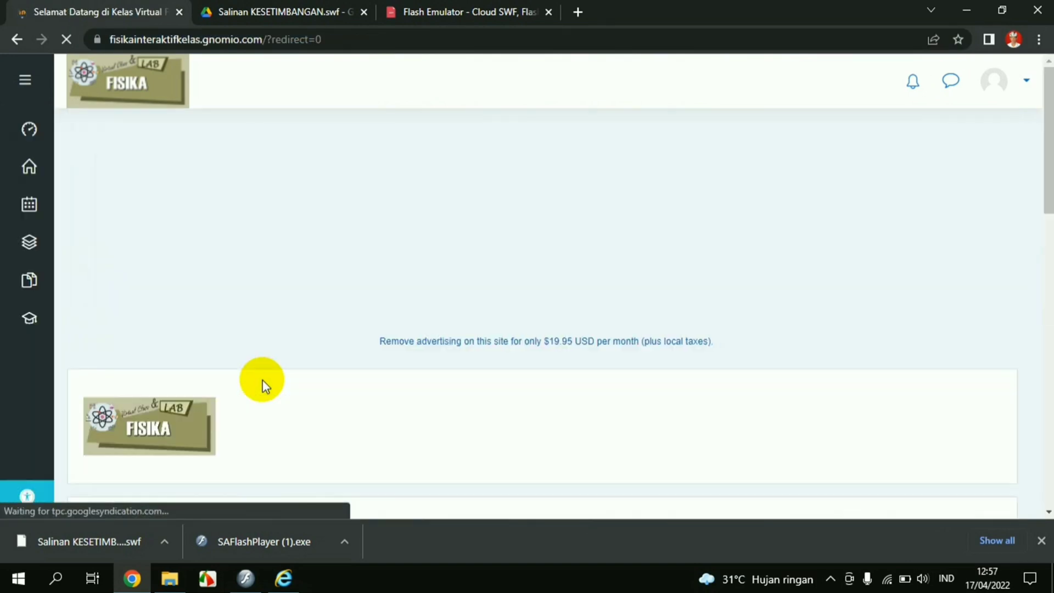
{"action": "scroll", "coordinate": [263, 379], "scroll_direction": "down", "scroll_amount": 4}
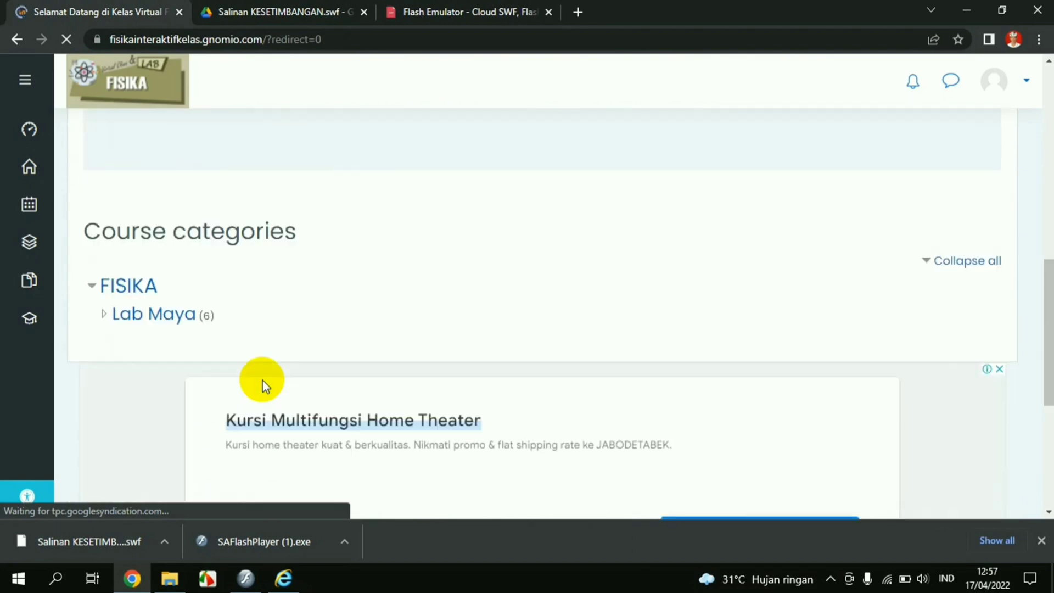
{"action": "scroll", "coordinate": [172, 320], "scroll_direction": "up", "scroll_amount": 6}
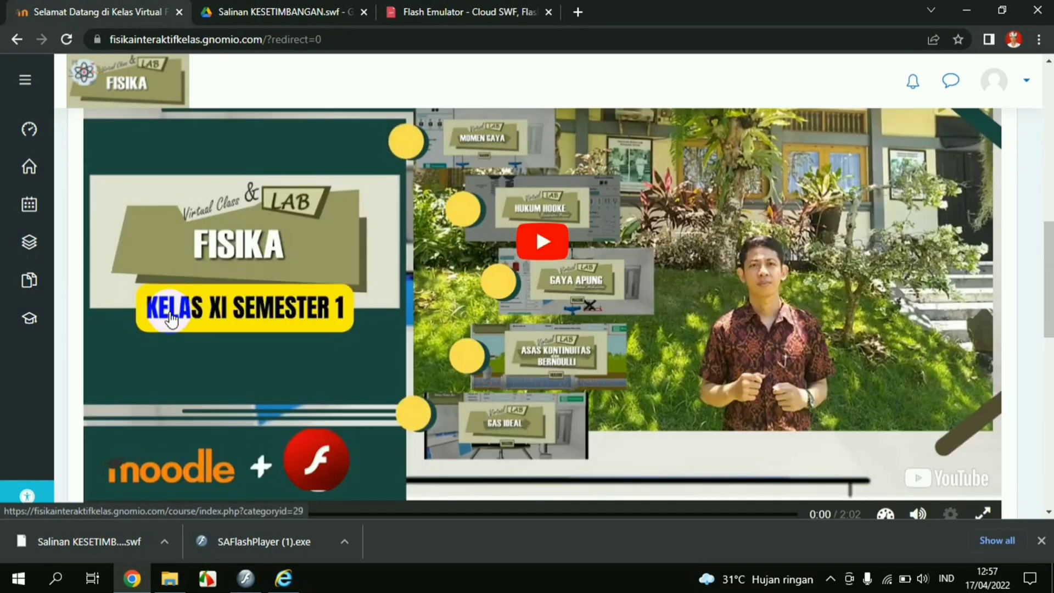
{"action": "scroll", "coordinate": [195, 384], "scroll_direction": "down", "scroll_amount": 5}
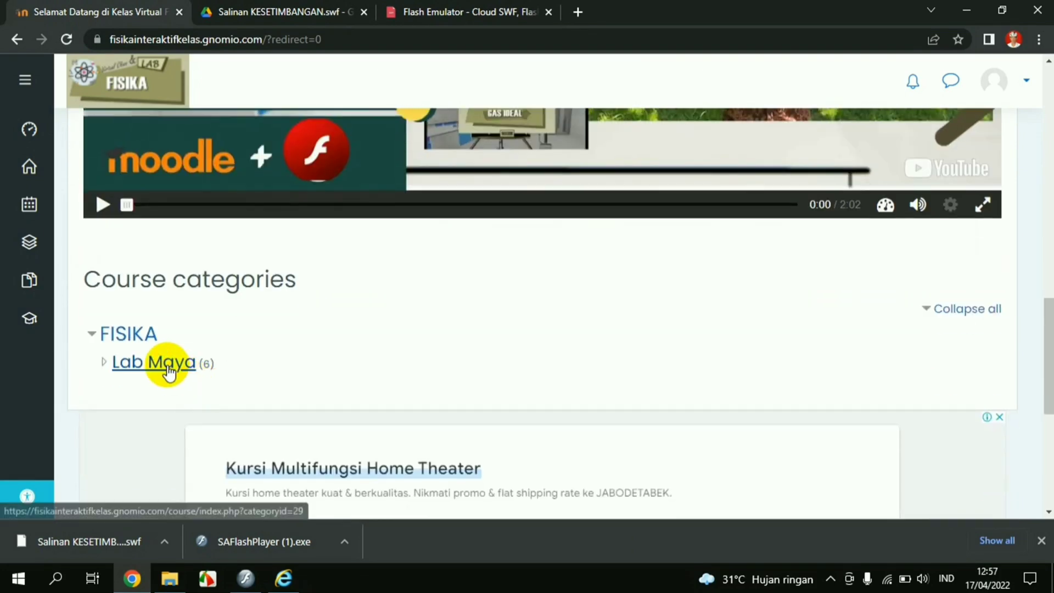
Open the Lab Maya category and the Hukum Hooke course, scrolling through its contents
{"action": "left_click", "coordinate": [164, 364]}
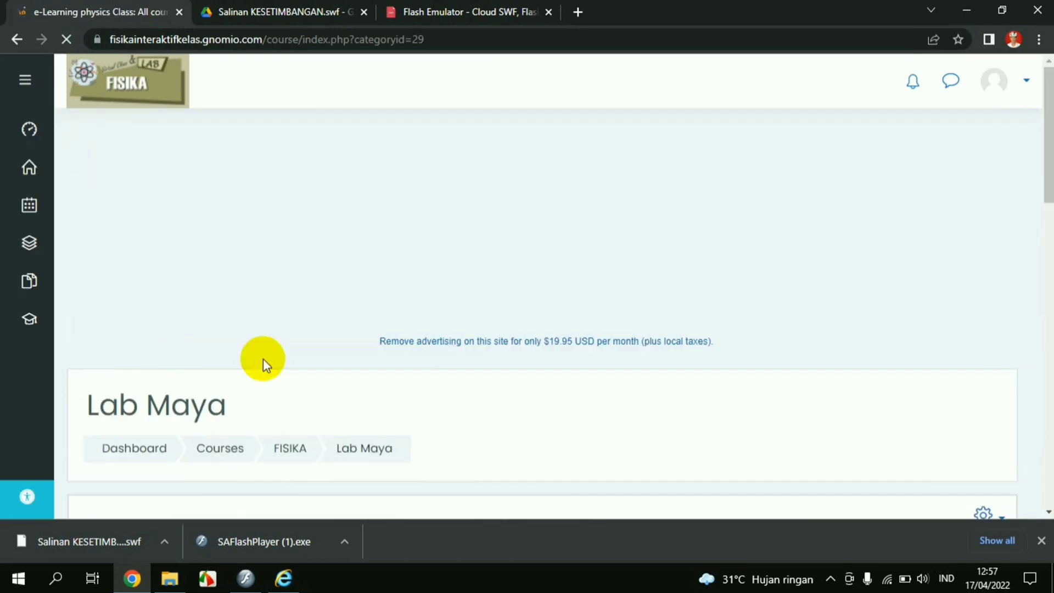
{"action": "scroll", "coordinate": [325, 368], "scroll_direction": "down", "scroll_amount": 8}
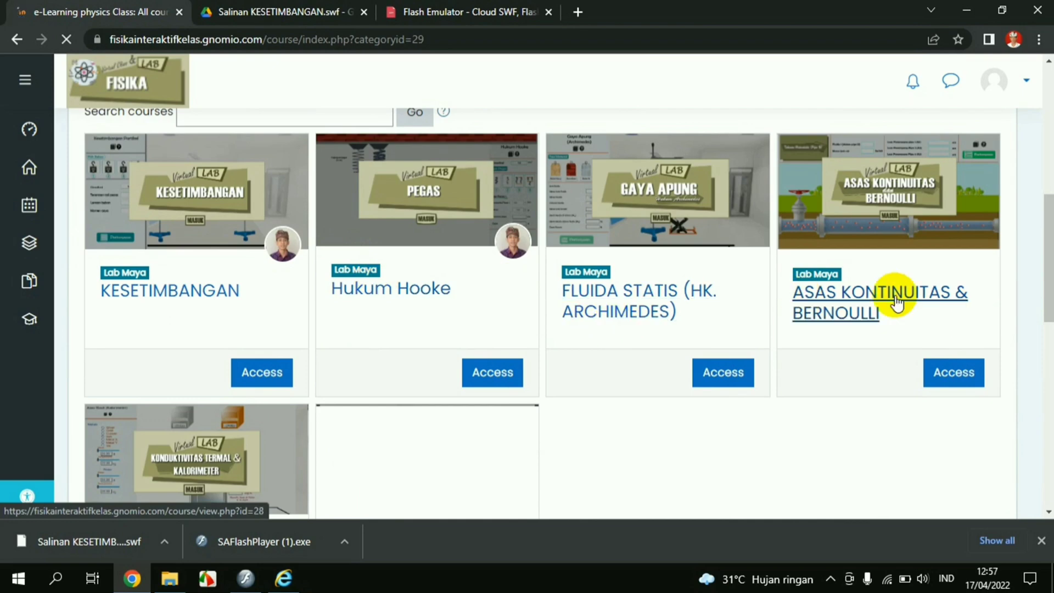
{"action": "left_click", "coordinate": [438, 291]}
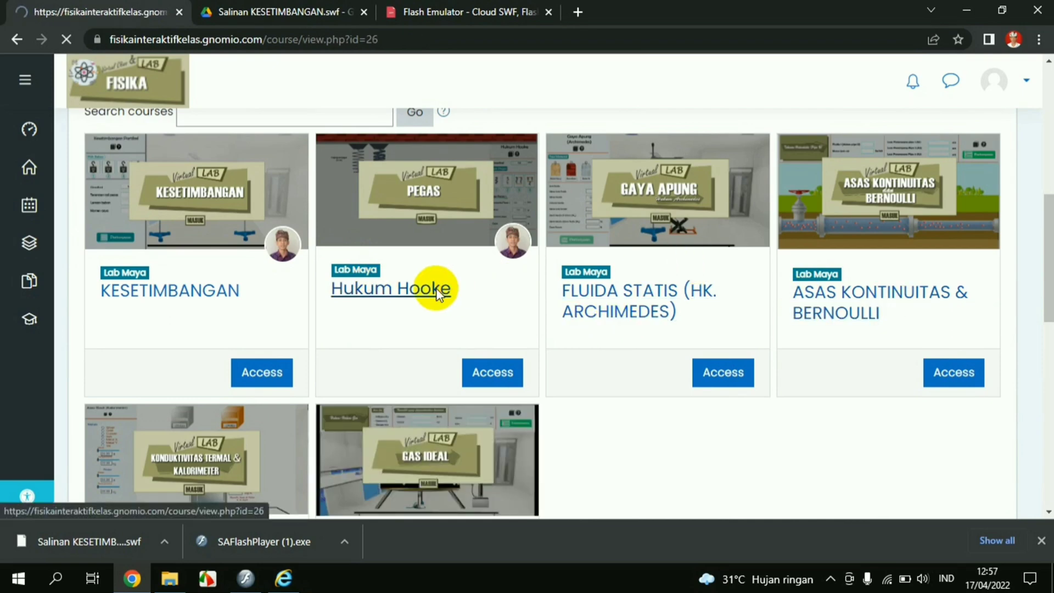
{"action": "scroll", "coordinate": [427, 321], "scroll_direction": "down", "scroll_amount": 5}
{"action": "scroll", "coordinate": [426, 321], "scroll_direction": "down", "scroll_amount": 10}
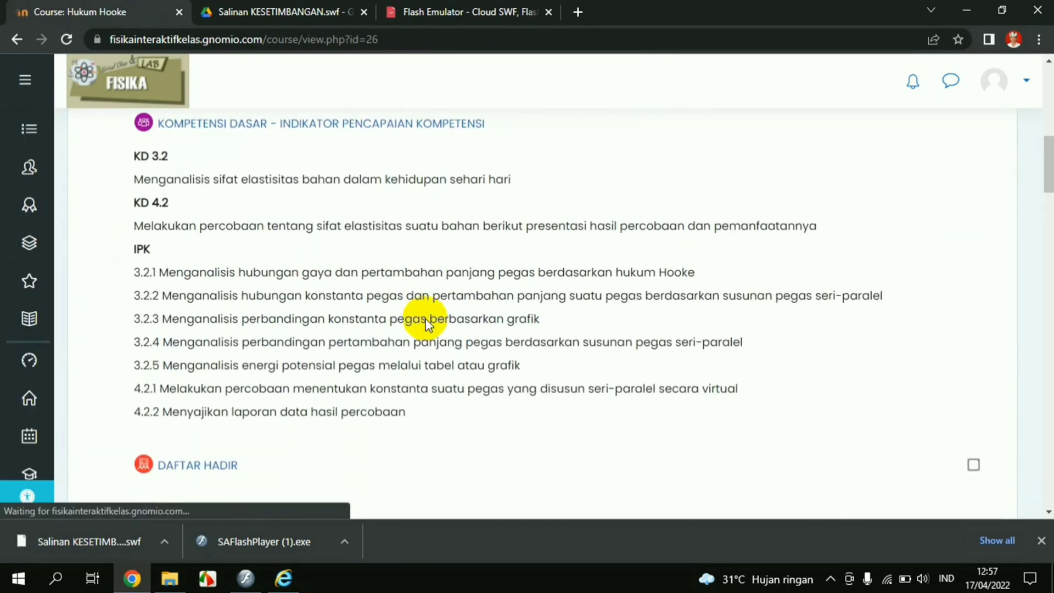
{"action": "scroll", "coordinate": [426, 321], "scroll_direction": "down", "scroll_amount": 9}
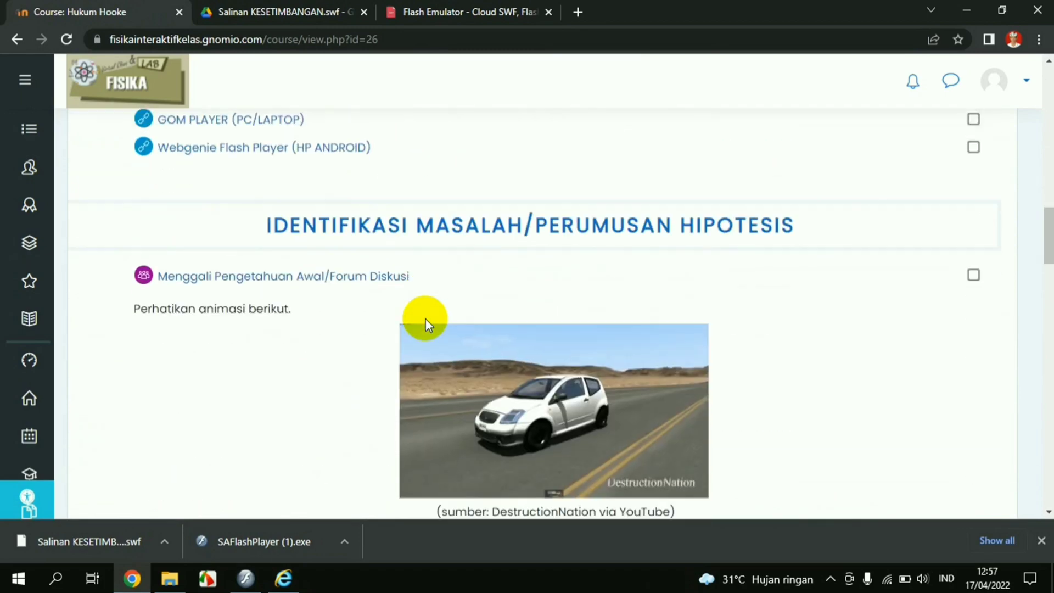
{"action": "scroll", "coordinate": [427, 323], "scroll_direction": "down", "scroll_amount": 10}
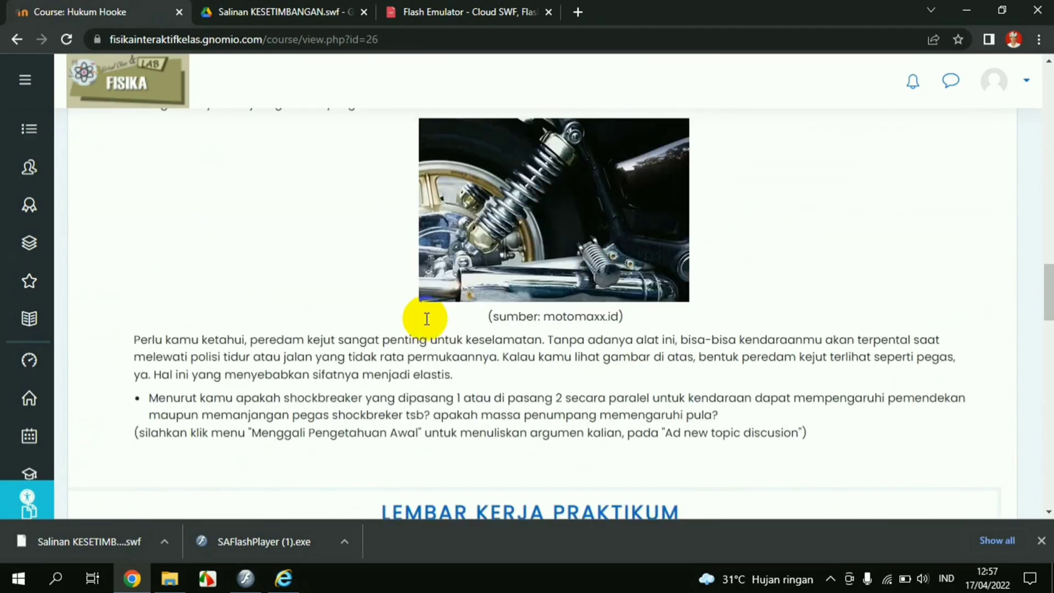
{"action": "scroll", "coordinate": [427, 325], "scroll_direction": "down", "scroll_amount": 3}
{"action": "scroll", "coordinate": [427, 325], "scroll_direction": "down", "scroll_amount": 4}
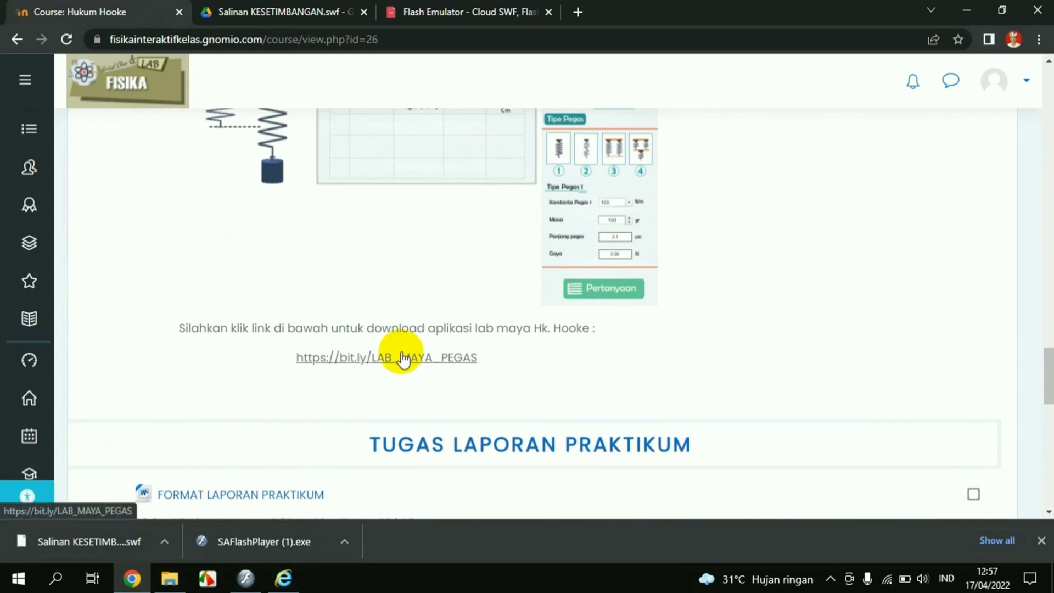
{"action": "scroll", "coordinate": [404, 349], "scroll_direction": "up", "scroll_amount": 6}
Go back to the Lab Maya list of six virtual lab courses, KESETIMBANGAN to GAS IDEAL
{"action": "left_click", "coordinate": [36, 41]}
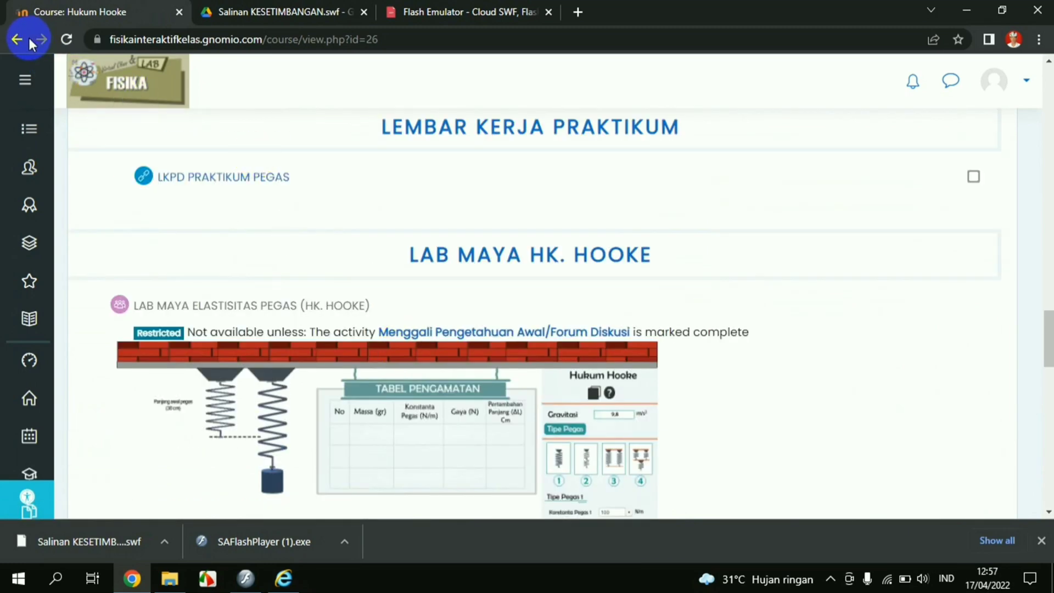
{"action": "left_click", "coordinate": [17, 39]}
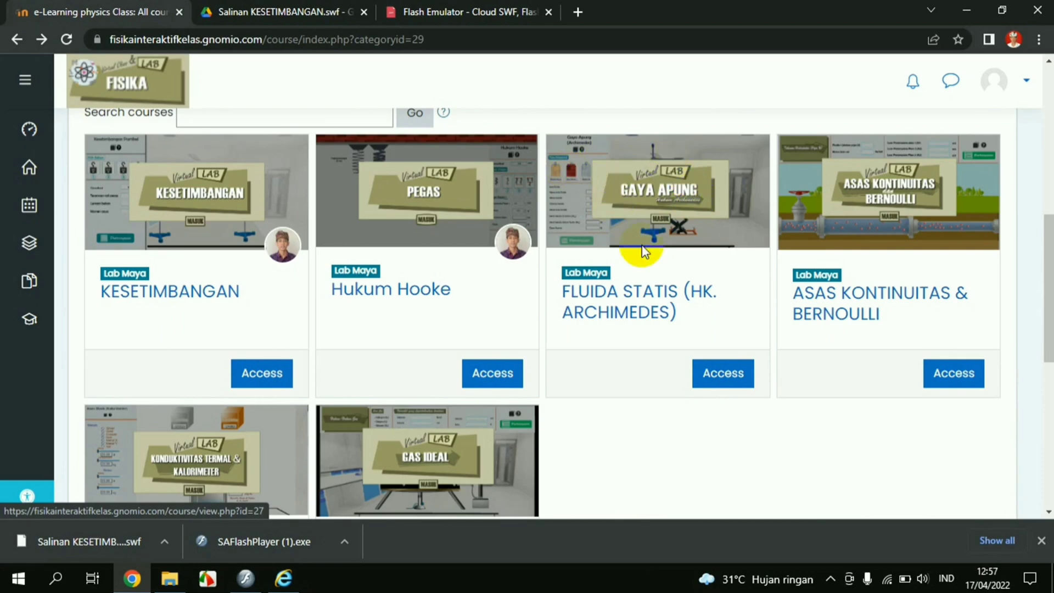
{"action": "scroll", "coordinate": [520, 305], "scroll_direction": "down", "scroll_amount": 3}
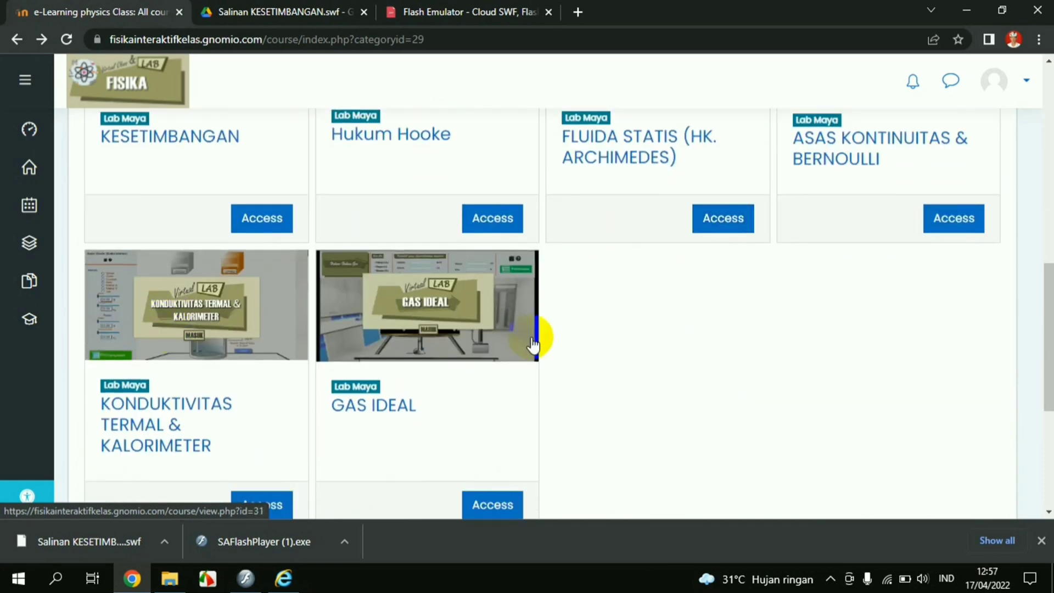
{"action": "scroll", "coordinate": [575, 351], "scroll_direction": "up", "scroll_amount": 2}
{"action": "scroll", "coordinate": [575, 350], "scroll_direction": "up", "scroll_amount": 3}
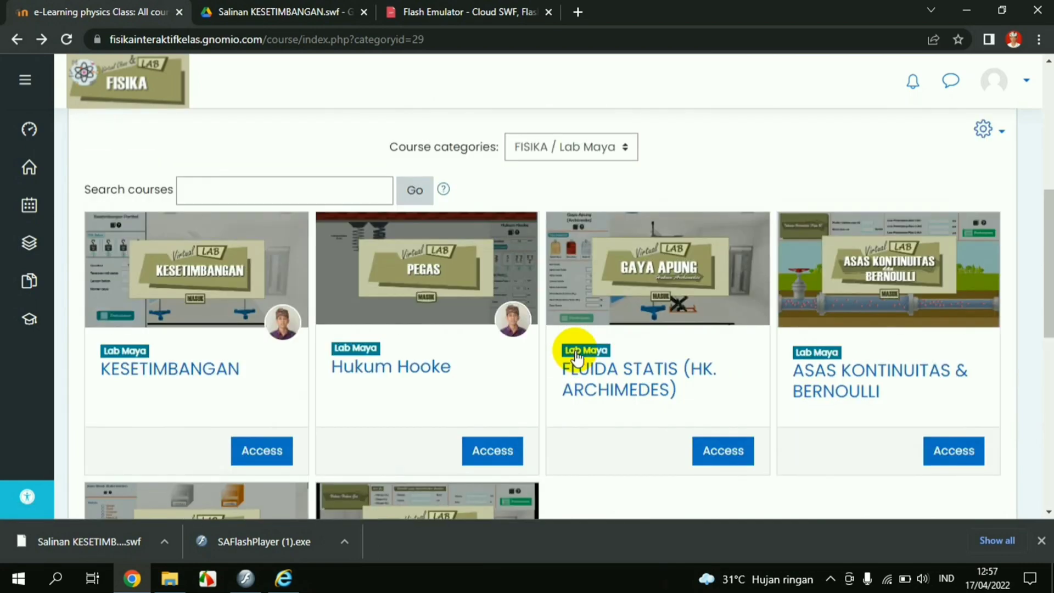
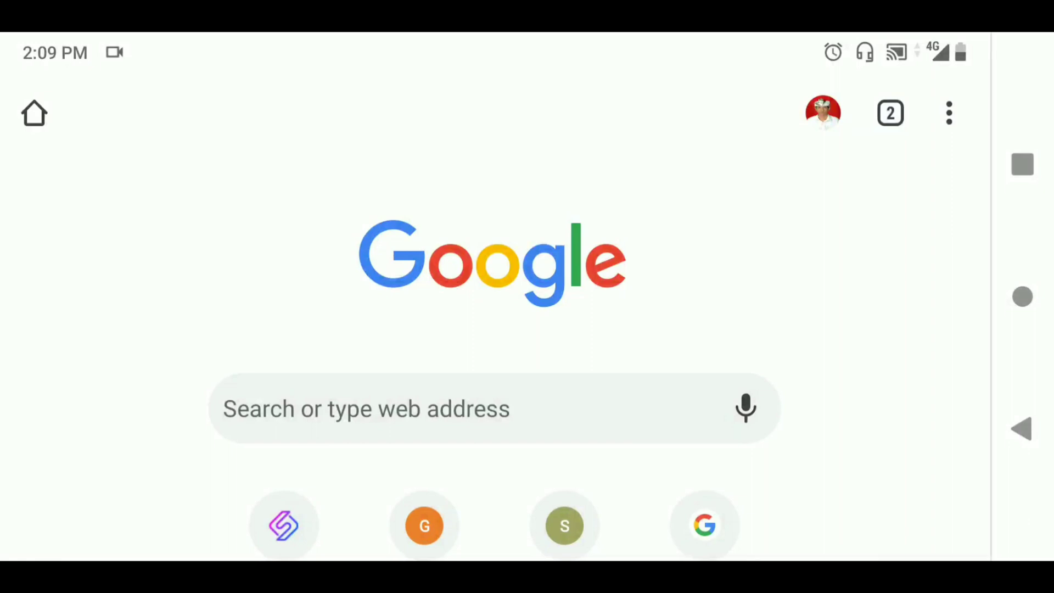
Load fisikainteraktifkelas.gnomio.com from the address-bar suggestion and scroll to its login form
{"action": "left_click", "coordinate": [384, 409]}
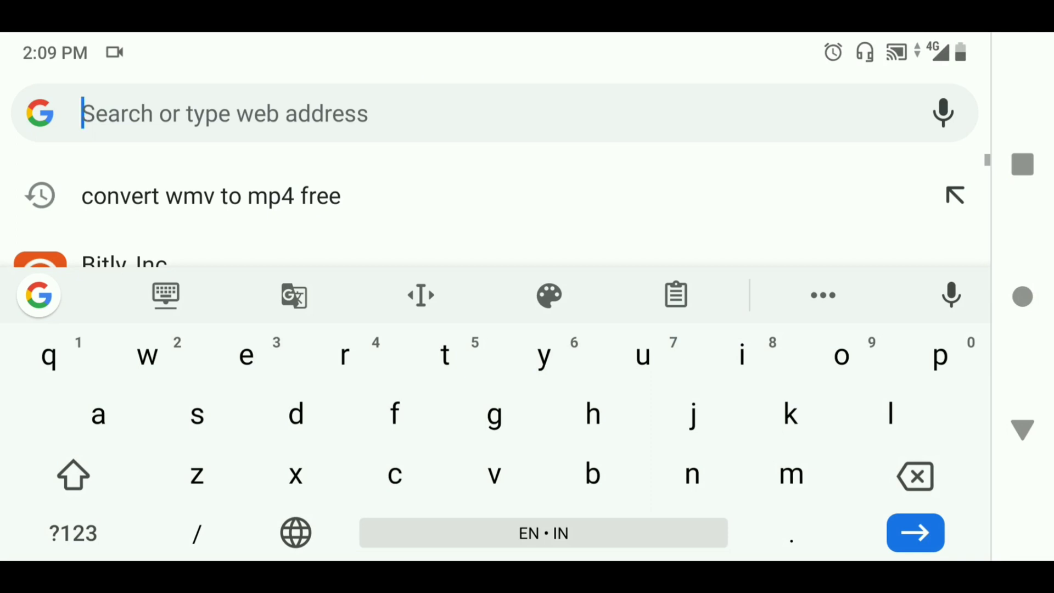
{"action": "type", "text": "fi"}
{"action": "left_click", "coordinate": [423, 113]}
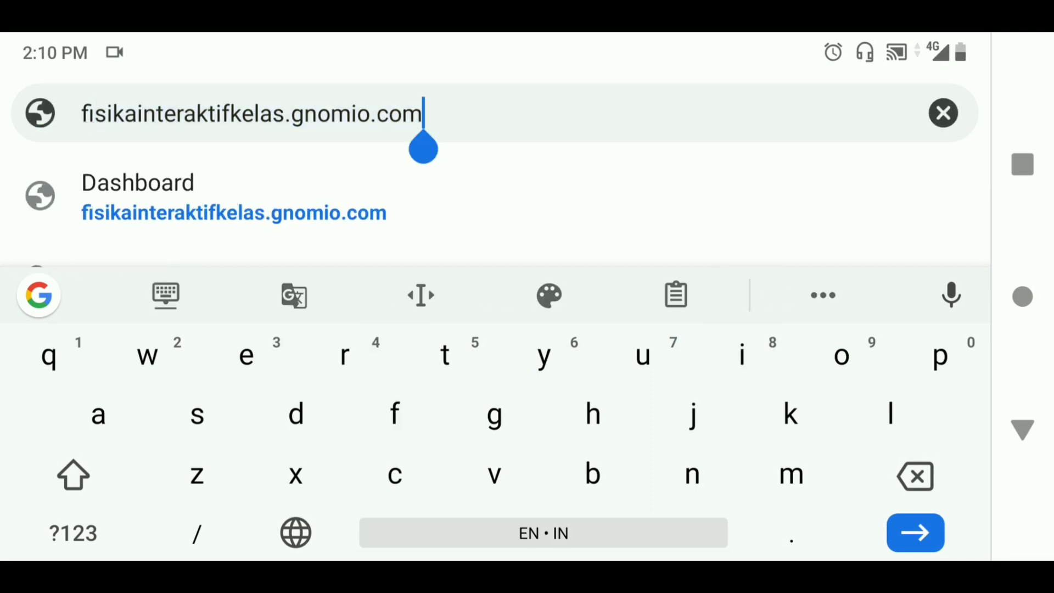
{"action": "key", "text": "Return"}
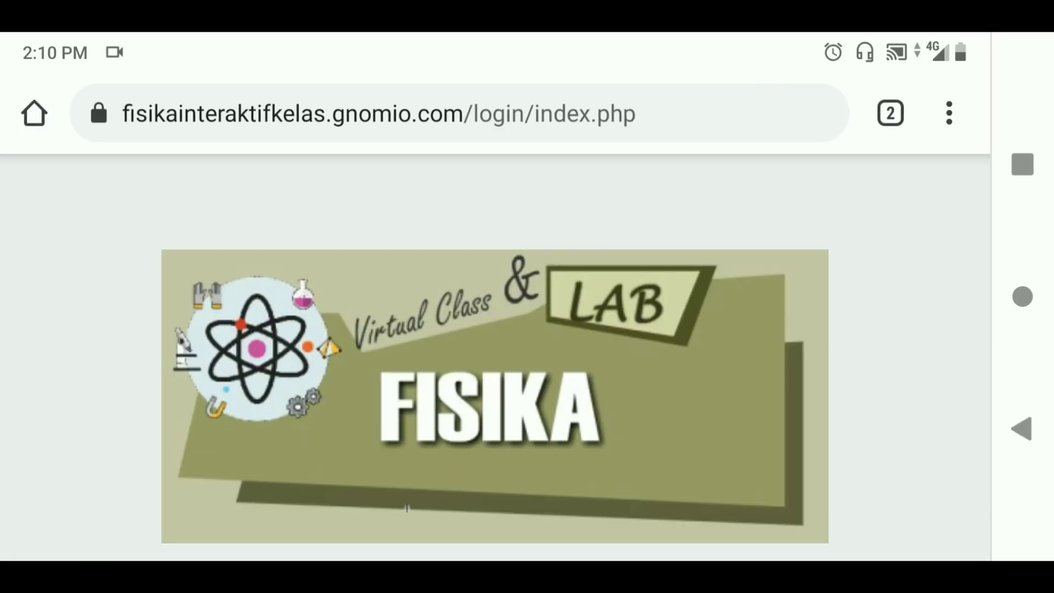
{"action": "scroll", "coordinate": [494, 351], "scroll_direction": "down", "scroll_amount": 10}
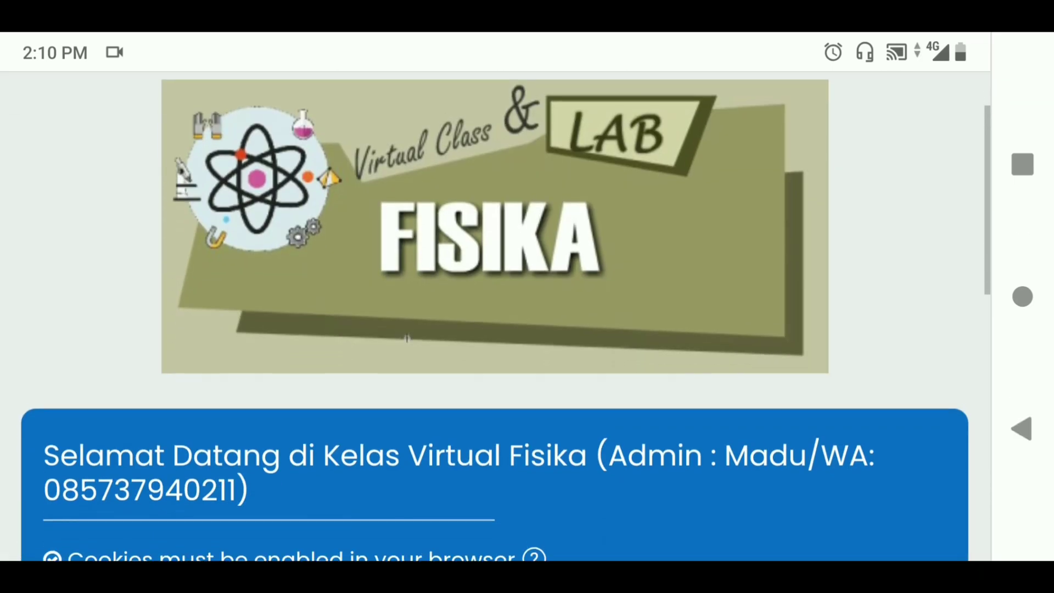
{"action": "scroll", "coordinate": [494, 315], "scroll_direction": "down", "scroll_amount": 3}
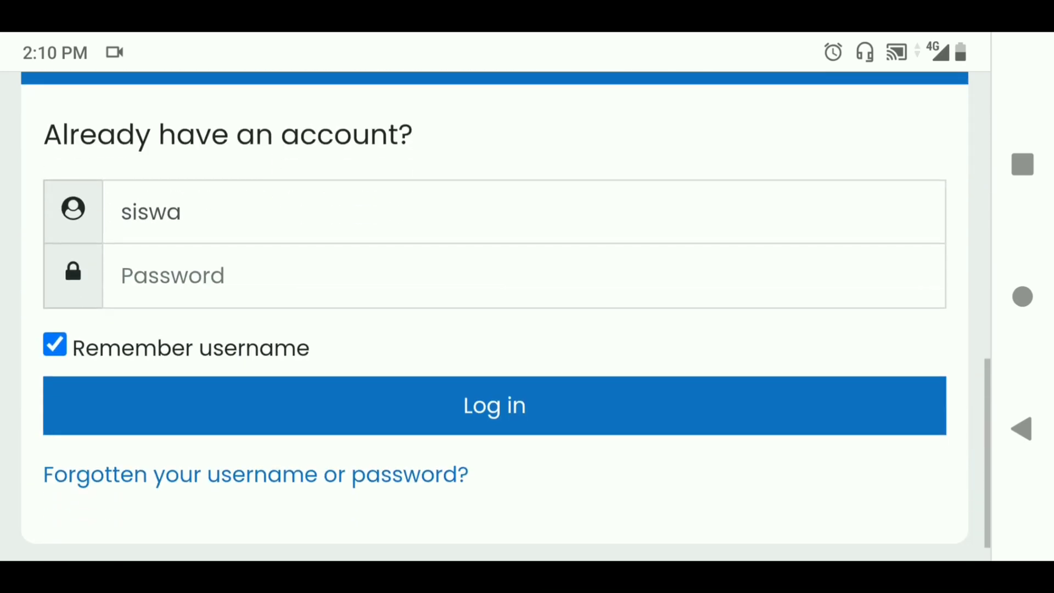
{"action": "scroll", "coordinate": [494, 316], "scroll_direction": "up", "scroll_amount": 2}
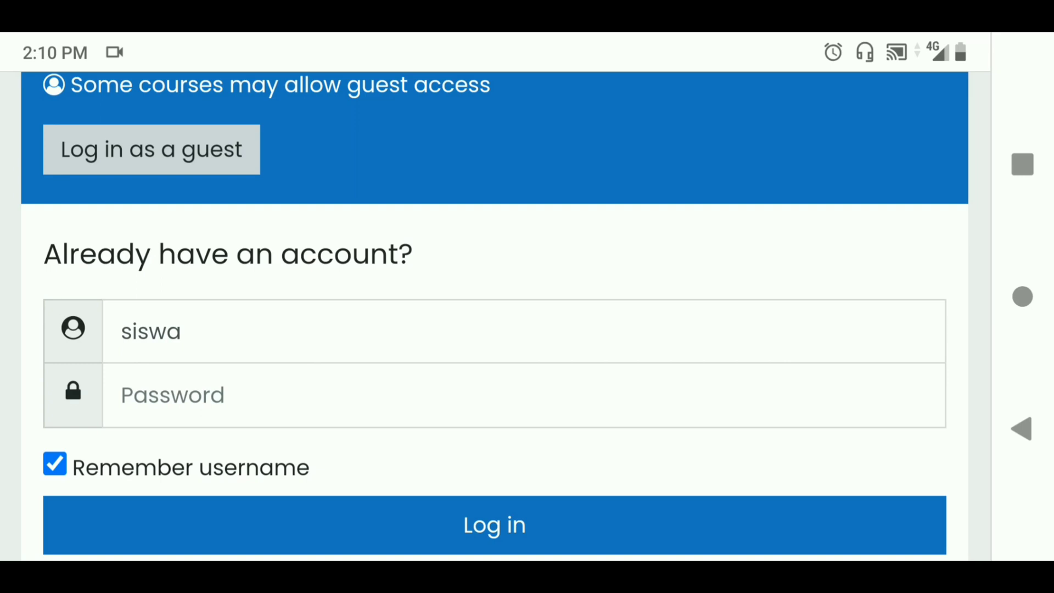
Log in with the prefilled username and the account password, then scroll the Dashboard course cards
{"action": "left_click", "coordinate": [181, 331]}
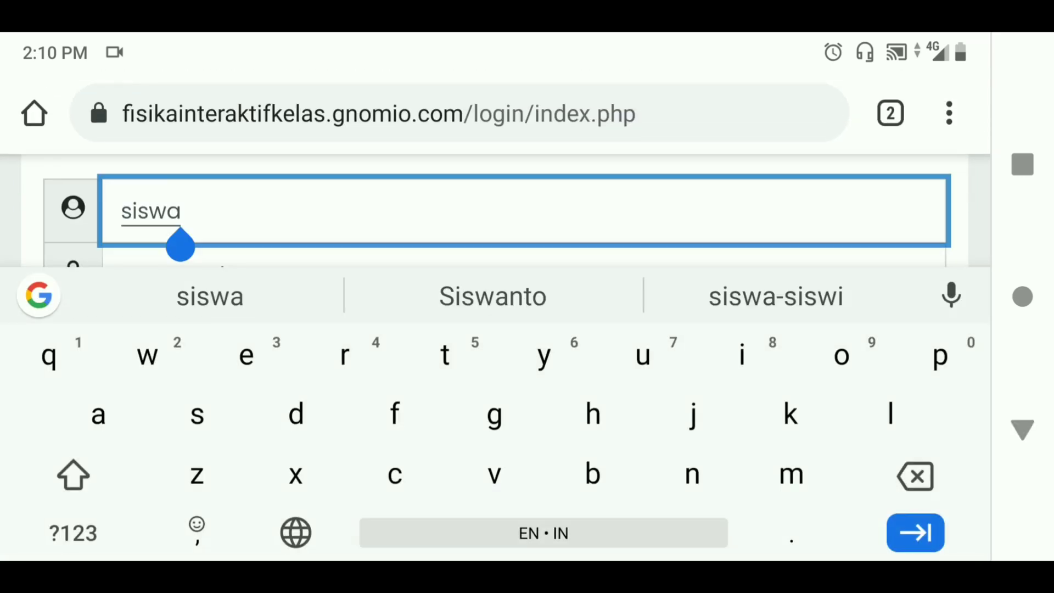
{"action": "left_click", "coordinate": [220, 210]}
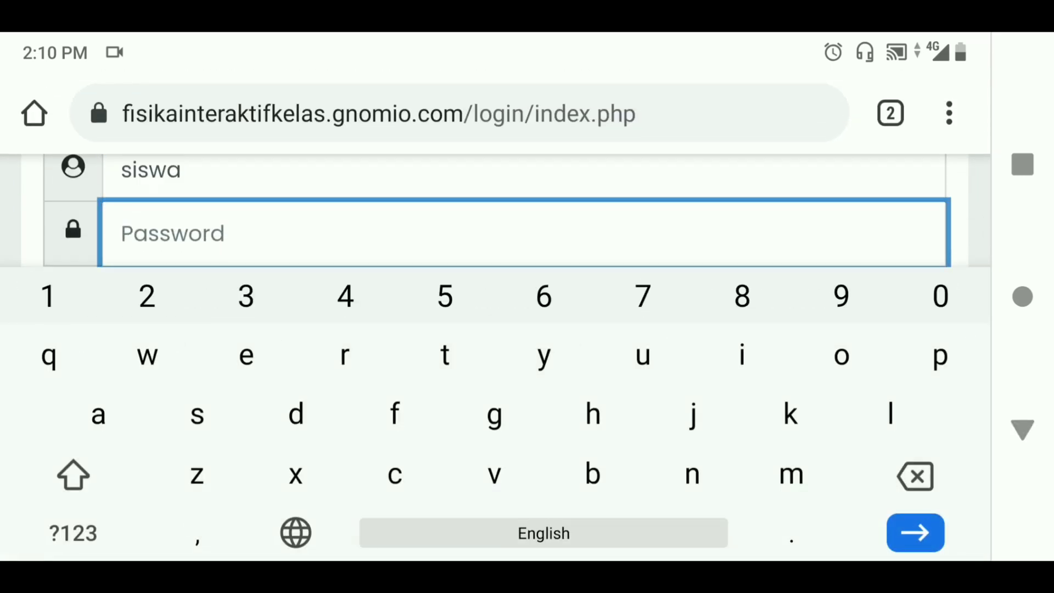
{"action": "key", "text": "shift"}
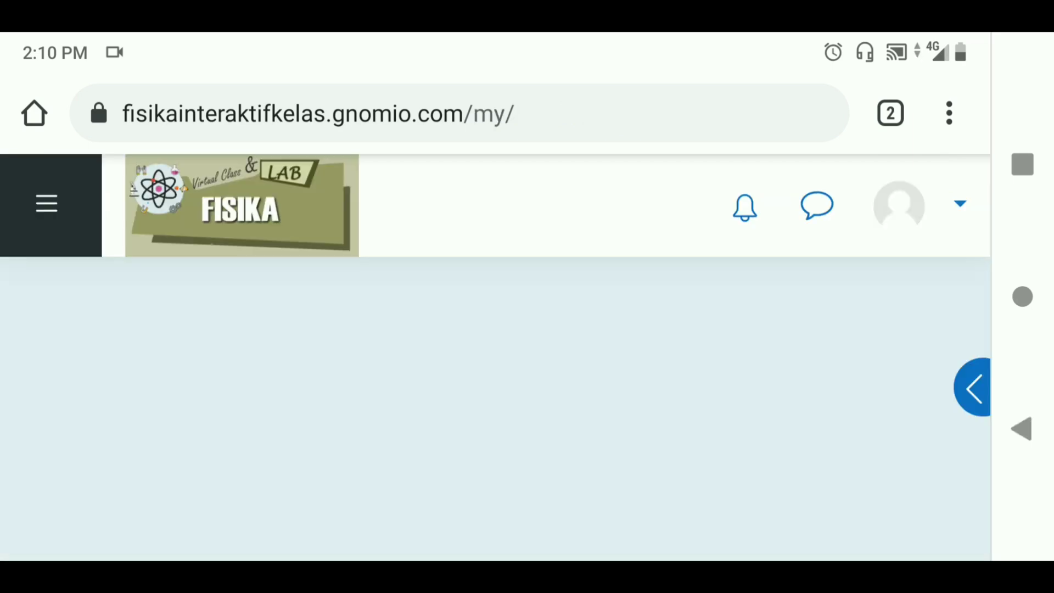
{"action": "scroll", "coordinate": [493, 357], "scroll_direction": "down", "scroll_amount": 10}
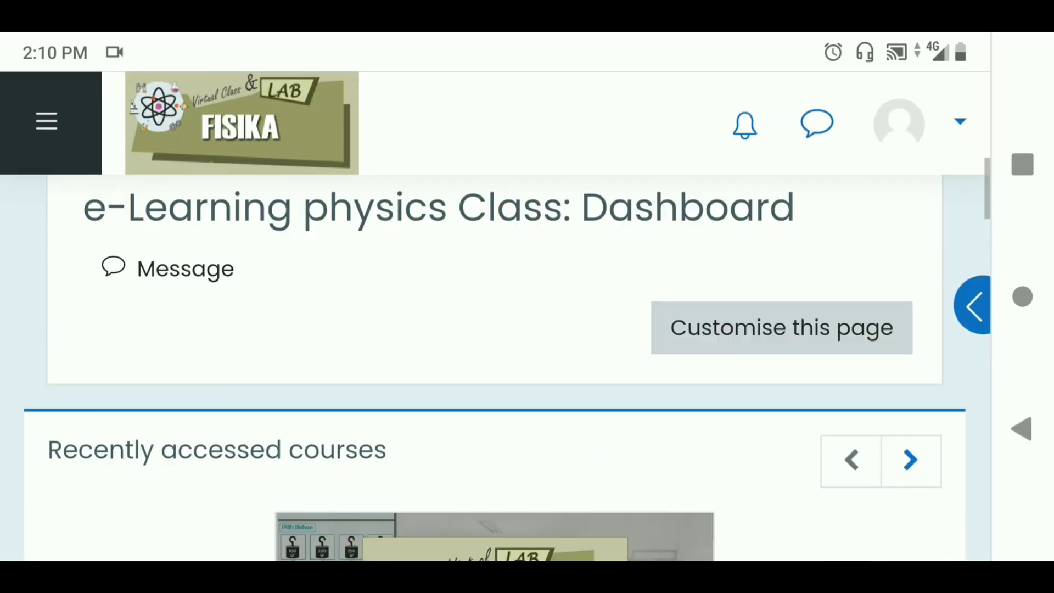
{"action": "scroll", "coordinate": [494, 368], "scroll_direction": "down", "scroll_amount": 10}
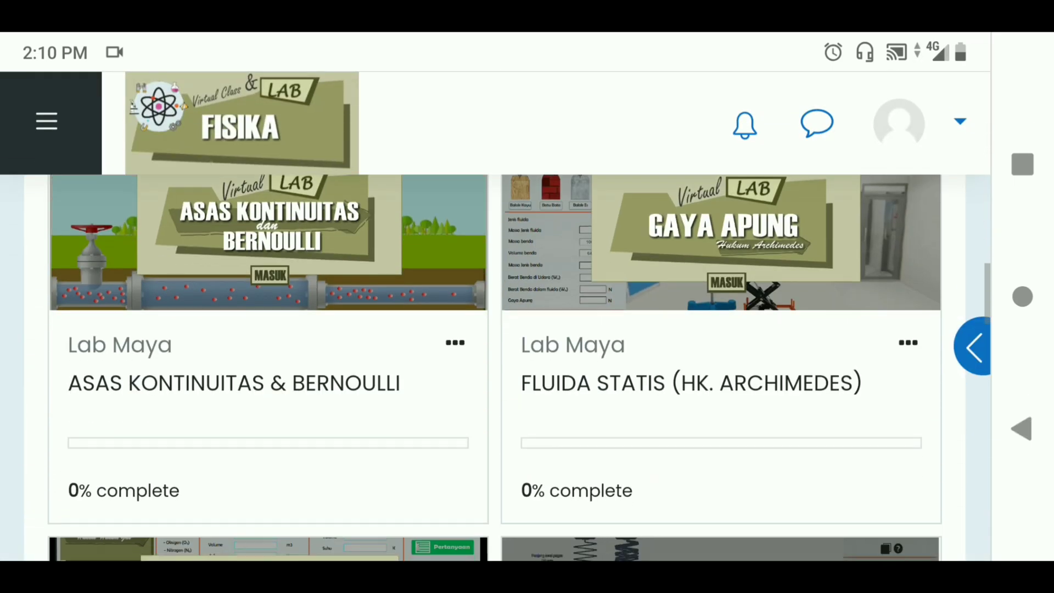
{"action": "scroll", "coordinate": [494, 356], "scroll_direction": "down", "scroll_amount": 2}
{"action": "scroll", "coordinate": [494, 357], "scroll_direction": "up", "scroll_amount": 5}
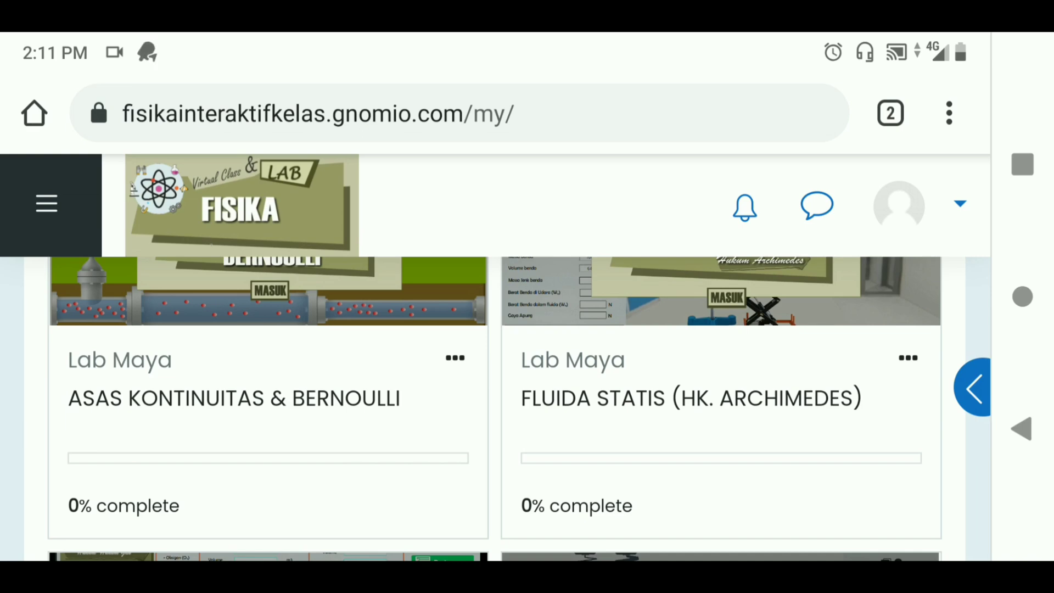
Switch Chrome to the Desktop site version of the page
{"action": "left_click", "coordinate": [949, 113]}
{"action": "scroll", "coordinate": [792, 307], "scroll_direction": "down", "scroll_amount": 7}
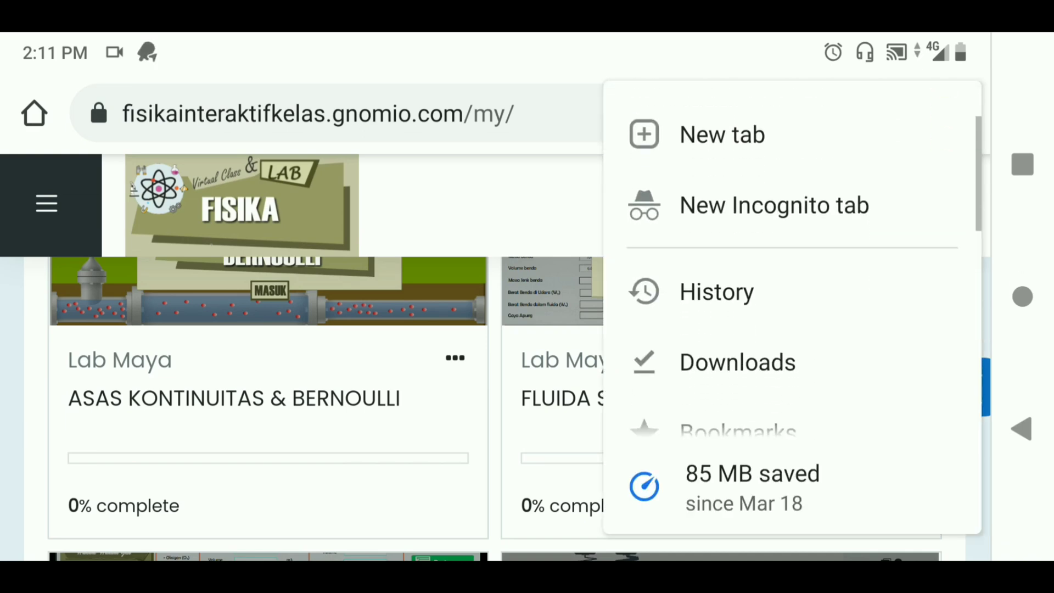
{"action": "scroll", "coordinate": [792, 308], "scroll_direction": "down", "scroll_amount": 4}
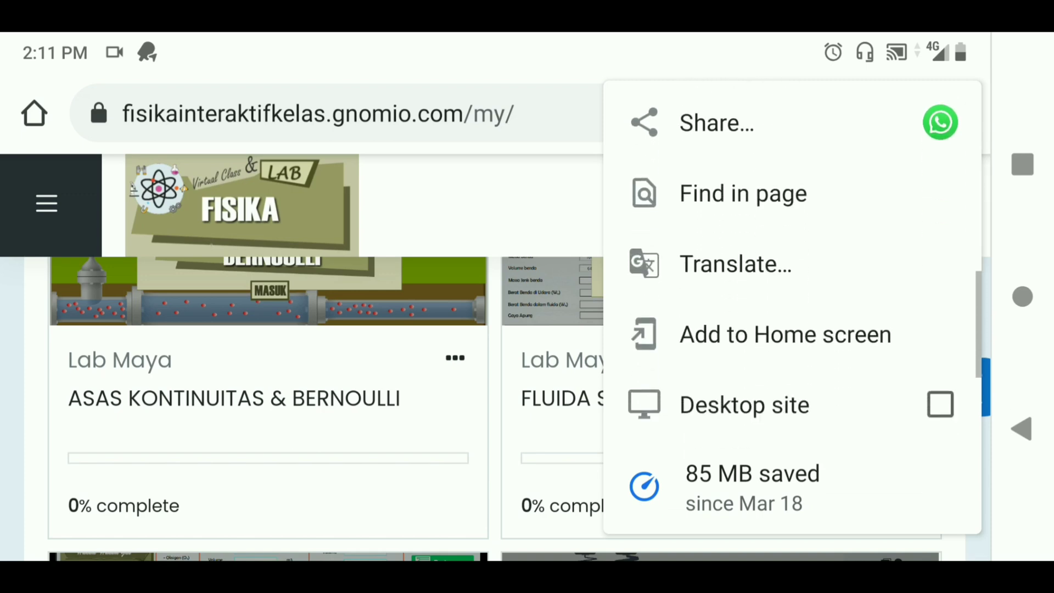
{"action": "left_click", "coordinate": [939, 245]}
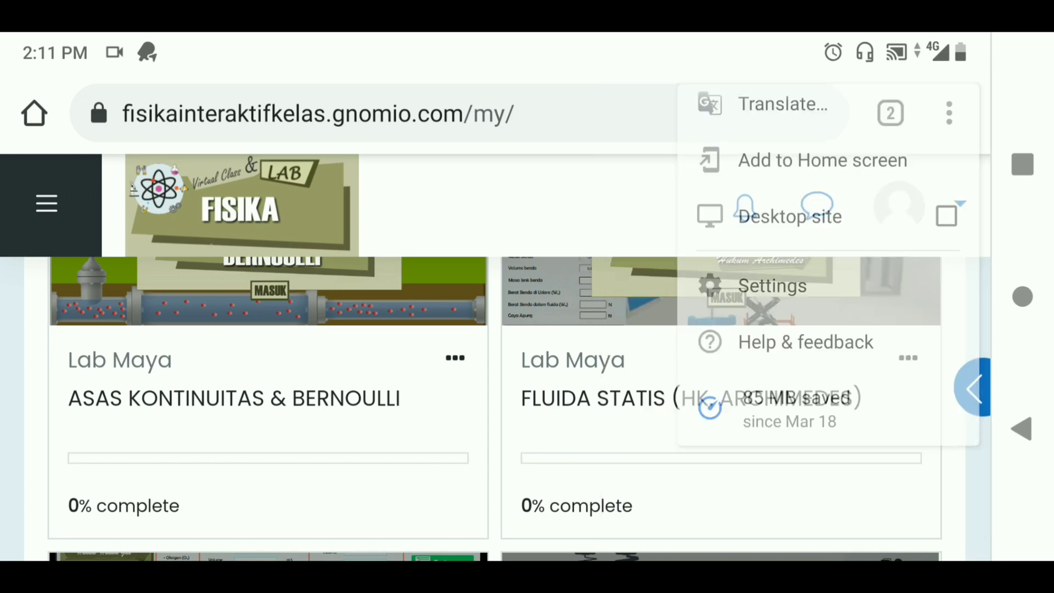
Scroll through the Course overview, then go to Site home from the sidebar
{"action": "scroll", "coordinate": [521, 384], "scroll_direction": "down", "scroll_amount": 10}
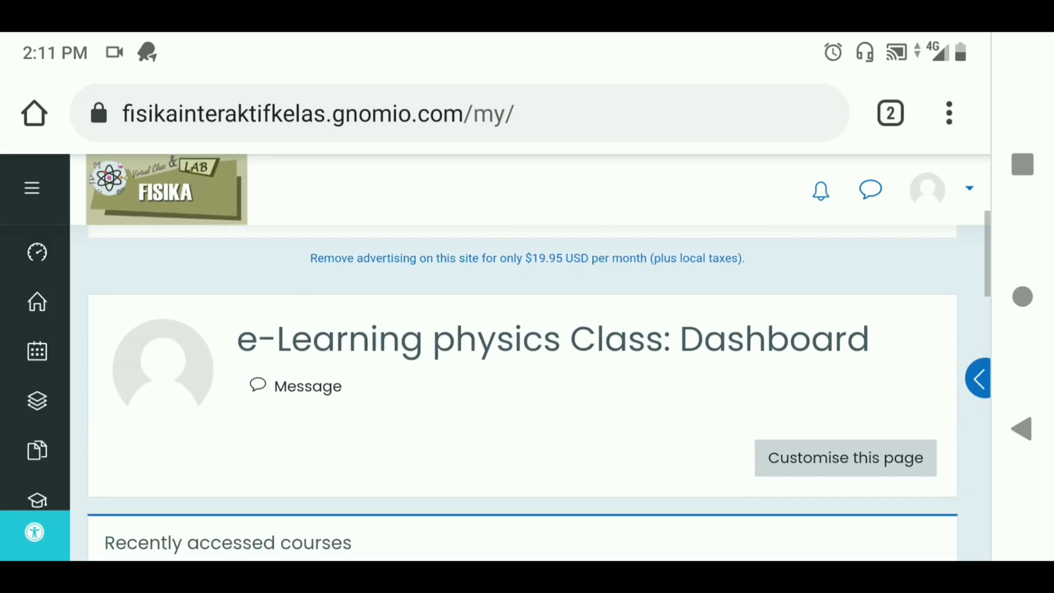
{"action": "scroll", "coordinate": [521, 385], "scroll_direction": "down", "scroll_amount": 10}
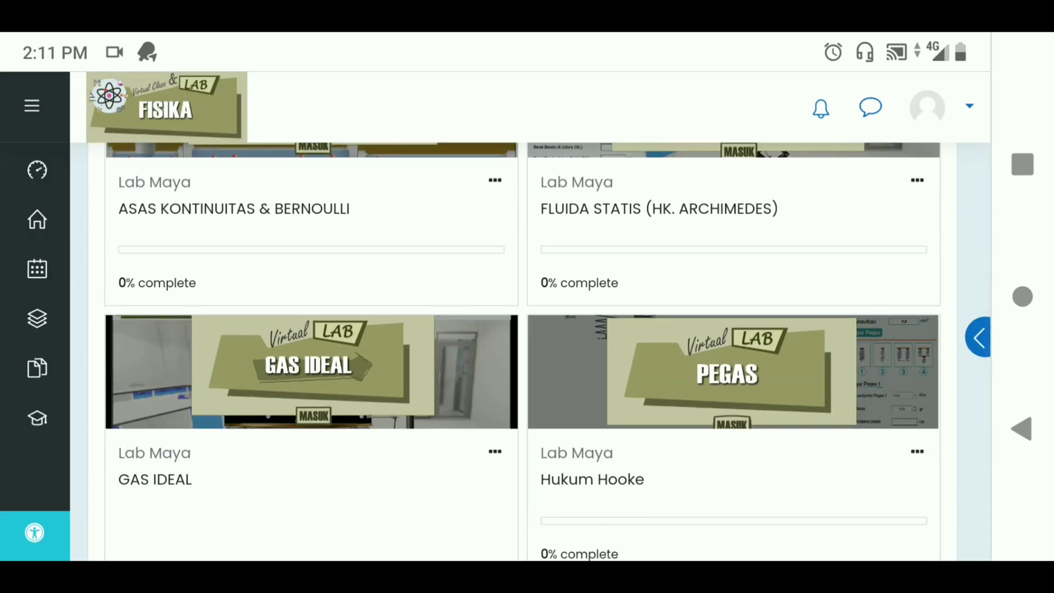
{"action": "scroll", "coordinate": [521, 351], "scroll_direction": "down", "scroll_amount": 10}
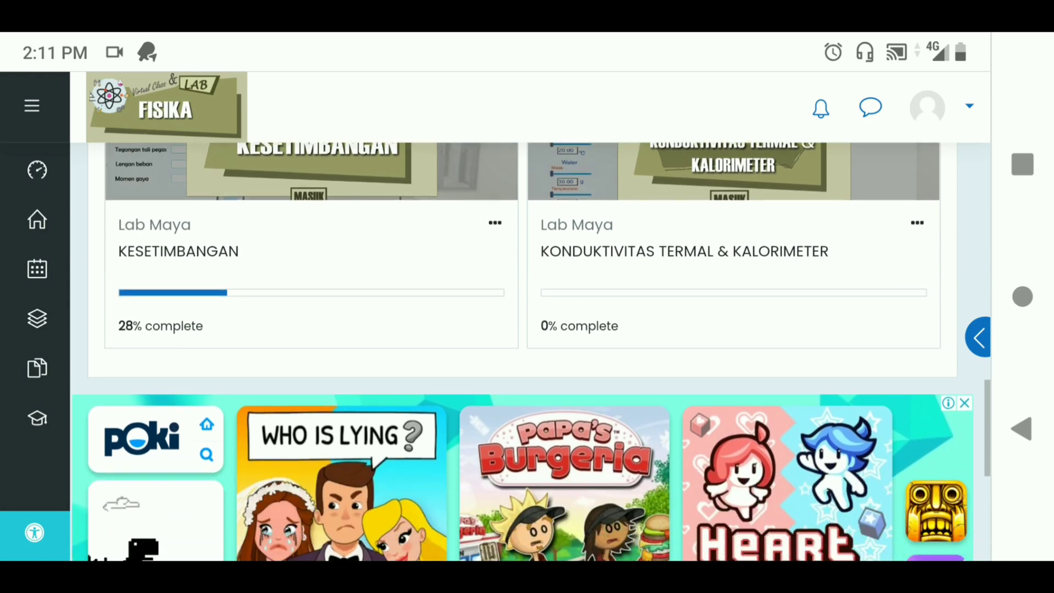
{"action": "scroll", "coordinate": [521, 351], "scroll_direction": "up", "scroll_amount": 10}
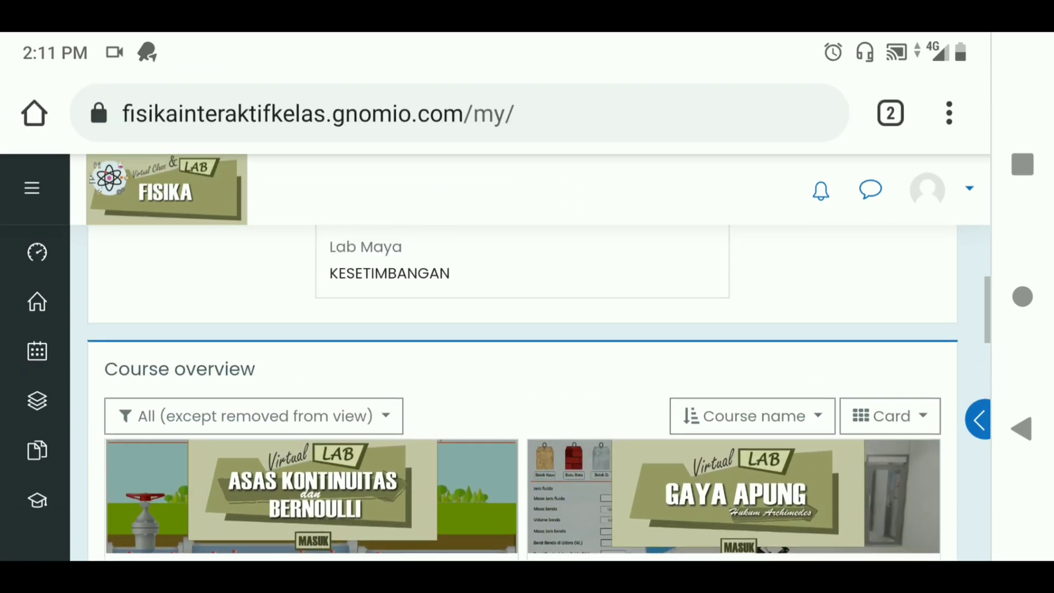
{"action": "scroll", "coordinate": [522, 384], "scroll_direction": "up", "scroll_amount": 3}
{"action": "scroll", "coordinate": [522, 384], "scroll_direction": "up", "scroll_amount": 1}
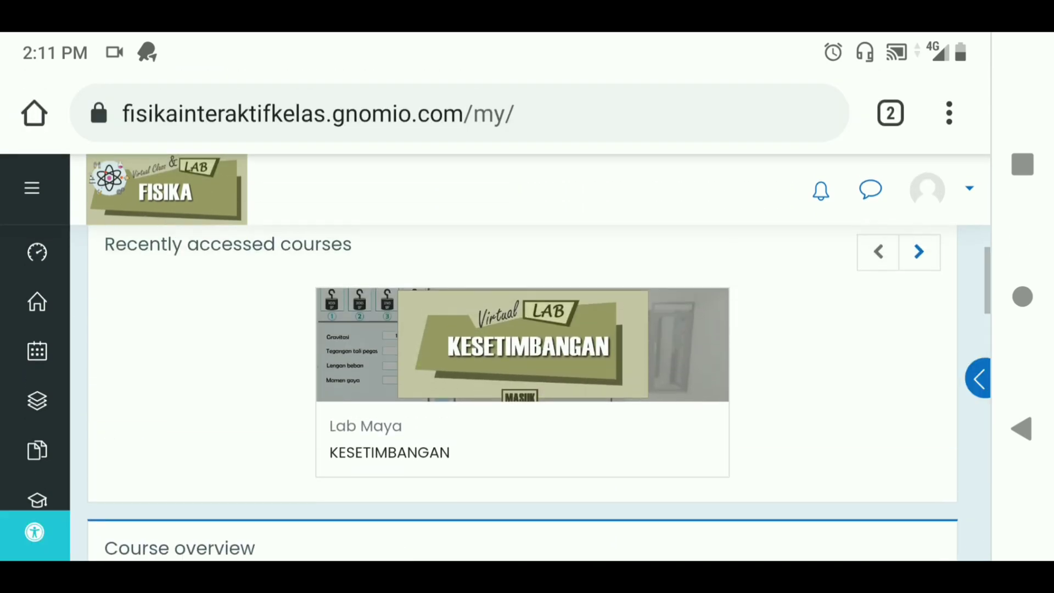
{"action": "left_click", "coordinate": [37, 301]}
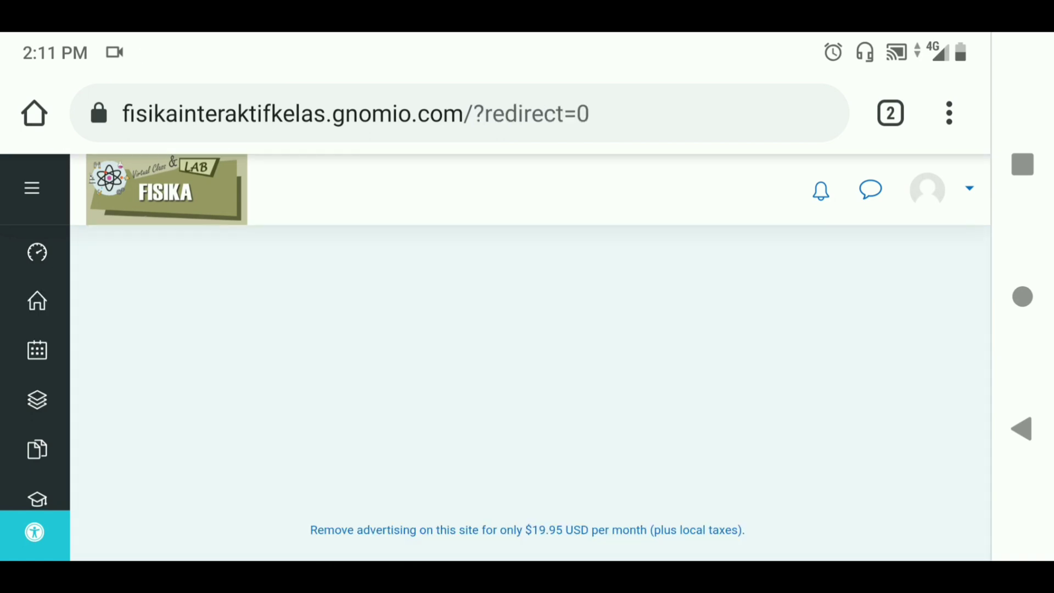
Open the Lab Maya category under Course categories
{"action": "scroll", "coordinate": [521, 357], "scroll_direction": "down", "scroll_amount": 5}
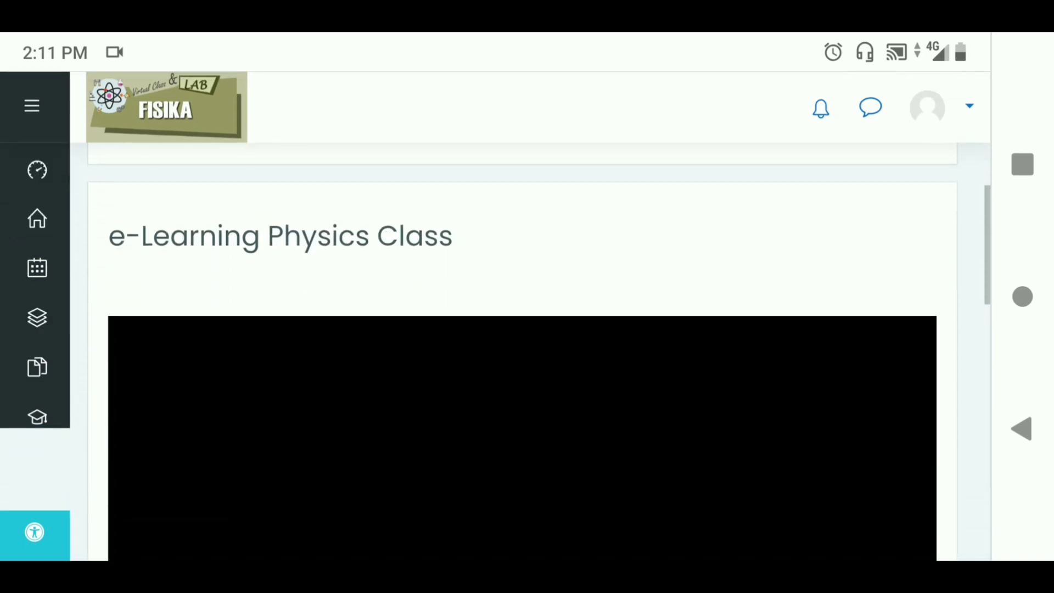
{"action": "scroll", "coordinate": [522, 357], "scroll_direction": "down", "scroll_amount": 3}
{"action": "scroll", "coordinate": [521, 357], "scroll_direction": "up", "scroll_amount": 1}
{"action": "scroll", "coordinate": [522, 357], "scroll_direction": "down", "scroll_amount": 2}
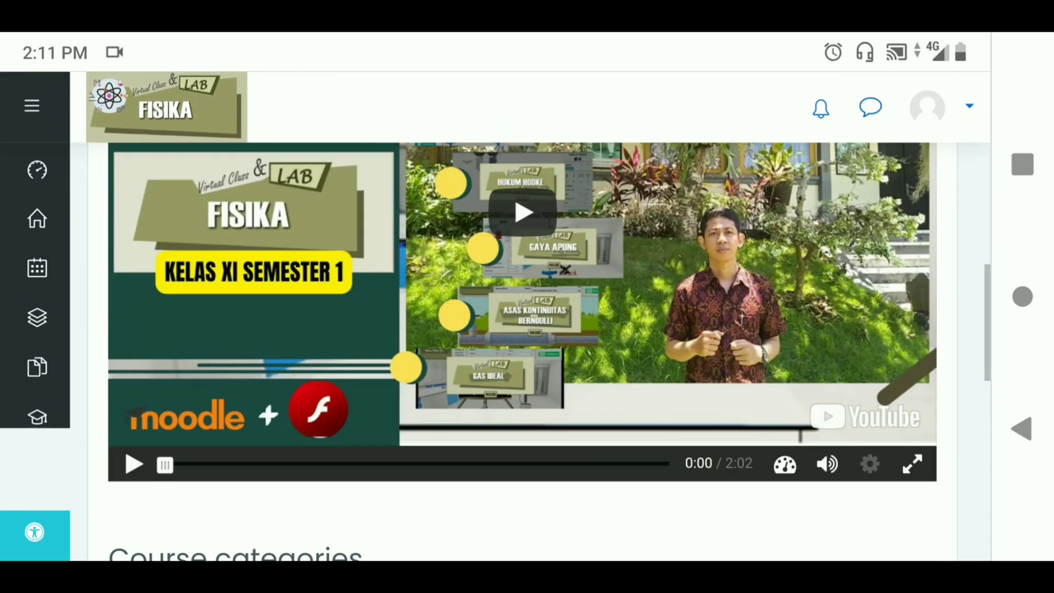
{"action": "scroll", "coordinate": [521, 357], "scroll_direction": "down", "scroll_amount": 5}
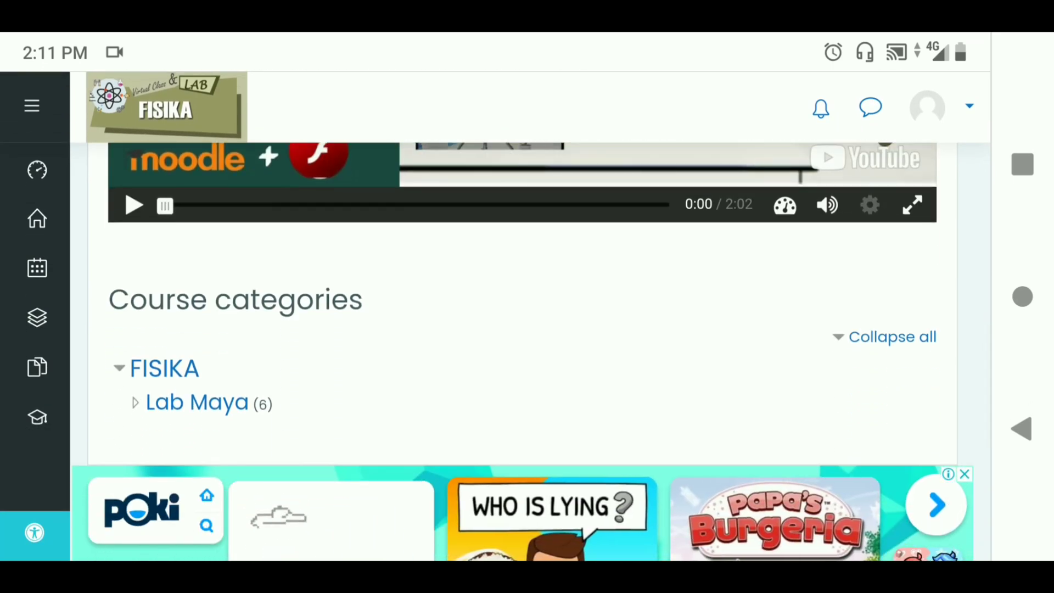
{"action": "left_click", "coordinate": [197, 403]}
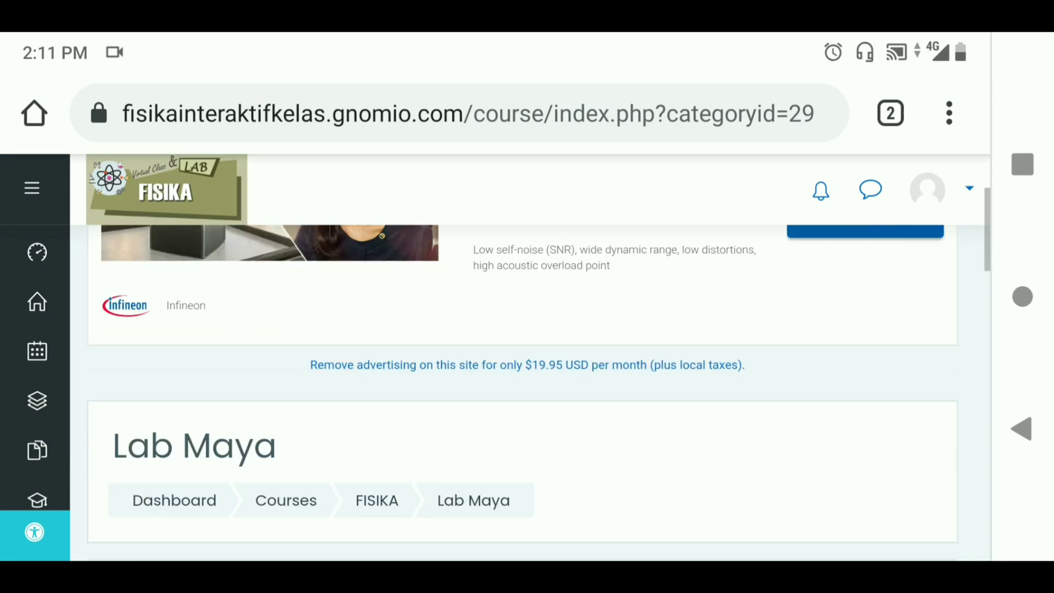
Enter the KESETIMBANGAN course from the Lab Maya course cards
{"action": "scroll", "coordinate": [521, 356], "scroll_direction": "down", "scroll_amount": 10}
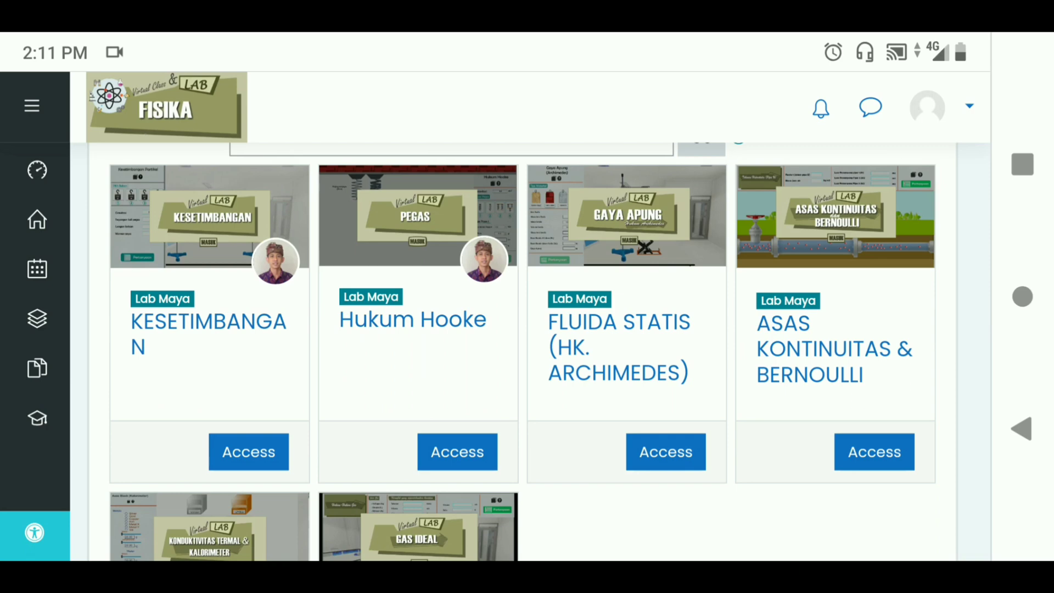
{"action": "scroll", "coordinate": [526, 329], "scroll_direction": "down", "scroll_amount": 3}
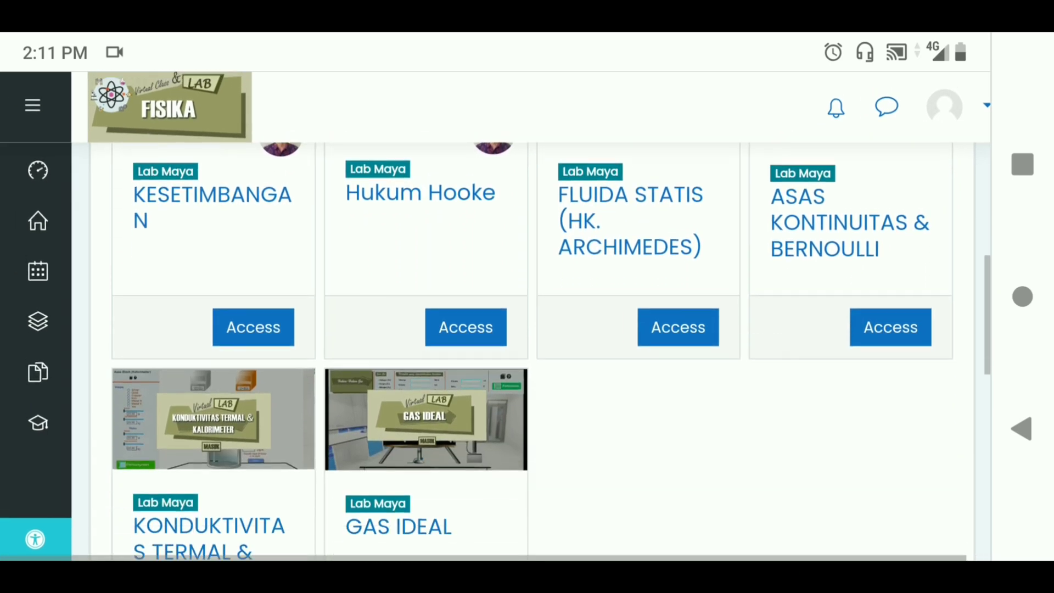
{"action": "scroll", "coordinate": [527, 329], "scroll_direction": "up", "scroll_amount": 3}
{"action": "scroll", "coordinate": [527, 329], "scroll_direction": "down", "scroll_amount": 1}
{"action": "left_click", "coordinate": [253, 449]}
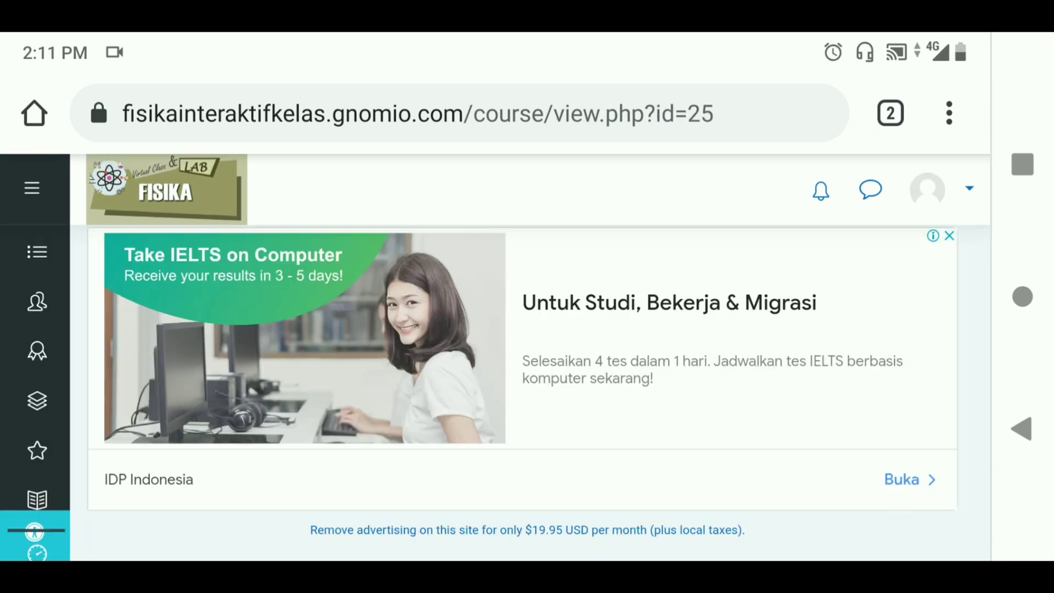
Dismiss the Google ad and scroll down to the APLIKASI PEMUTAR FLASH section
{"action": "left_click", "coordinate": [949, 235]}
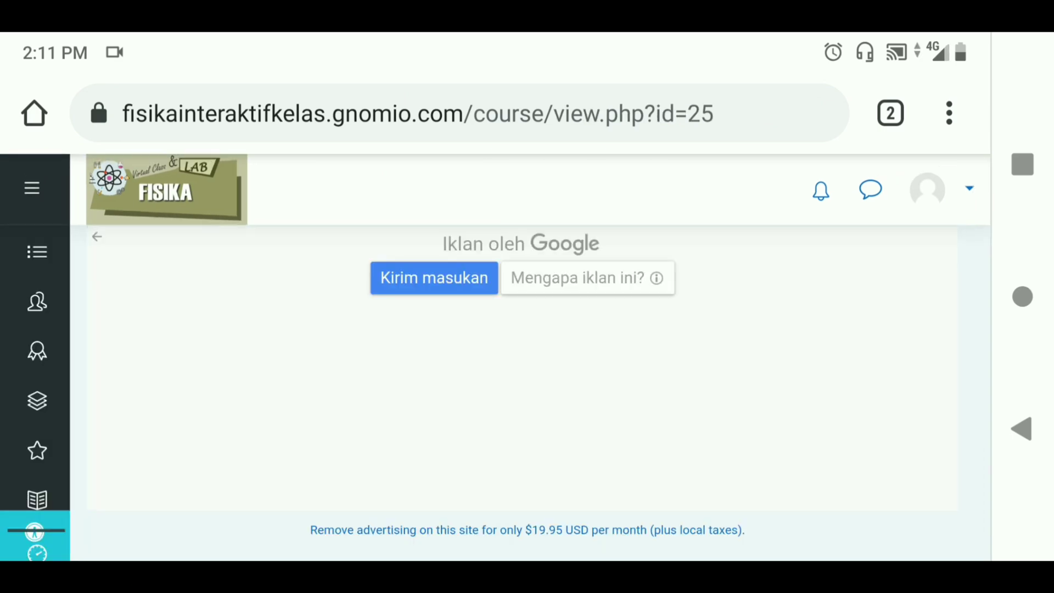
{"action": "left_click", "coordinate": [431, 275]}
{"action": "scroll", "coordinate": [527, 330], "scroll_direction": "down", "scroll_amount": 1}
{"action": "scroll", "coordinate": [521, 351], "scroll_direction": "down", "scroll_amount": 10}
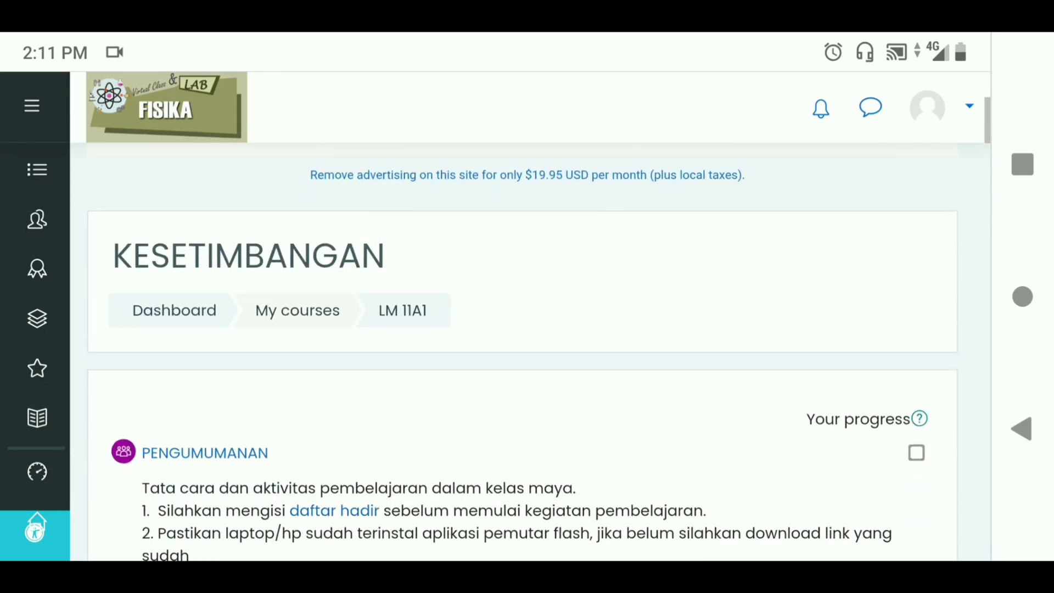
{"action": "scroll", "coordinate": [522, 351], "scroll_direction": "down", "scroll_amount": 10}
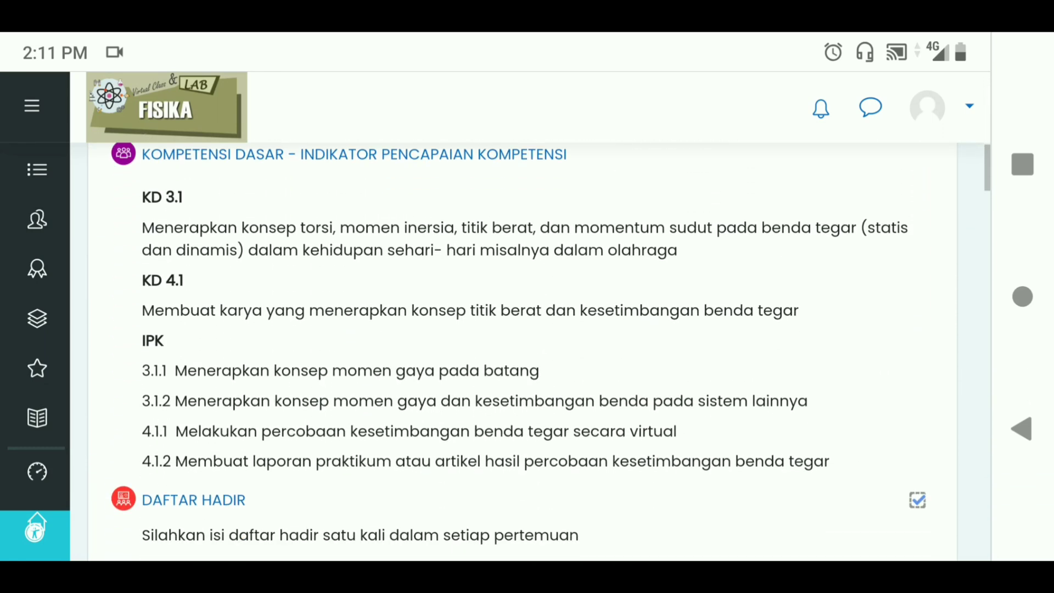
{"action": "scroll", "coordinate": [521, 351], "scroll_direction": "down", "scroll_amount": 3}
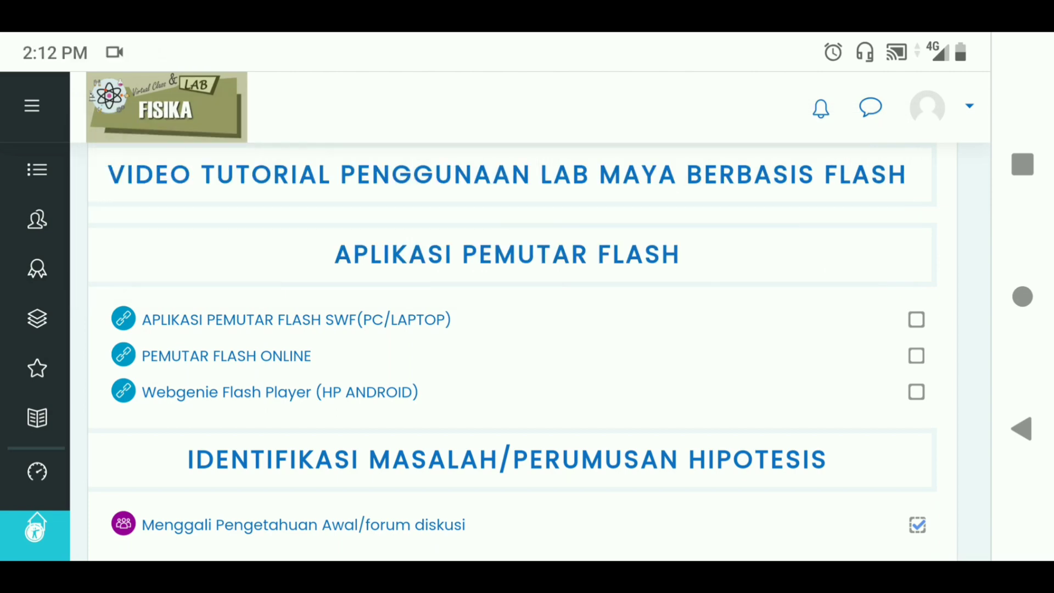
{"action": "scroll", "coordinate": [512, 354], "scroll_direction": "down", "scroll_amount": 2}
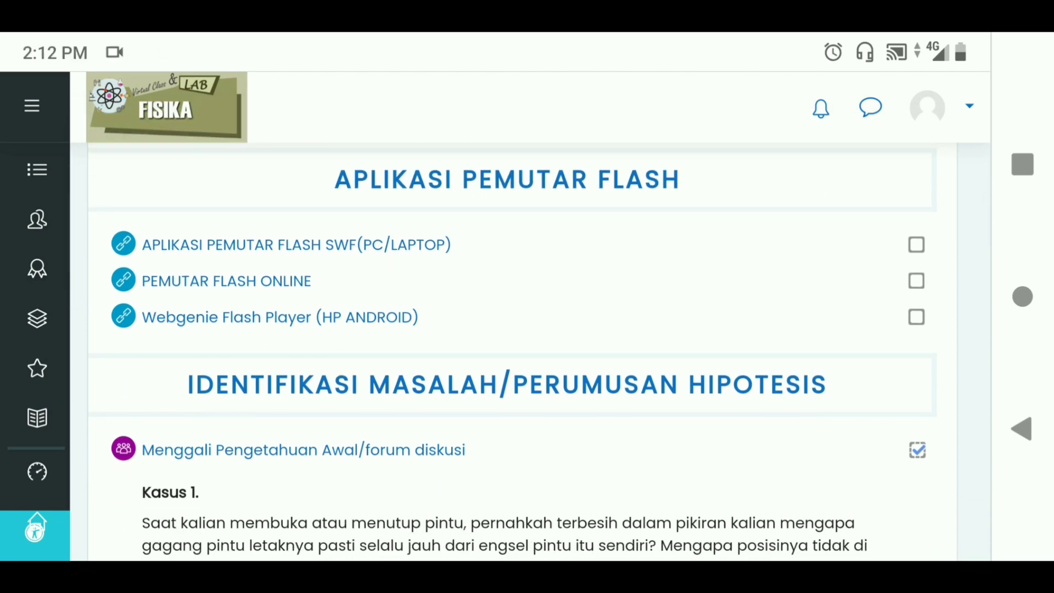
{"action": "scroll", "coordinate": [410, 291], "scroll_direction": "up", "scroll_amount": 2}
{"action": "scroll", "coordinate": [494, 316], "scroll_direction": "down", "scroll_amount": 1}
{"action": "scroll", "coordinate": [494, 315], "scroll_direction": "left", "scroll_amount": 1}
{"action": "scroll", "coordinate": [494, 315], "scroll_direction": "up", "scroll_amount": 2}
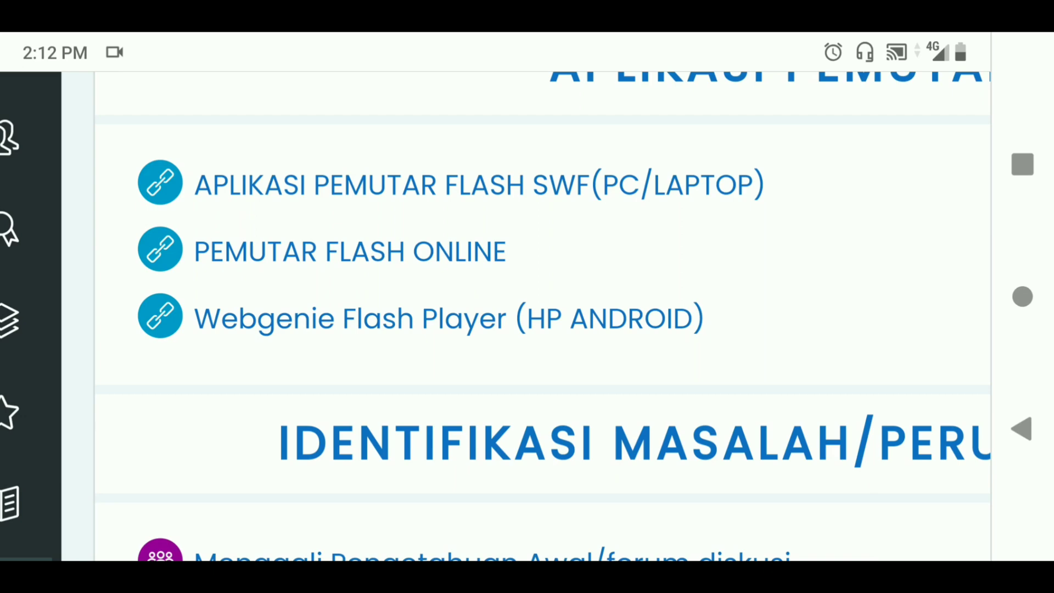
Confirm via the Webgenie Flash Player (HP ANDROID) link that it's installed, then return to the course
{"action": "left_click", "coordinate": [448, 318]}
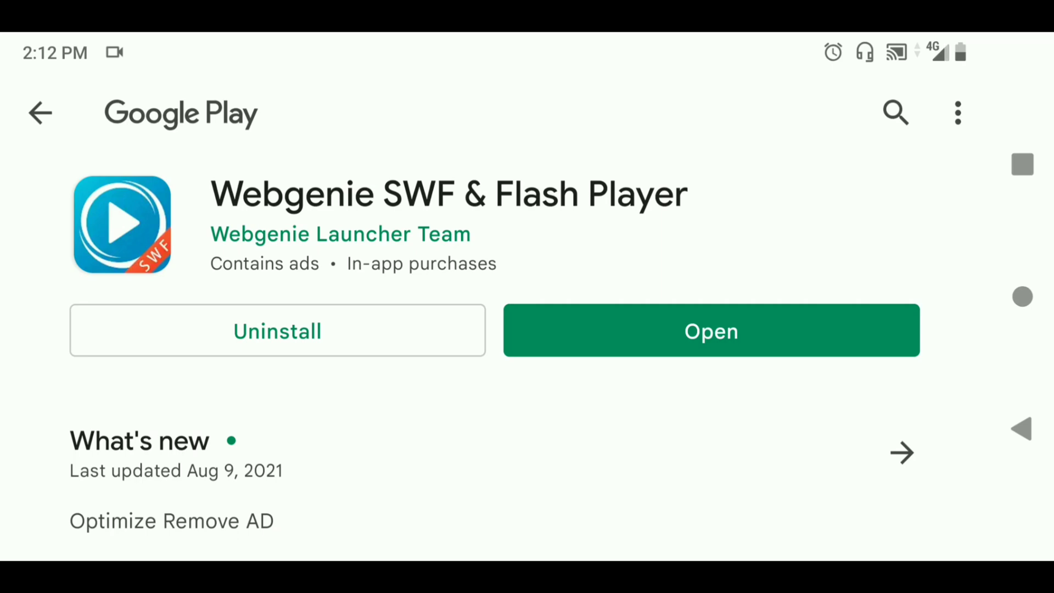
{"action": "left_click", "coordinate": [40, 113]}
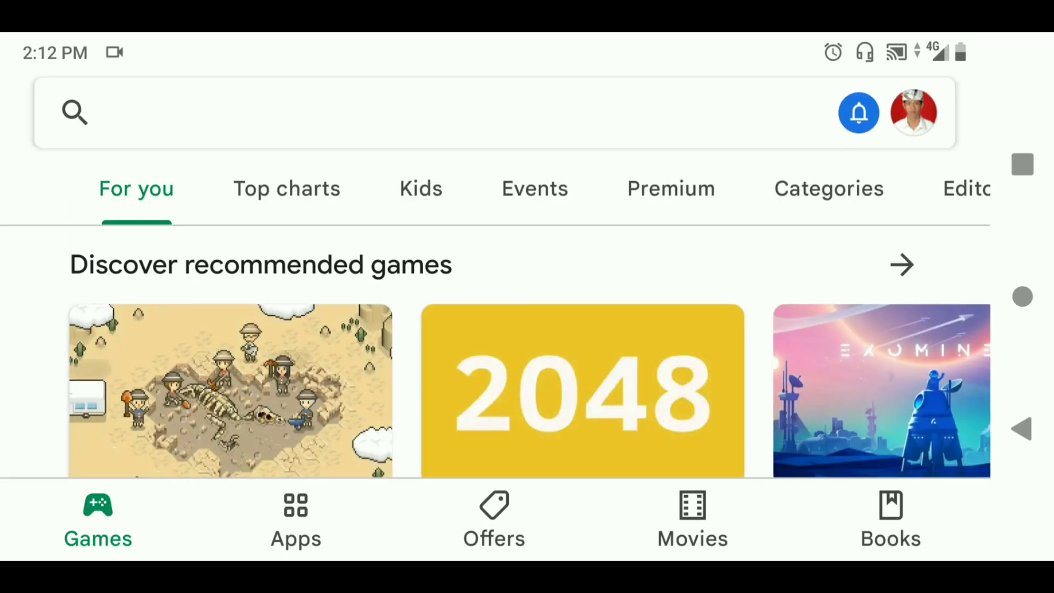
{"action": "left_click", "coordinate": [1022, 428]}
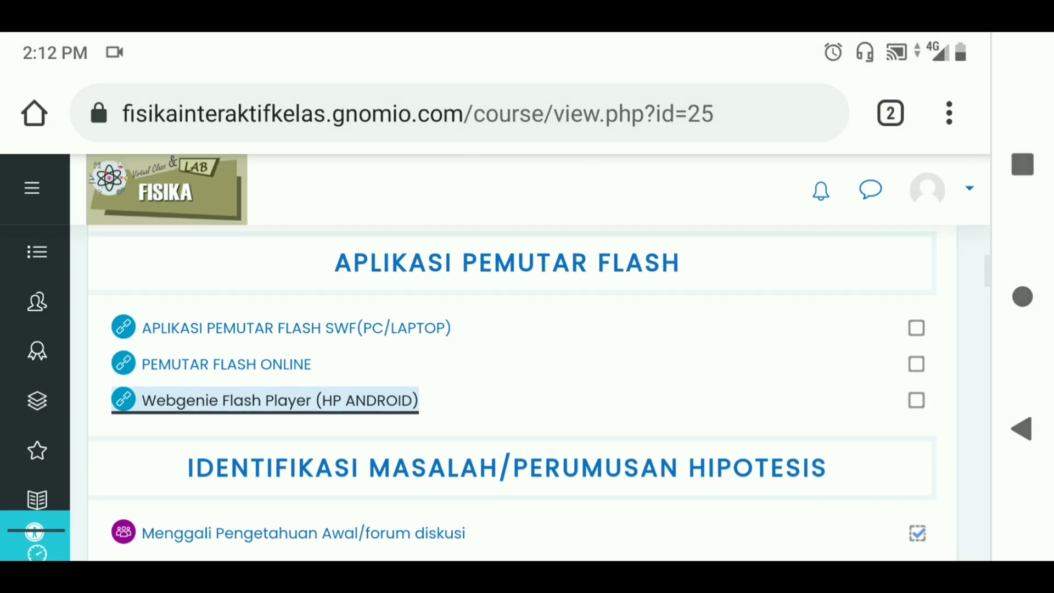
Scroll past the LAB MAYA KESETIMBANGAN simulation and follow its bit.ly download link
{"action": "scroll", "coordinate": [527, 356], "scroll_direction": "down", "scroll_amount": 15}
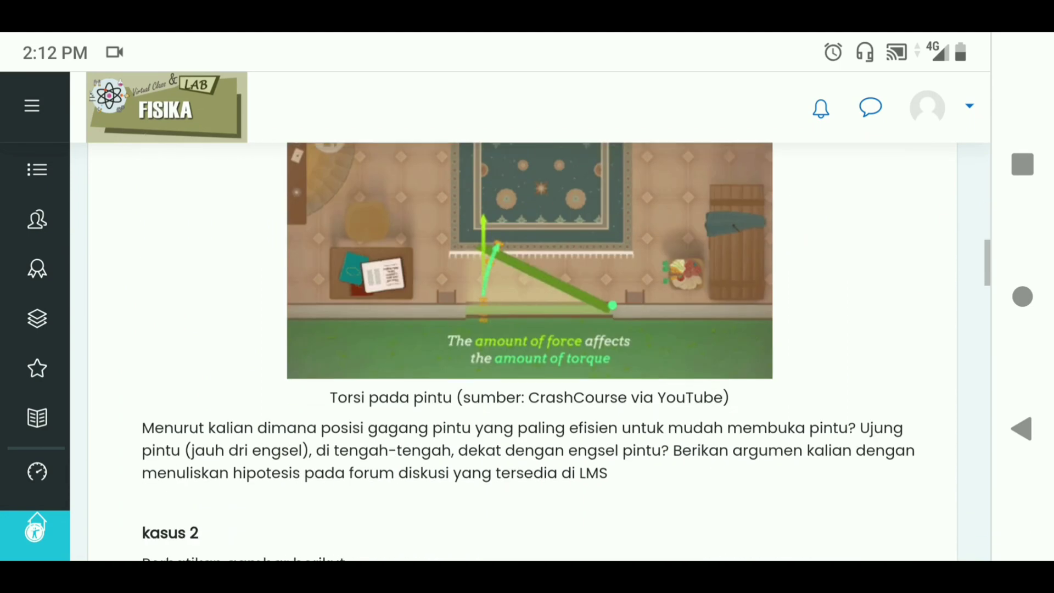
{"action": "scroll", "coordinate": [527, 351], "scroll_direction": "down", "scroll_amount": 13}
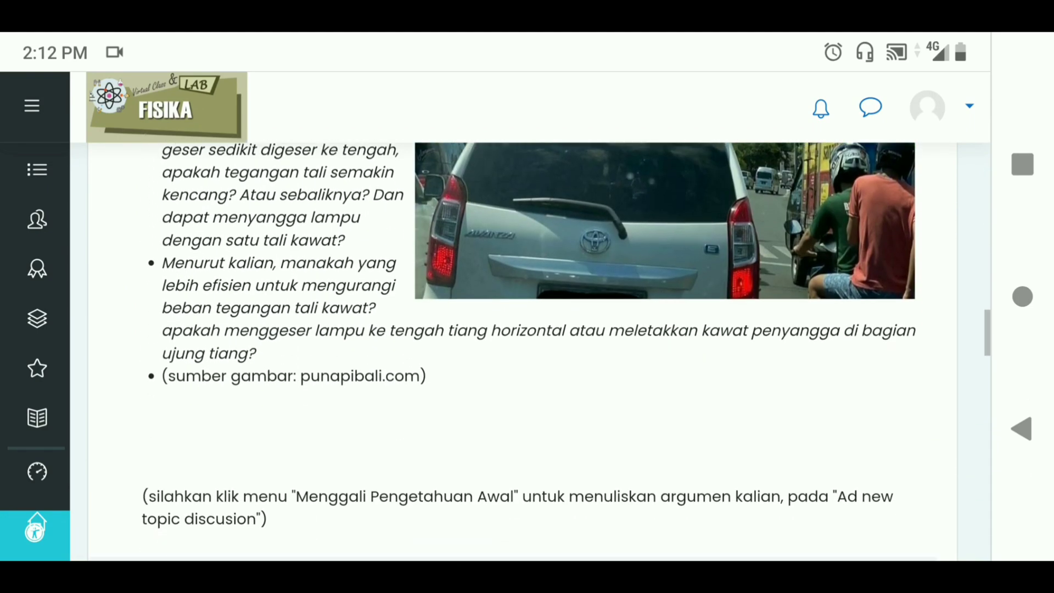
{"action": "scroll", "coordinate": [527, 351], "scroll_direction": "down", "scroll_amount": 5}
{"action": "scroll", "coordinate": [527, 351], "scroll_direction": "down", "scroll_amount": 2}
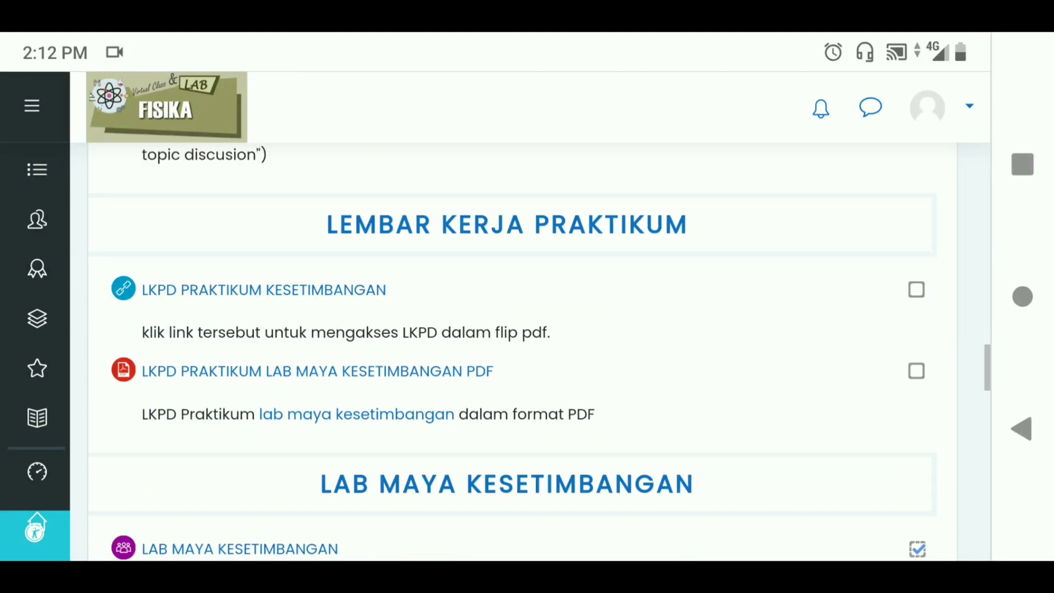
{"action": "scroll", "coordinate": [526, 351], "scroll_direction": "down", "scroll_amount": 7}
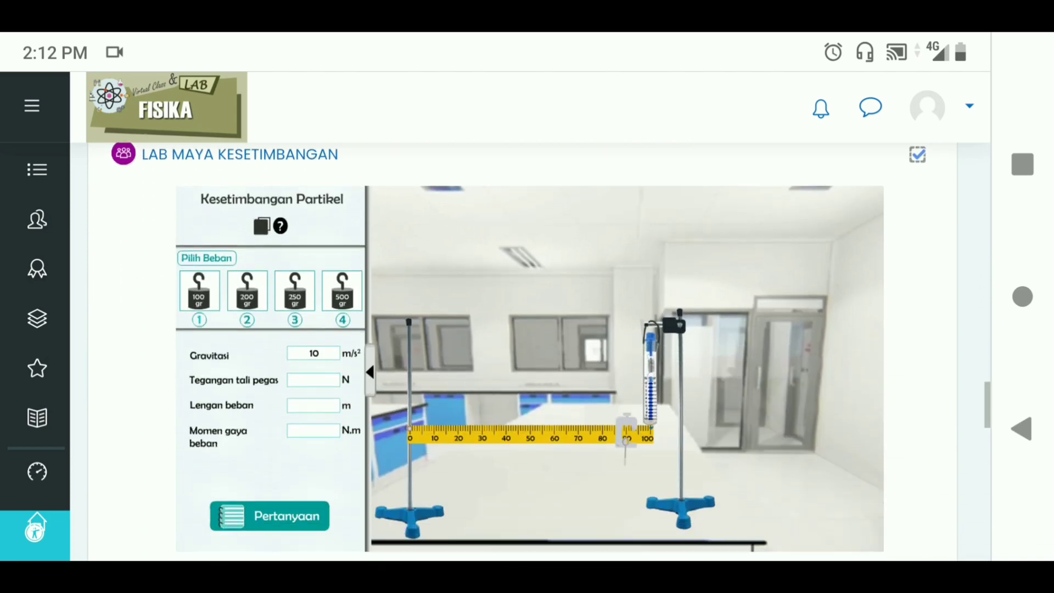
{"action": "scroll", "coordinate": [526, 351], "scroll_direction": "down", "scroll_amount": 4}
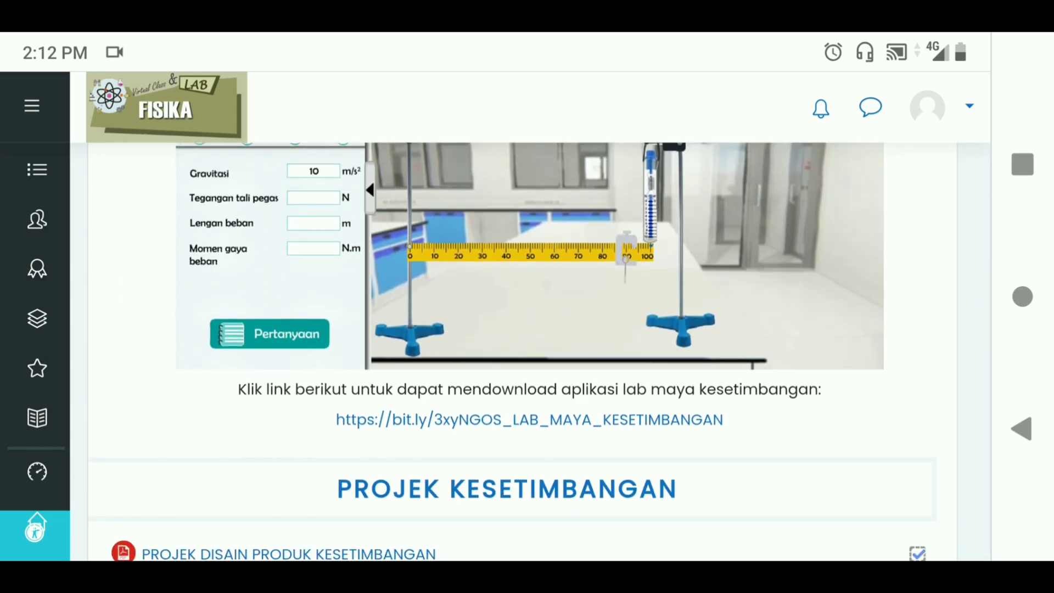
{"action": "left_click", "coordinate": [529, 419]}
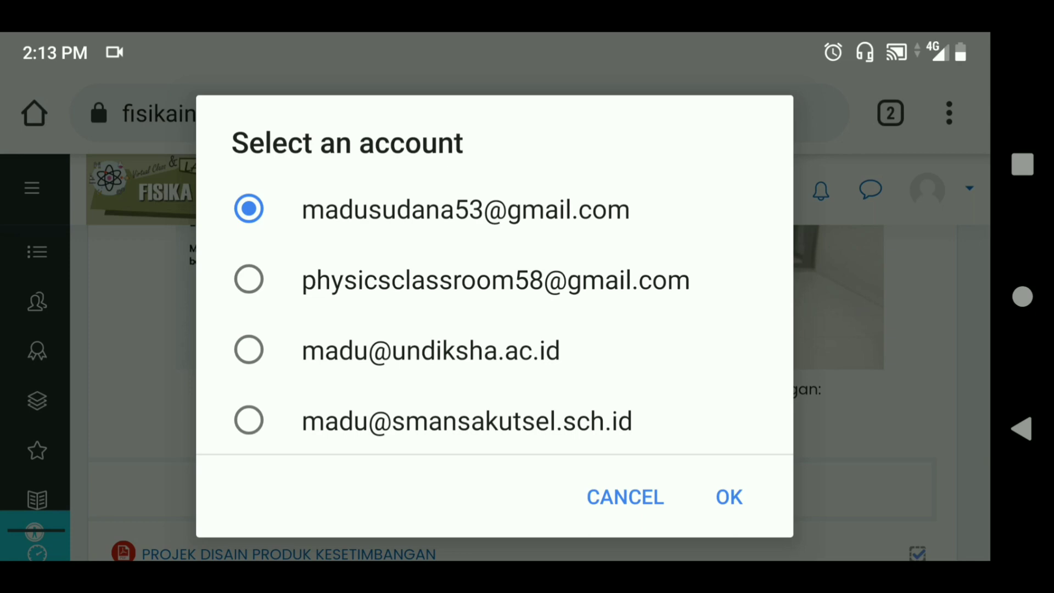
Choose the Google account and download Salinan KESETIMBANGAN.swf from Google Drive
{"action": "left_click", "coordinate": [729, 497]}
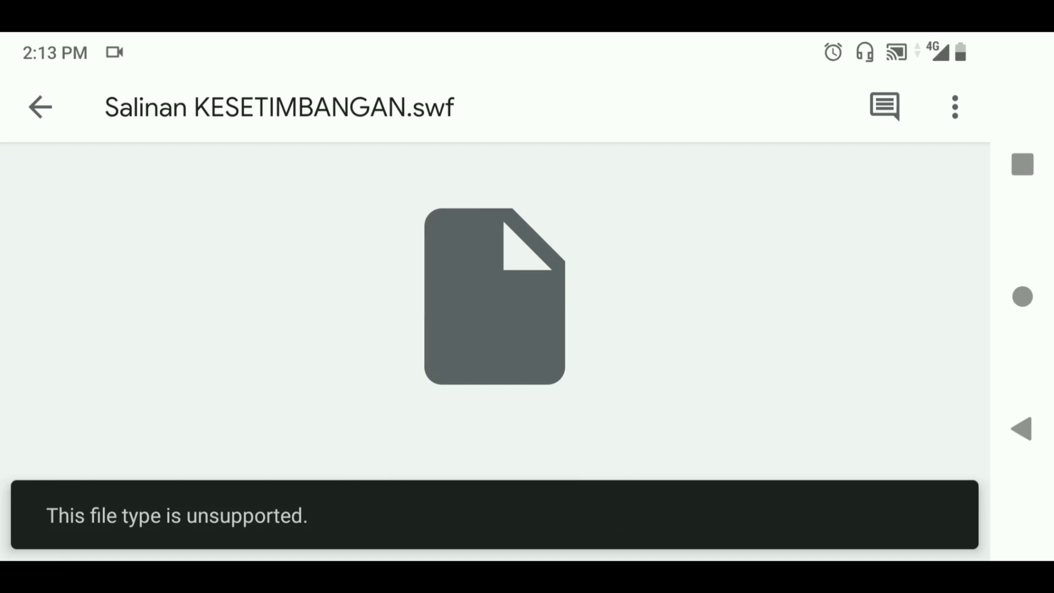
{"action": "left_click", "coordinate": [955, 107]}
{"action": "scroll", "coordinate": [494, 356], "scroll_direction": "down", "scroll_amount": 5}
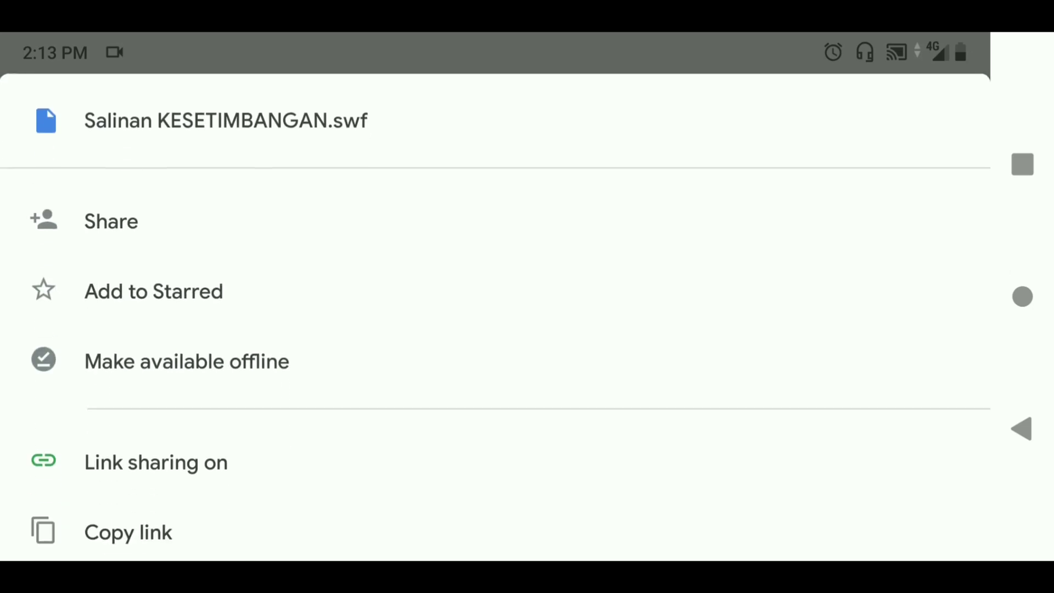
{"action": "left_click", "coordinate": [131, 513]}
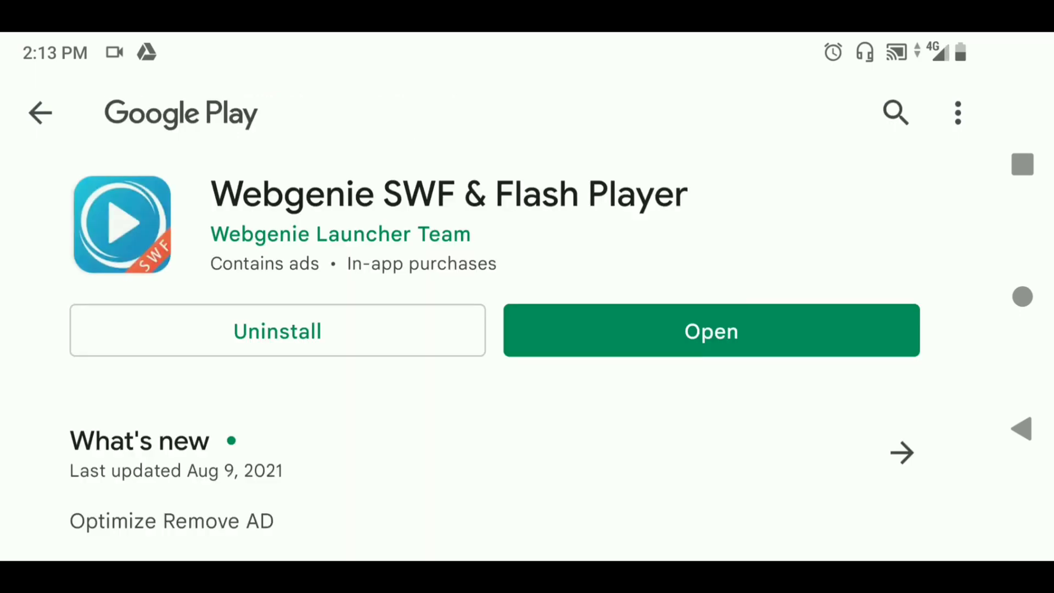
Launch Webgenie SWF Player, browse Local Files to Download, and scroll to Salinan KESETIMBANGAN.swf
{"action": "left_click", "coordinate": [691, 330]}
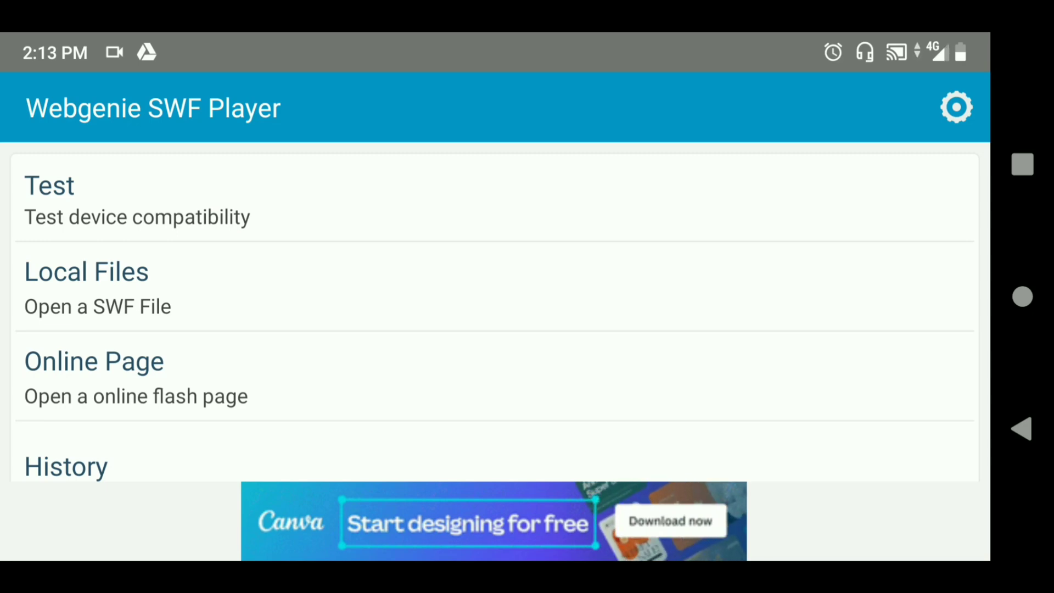
{"action": "left_click", "coordinate": [220, 287]}
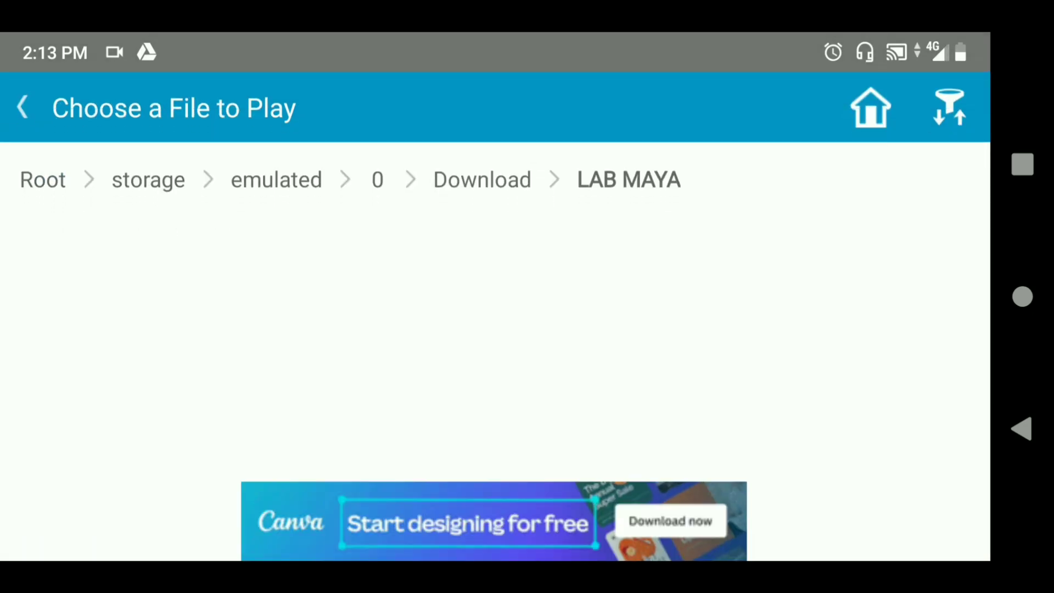
{"action": "key", "text": "Escape"}
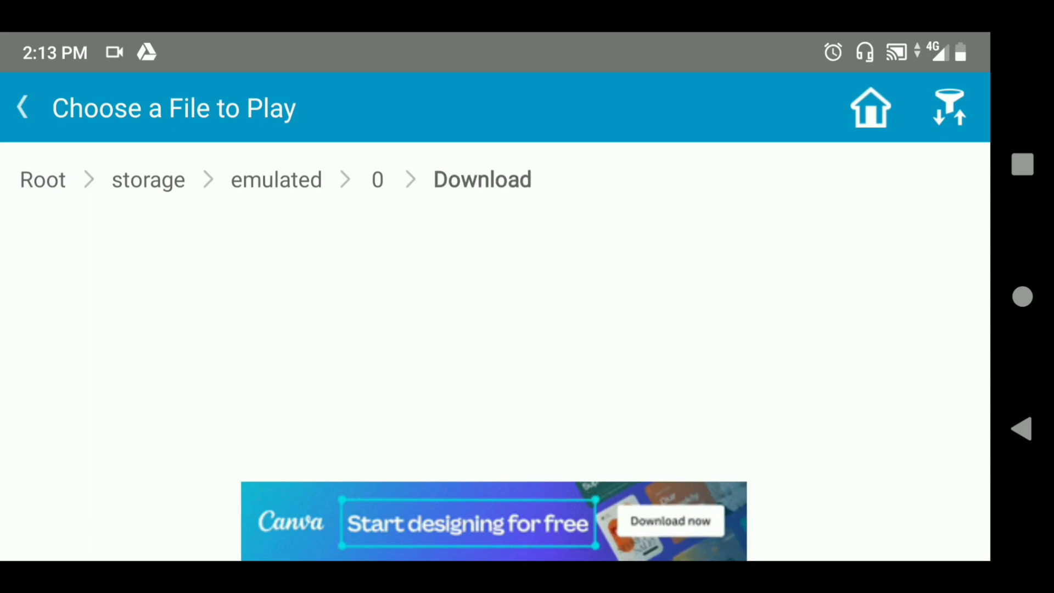
{"action": "scroll", "coordinate": [494, 340], "scroll_direction": "down", "scroll_amount": 5}
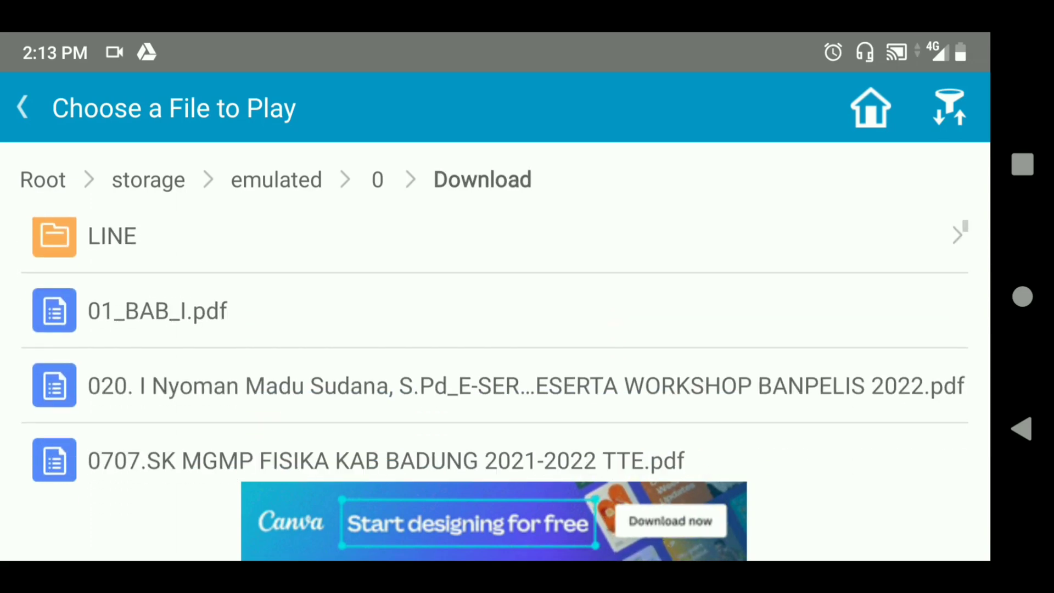
{"action": "scroll", "coordinate": [494, 341], "scroll_direction": "up", "scroll_amount": 3}
{"action": "scroll", "coordinate": [493, 340], "scroll_direction": "up", "scroll_amount": 1}
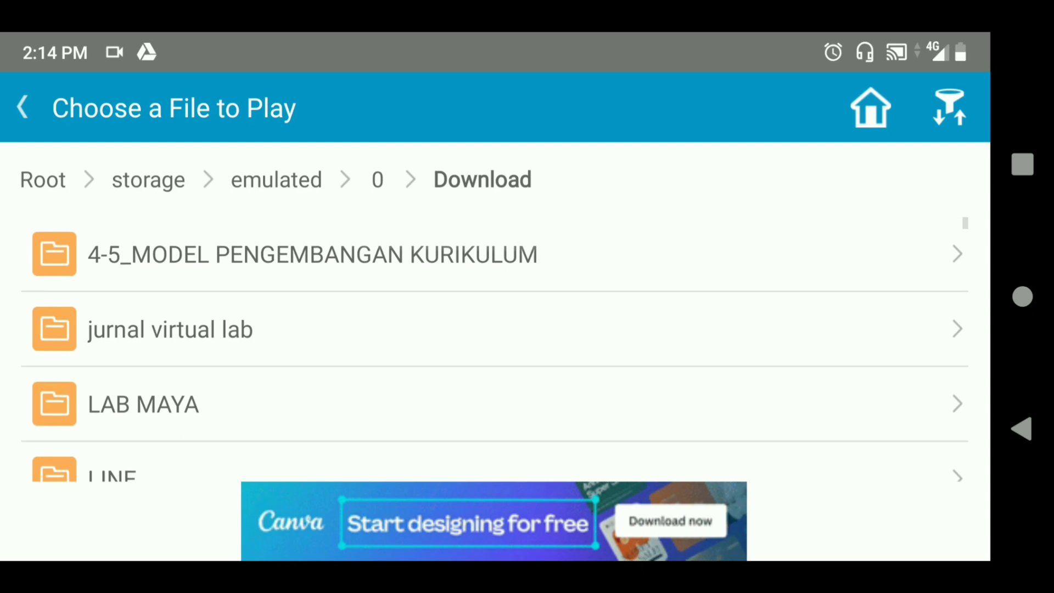
{"action": "scroll", "coordinate": [494, 340], "scroll_direction": "down", "scroll_amount": 5}
{"action": "scroll", "coordinate": [494, 340], "scroll_direction": "down", "scroll_amount": 10}
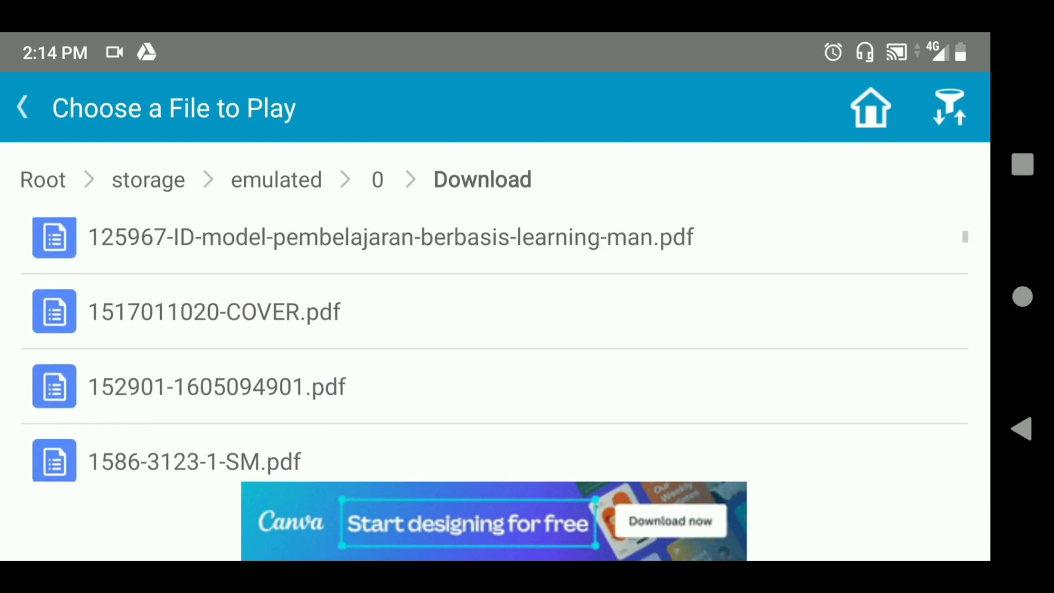
{"action": "scroll", "coordinate": [494, 340], "scroll_direction": "down", "scroll_amount": 10}
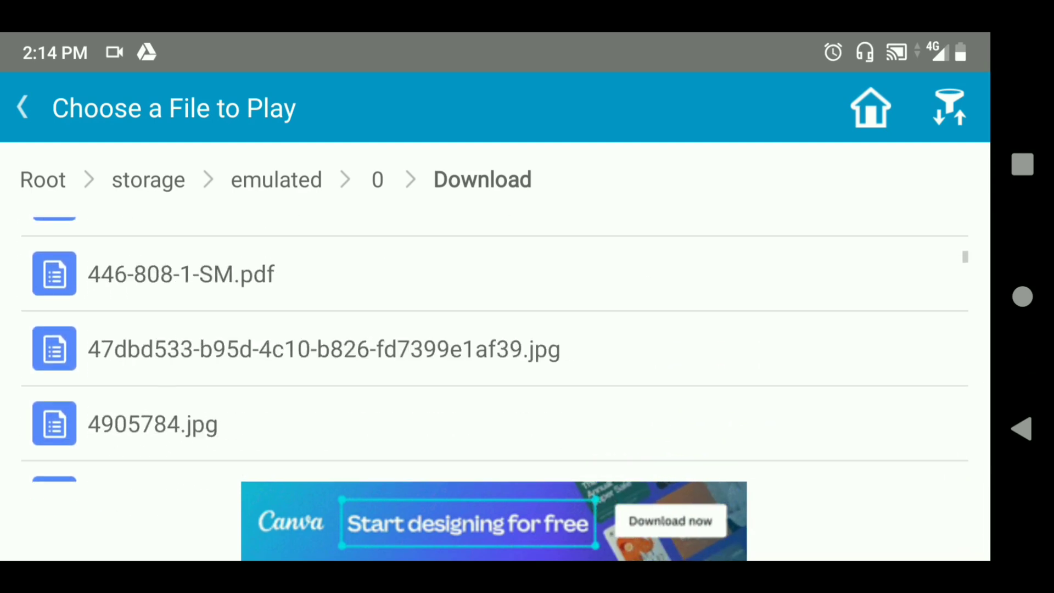
{"action": "scroll", "coordinate": [494, 340], "scroll_direction": "down", "scroll_amount": 10}
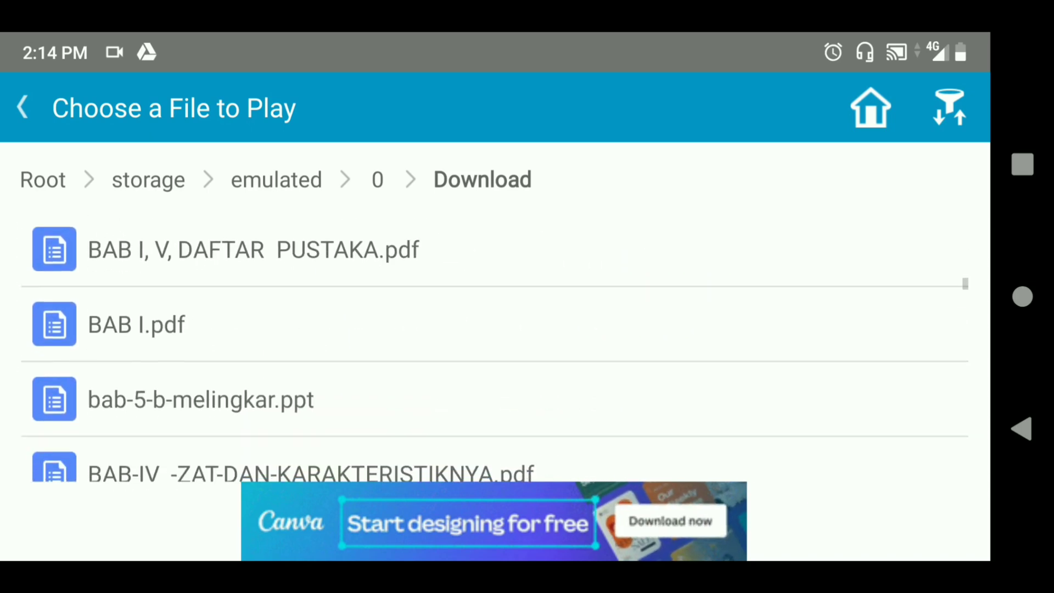
{"action": "scroll", "coordinate": [494, 340], "scroll_direction": "down", "scroll_amount": 10}
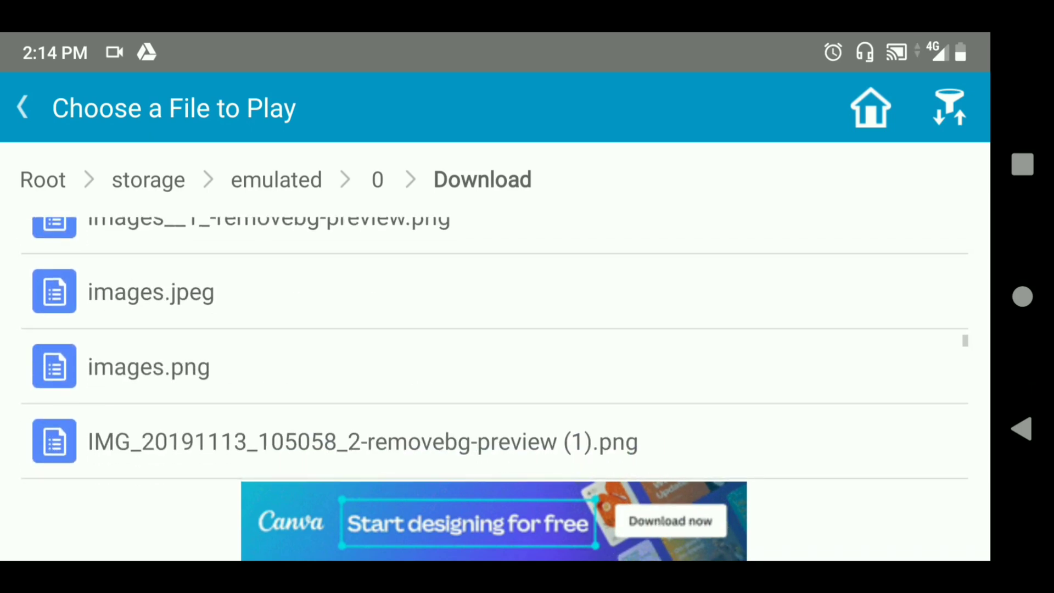
{"action": "scroll", "coordinate": [494, 340], "scroll_direction": "down", "scroll_amount": 10}
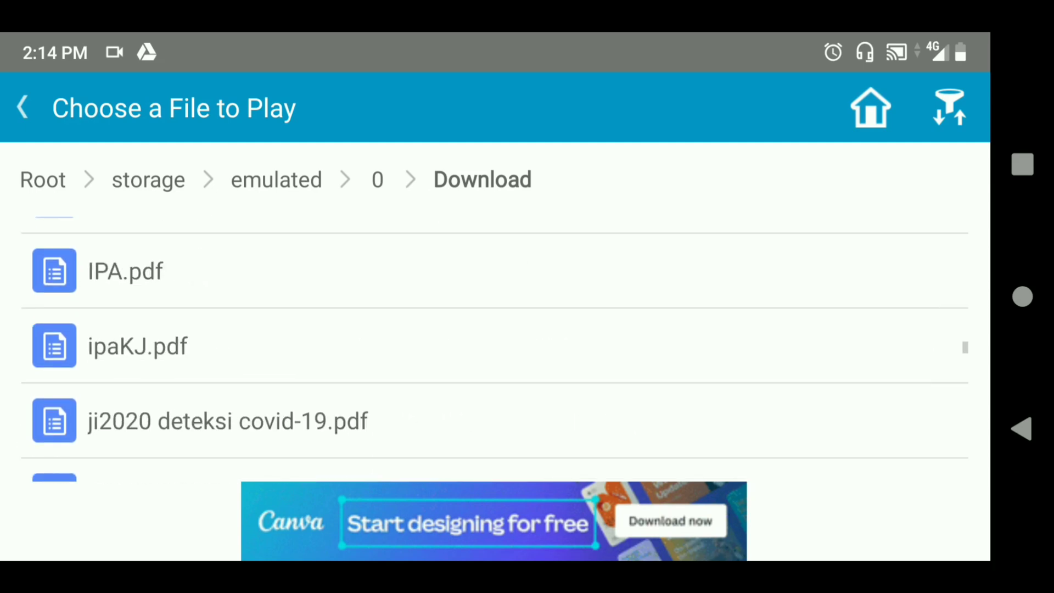
{"action": "scroll", "coordinate": [494, 340], "scroll_direction": "down", "scroll_amount": 10}
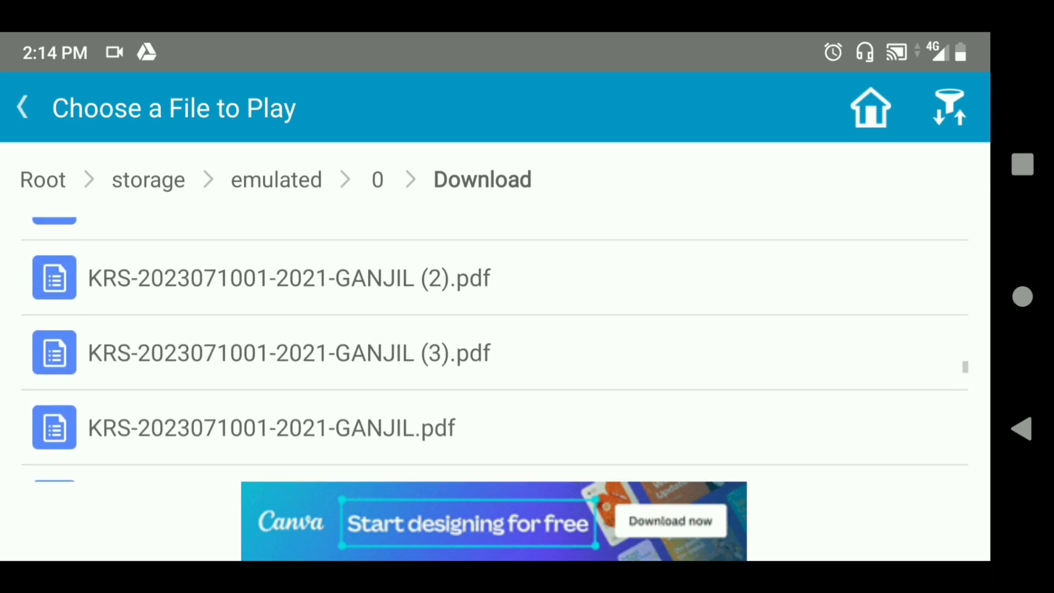
{"action": "scroll", "coordinate": [494, 340], "scroll_direction": "down", "scroll_amount": 10}
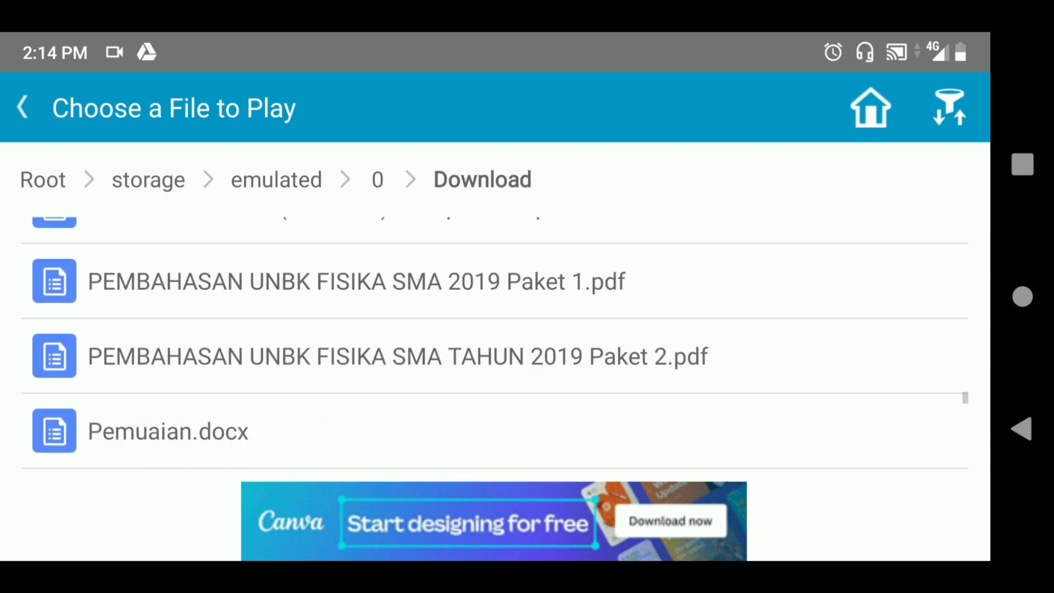
{"action": "scroll", "coordinate": [494, 340], "scroll_direction": "down", "scroll_amount": 10}
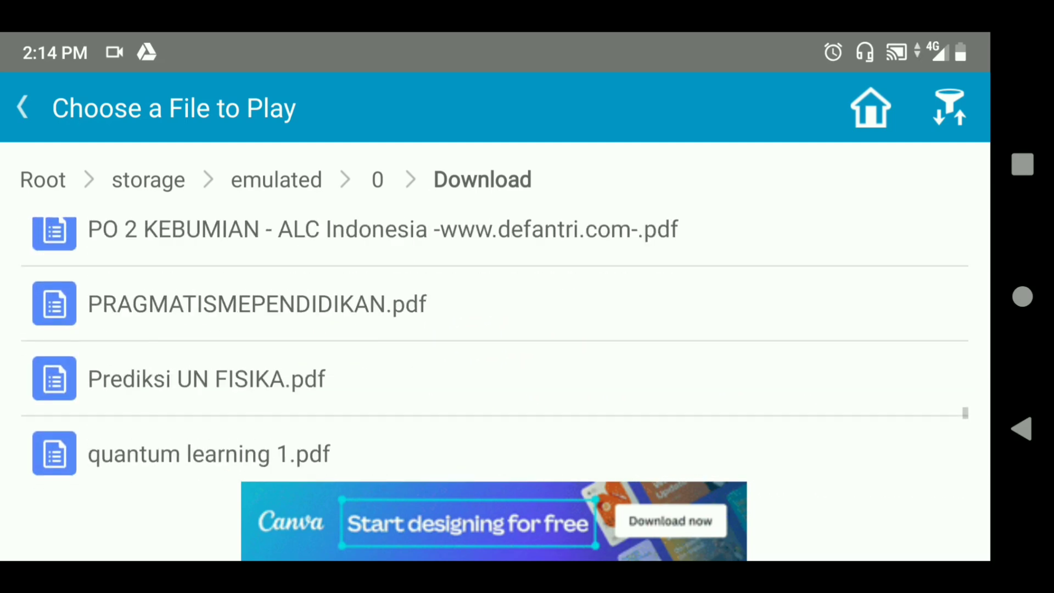
{"action": "scroll", "coordinate": [494, 340], "scroll_direction": "down", "scroll_amount": 1}
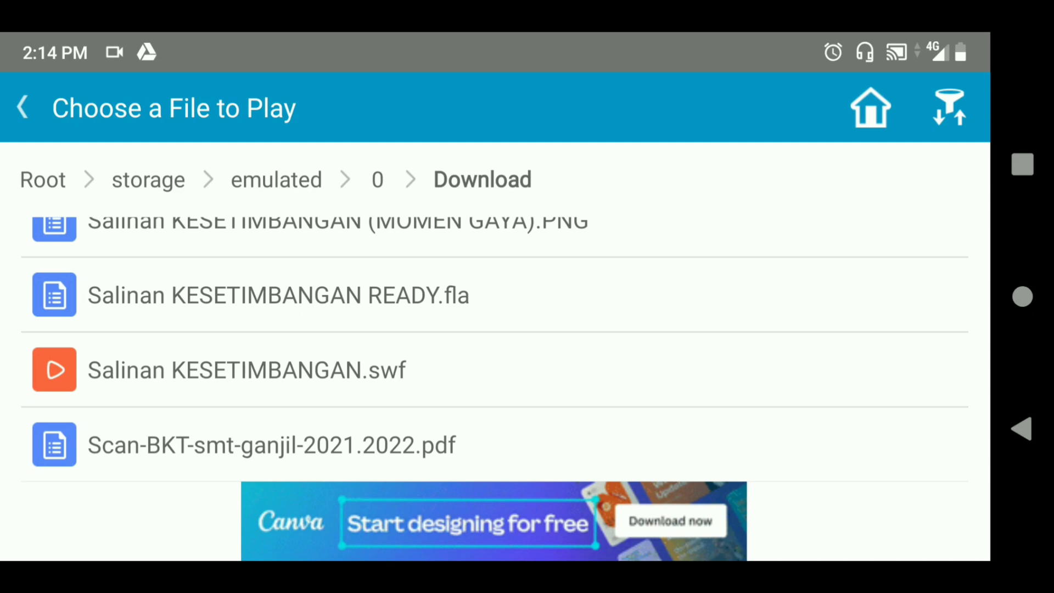
Play Salinan KESETIMBANGAN.swf, view Dasar Teori, hang the 100 gr weight (0,9 N.m), then open the menu
{"action": "left_click", "coordinate": [247, 369]}
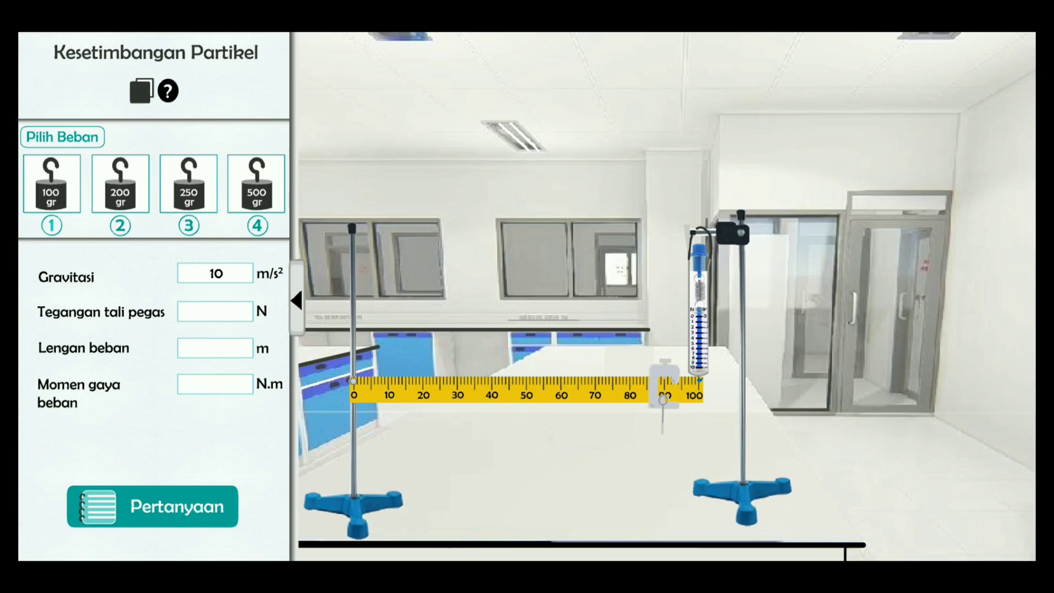
{"action": "left_click", "coordinate": [141, 90]}
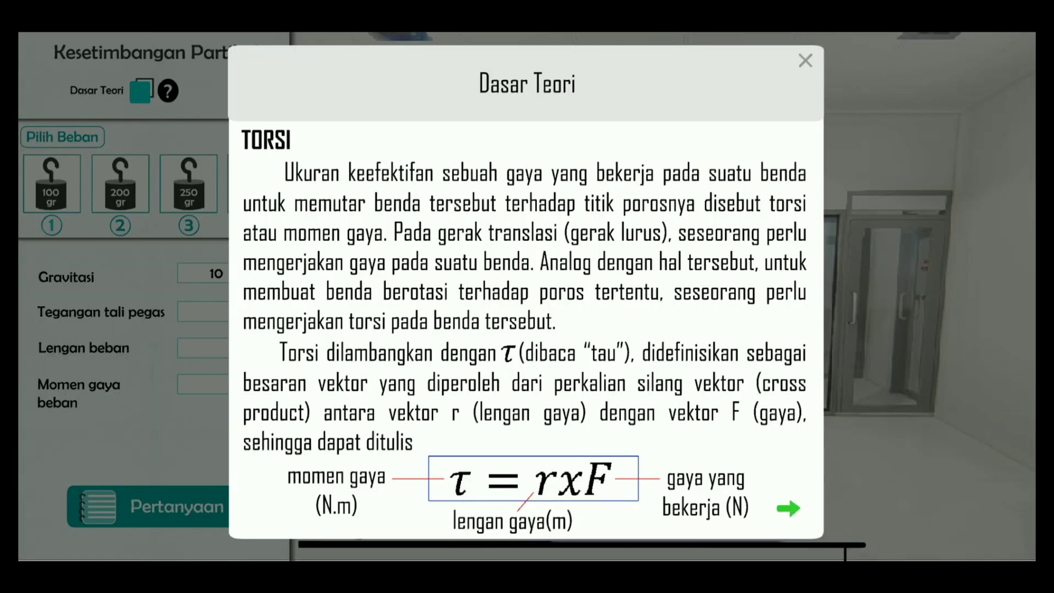
{"action": "key", "text": "Escape"}
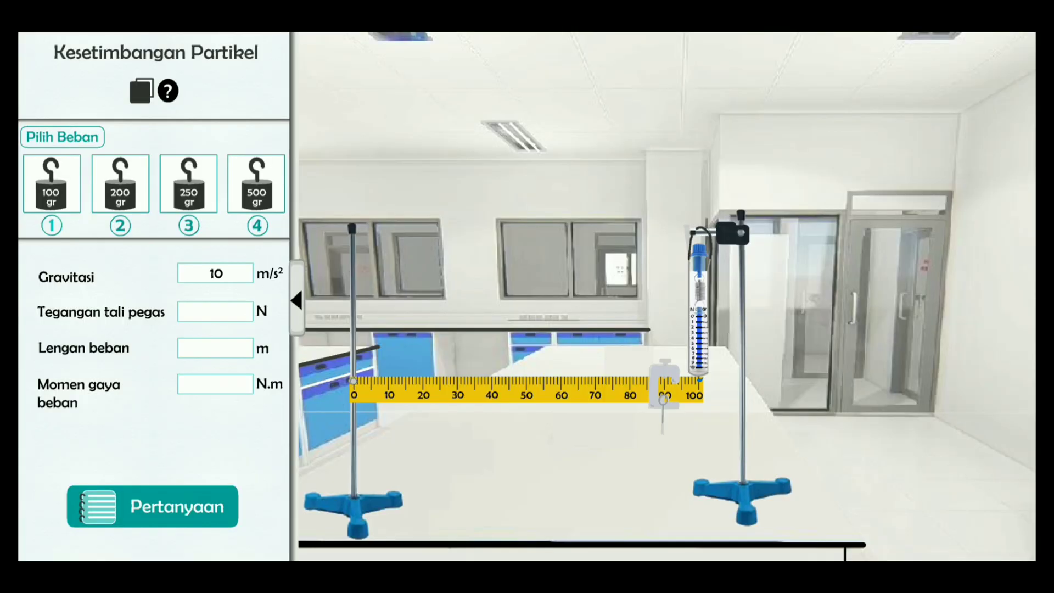
{"action": "key", "text": "1"}
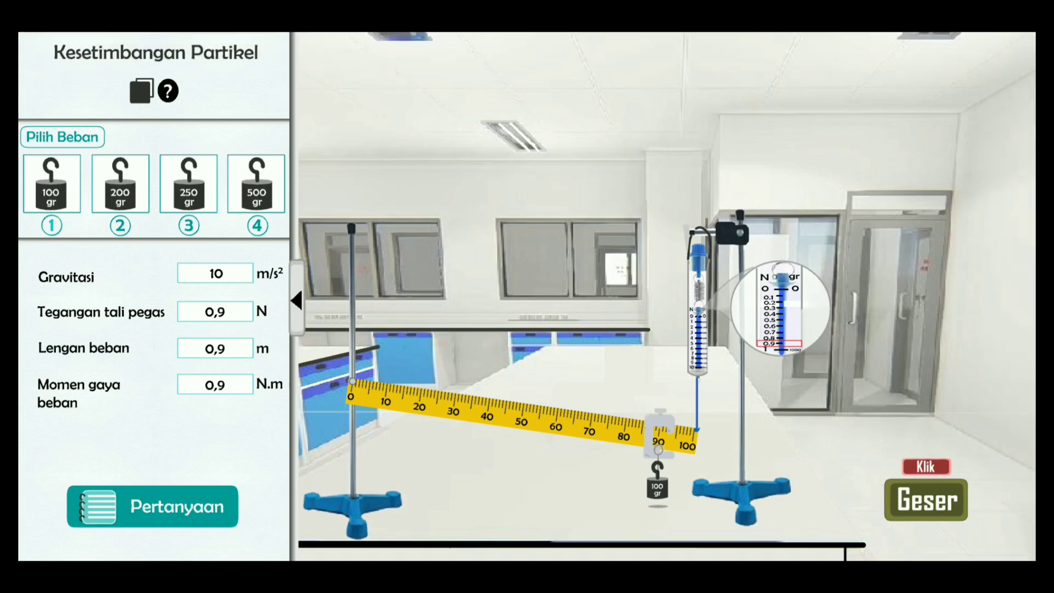
{"action": "key", "text": "Escape"}
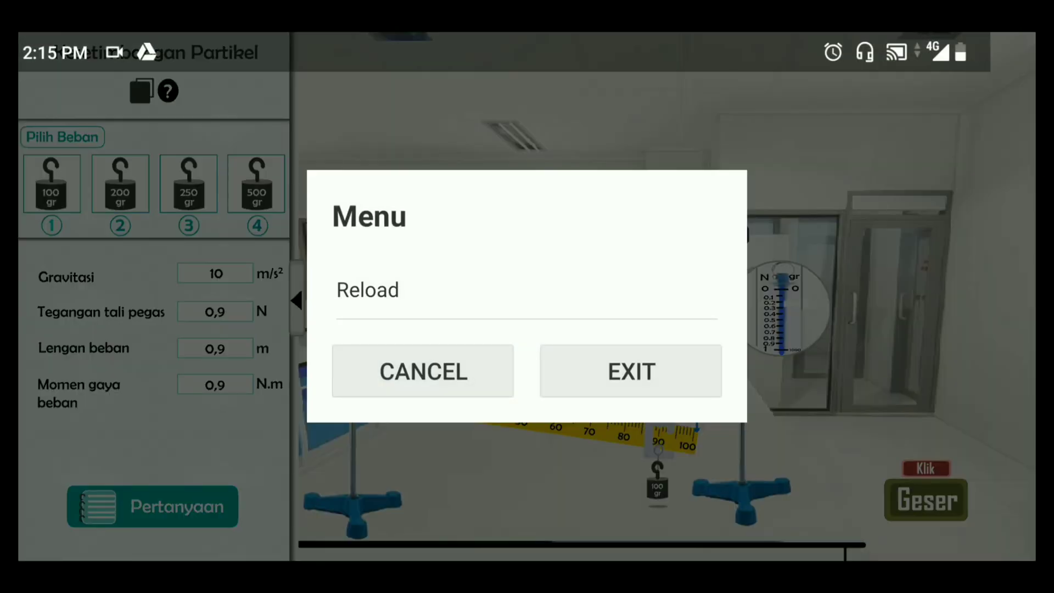